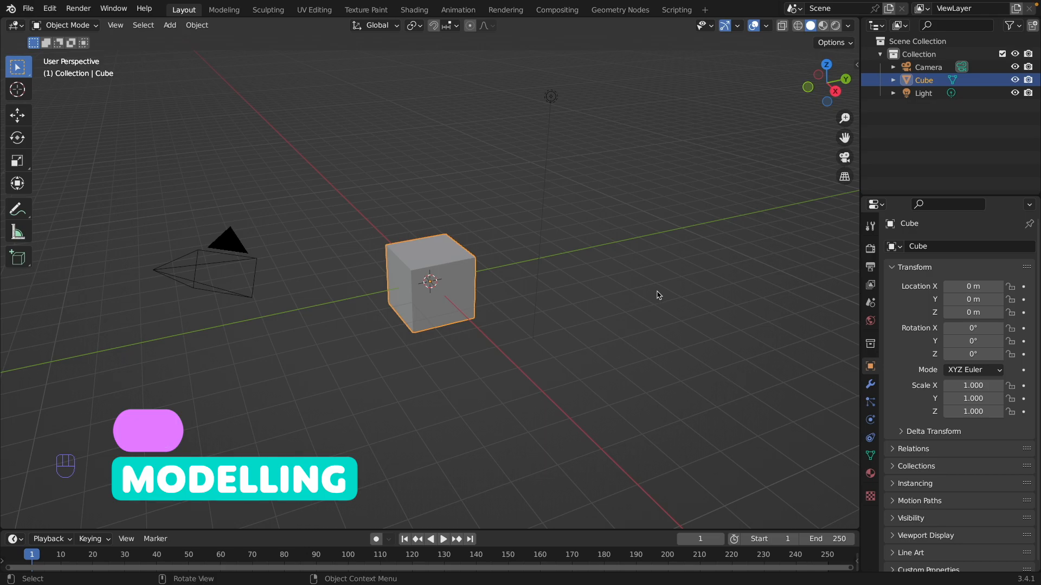
- Load miniduck.png as a reference image aligned to the front orthographic view
key(grave)
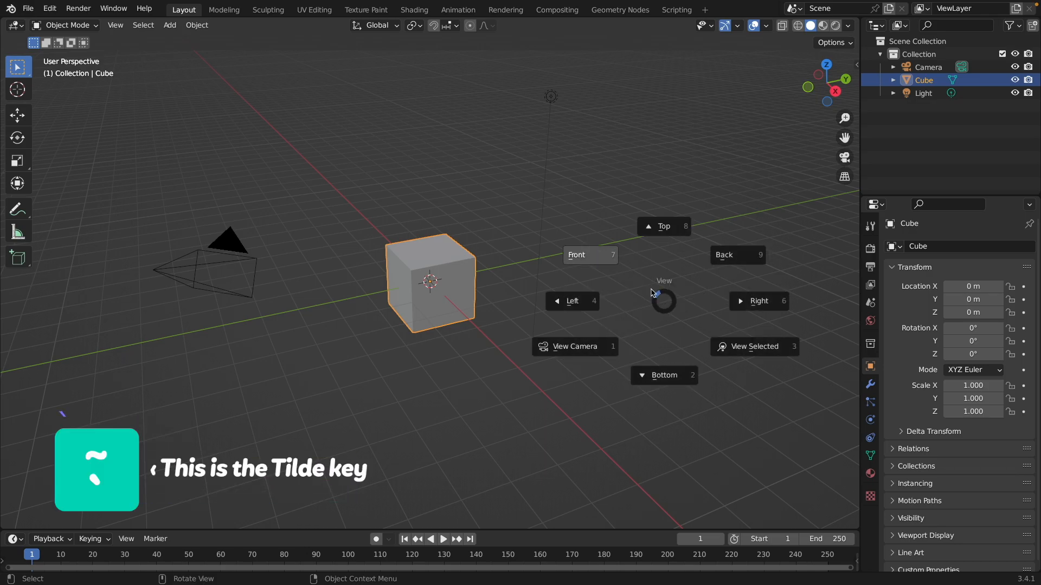
click(596, 256)
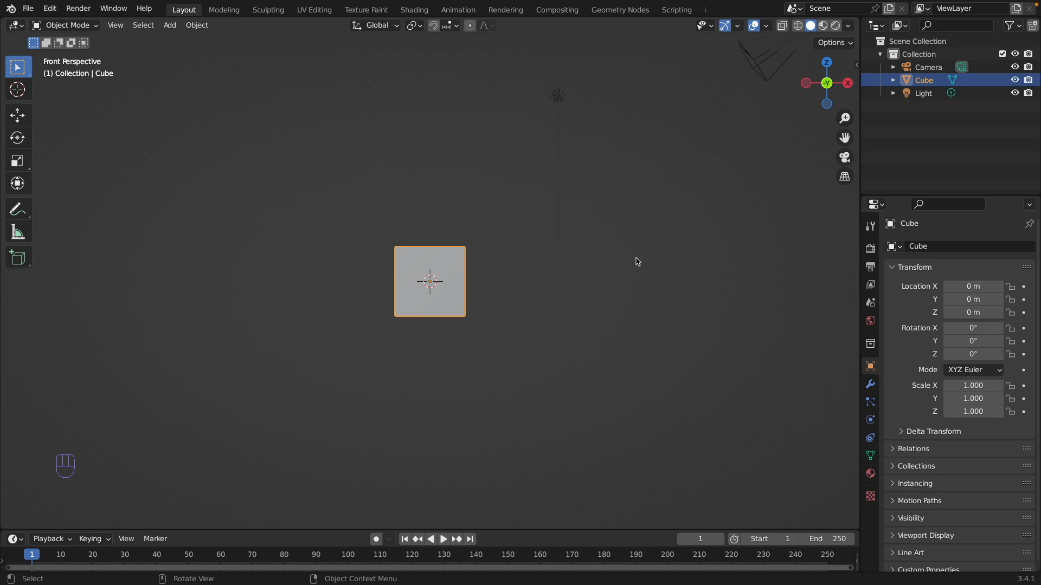
click(844, 178)
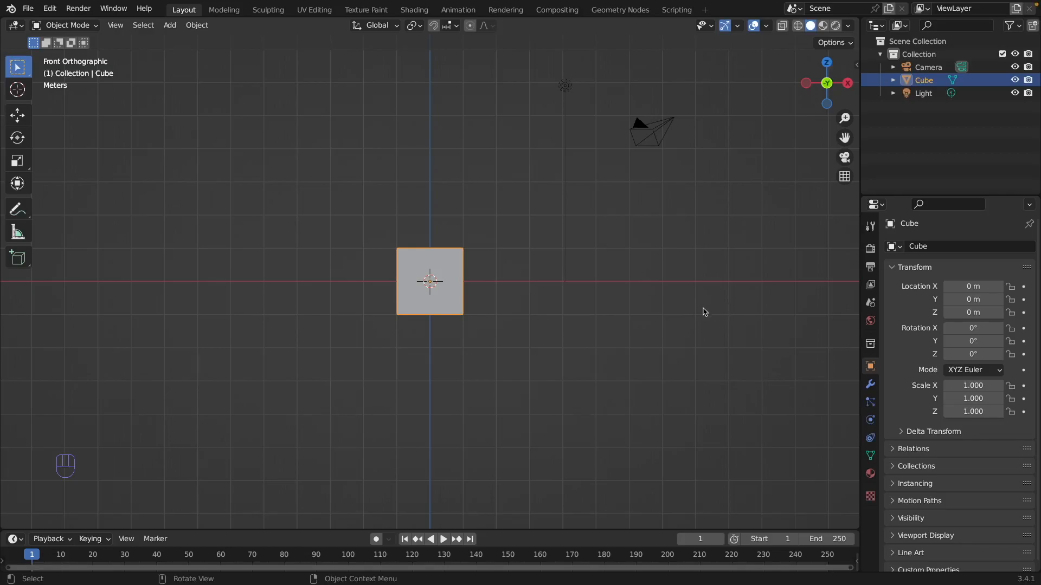
key(shift+a)
mouse_move(647, 279)
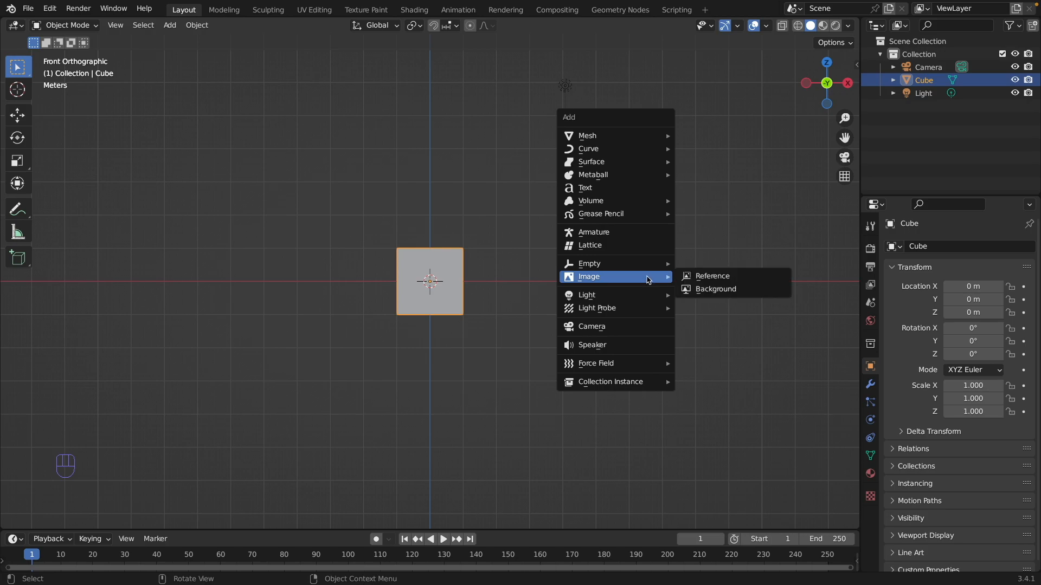
click(741, 277)
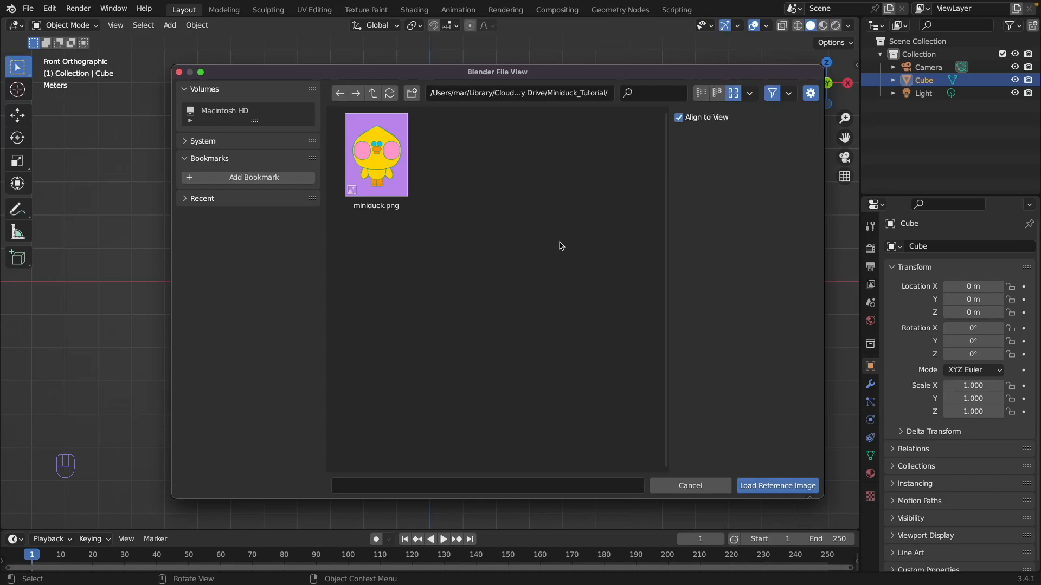
click(396, 170)
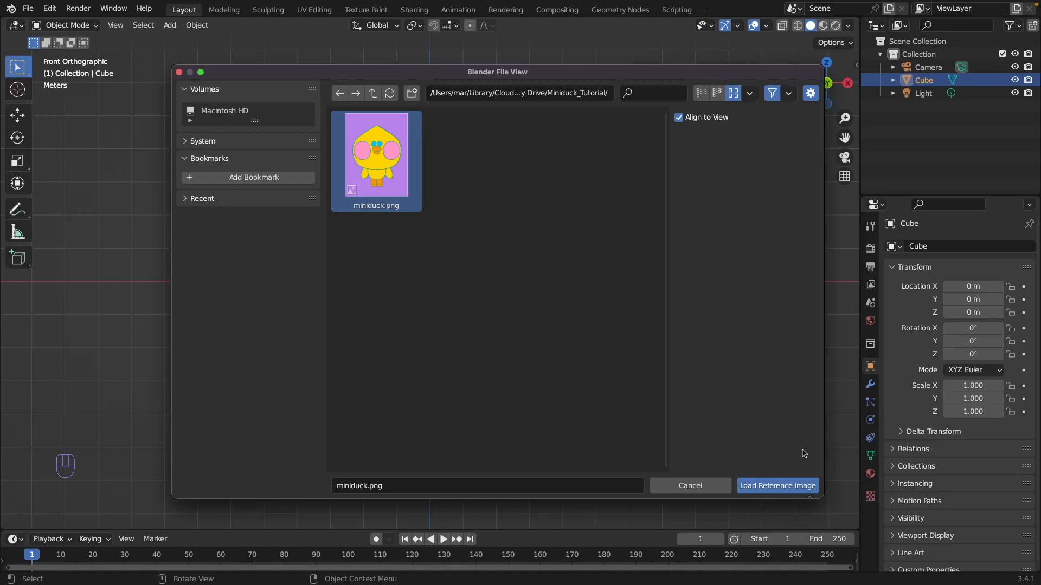
click(806, 487)
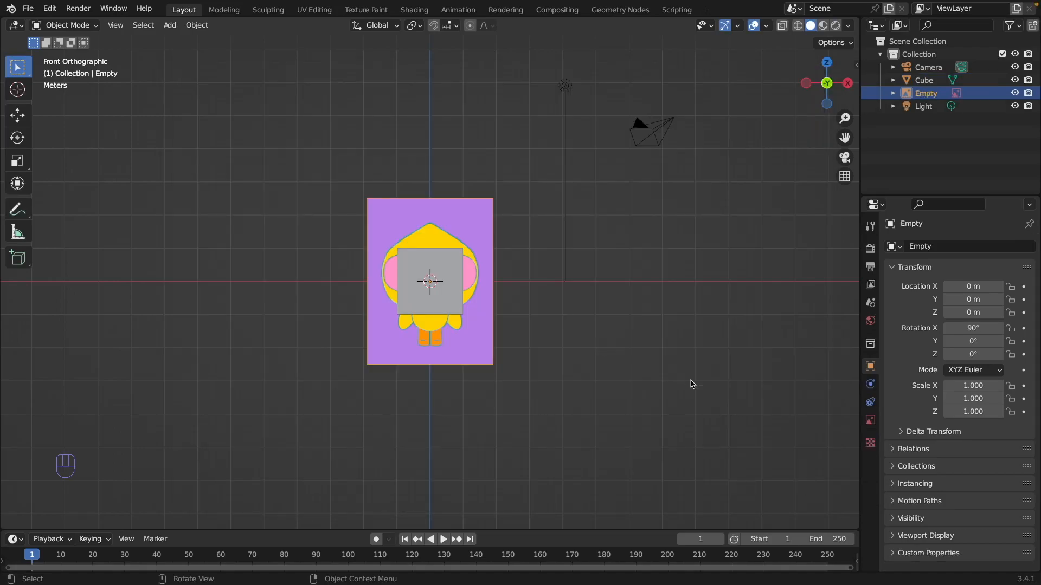
- Set the duck reference image's depth to Front and reduce its opacity to about 0.06
click(872, 422)
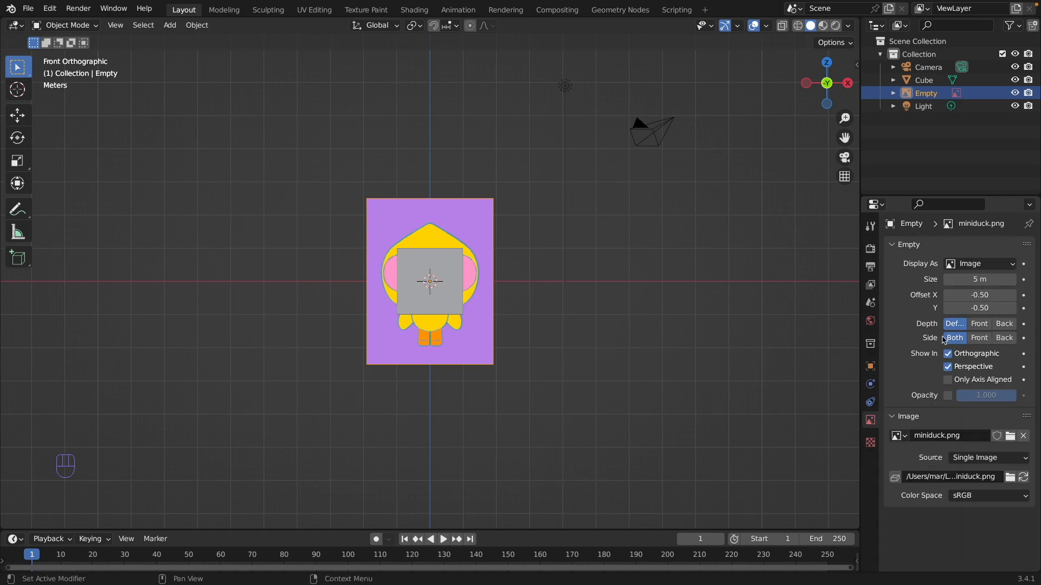
click(978, 325)
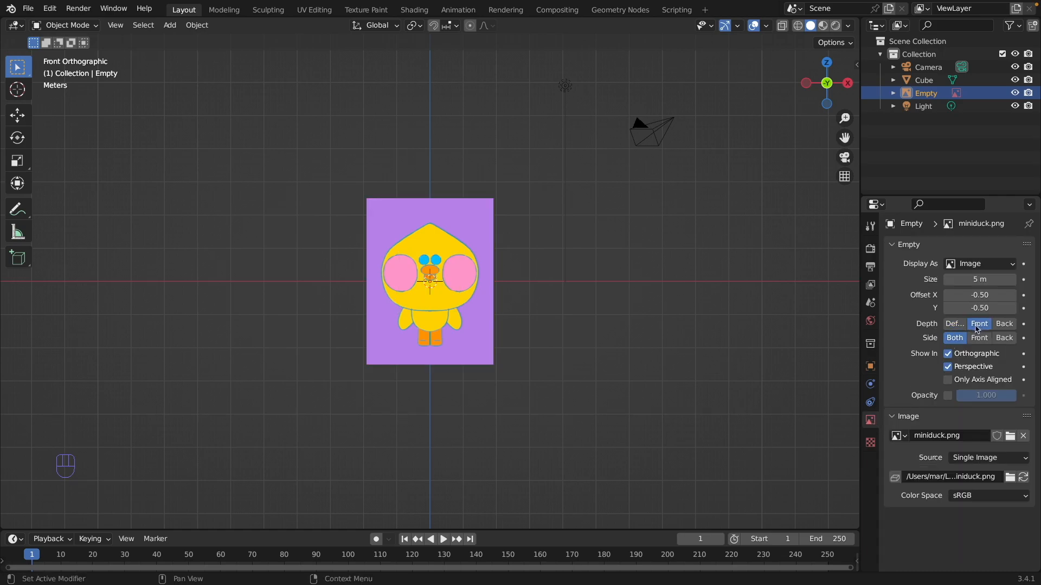
click(948, 396)
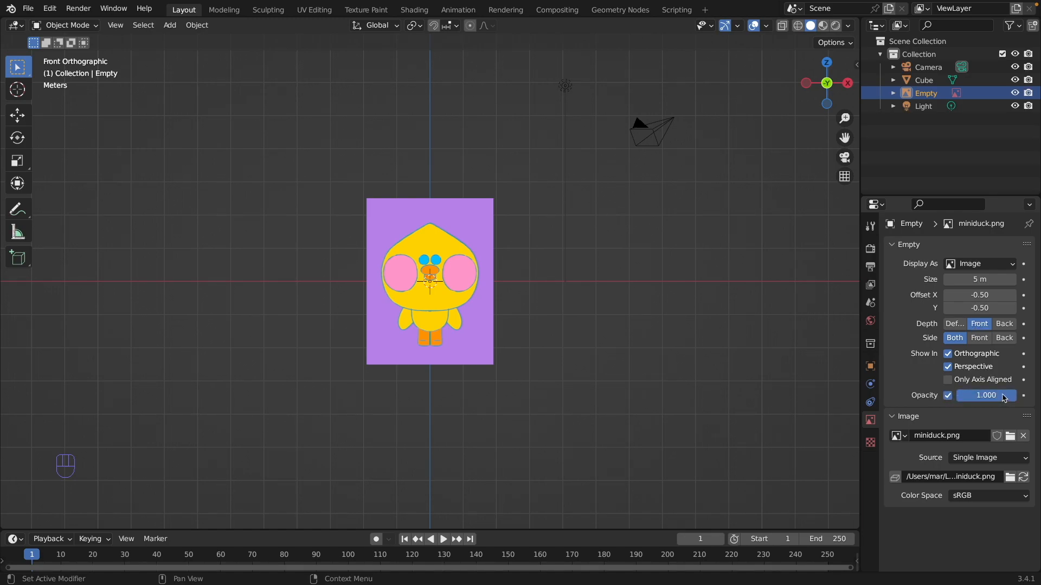
drag(1005, 399, 950, 402)
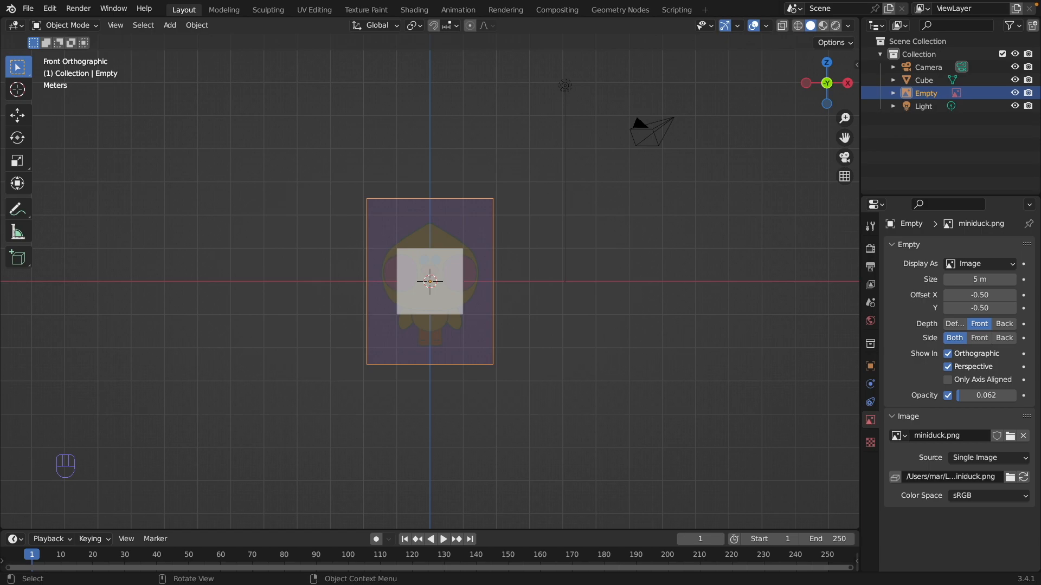
- Add a Subdivision Surface modifier with 3 viewport levels to the cube and shade the cube smooth
click(455, 268)
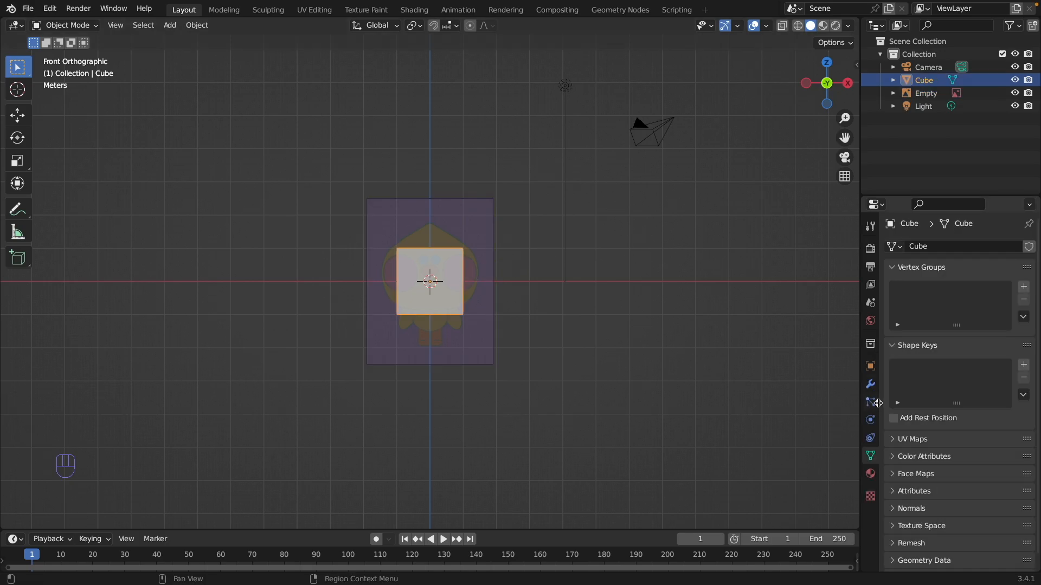
click(871, 385)
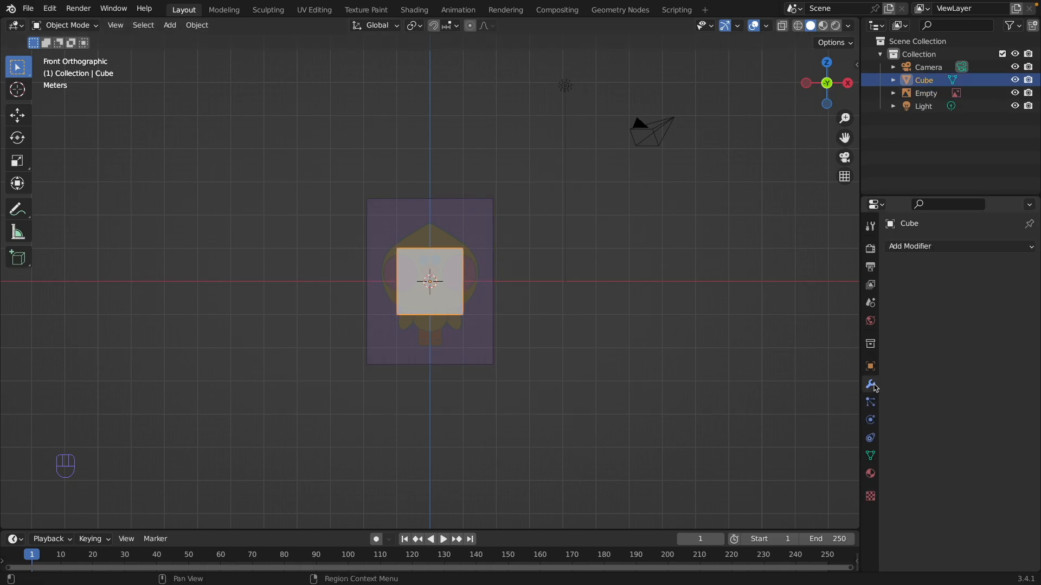
click(946, 247)
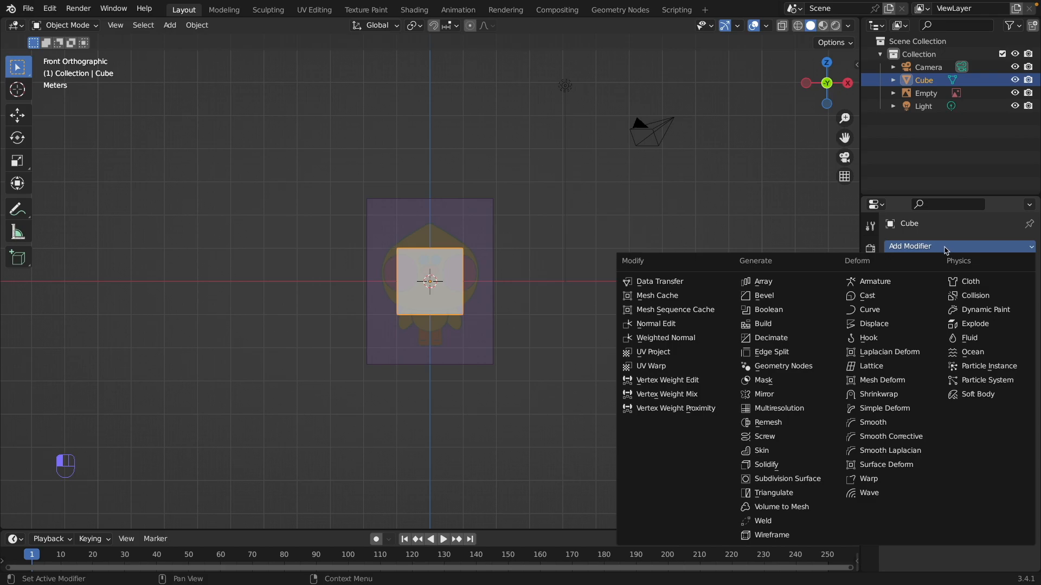
click(813, 480)
click(1013, 304)
click(1012, 304)
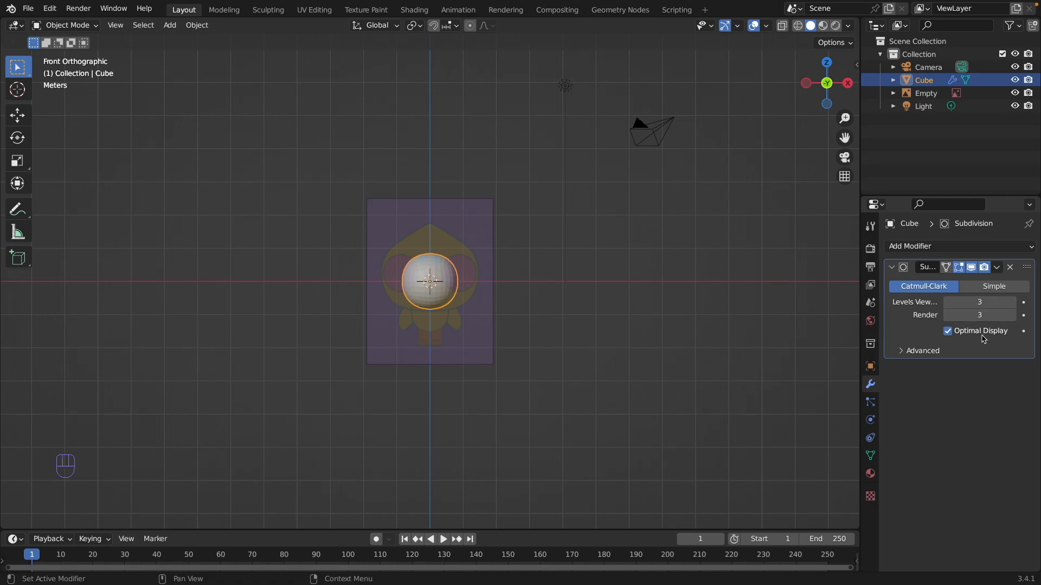
right_click(646, 271)
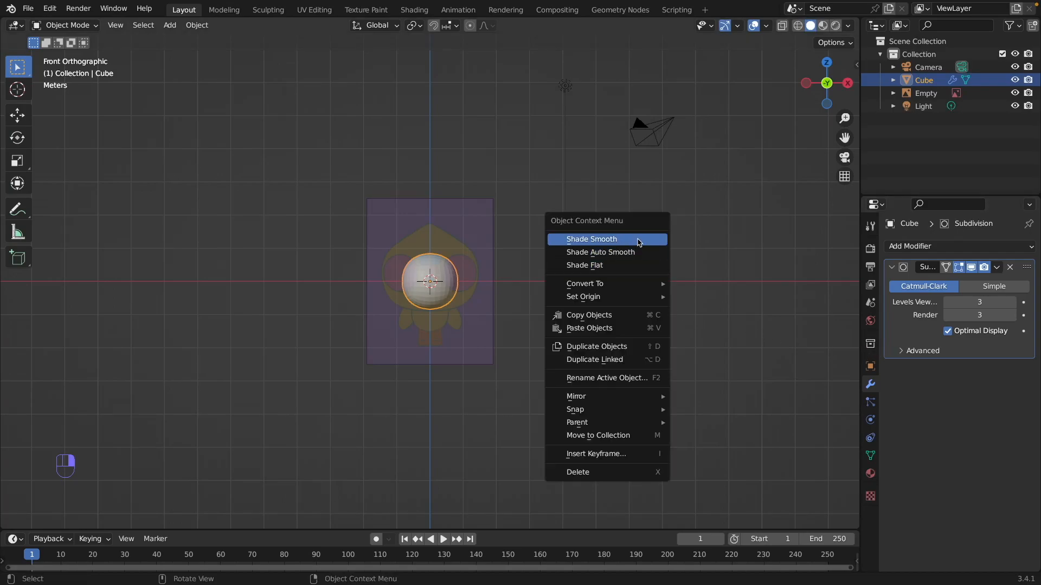
click(640, 240)
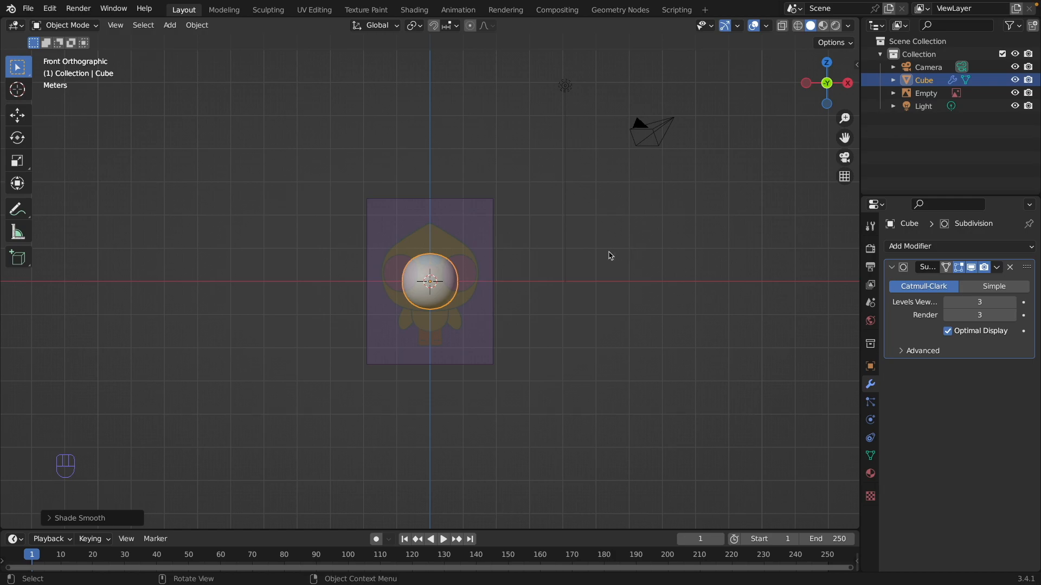
- Enter Edit Mode on the cube and enable X-Ray with its opacity raised to the maximum
key(Tab)
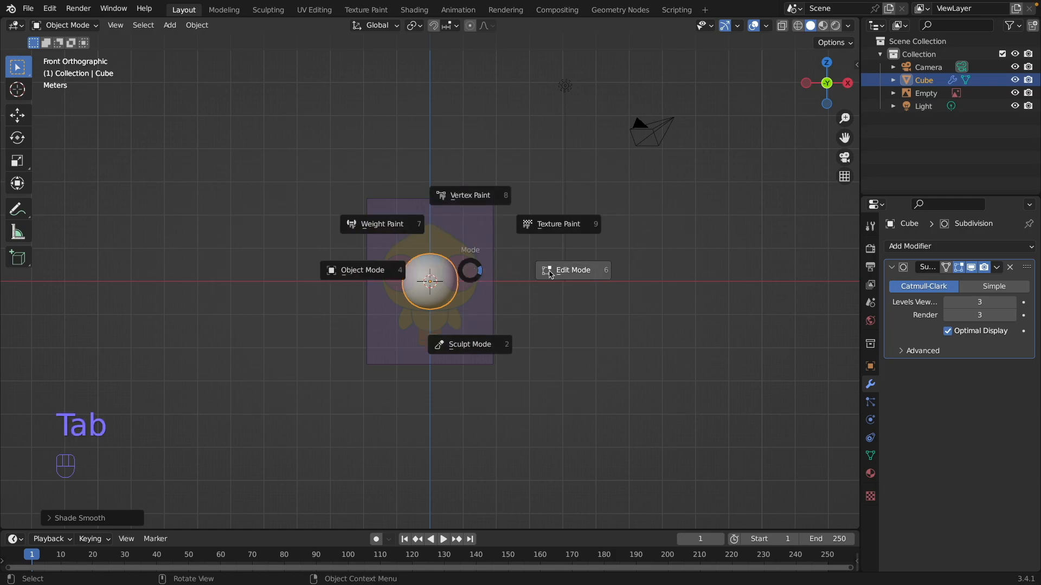
click(600, 273)
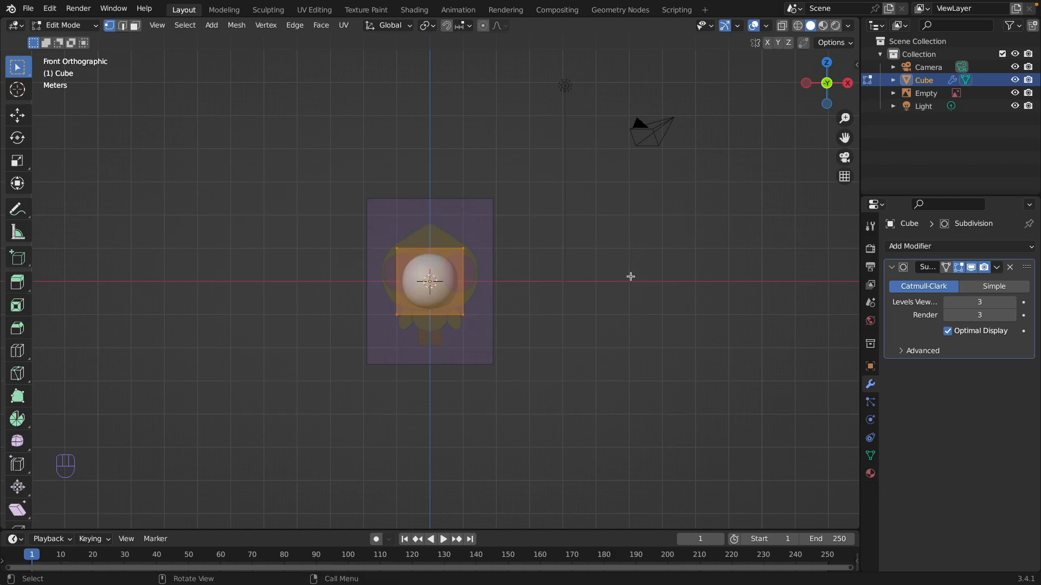
click(783, 28)
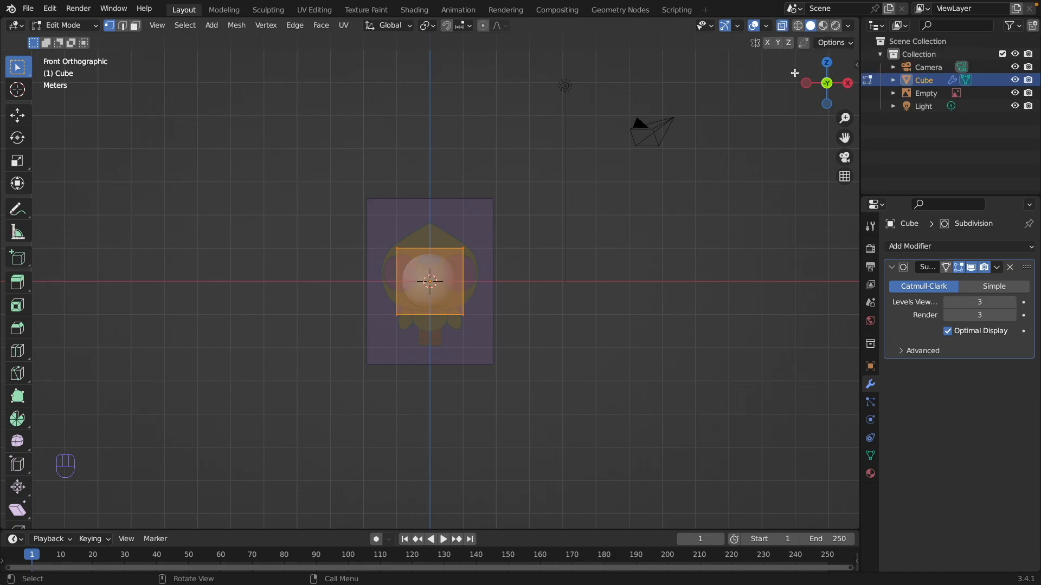
click(849, 26)
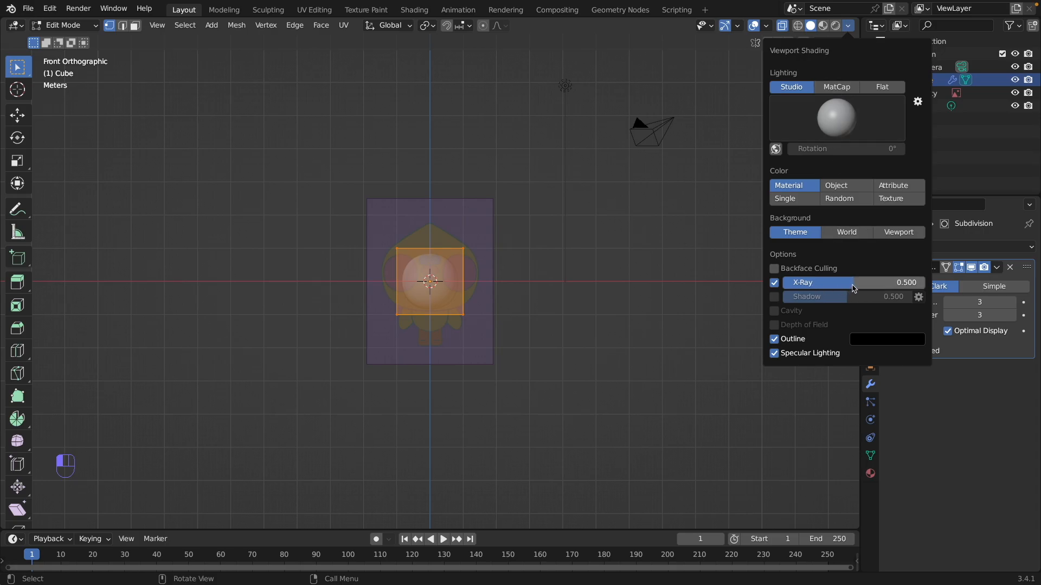
drag(853, 287, 949, 286)
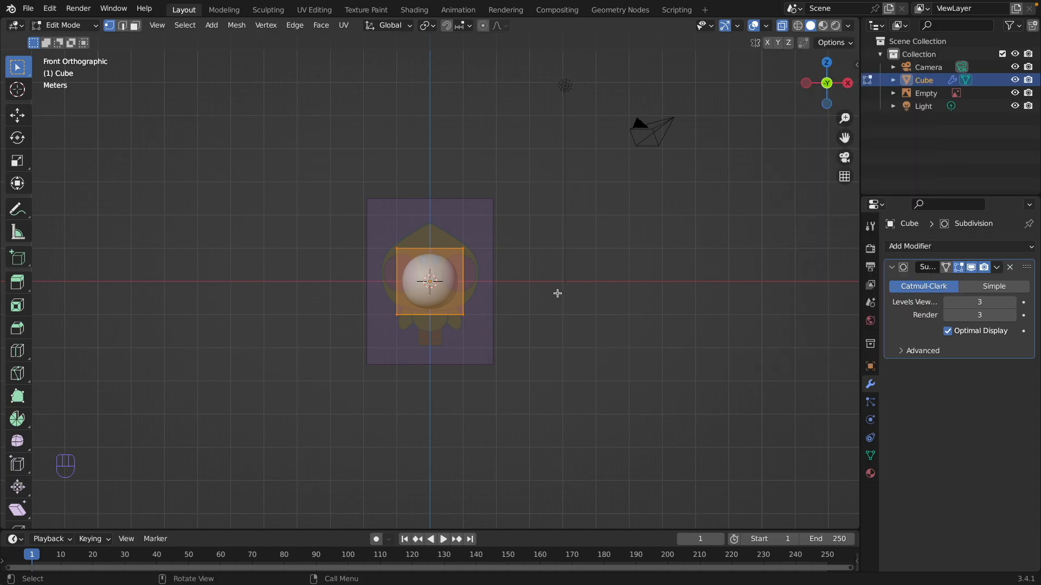
- Add a centred horizontal loop cut around the cube and scale it outward about 1.8 times to widen the head
key(ctrl+r)
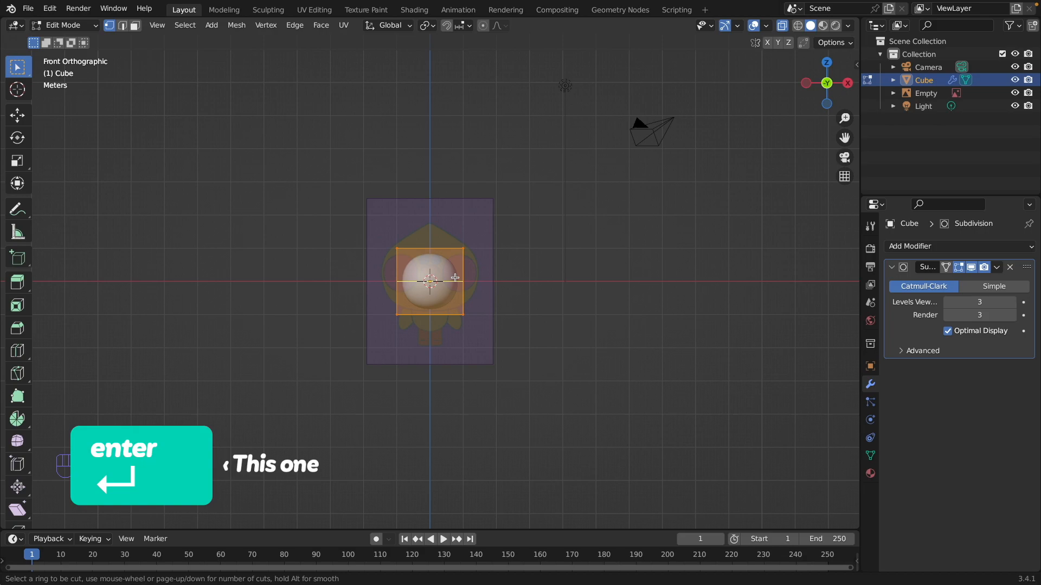
key(Return)
key(Return)
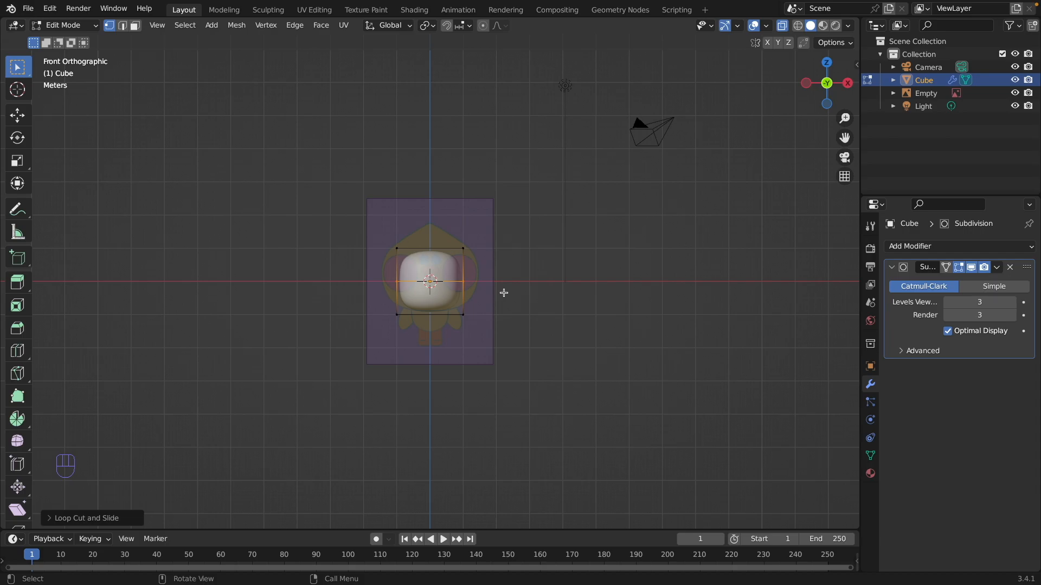
key(s)
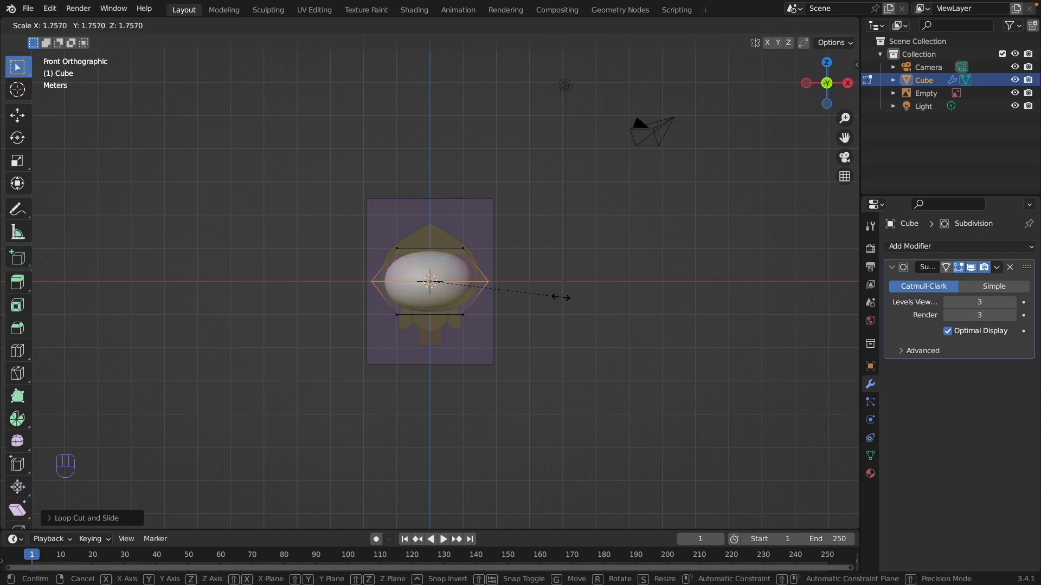
click(537, 300)
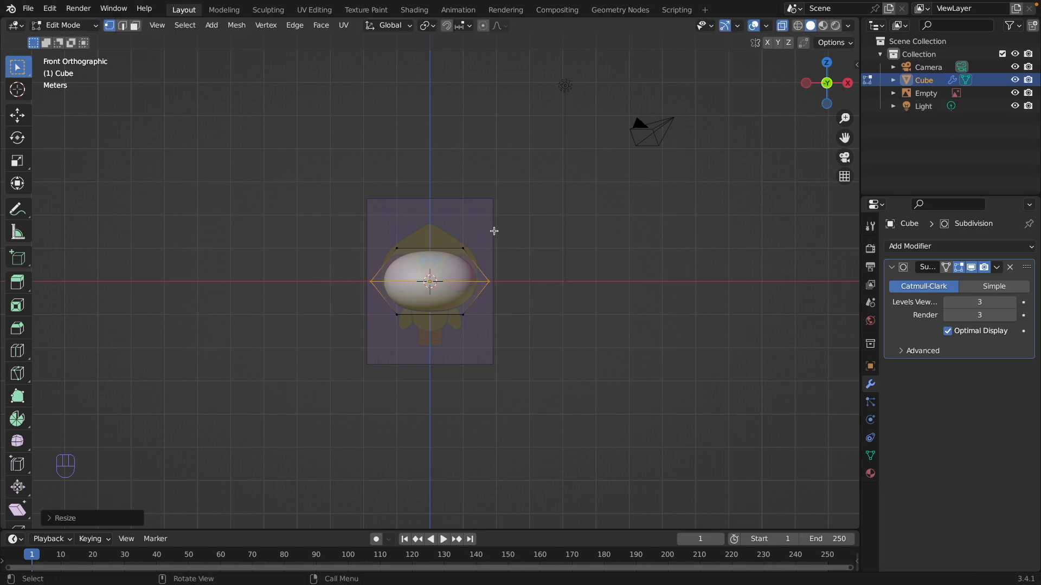
- Extrude the cube's top face upward about 0.8 m and scale it to about 0.08 to form the head's pointed tip
drag(492, 232, 387, 263)
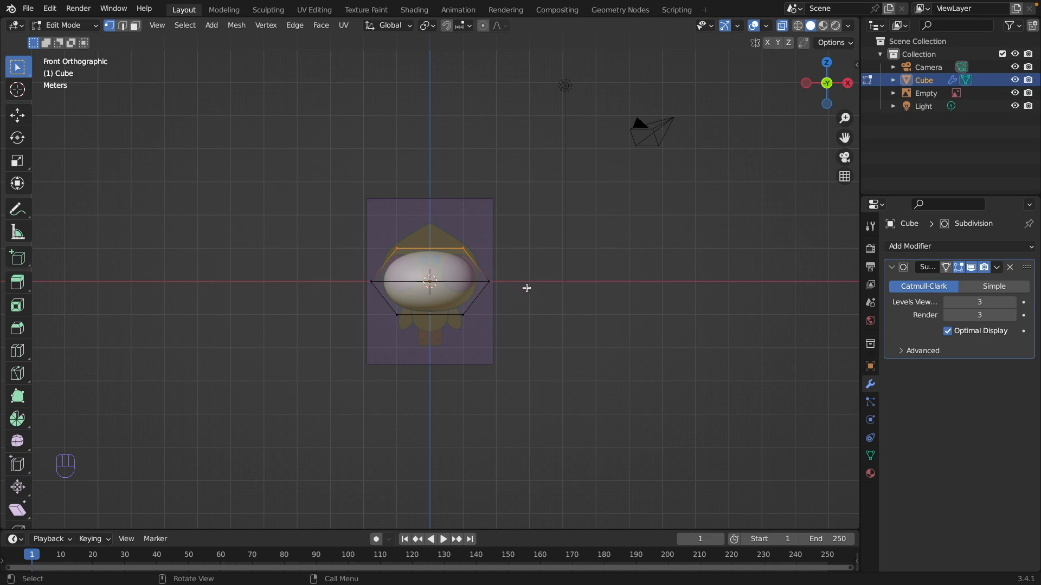
key(e)
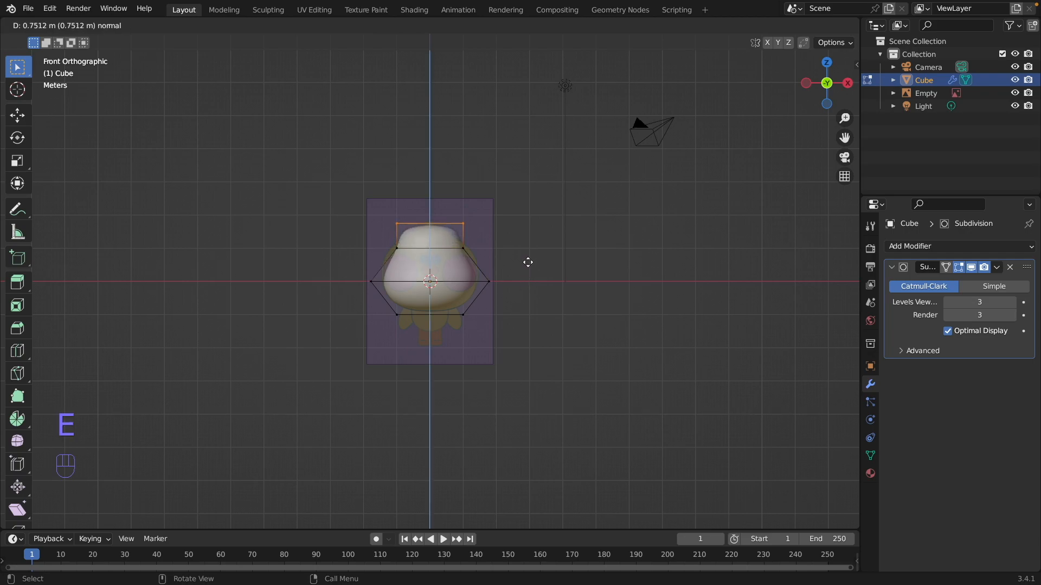
click(532, 260)
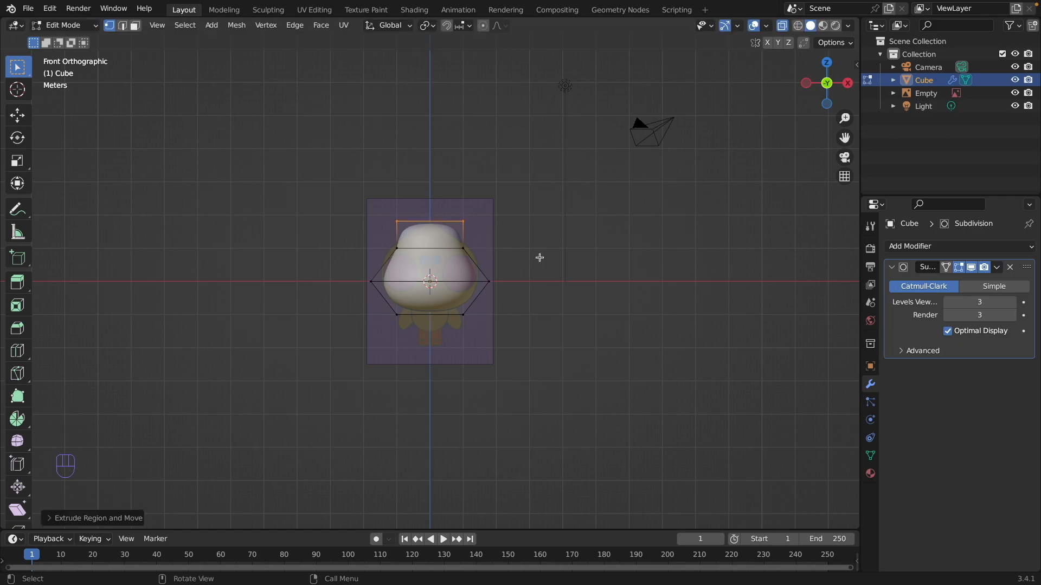
key(s)
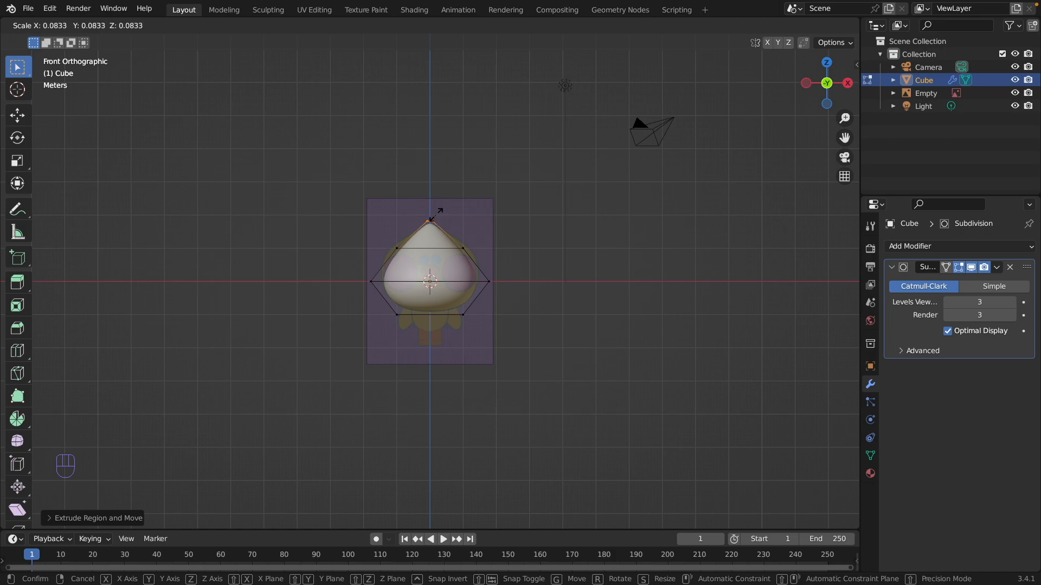
click(436, 214)
- Scale the edge loop below the tip outward to match the reference head's outline and return to Object Mode
drag(483, 231, 389, 260)
key(s)
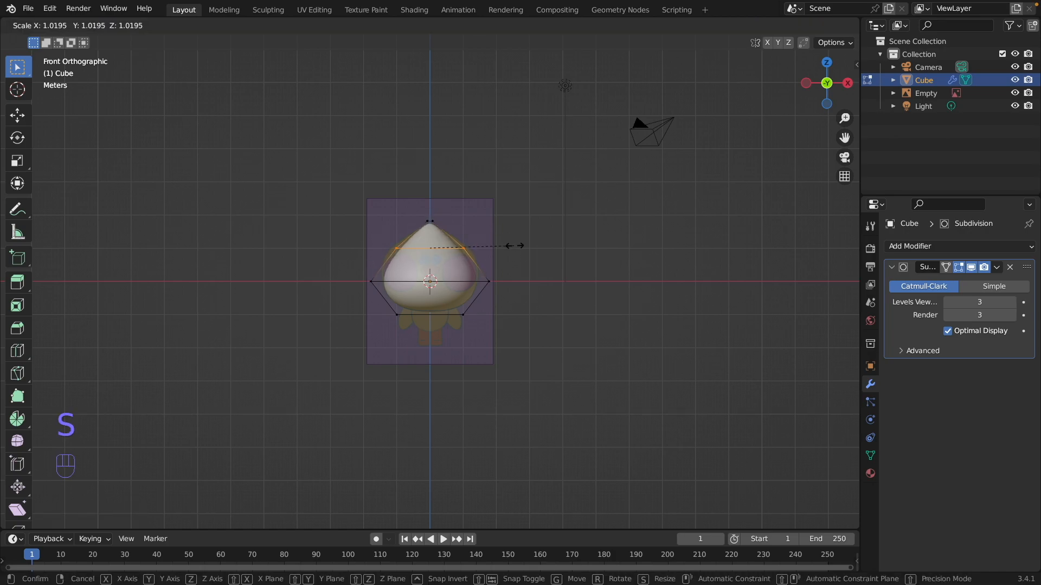
click(554, 263)
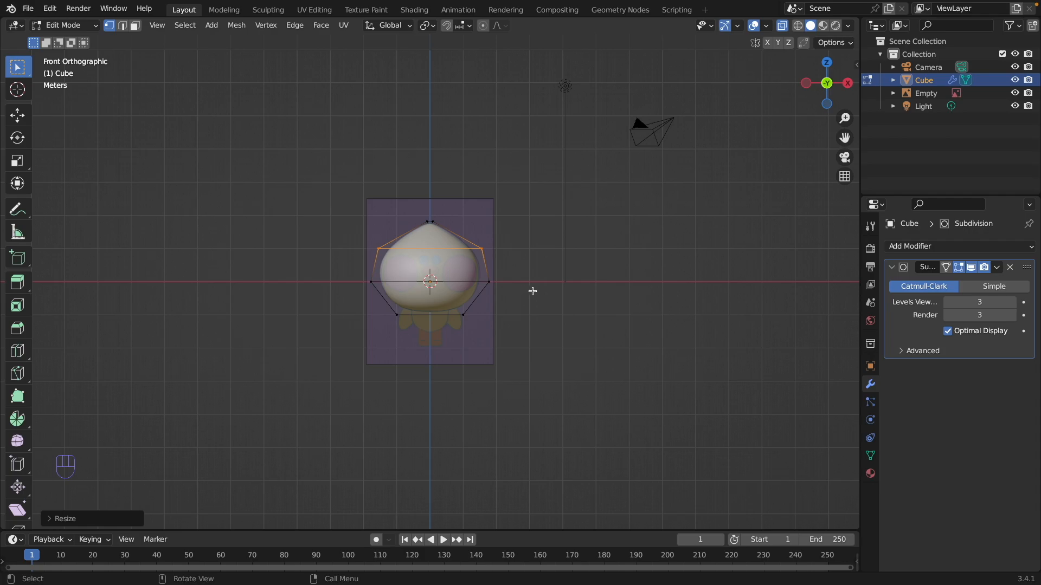
key(Tab)
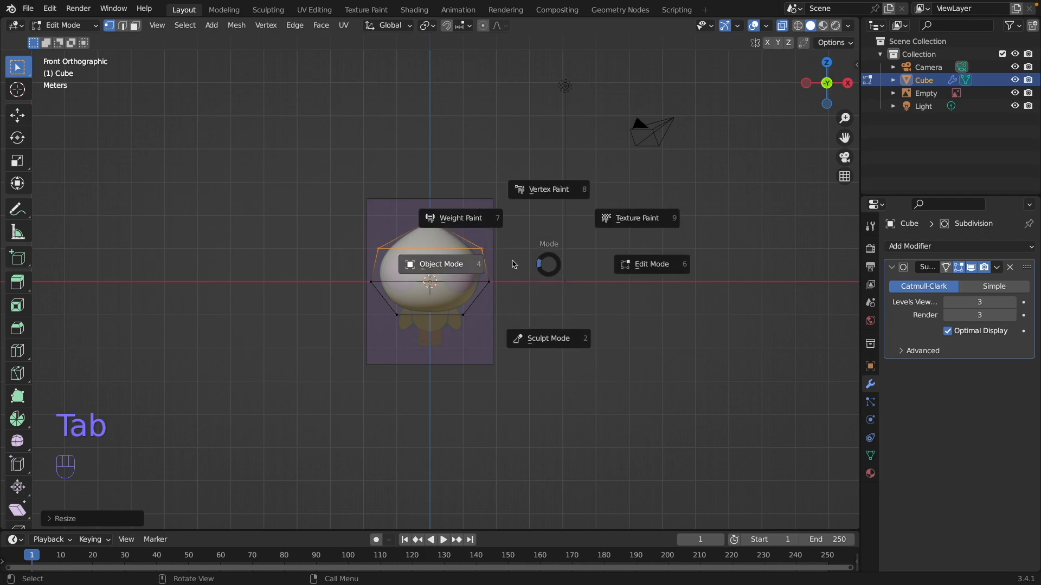
click(464, 269)
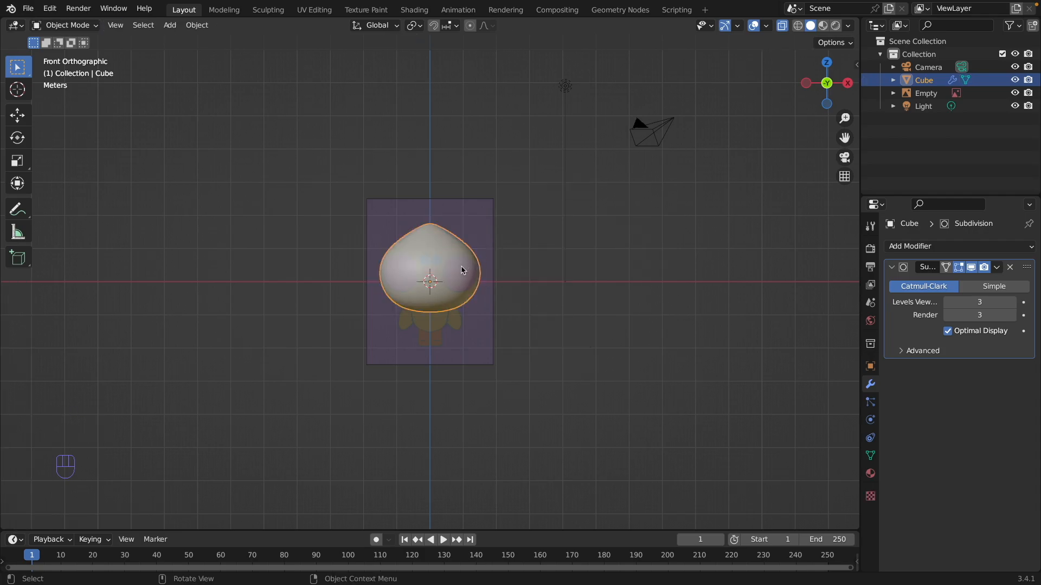
- Duplicate the head in place and move the copy straight down about 0.5 m along Z
key(shift+d)
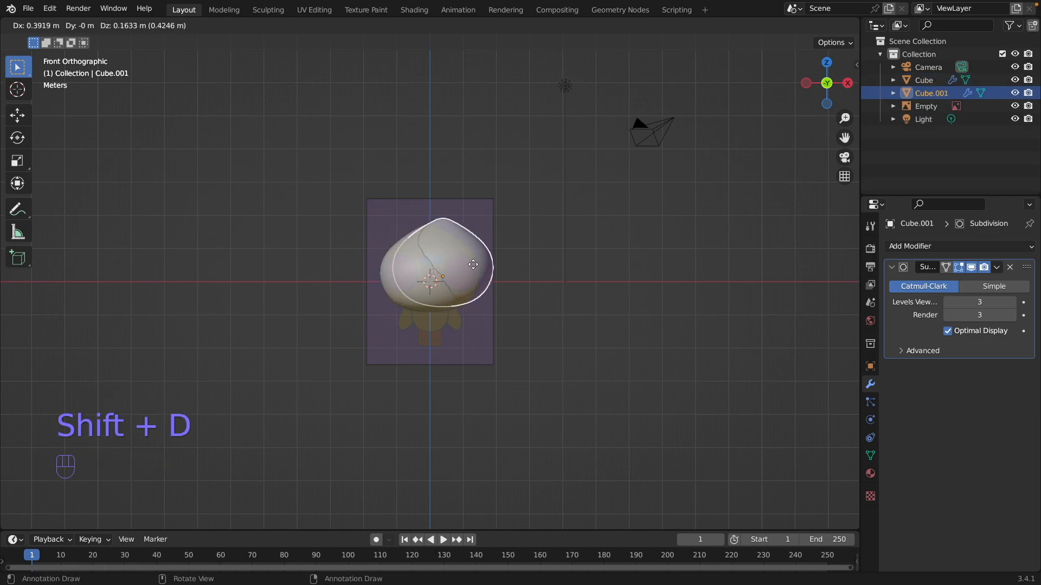
right_click(473, 264)
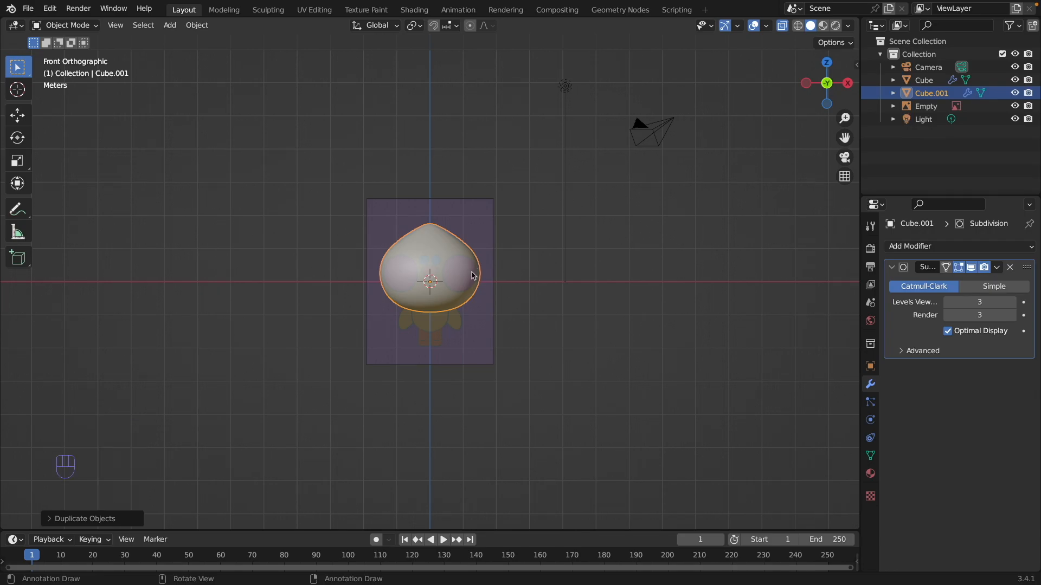
key(g)
key(z)
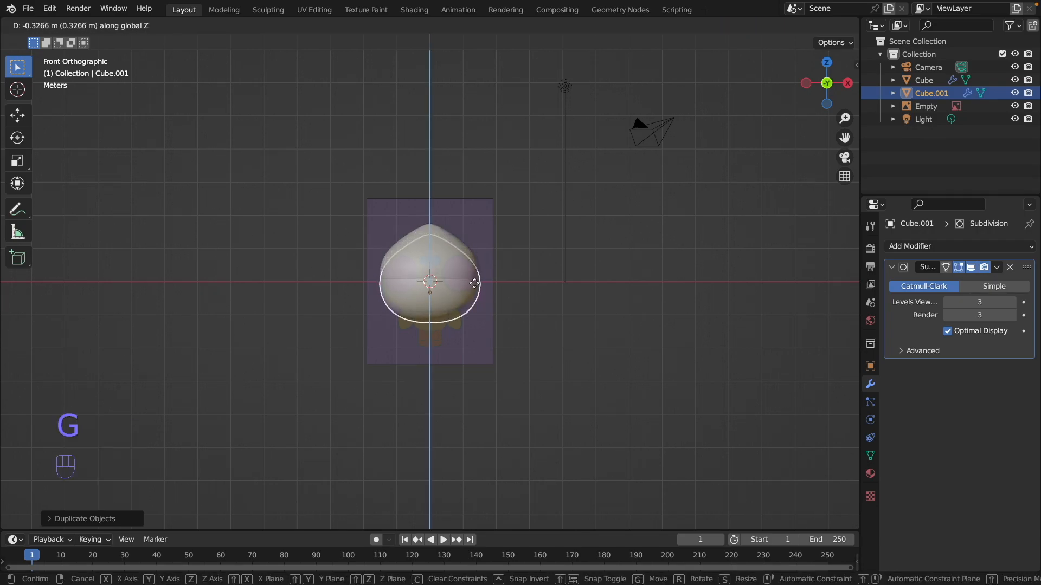
key(shift)
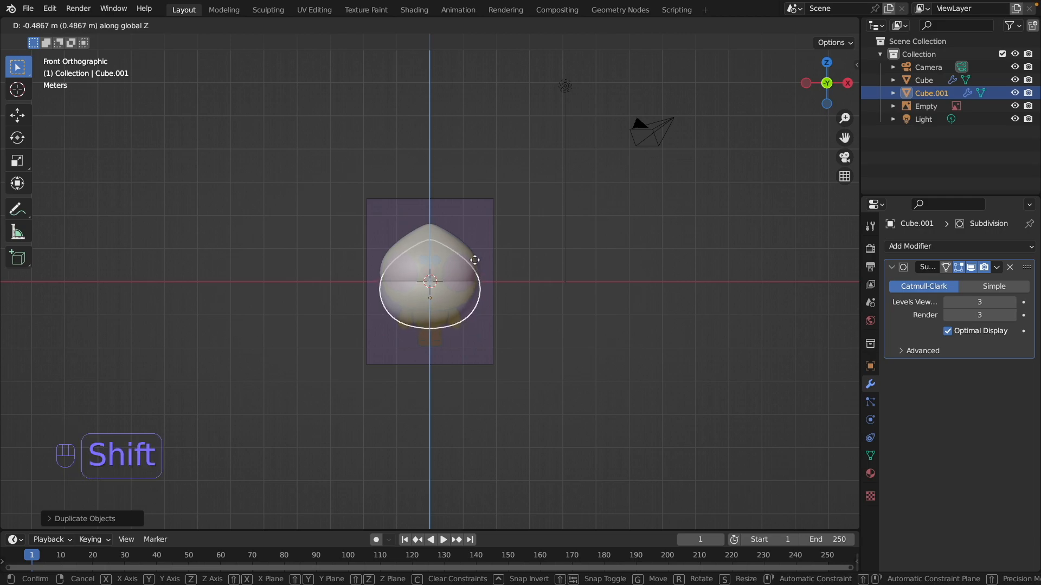
click(484, 304)
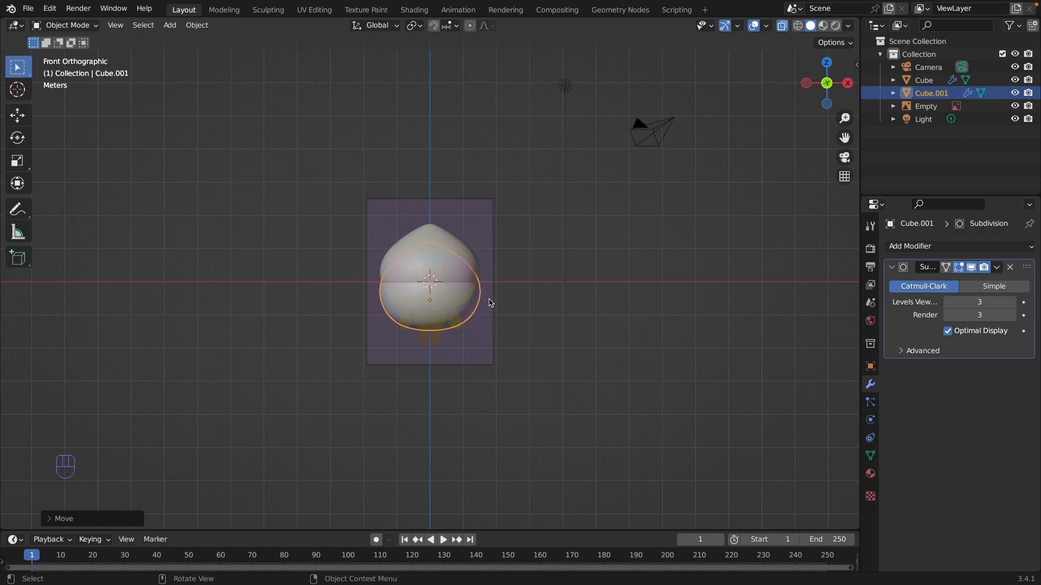
- Place the 3D cursor at the base of the reference body and scale the head copy down around it to the body's width
key(s)
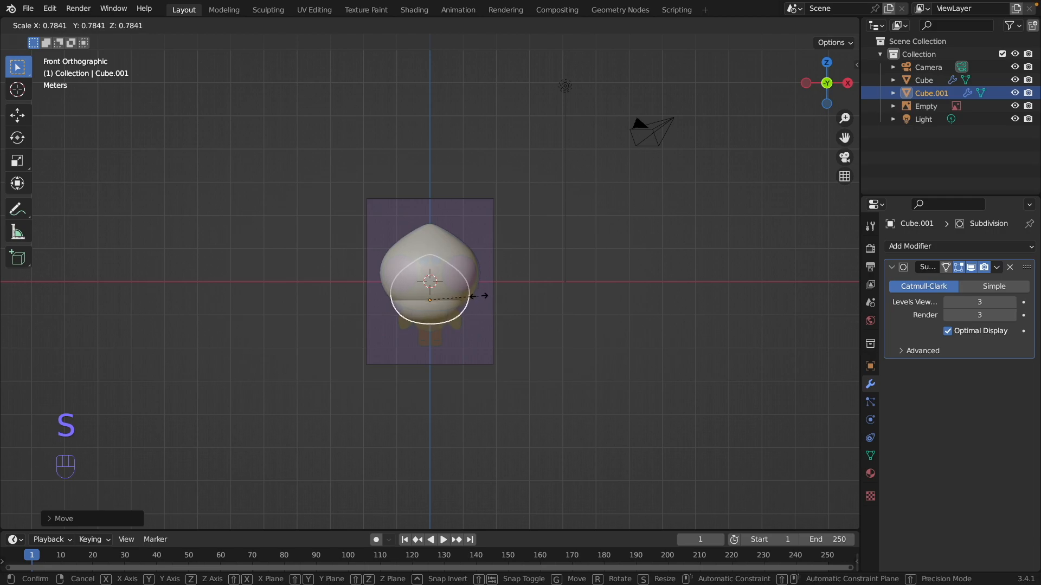
click(470, 308)
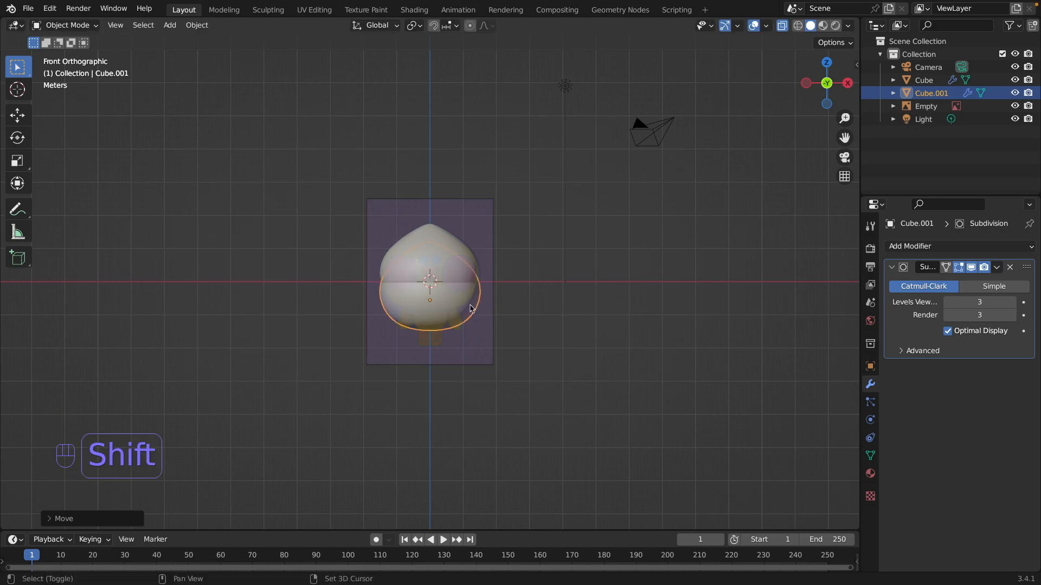
shift+right_click(430, 331)
mouse_move(434, 332)
ctrl+middle_down()
mouse_move(460, 268)
mouse_move(436, 324)
ctrl+middle_up()
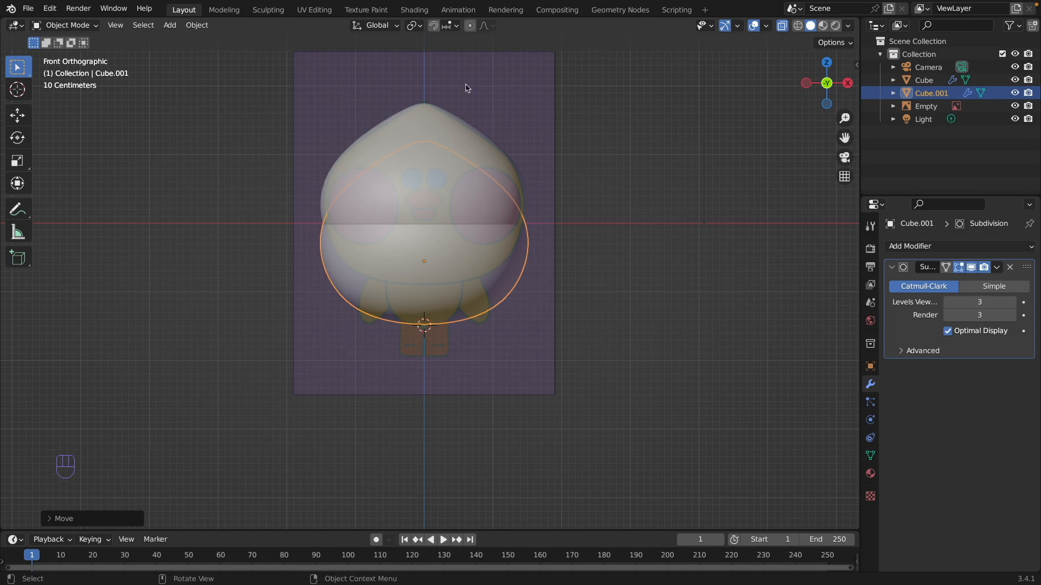
click(421, 28)
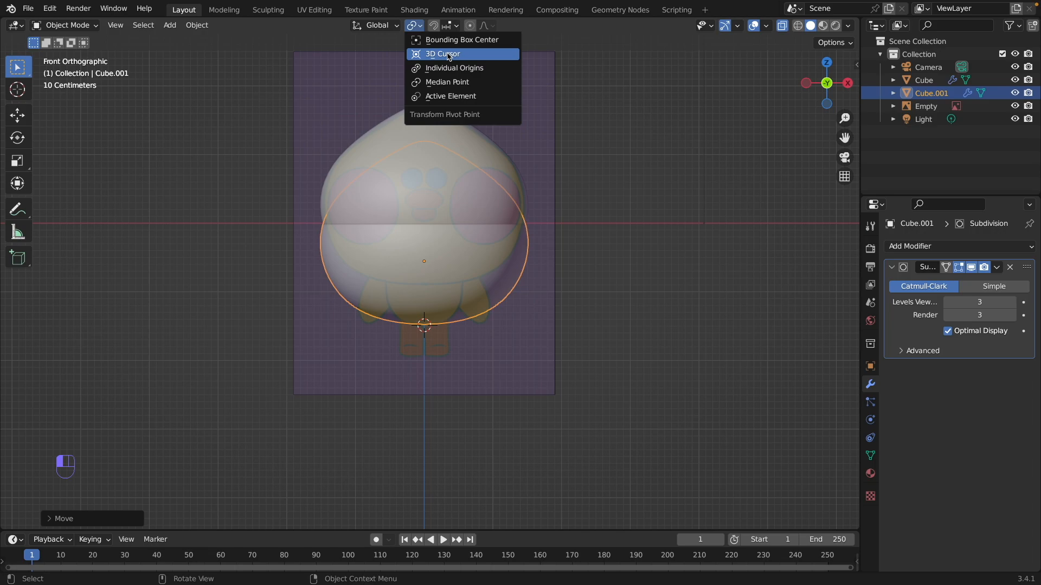
click(449, 54)
key(s)
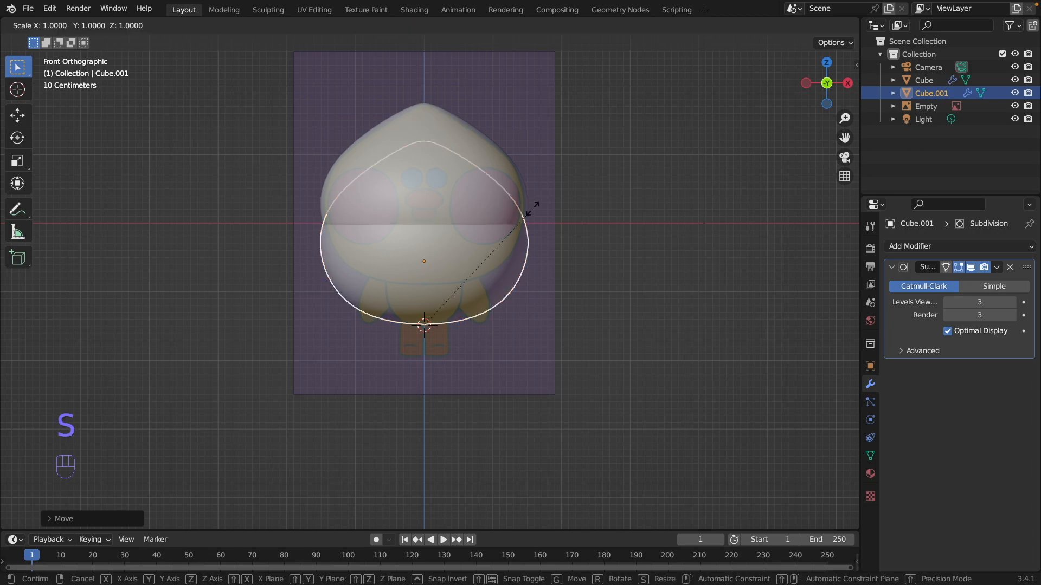
click(466, 286)
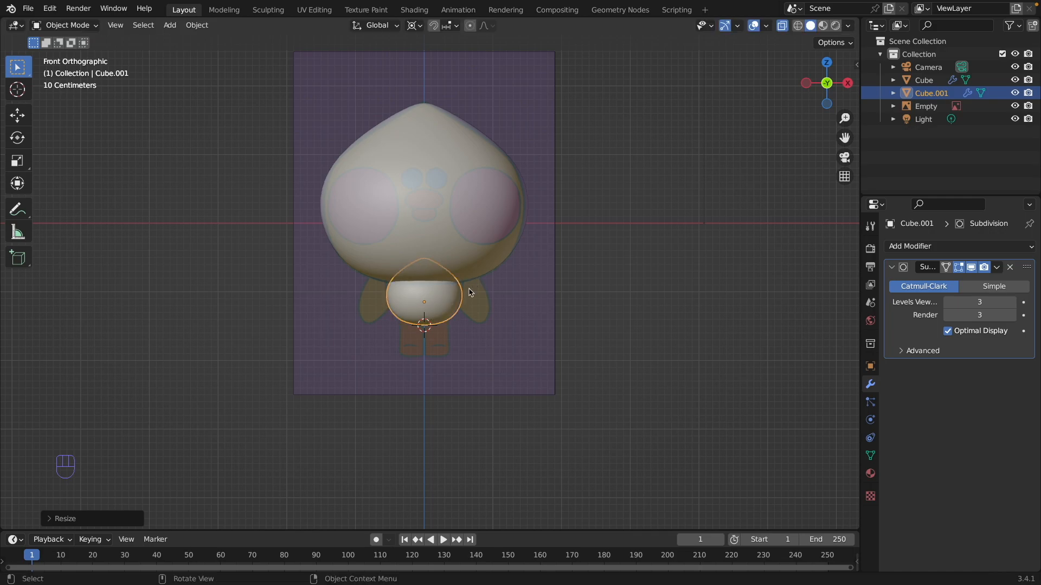
- Delete the pointed tip's vertices from the body mesh in Edit Mode and return to Object Mode
key(Tab)
click(566, 279)
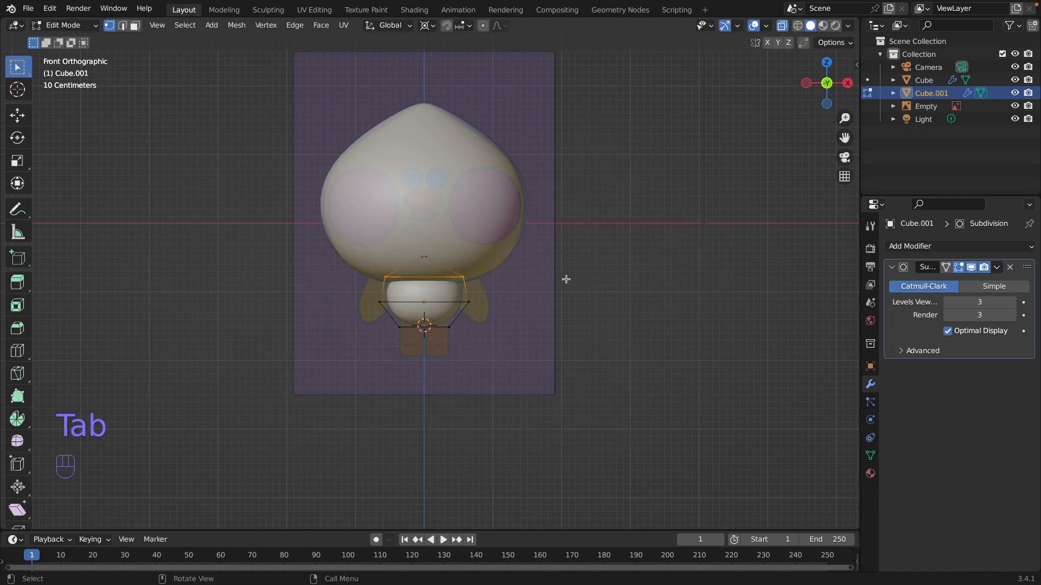
drag(470, 220, 409, 265)
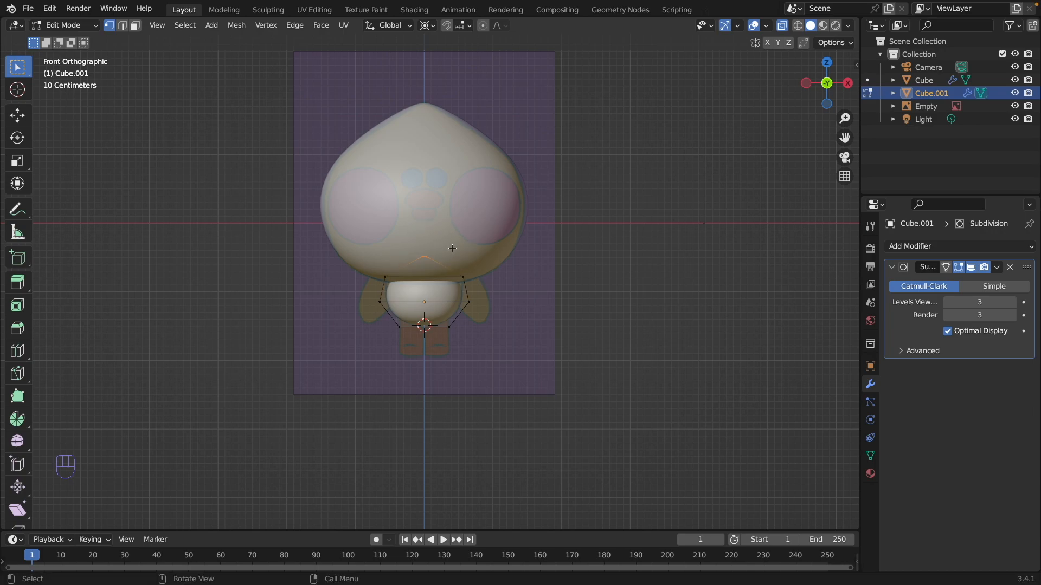
key(x)
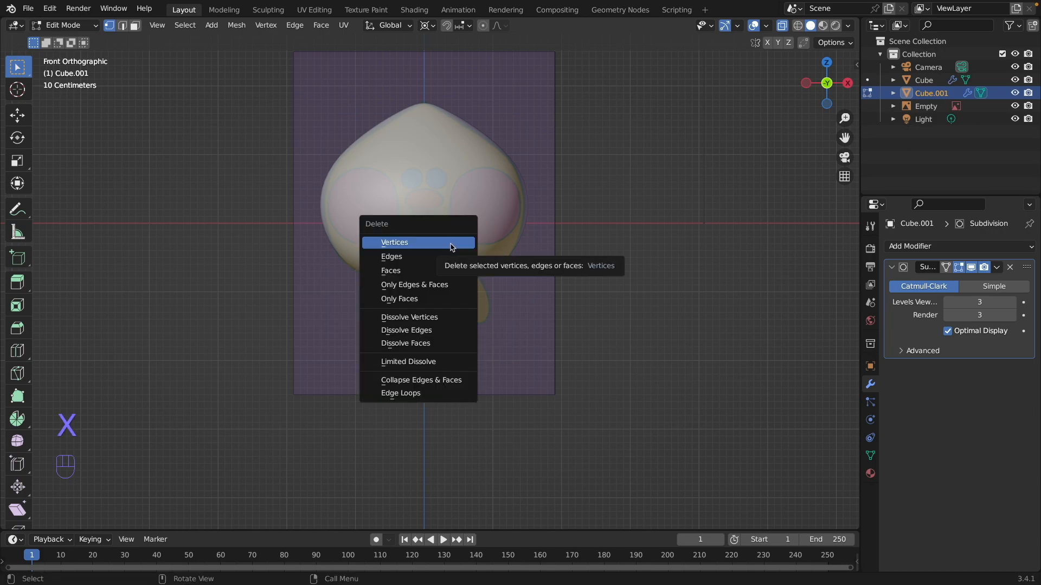
click(454, 246)
key(Tab)
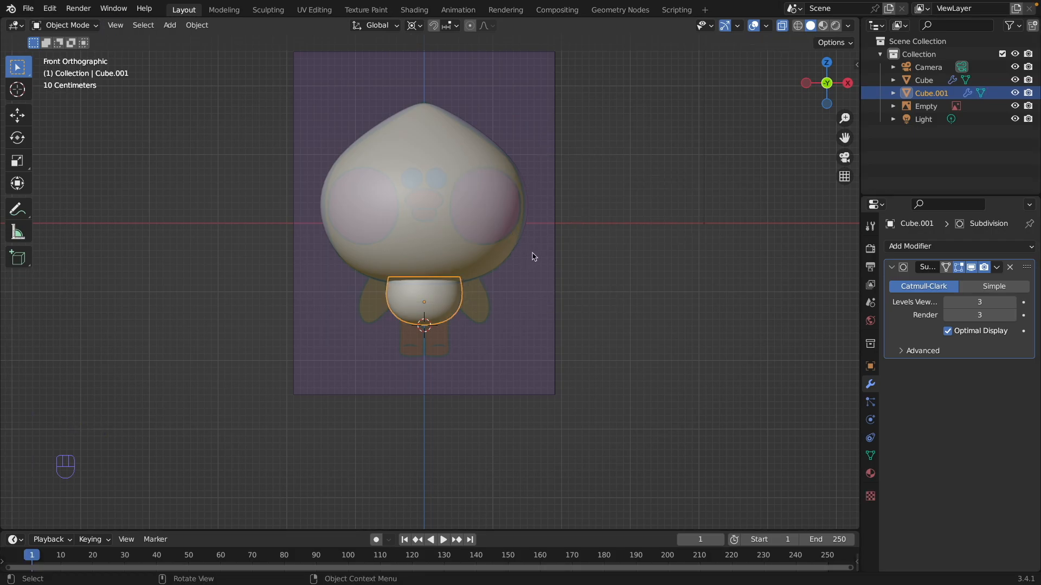
- Add a cube offset about -1 m in X and Z, and scale it down around the 3D cursor to the reference leg's width
key(shift+a)
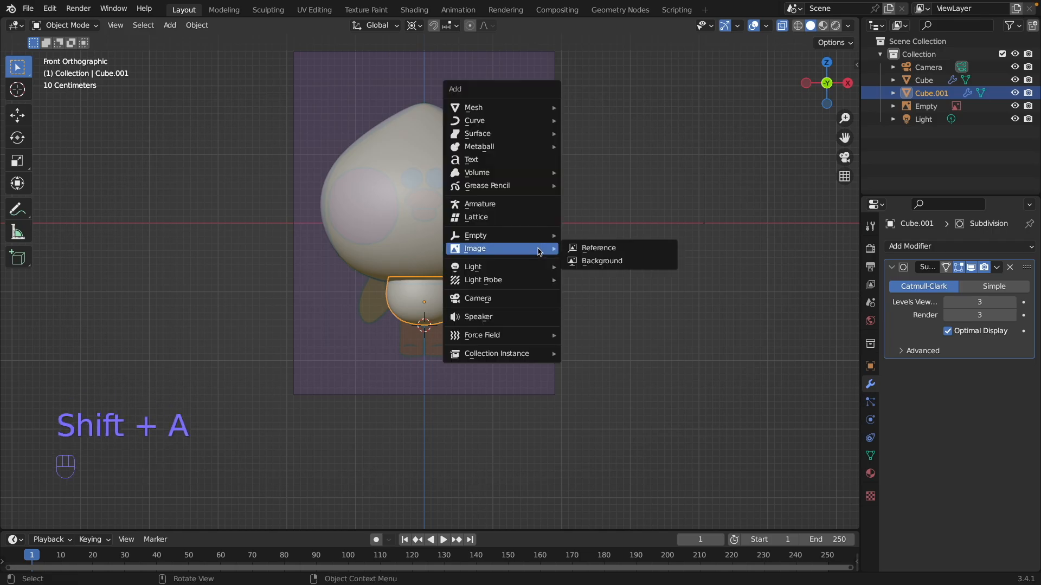
mouse_move(547, 111)
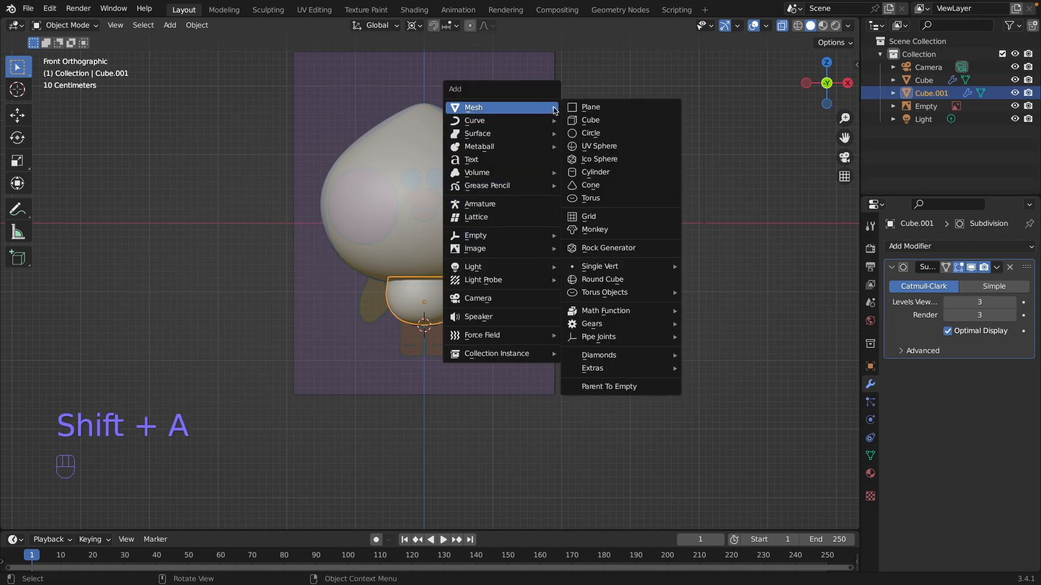
click(606, 120)
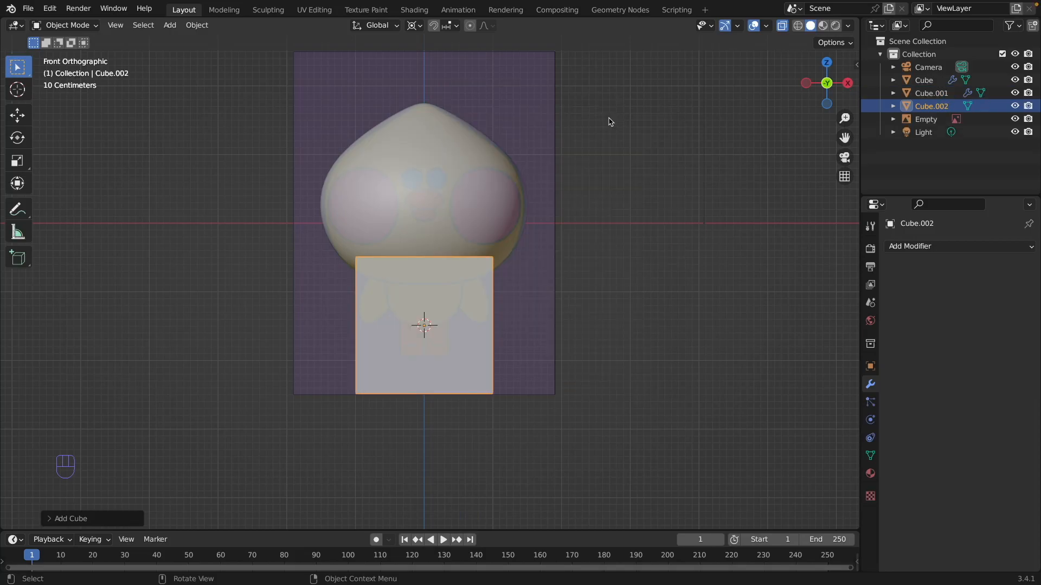
key(g)
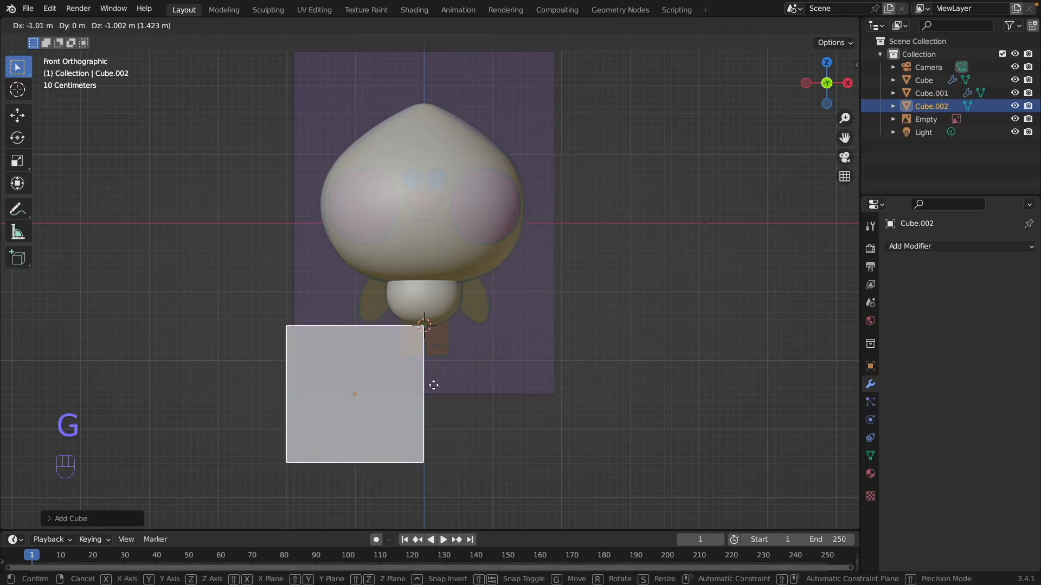
click(434, 386)
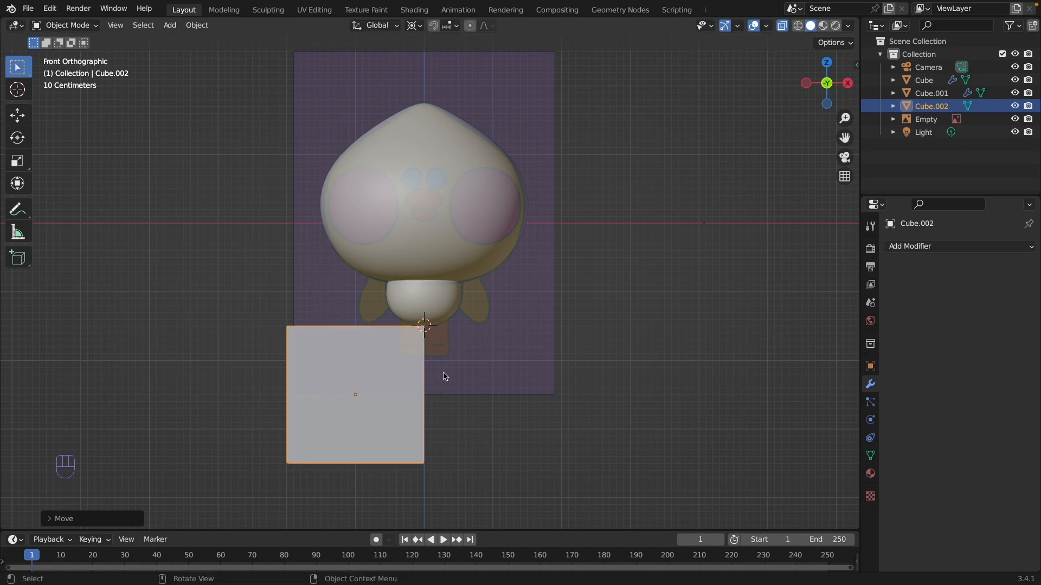
key(s)
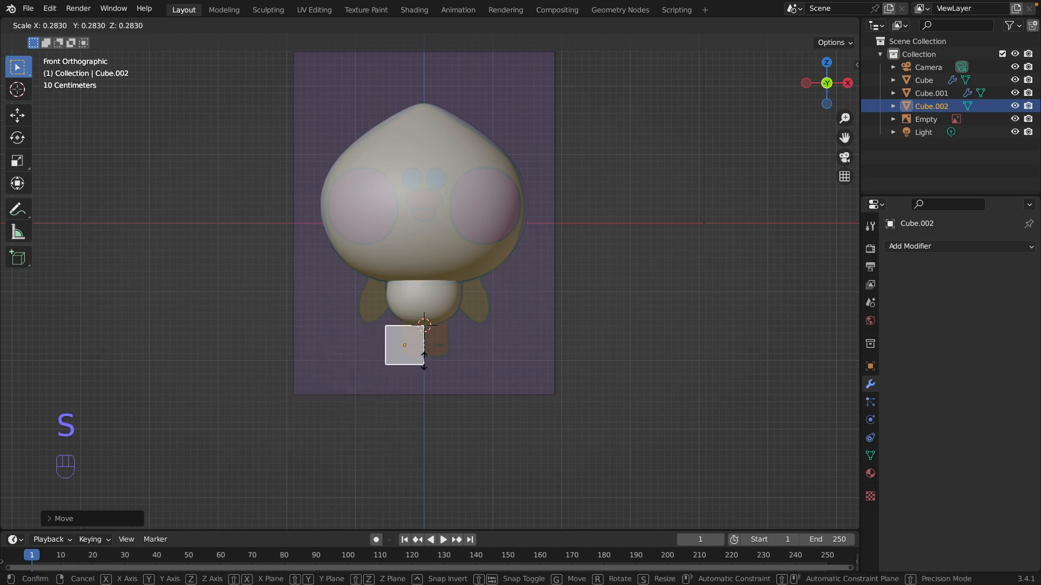
click(427, 347)
- Raise the leg cube's top vertices about 0.16 m into the body and lower its bottom vertices to the reference foot's base
key(Tab)
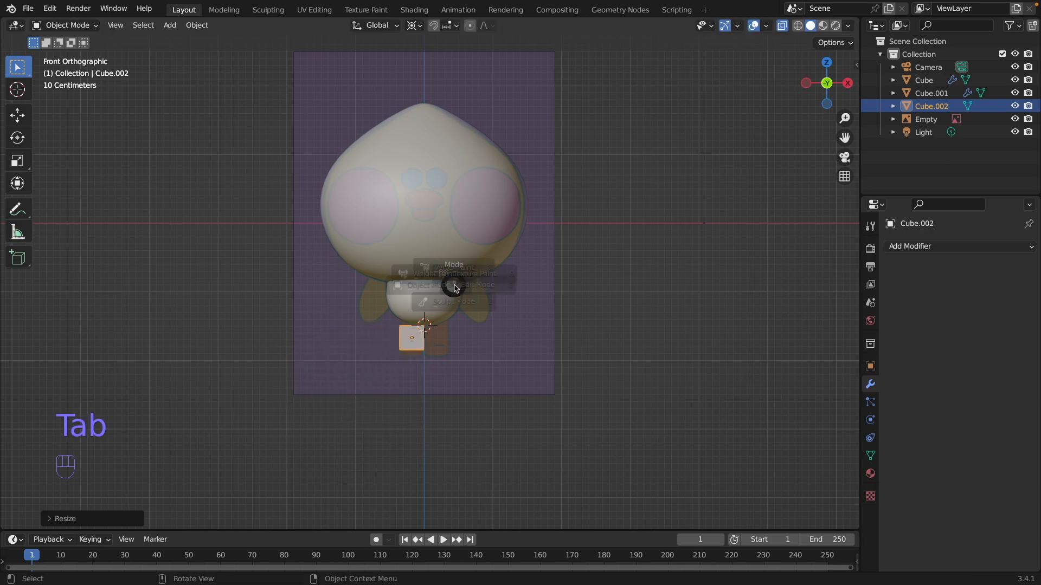
click(529, 284)
drag(440, 308, 367, 336)
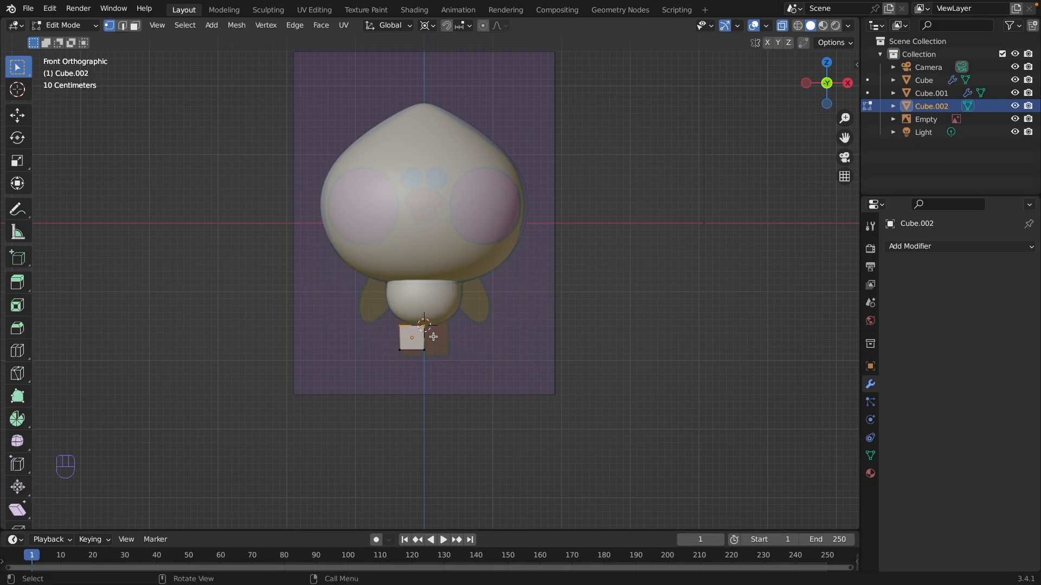
key(g)
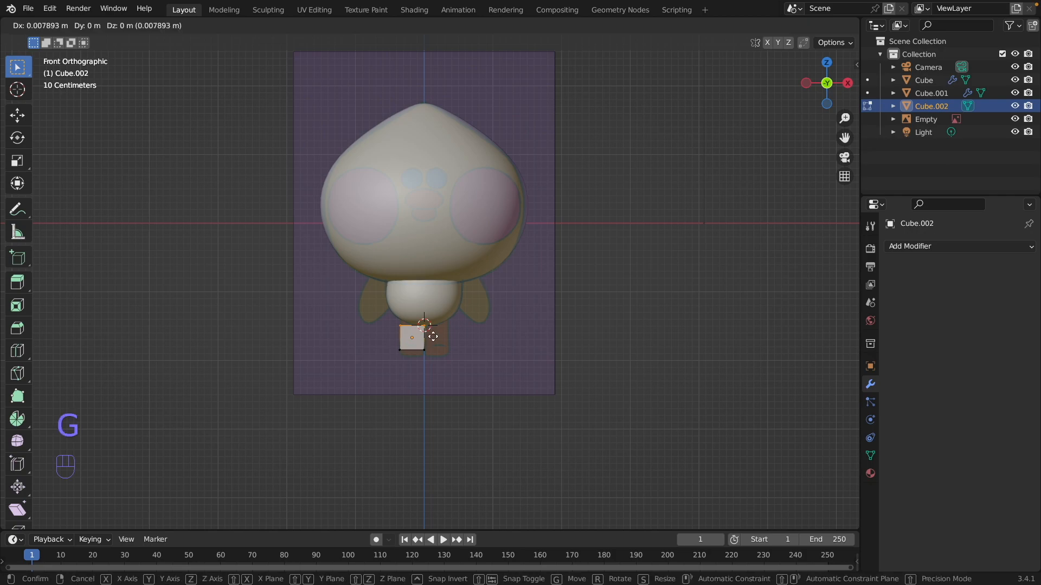
key(z)
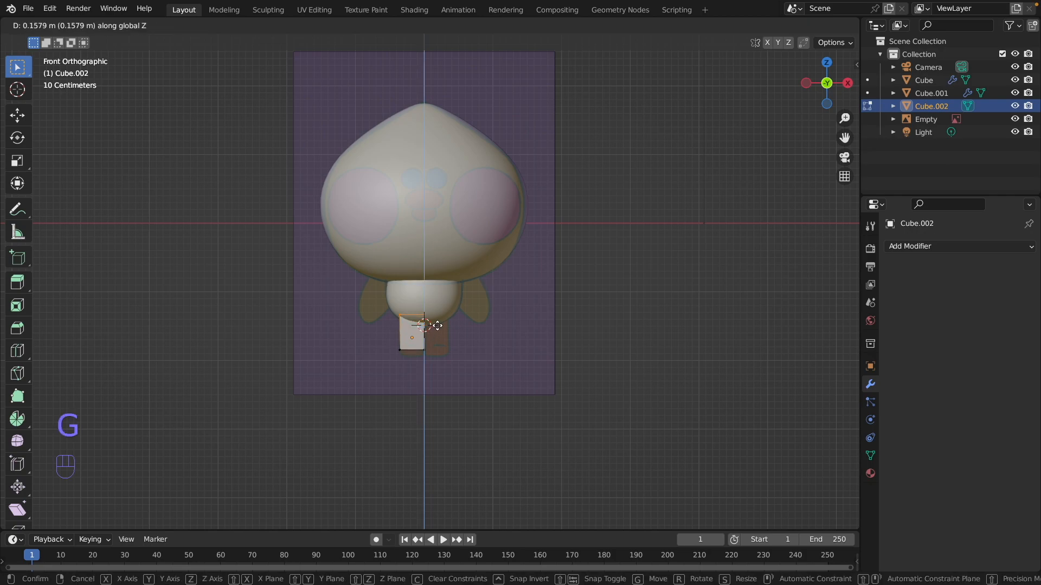
click(438, 326)
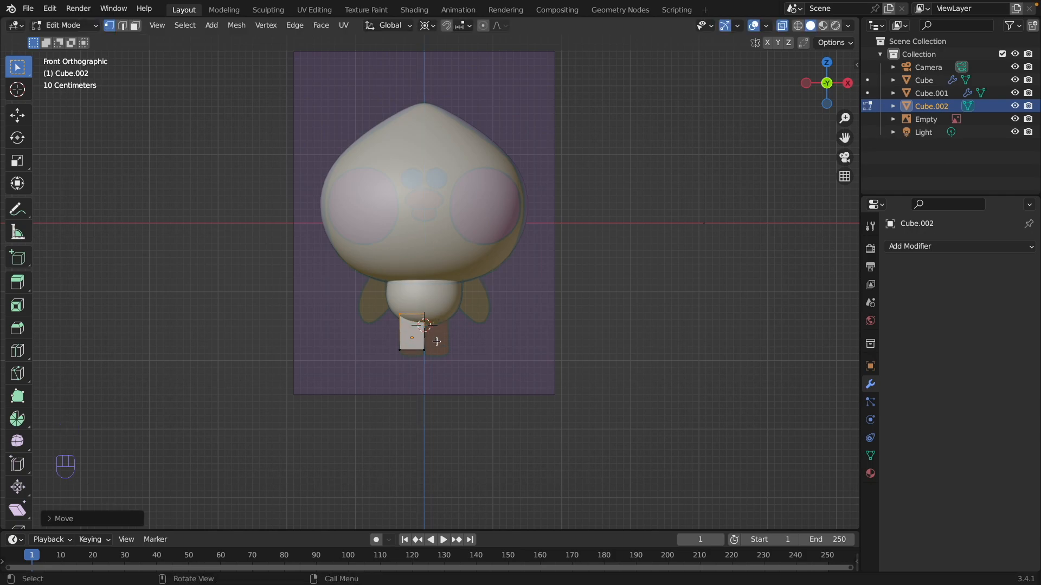
click(395, 360)
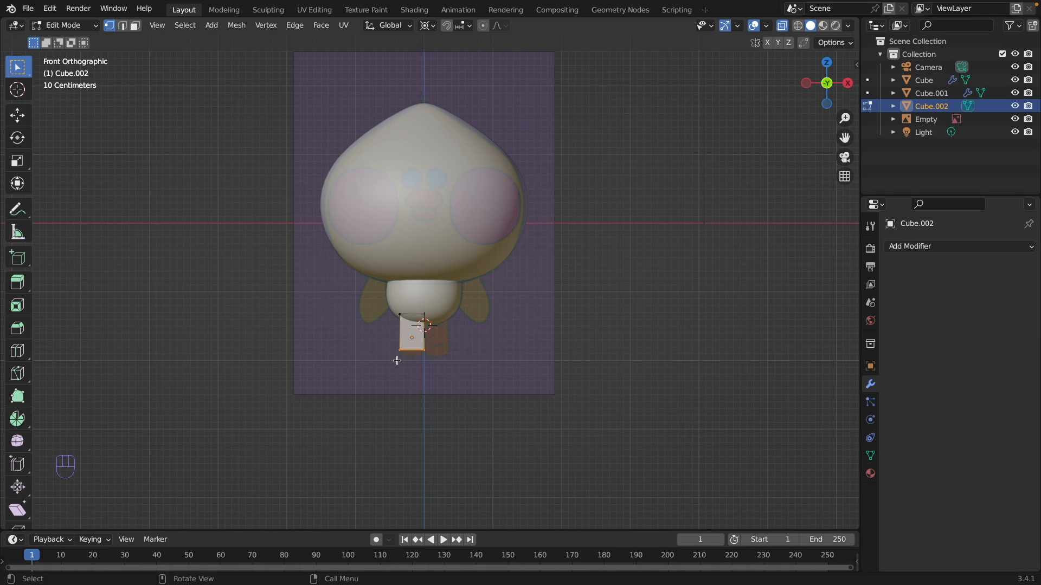
key(g)
key(z)
click(435, 354)
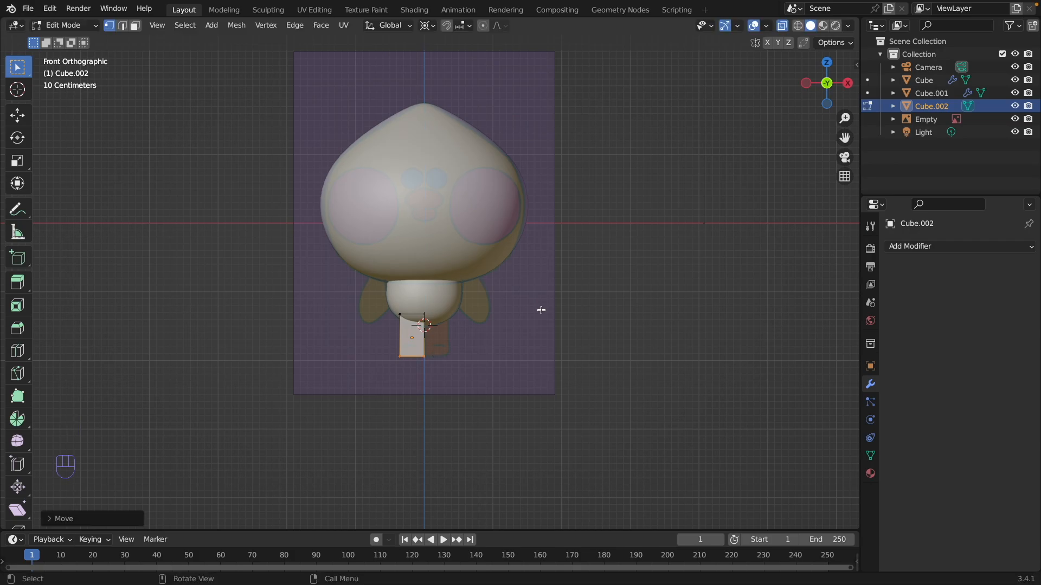
- Add a horizontal loop cut around the leg and slide it down by a factor of about 0.44 to mark the foot height
key(ctrl+r)
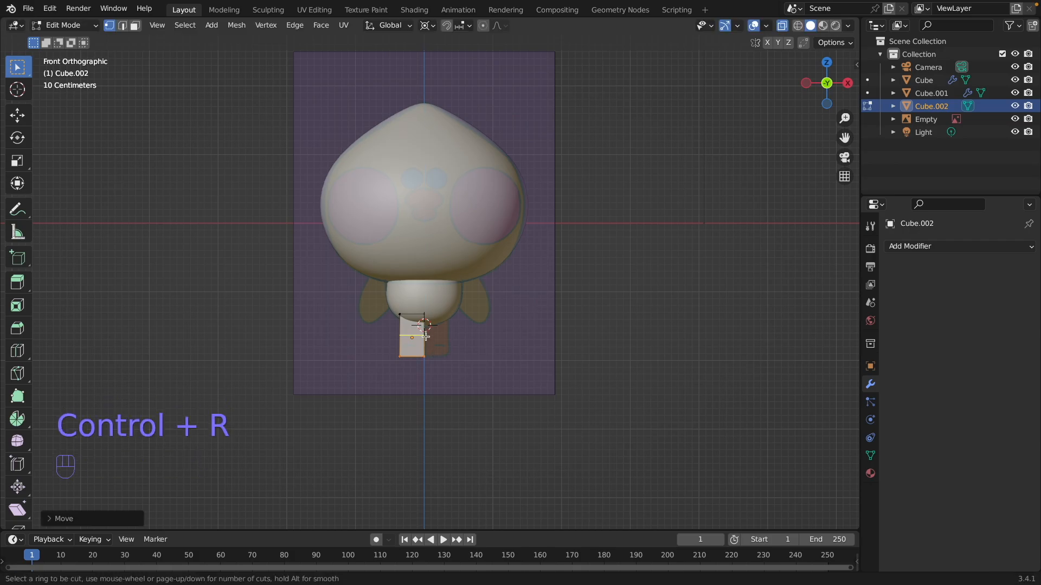
click(426, 336)
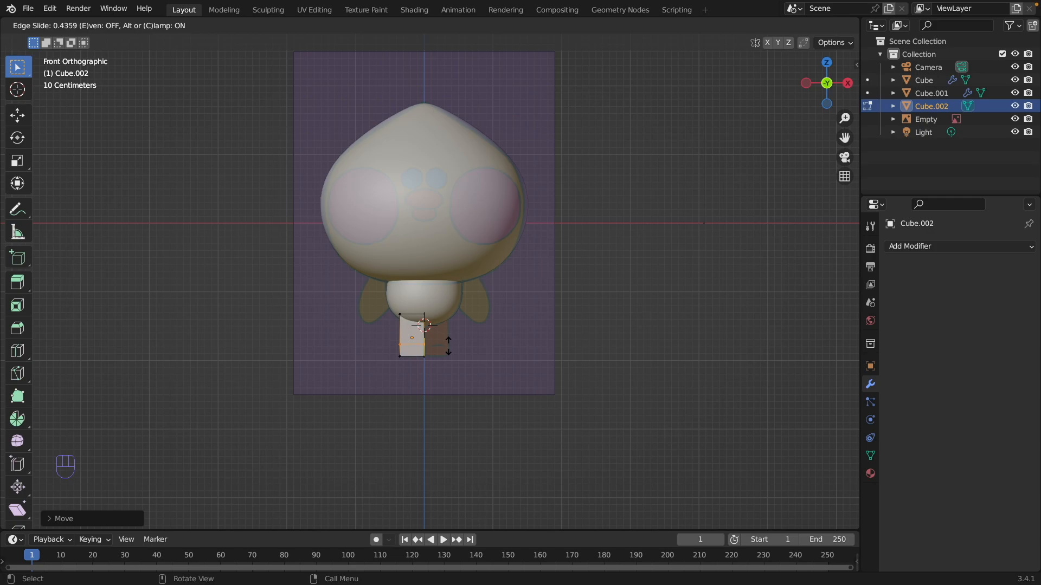
click(448, 346)
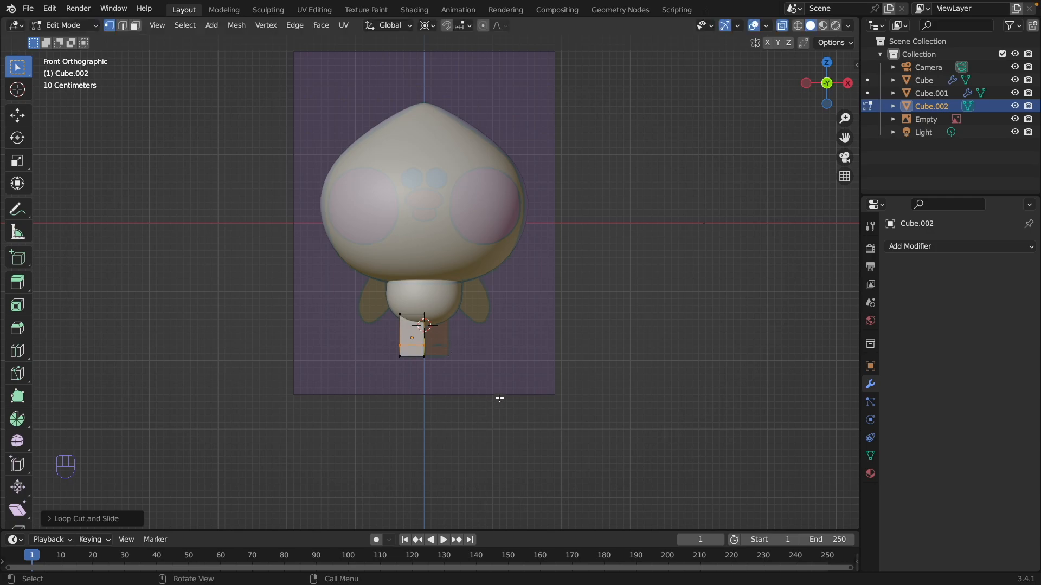
- Extrude the leg's lower front face forward about 0.075 m to form the foot
middle_drag(443, 345, 558, 357)
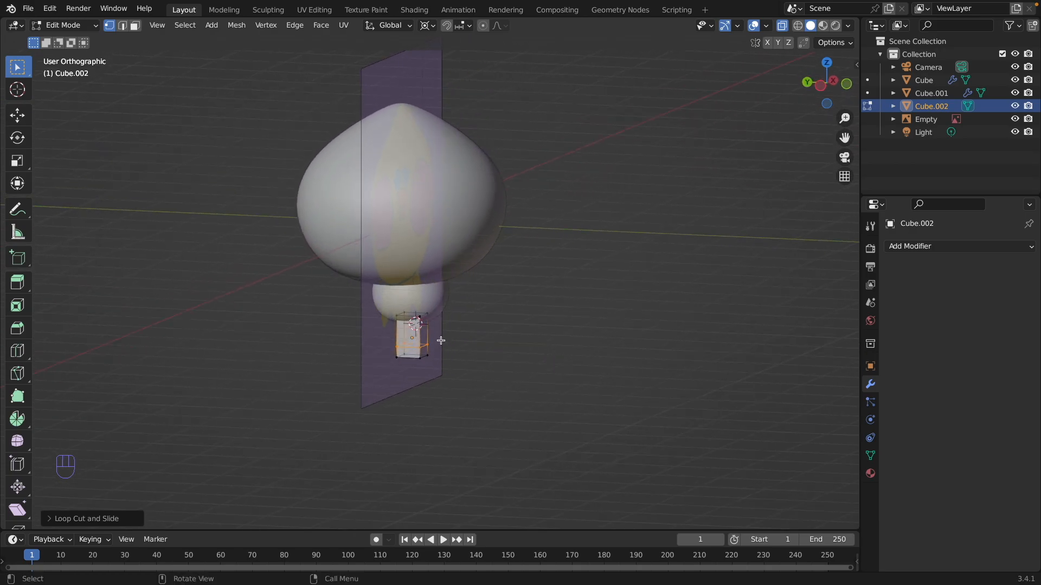
drag(443, 337, 415, 371)
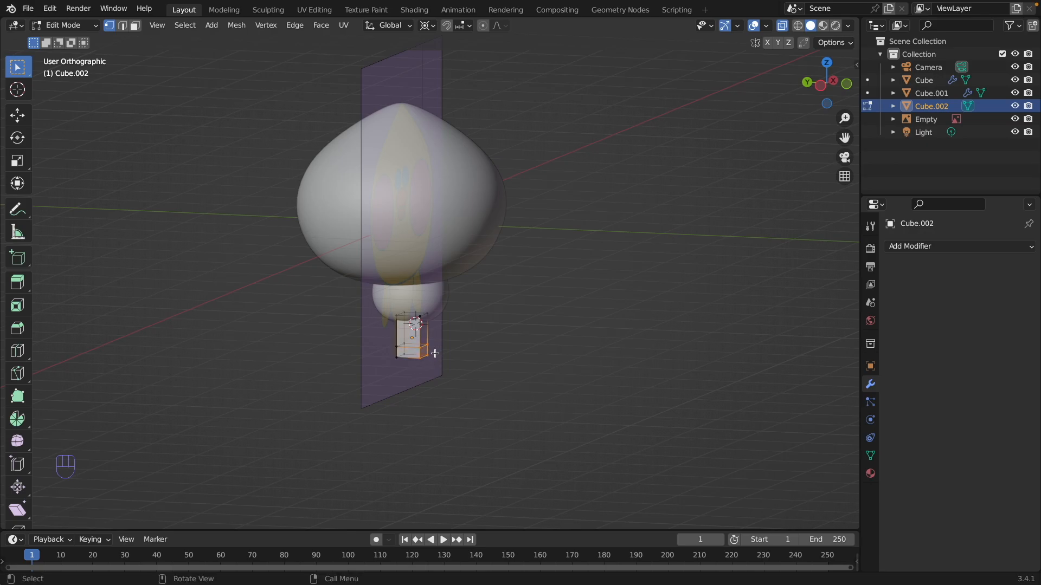
key(e)
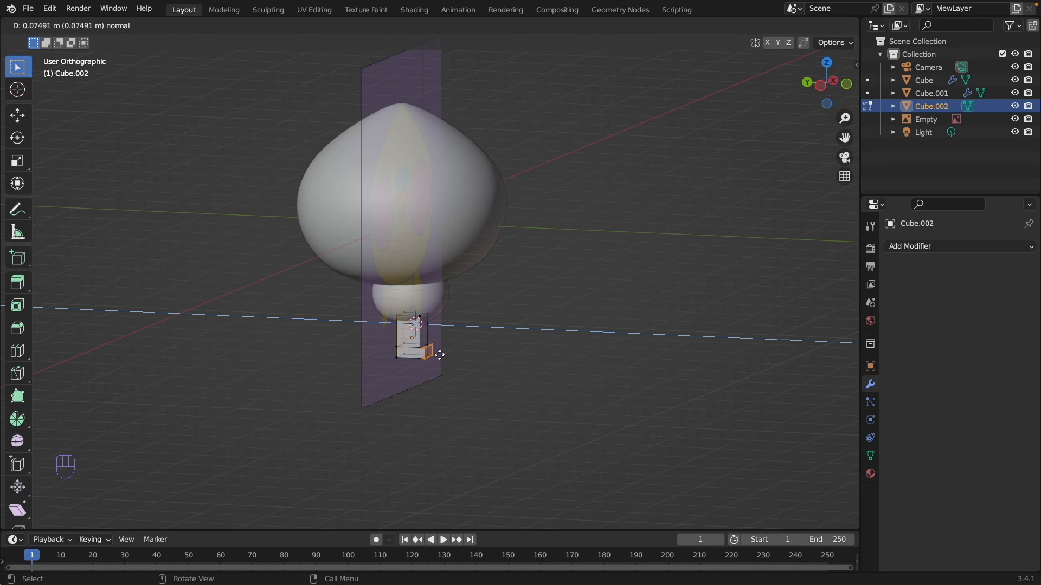
click(440, 354)
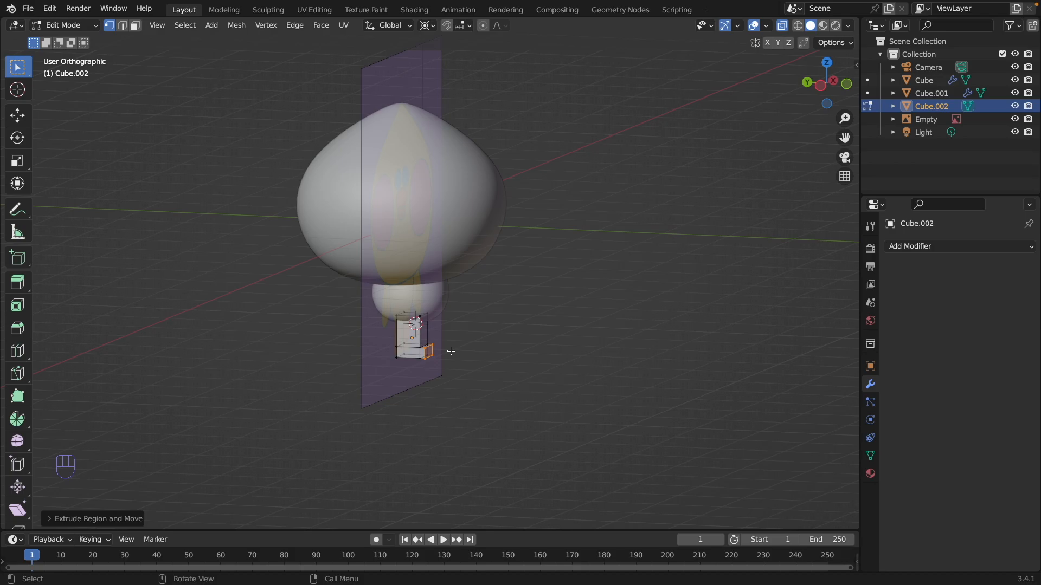
- Isolate the leg in local view and add a centred vertical loop cut running front to back through leg and foot
key(KP_Divide)
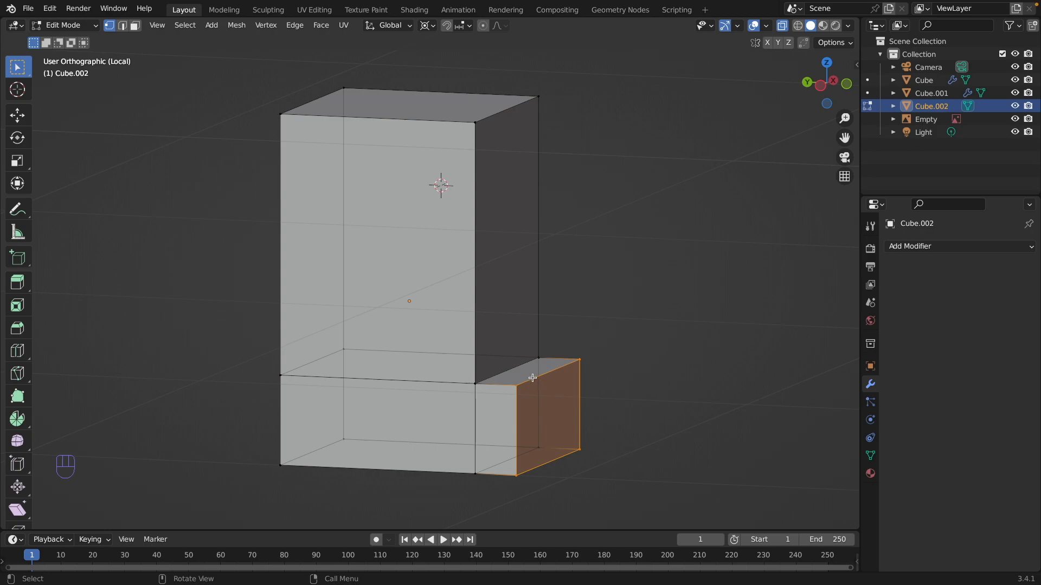
key(ctrl+r)
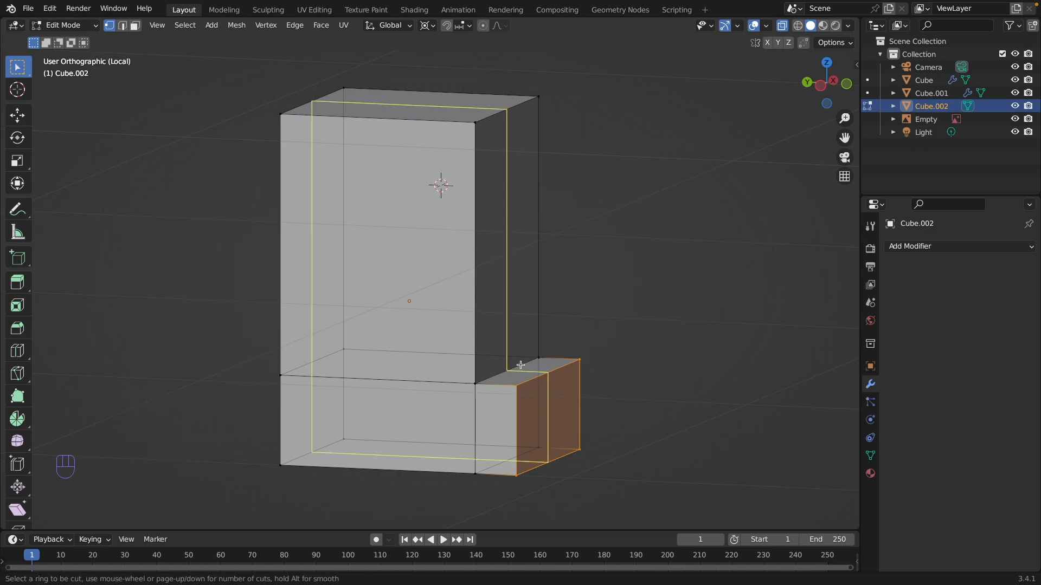
click(521, 365)
right_click(520, 365)
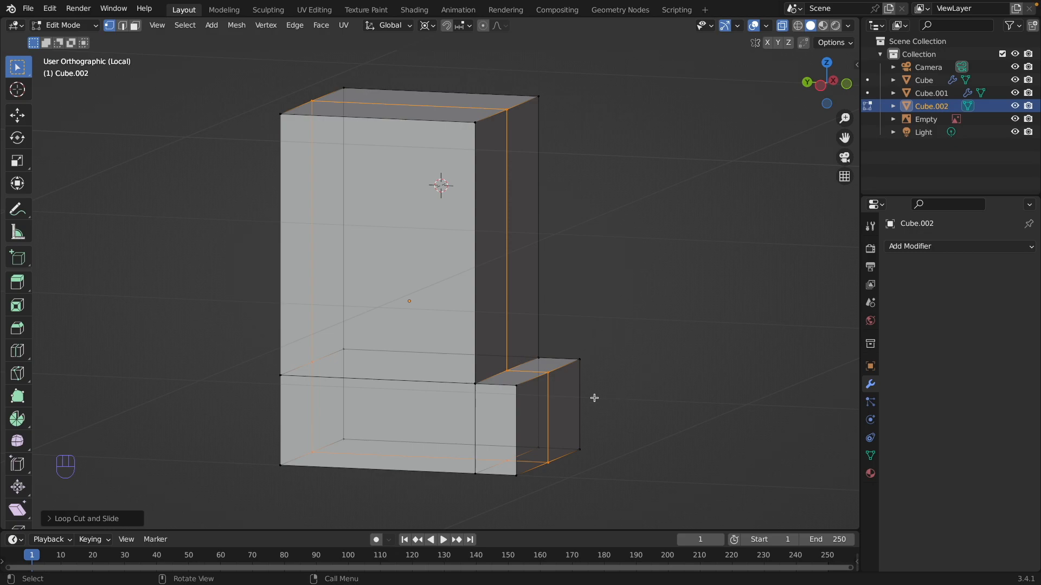
- Scale the centre loop outward along Y so the leg's front and back and the toe come to a shallow point
key(s)
key(y)
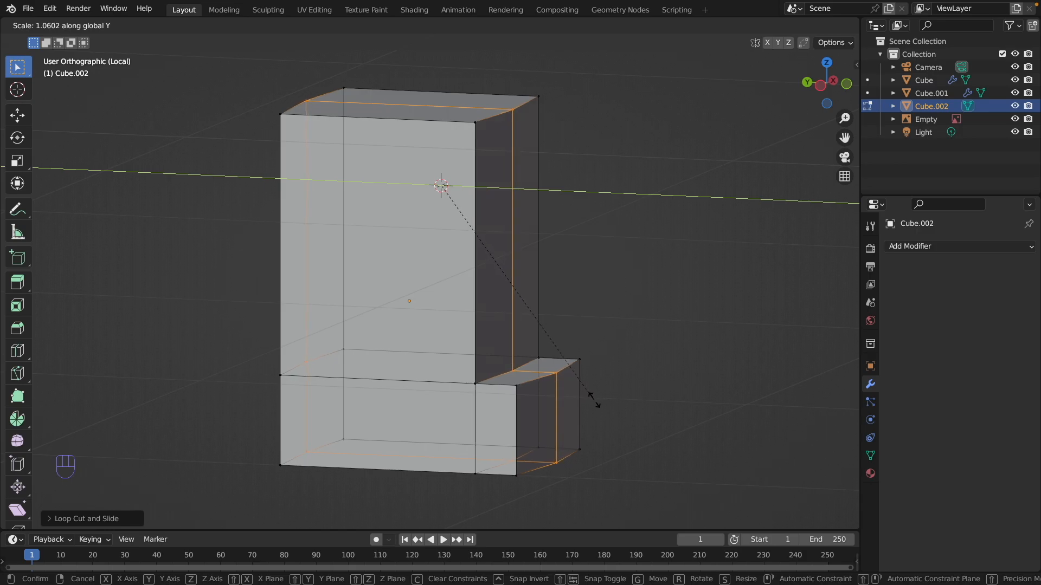
click(670, 412)
middle_drag(671, 416, 620, 453)
key(s)
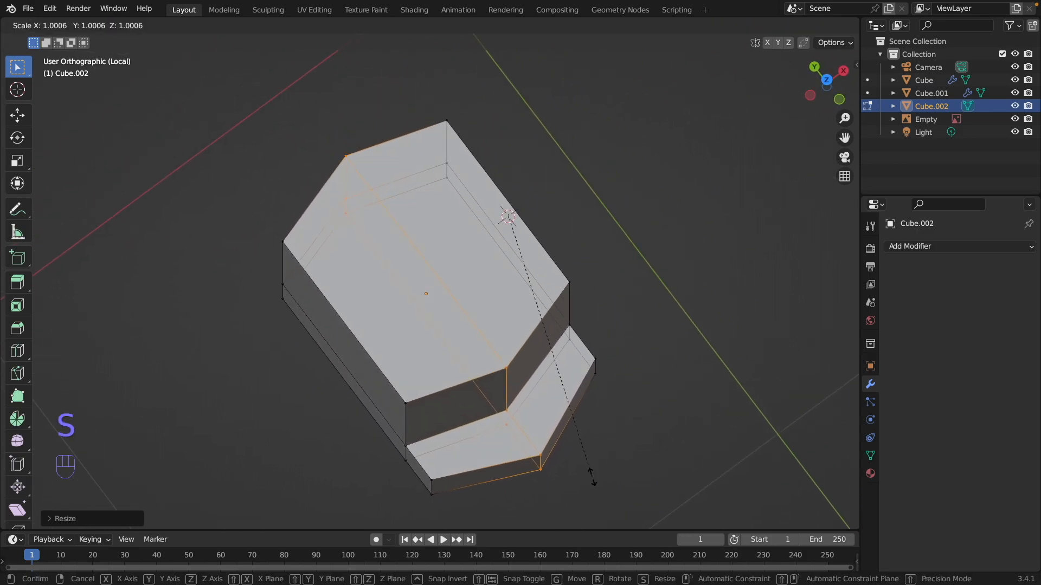
key(y)
click(600, 478)
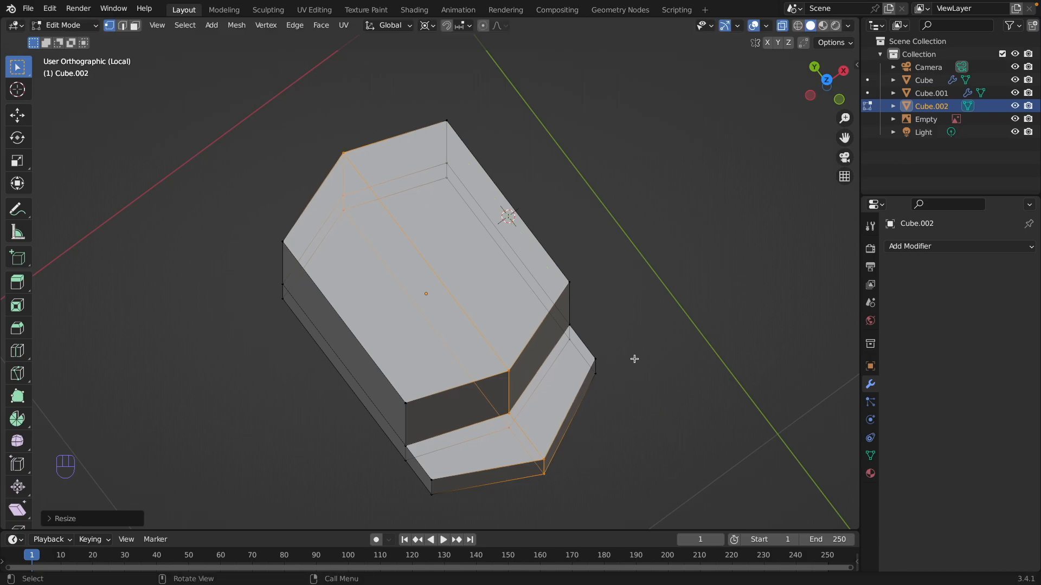
- Scale the whole leg mesh along Y to about three quarters of its depth, working from the top view
key(grave)
click(644, 281)
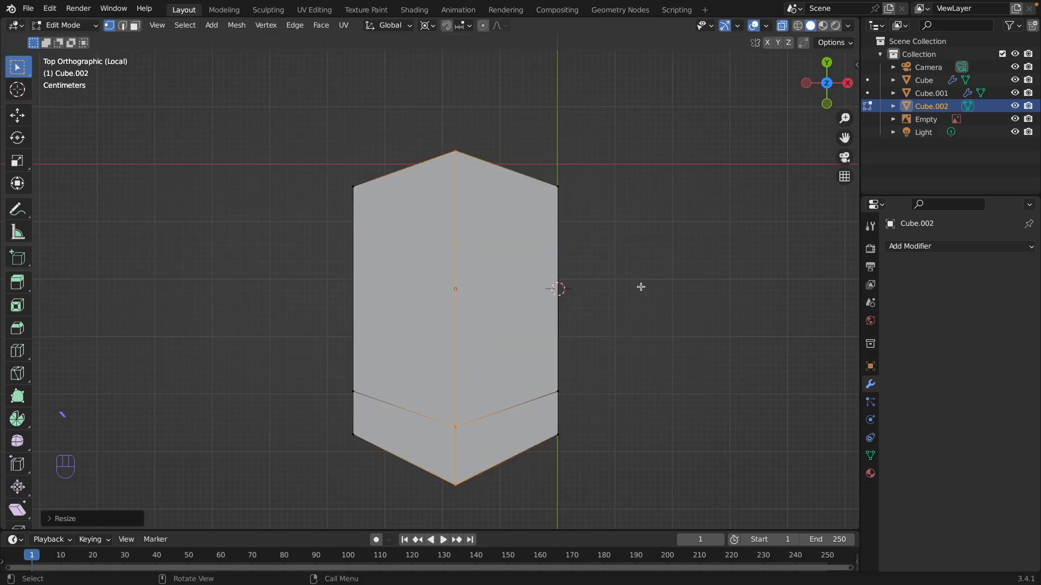
key(a)
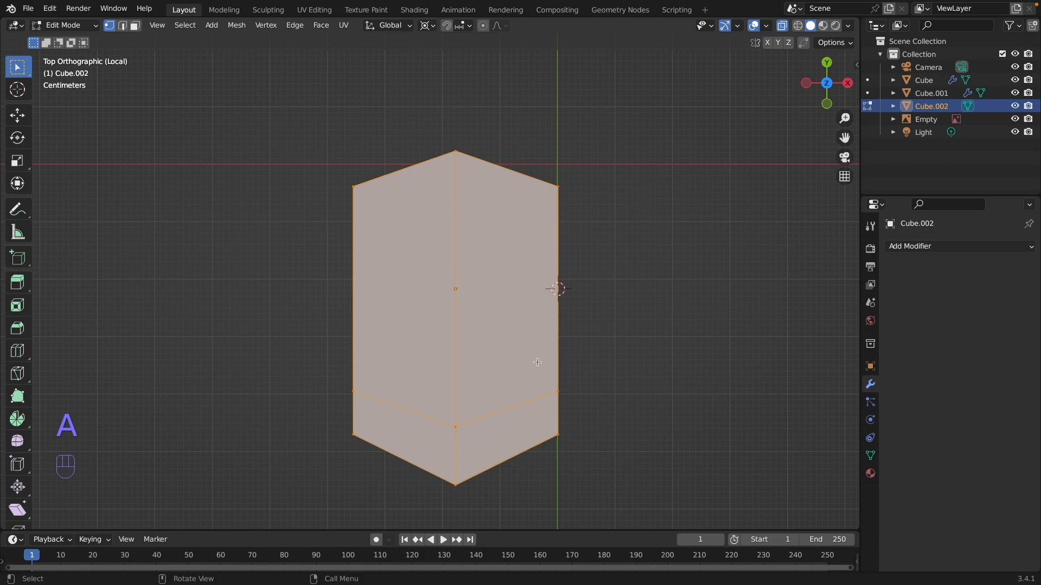
key(s)
key(y)
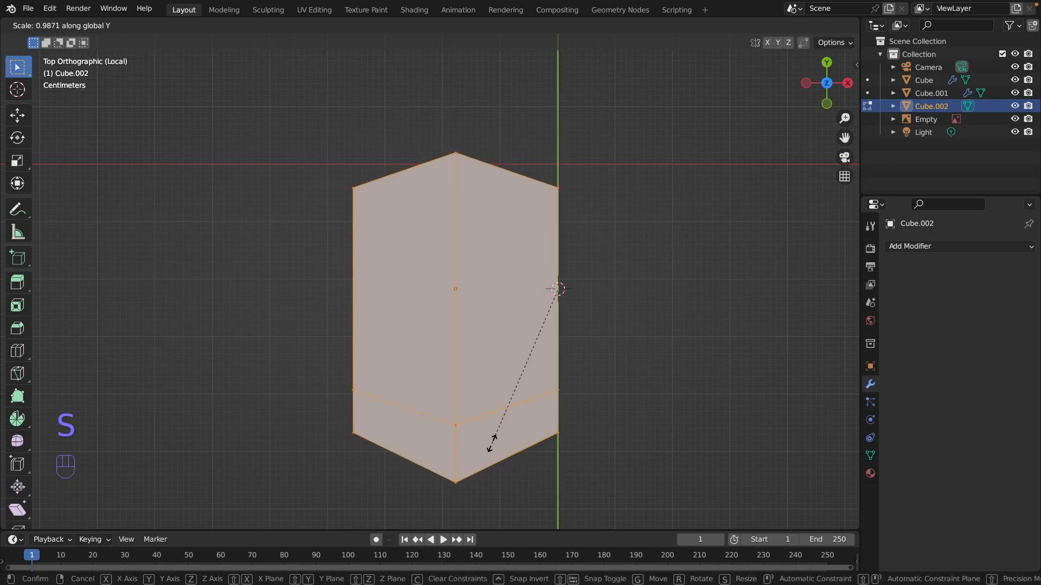
click(497, 405)
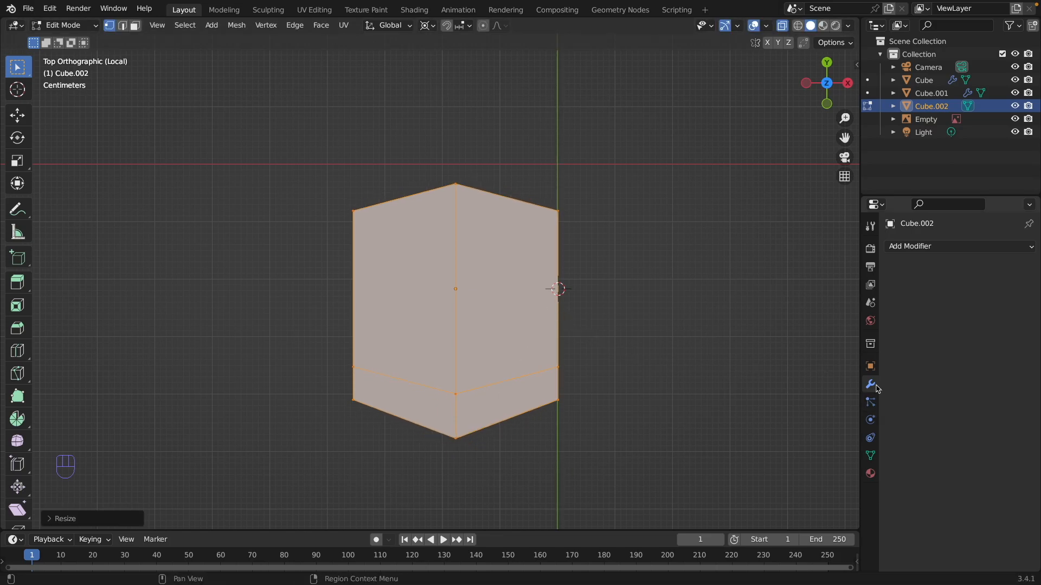
- Add a Subdivision Surface modifier to the leg with 3 viewport levels and 4 render levels
click(930, 246)
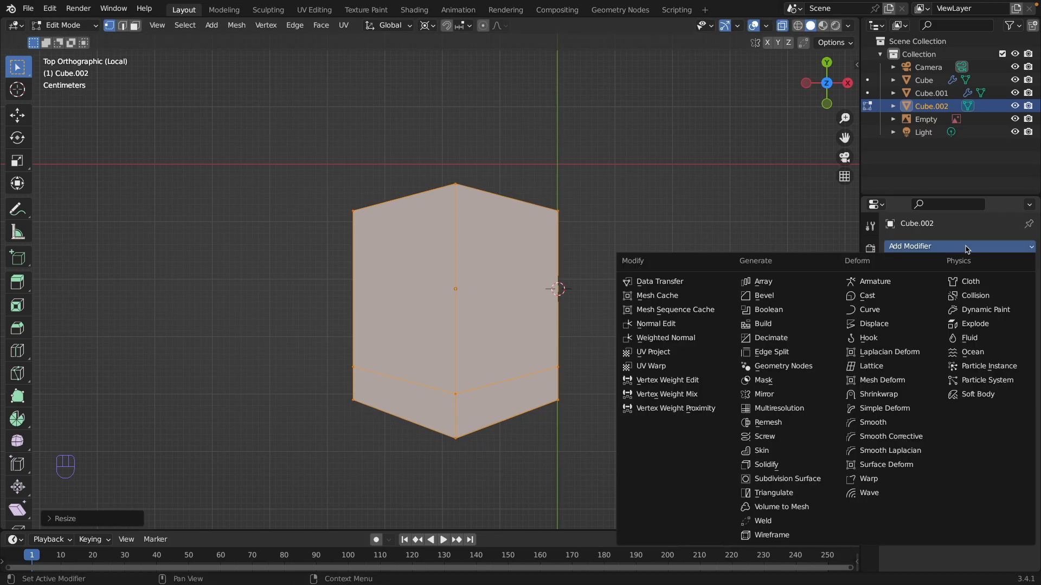
click(816, 482)
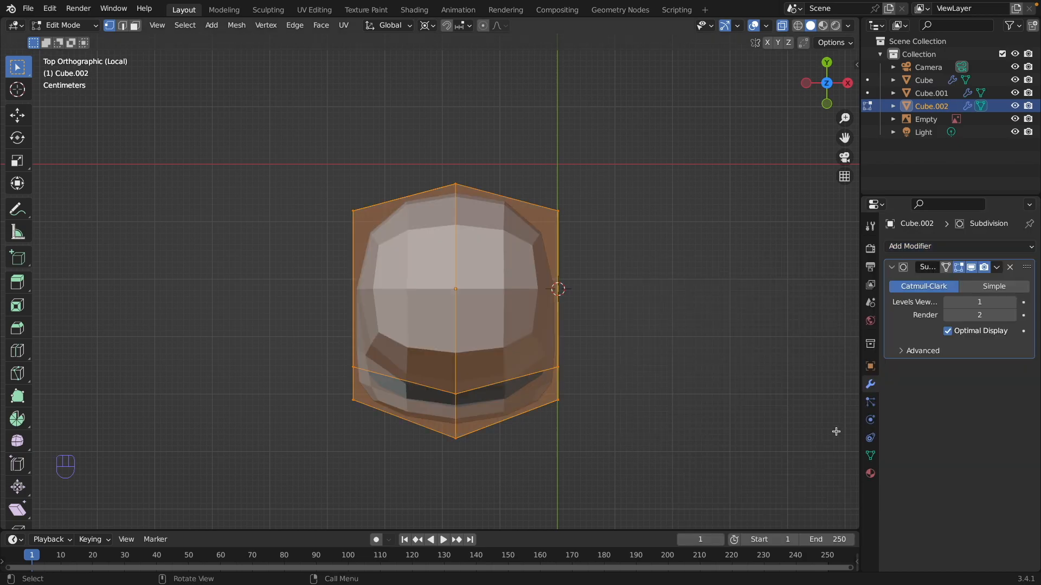
double_click(1013, 303)
double_click(1013, 316)
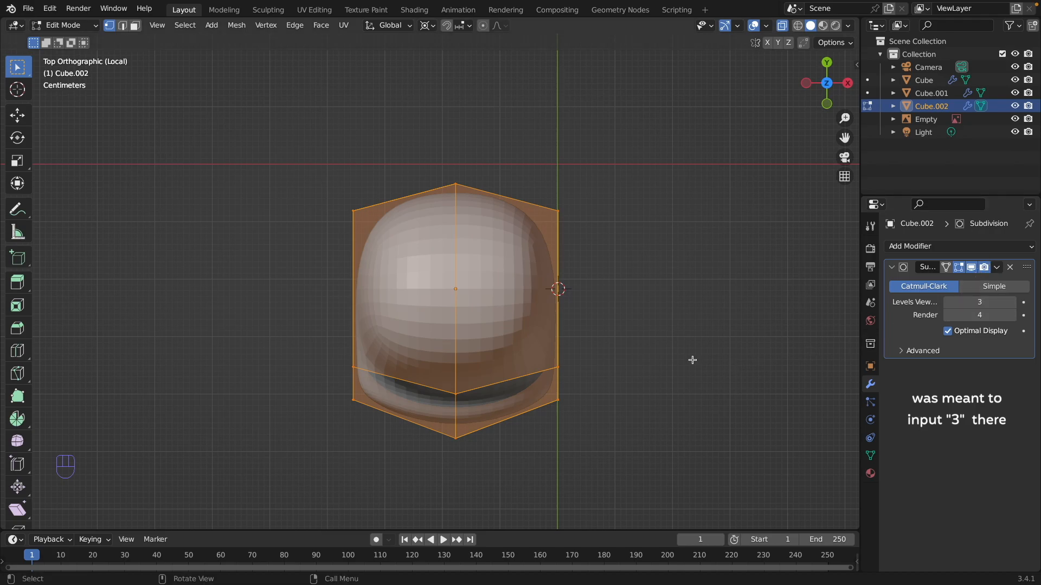
- Apply Shade Smooth to all of the leg's faces
right_click(695, 253)
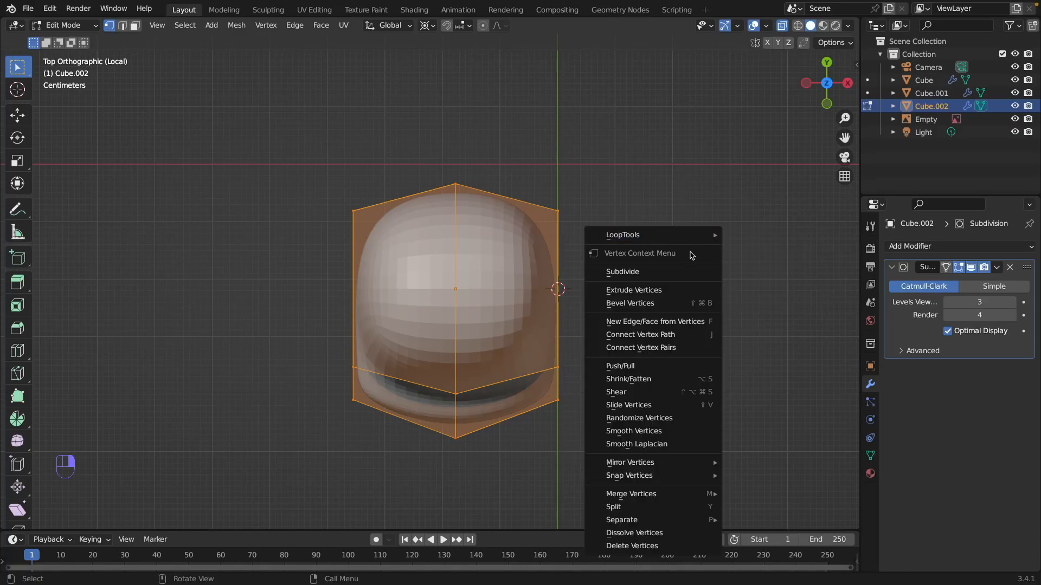
mouse_move(693, 242)
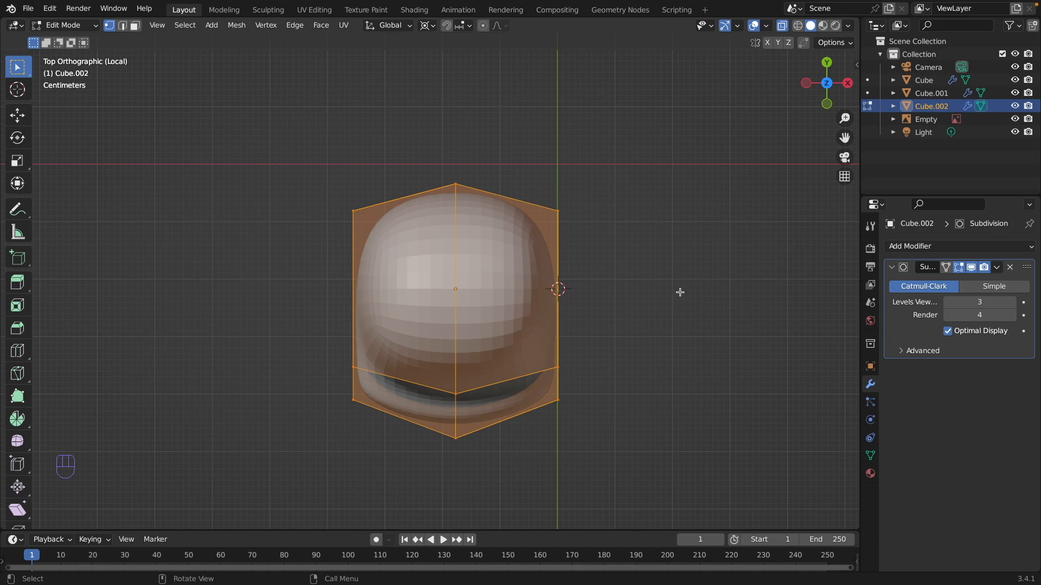
key(ctrl+f)
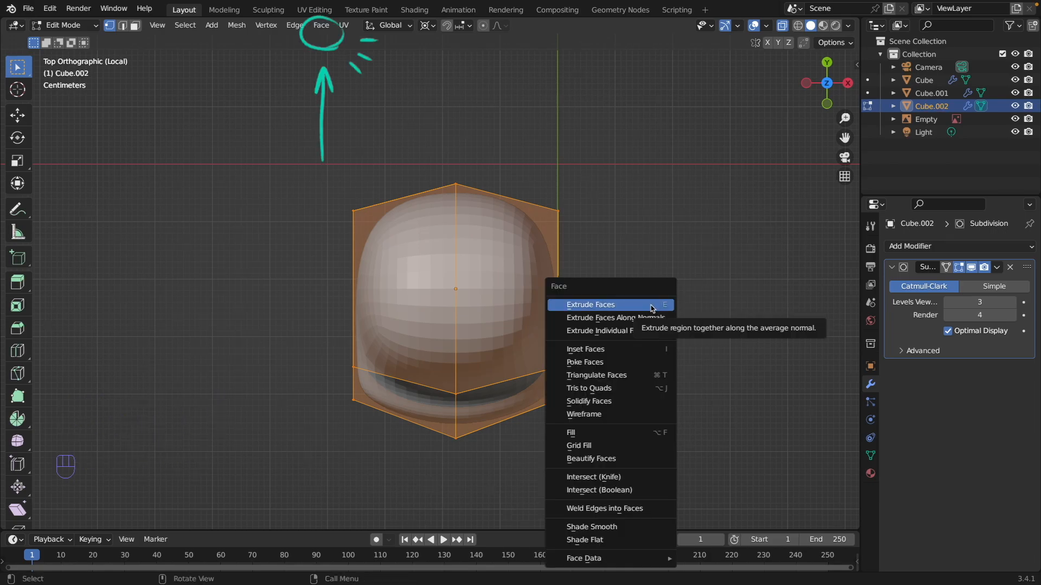
click(621, 526)
- Delete the leg's top faces to leave its upper end open
middle_drag(593, 341, 470, 55)
shift+middle_drag(581, 142, 574, 176)
drag(288, 103, 636, 218)
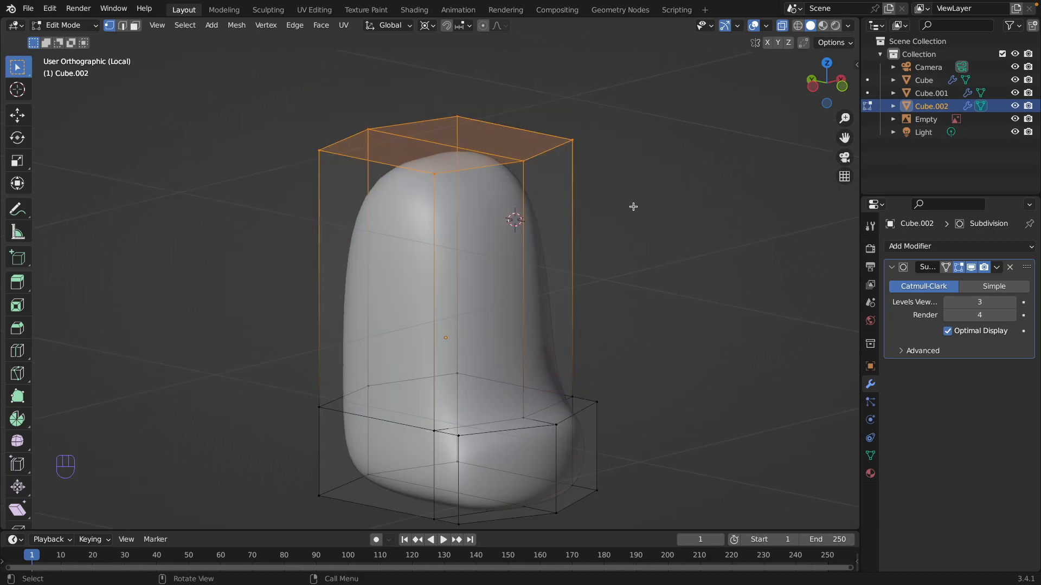
key(x)
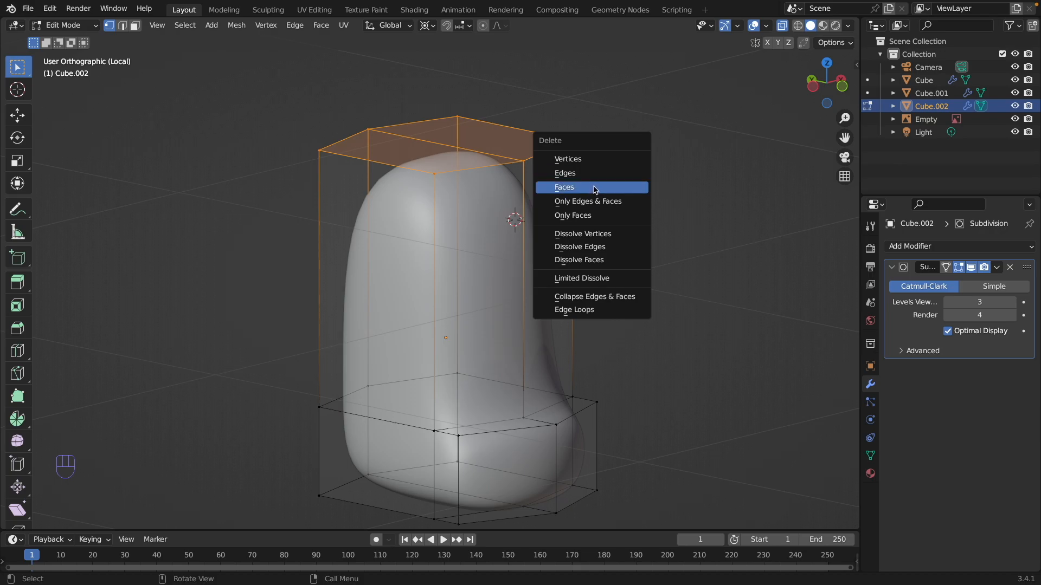
click(594, 189)
- Add a horizontal loop cut around the leg and slide it down to just above the foot to sharpen the ankle
middle_drag(586, 255, 564, 263)
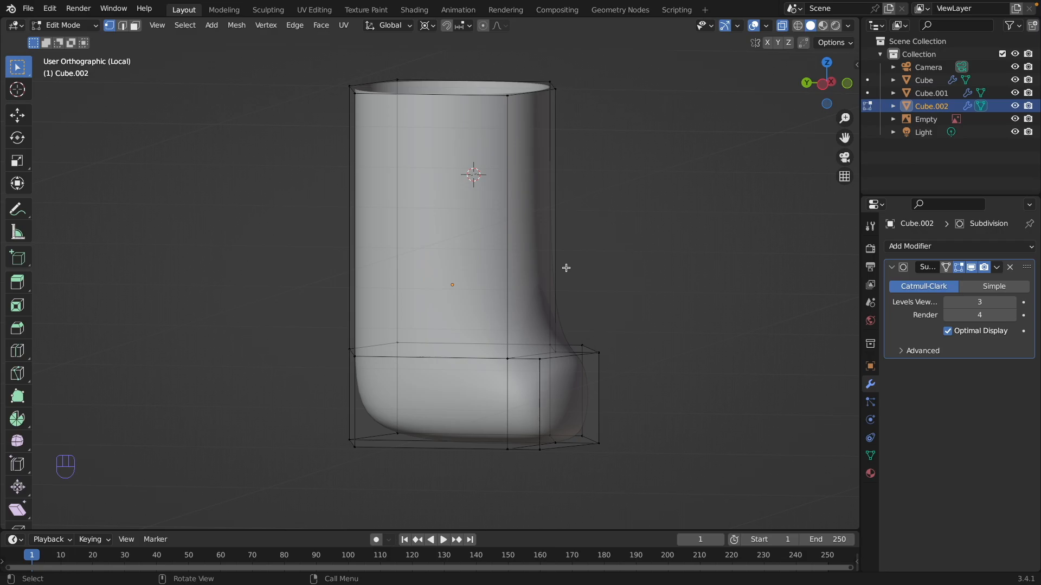
key(ctrl+r)
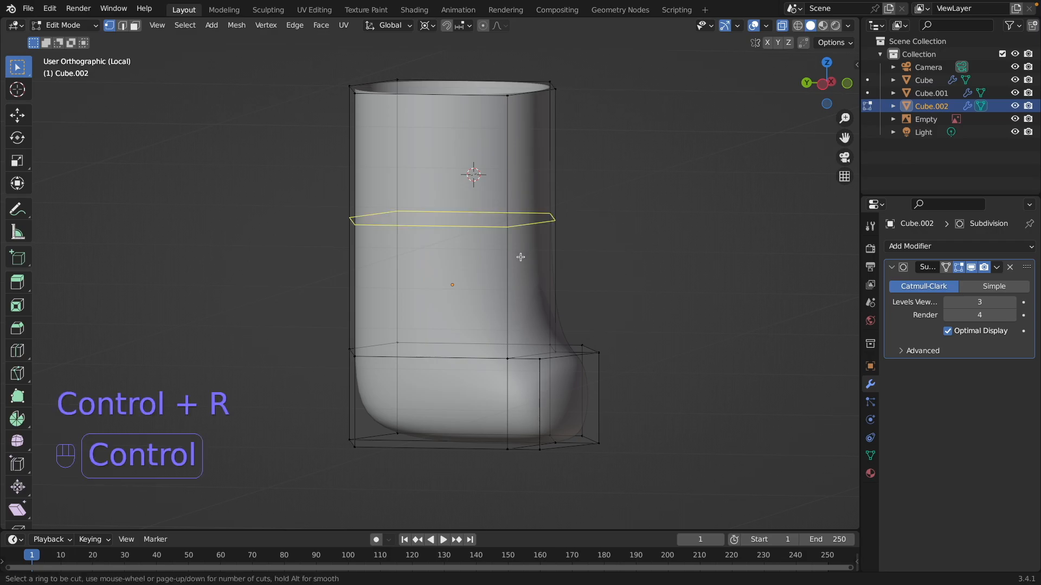
click(541, 227)
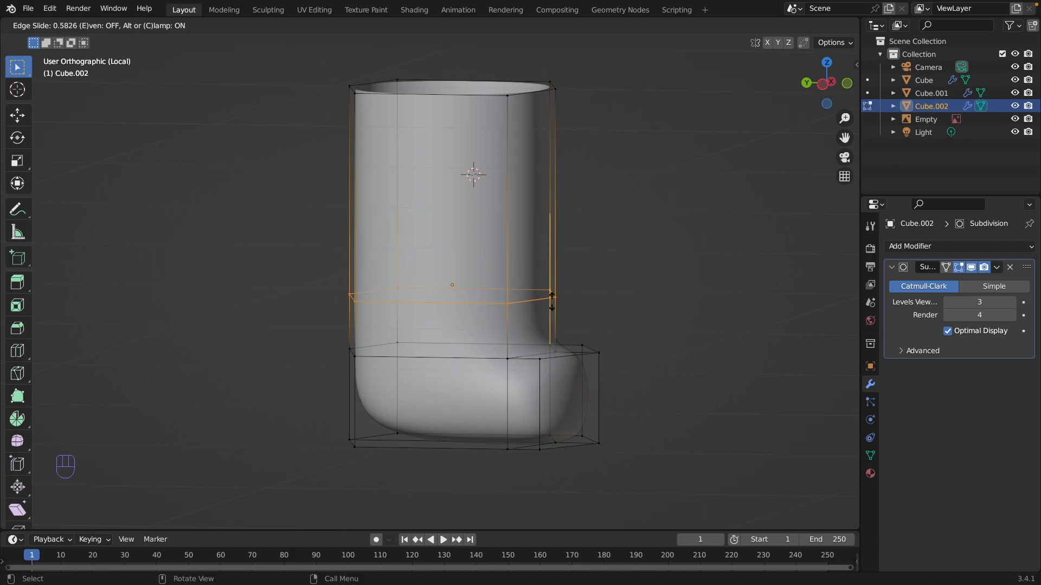
click(552, 333)
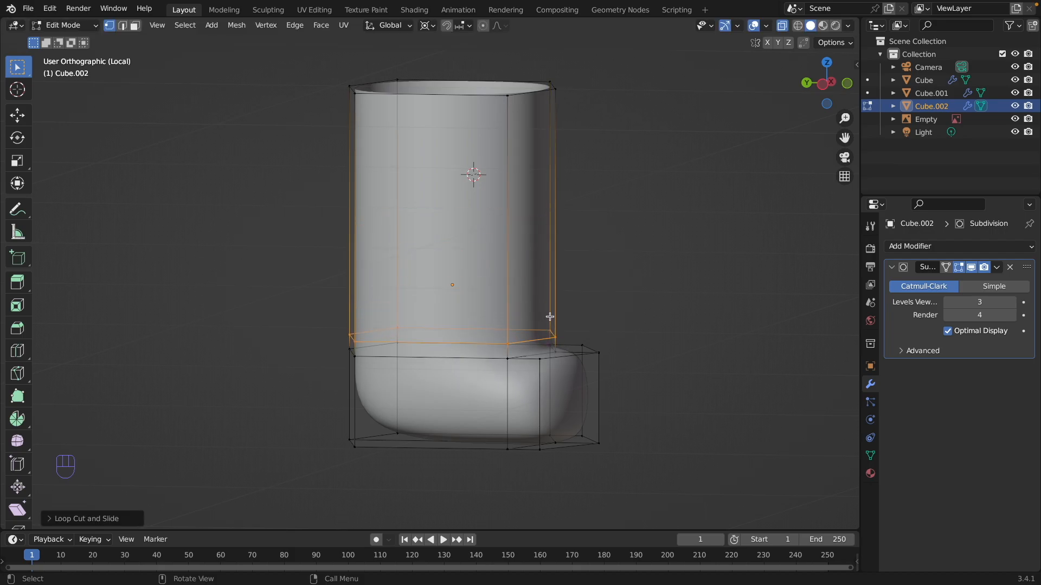
- Set the transform pivot to Median Point and scale the foot's two front corners inward by a factor of about 0.71
key(grave)
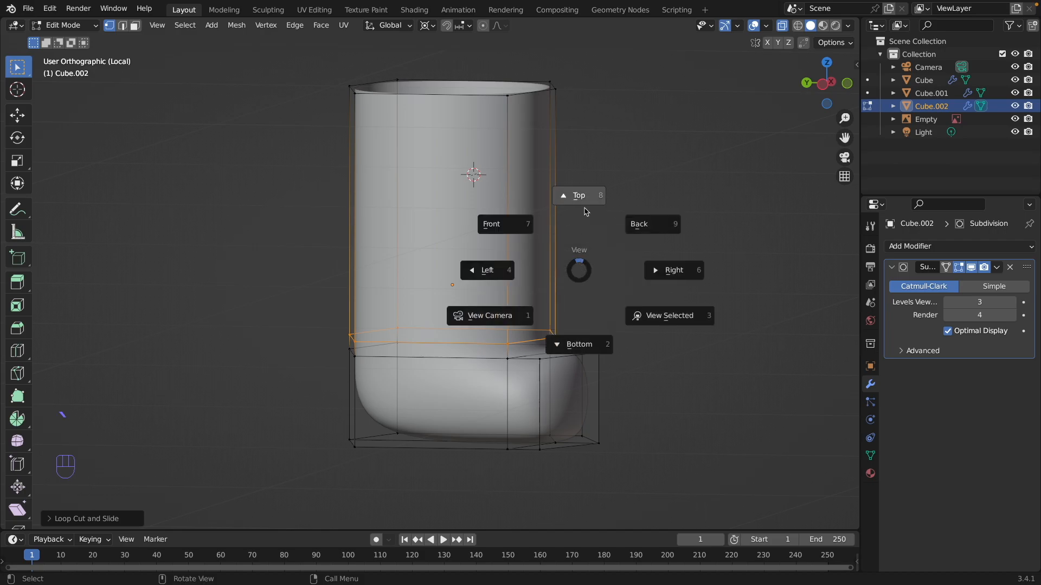
click(587, 200)
shift+middle_drag(564, 434, 595, 362)
drag(600, 360, 565, 399)
key(shift)
shift+drag(390, 367, 353, 405)
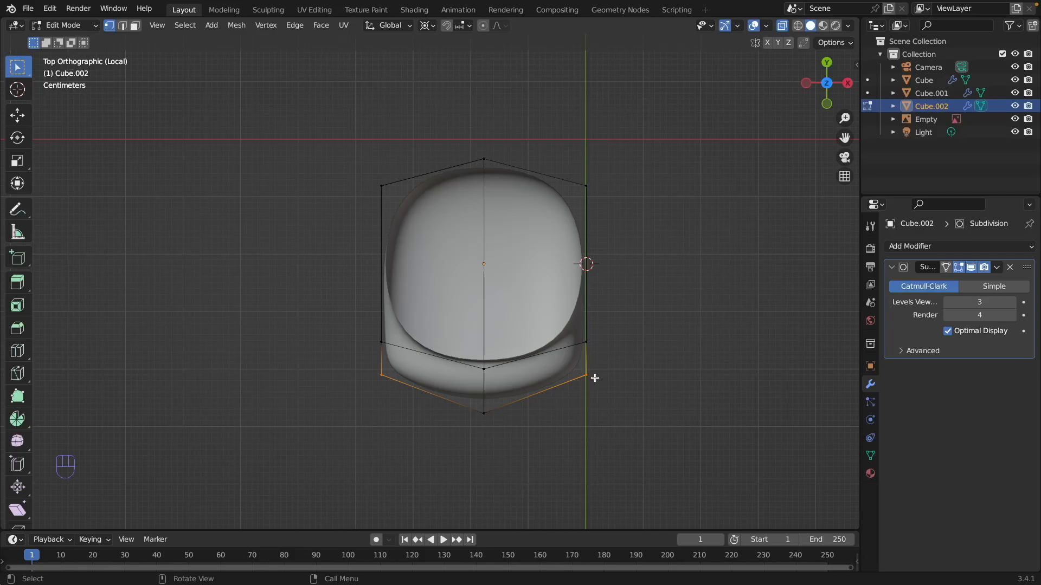
key(s)
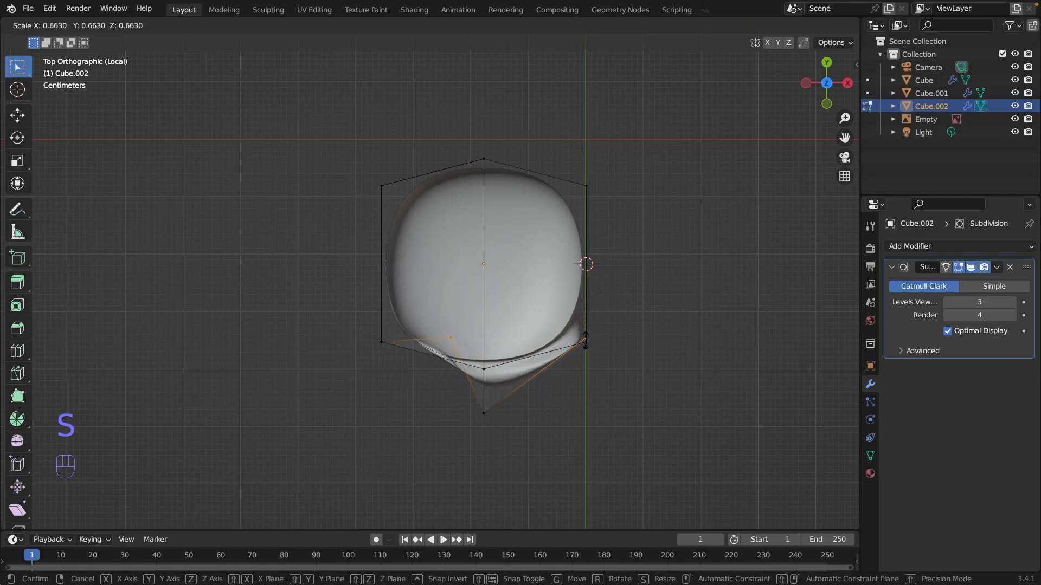
right_click(584, 343)
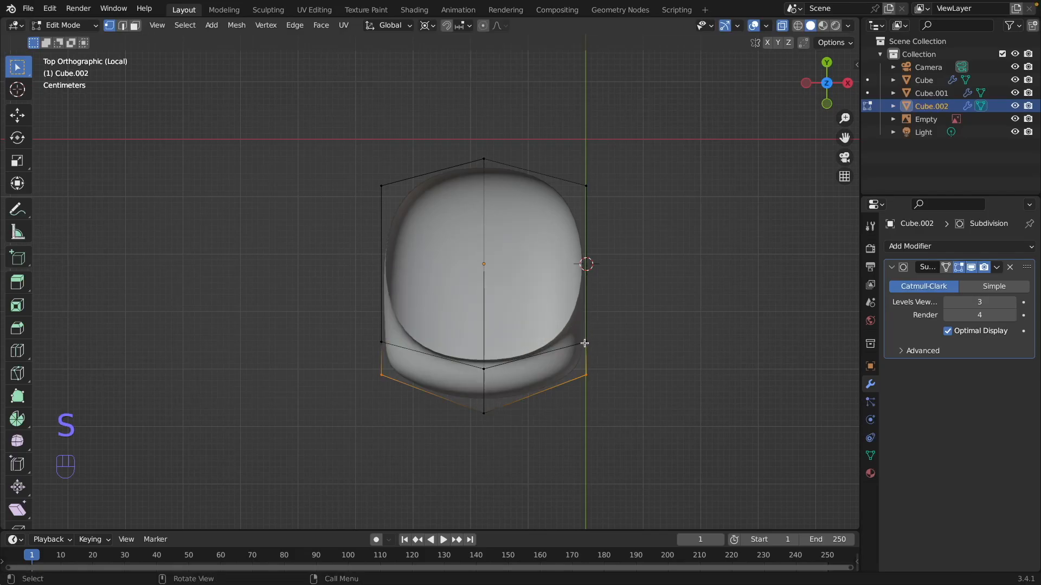
click(432, 26)
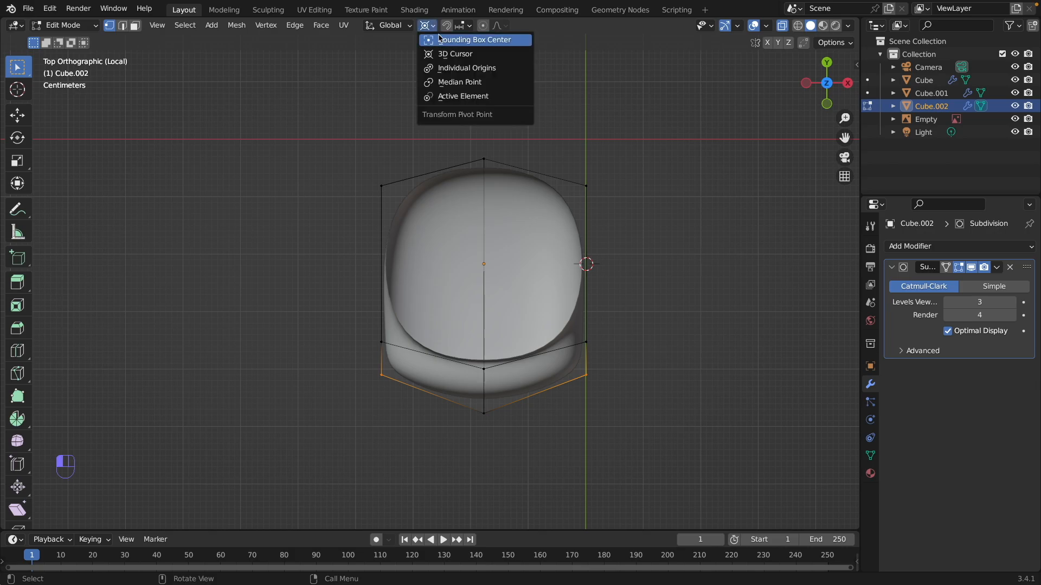
click(491, 84)
key(s)
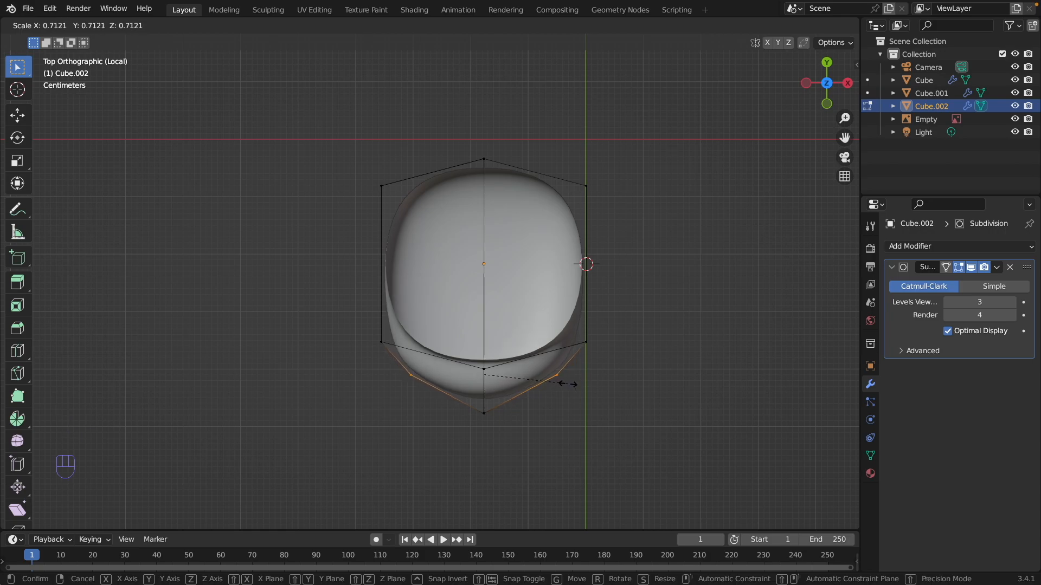
click(567, 383)
- Move the foot's front corner vertices forward about 0.025 m along negative Y to round the toe
key(g)
key(y)
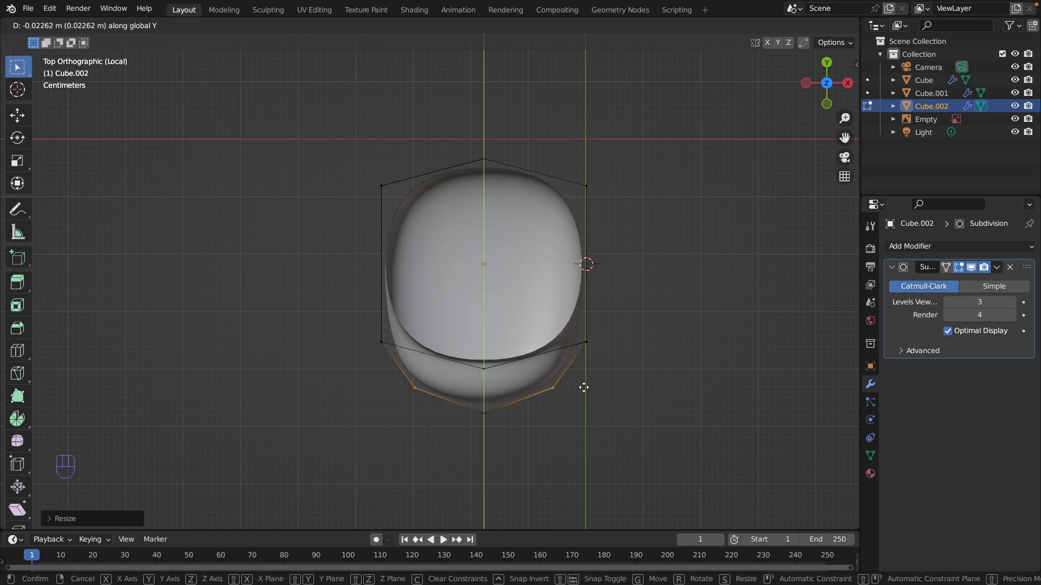
click(583, 389)
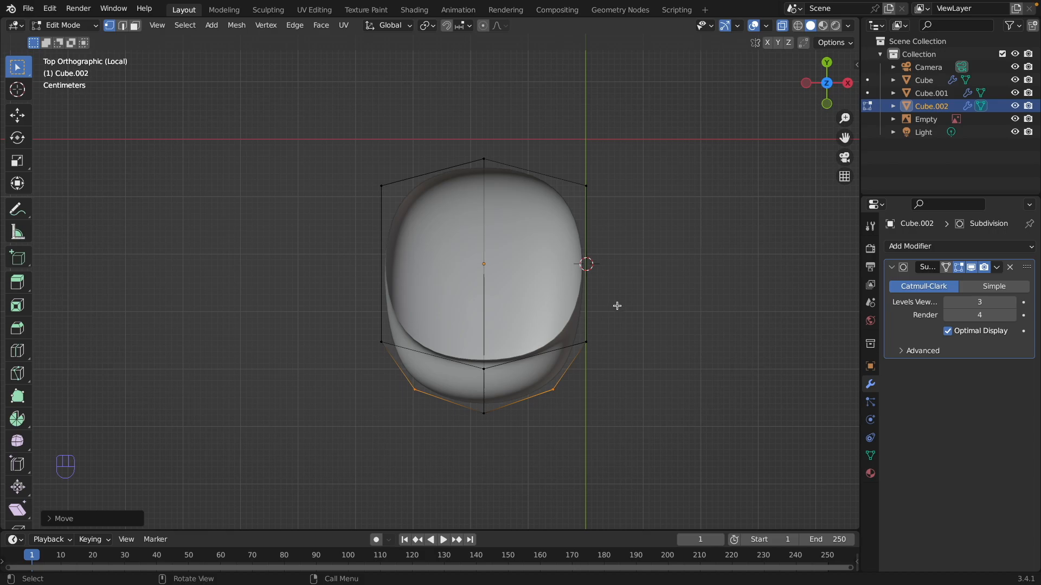
- Leave local view, switch to the front view and add a Mirror modifier on the X axis to the leg
key(slash)
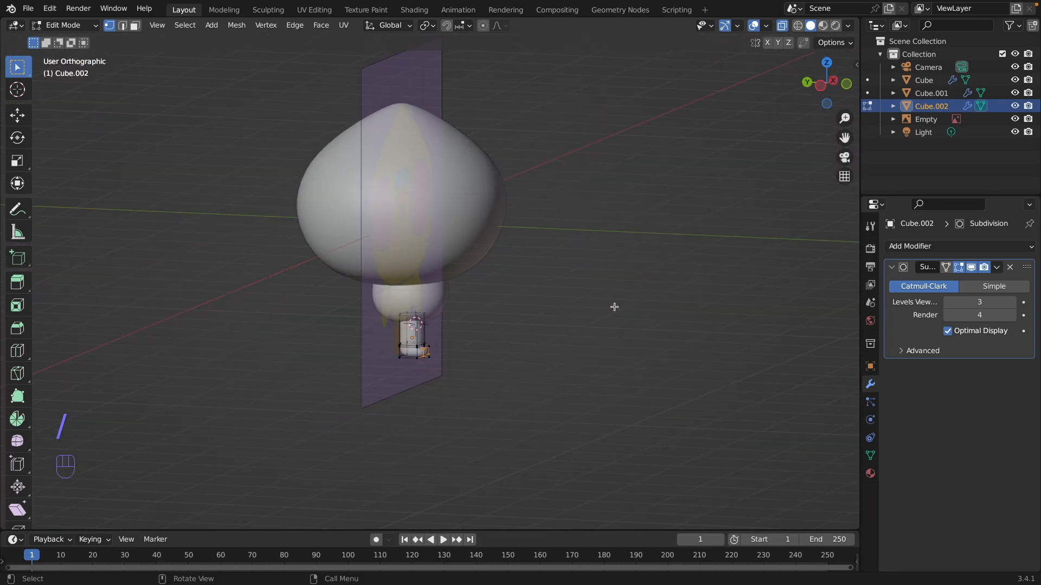
key(grave)
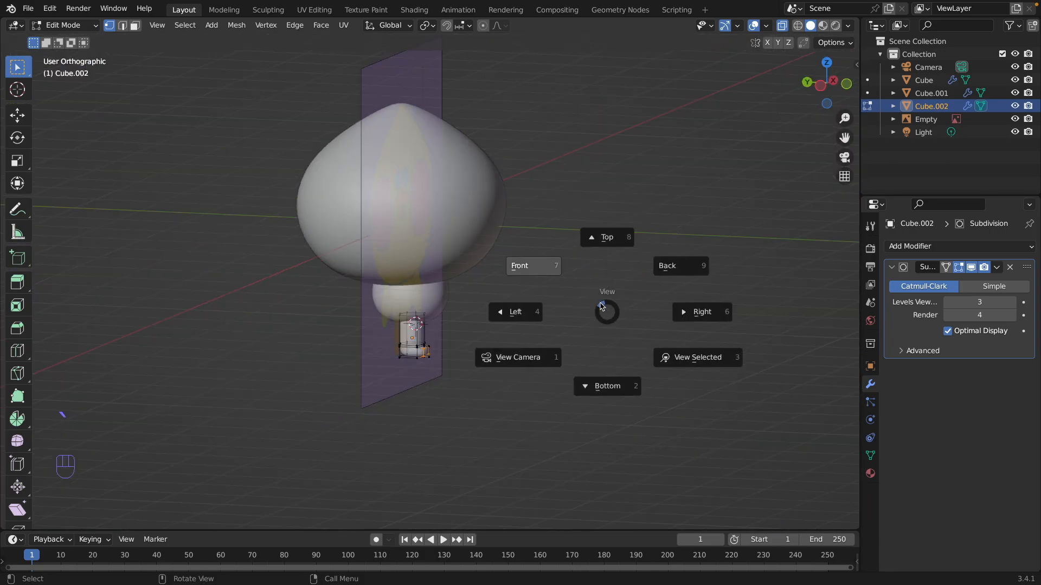
click(551, 262)
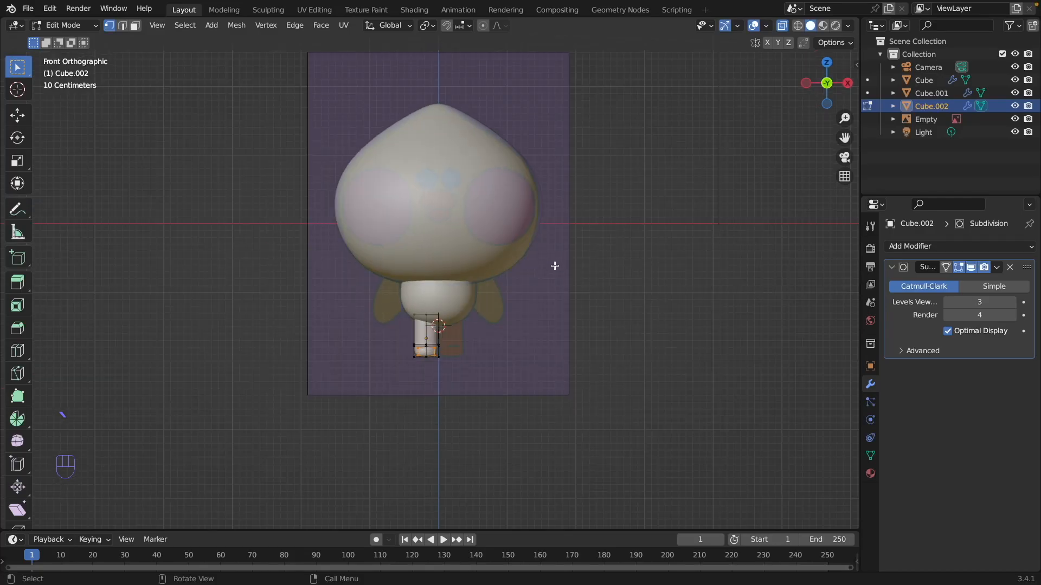
click(946, 250)
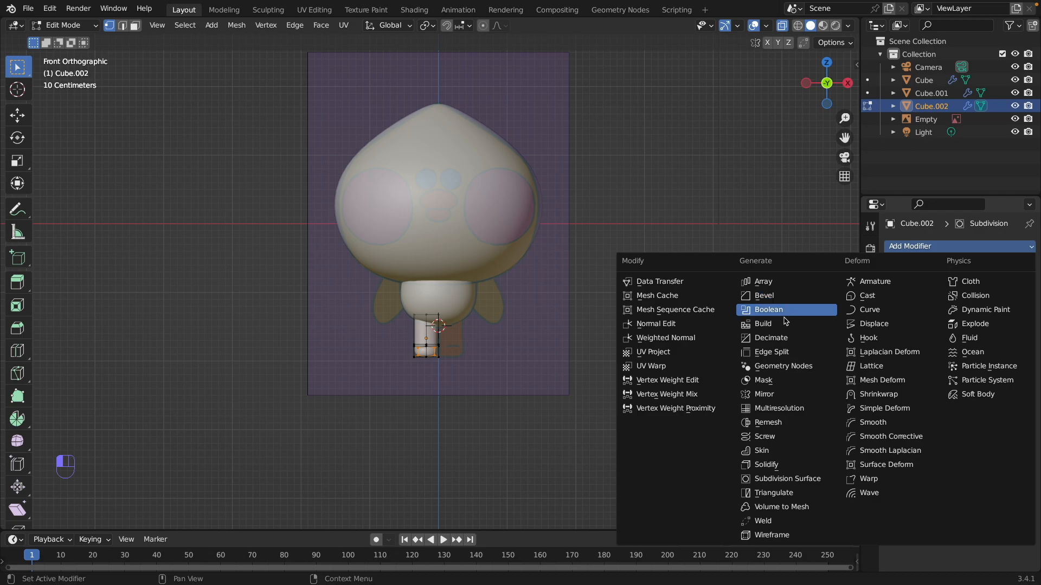
click(784, 397)
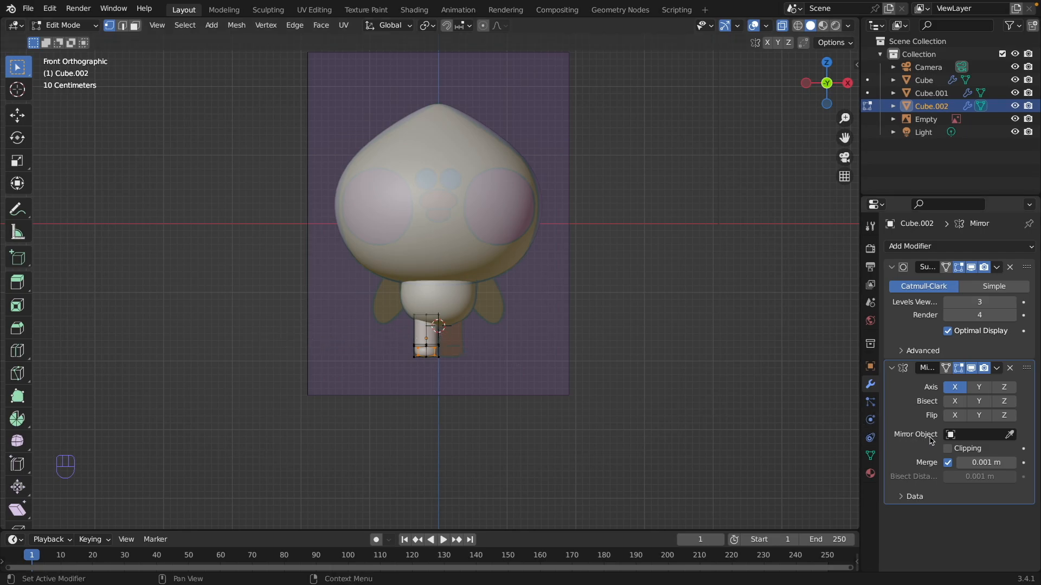
- Set the leg's Mirror modifier object to the body, Cube.001, and return to Object Mode
click(1010, 435)
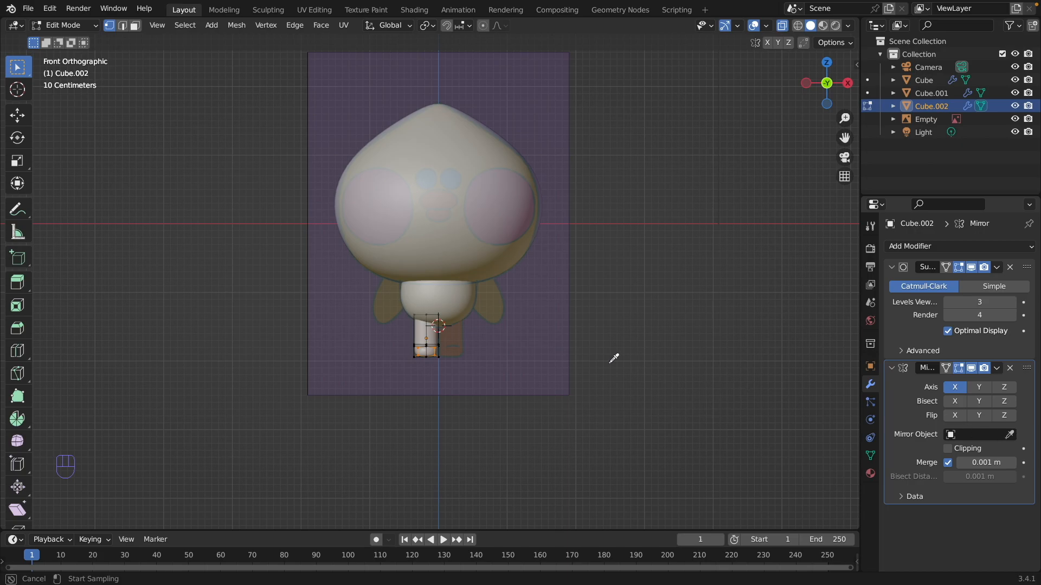
click(450, 297)
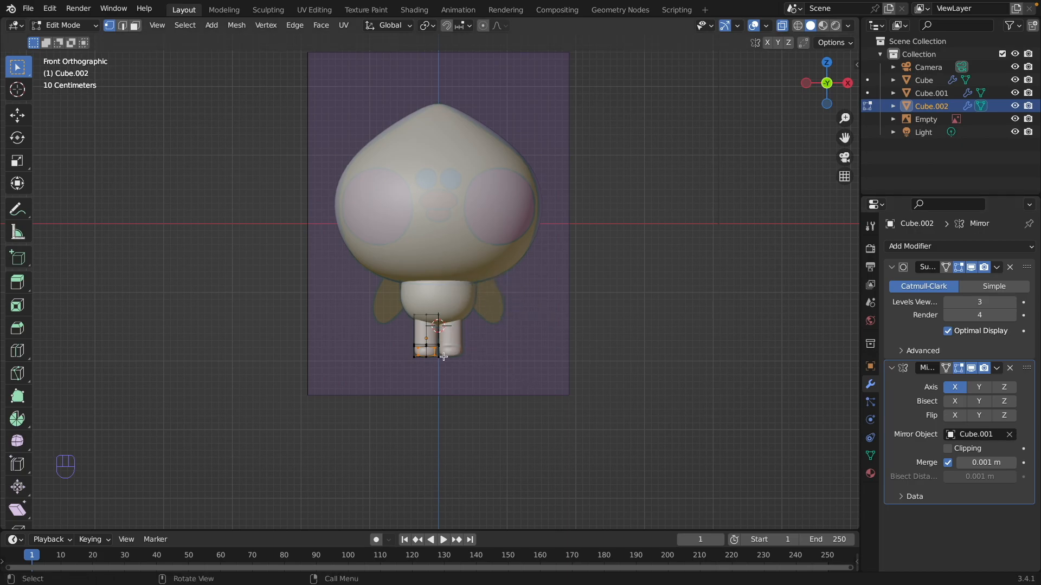
key(Tab)
- In the left side view, move the legs about 0.15 m backward along the Y axis to sit under the body
click(414, 294)
middle_drag(414, 294, 576, 292)
key(grave)
click(477, 293)
key(g)
key(y)
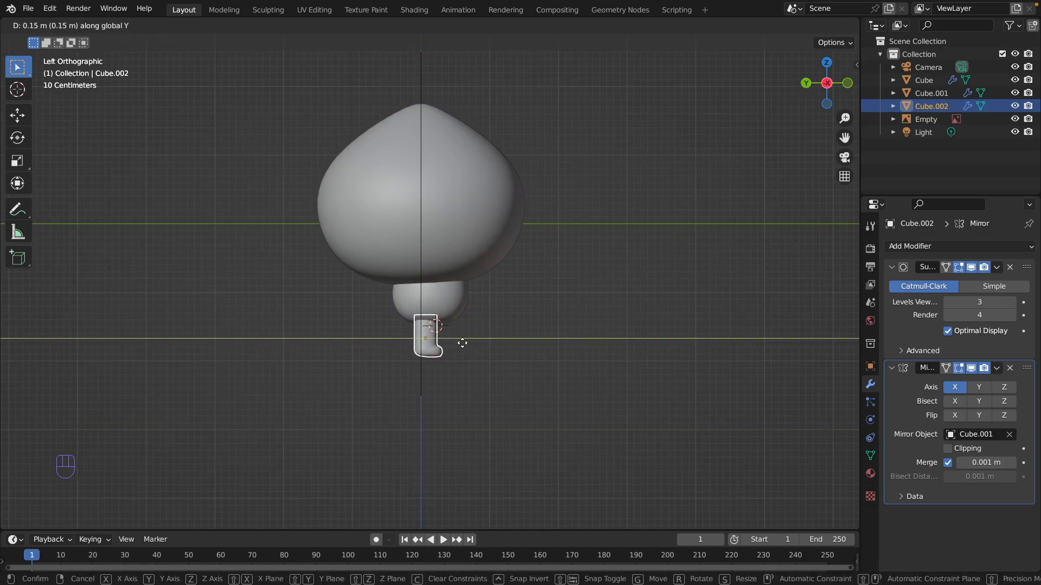
click(462, 343)
- In the front view, add a cube and position it over the reference eye on the negative X side
key(grave)
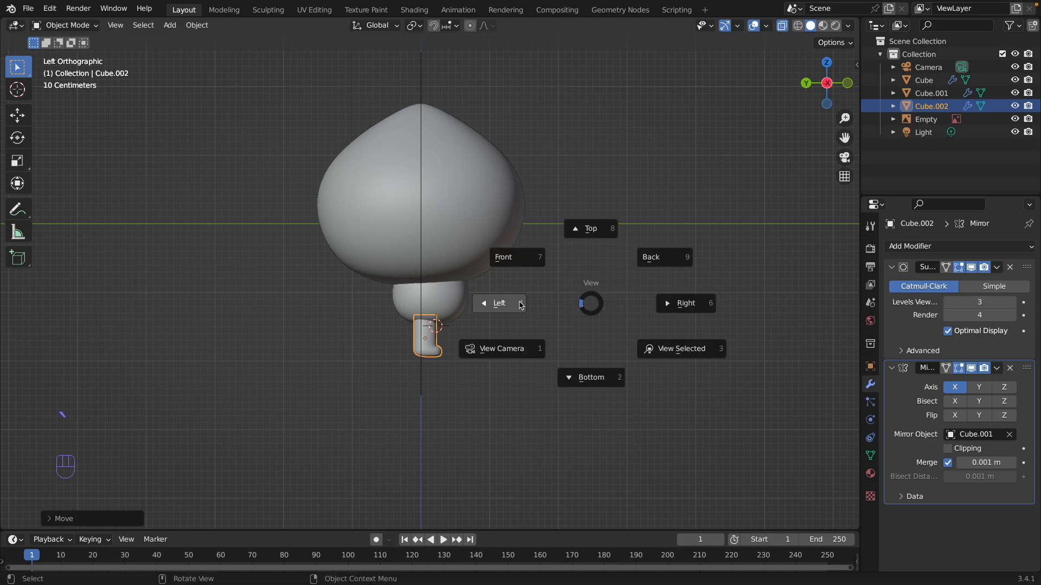
click(527, 261)
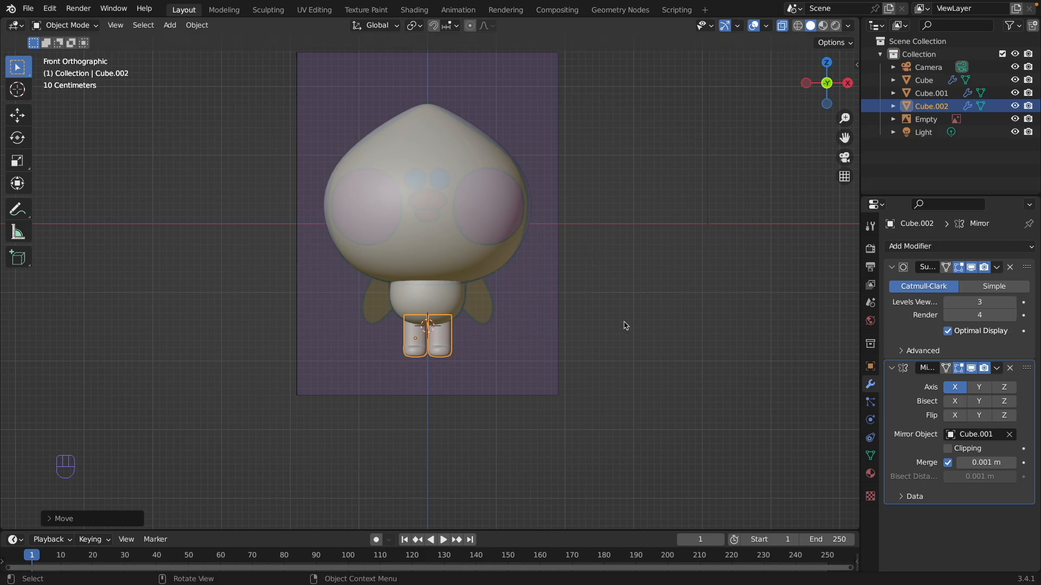
key(shift)
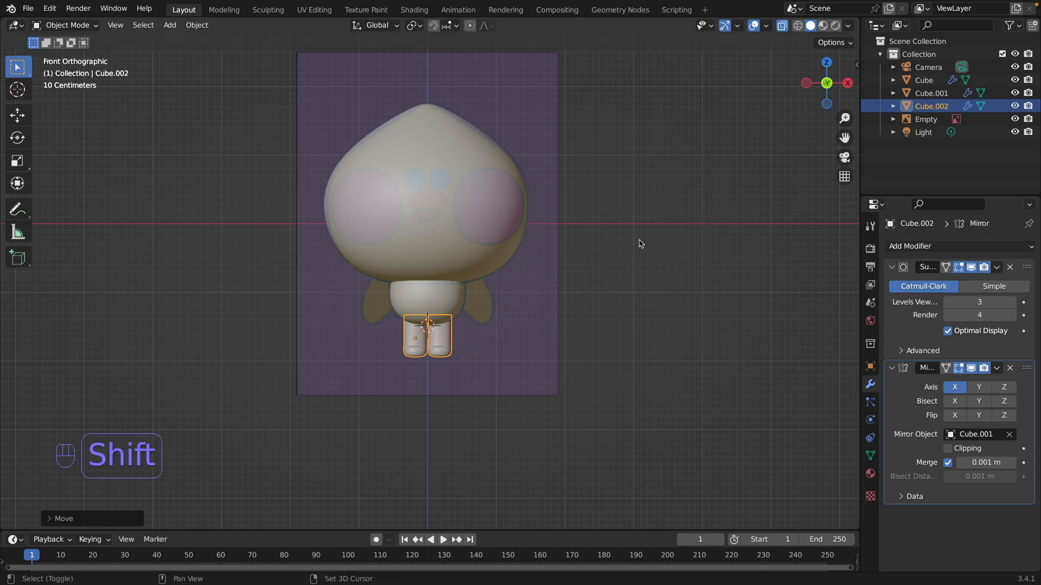
key(shift+a)
mouse_move(641, 240)
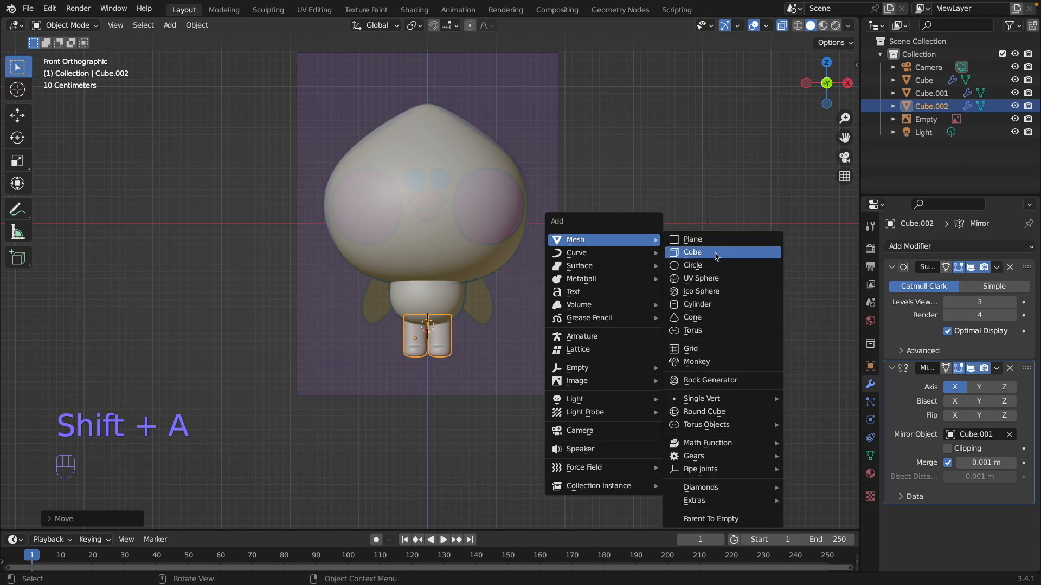
click(717, 256)
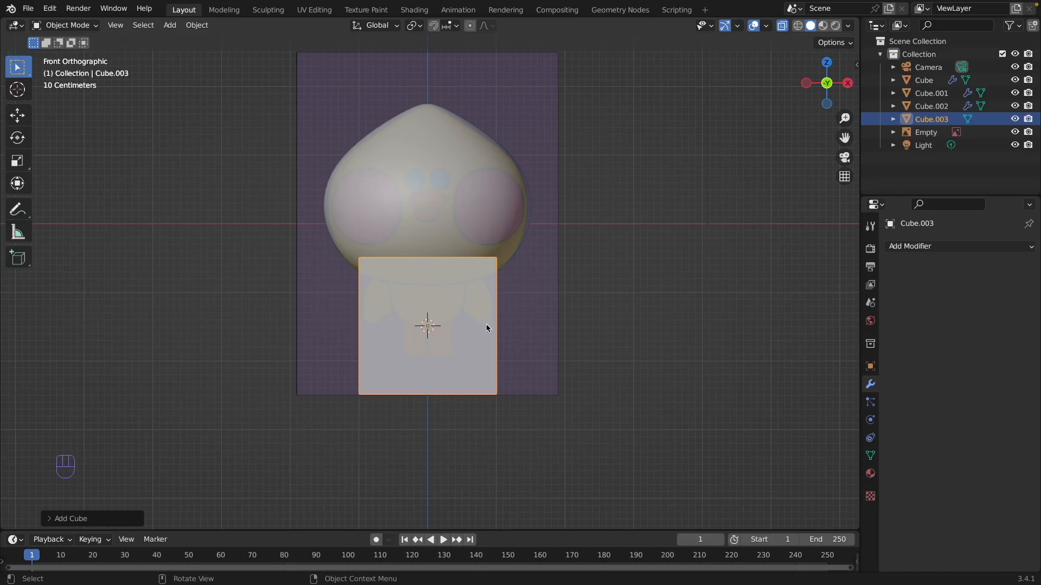
key(g)
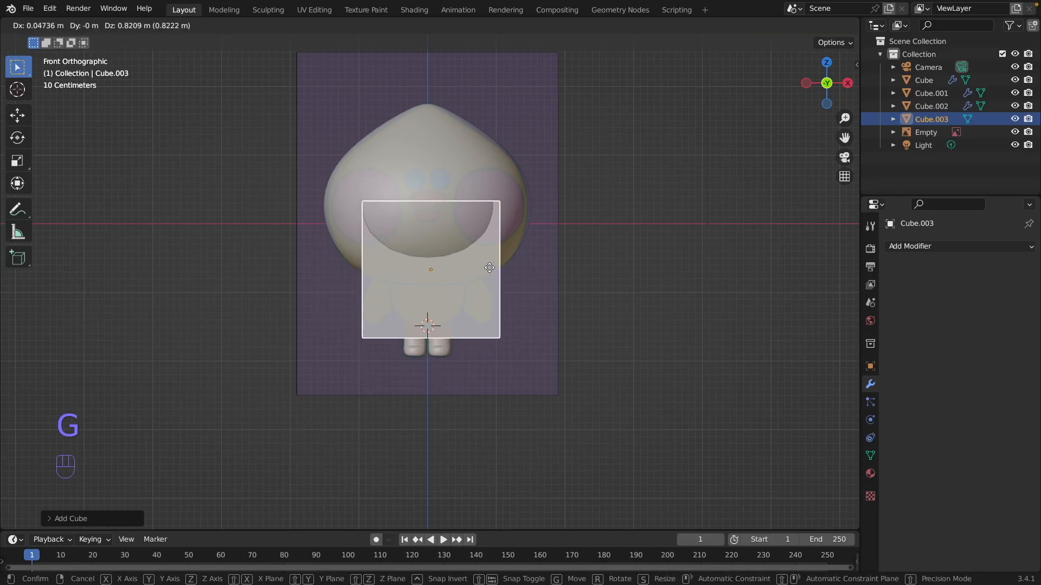
click(474, 178)
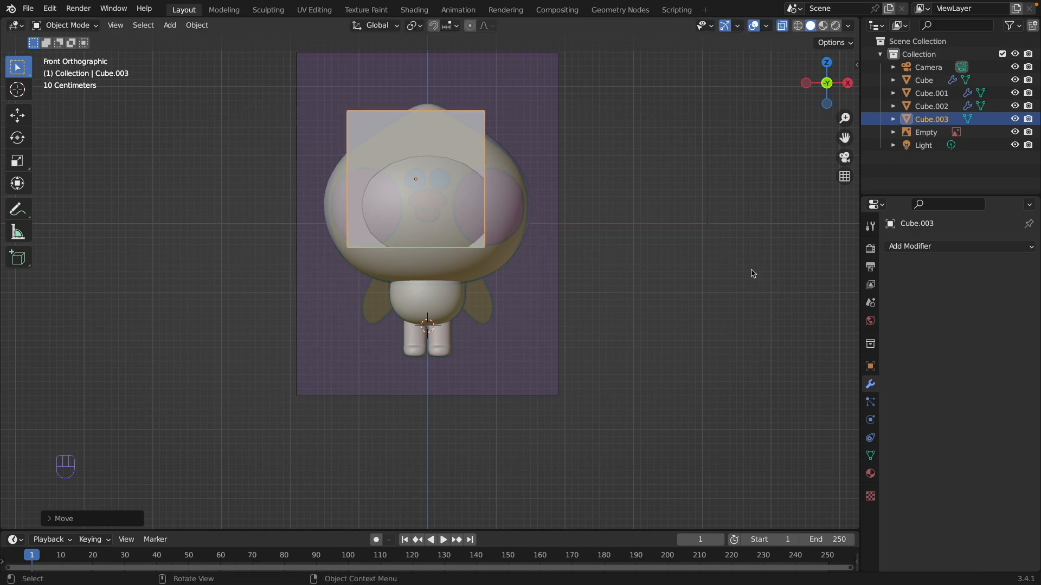
- Add a Subdivision Surface modifier to the new cube with viewport and render levels of 3, and shade it smooth
click(934, 248)
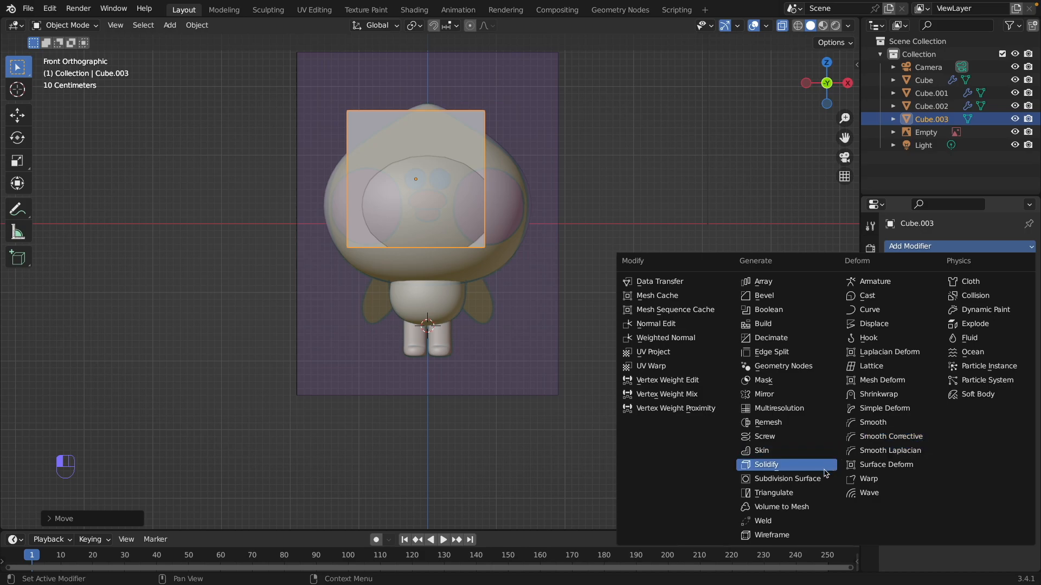
click(802, 479)
click(1012, 302)
click(1013, 302)
click(1013, 315)
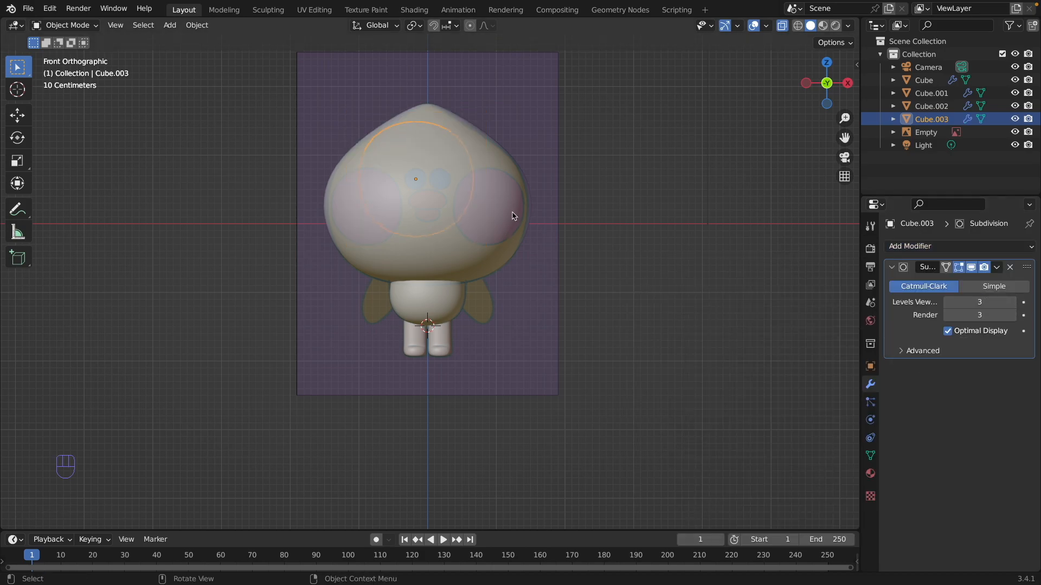
right_click(510, 166)
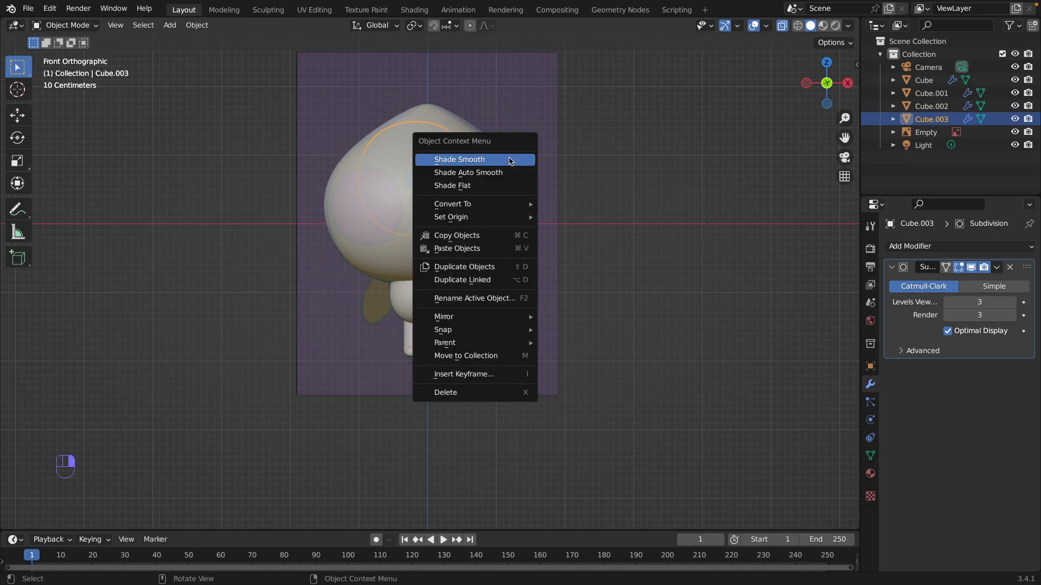
click(510, 161)
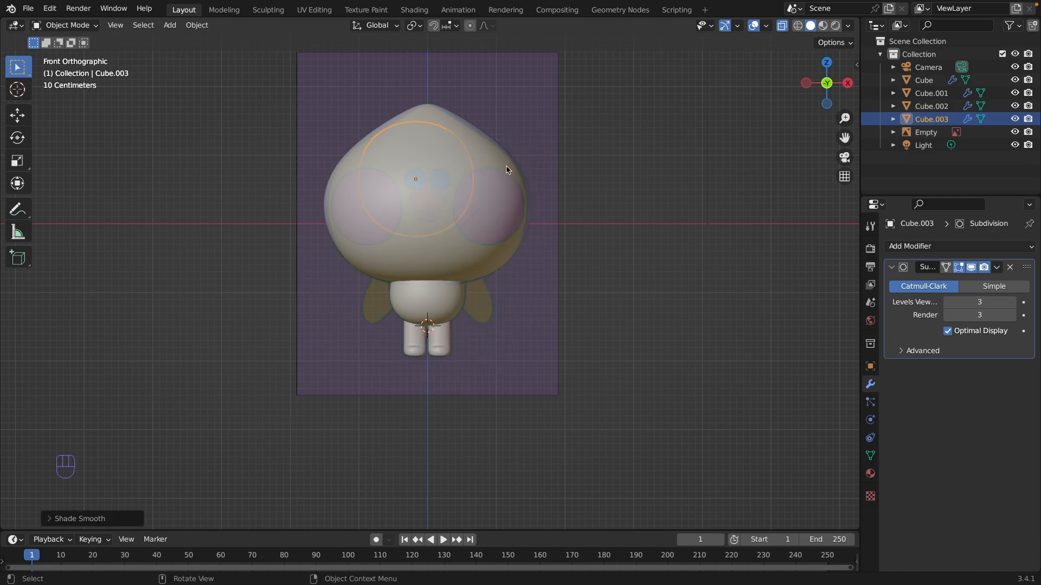
- Scale the sphere down to the reference eye's size and move it forward along Y to the front of the head
key(s)
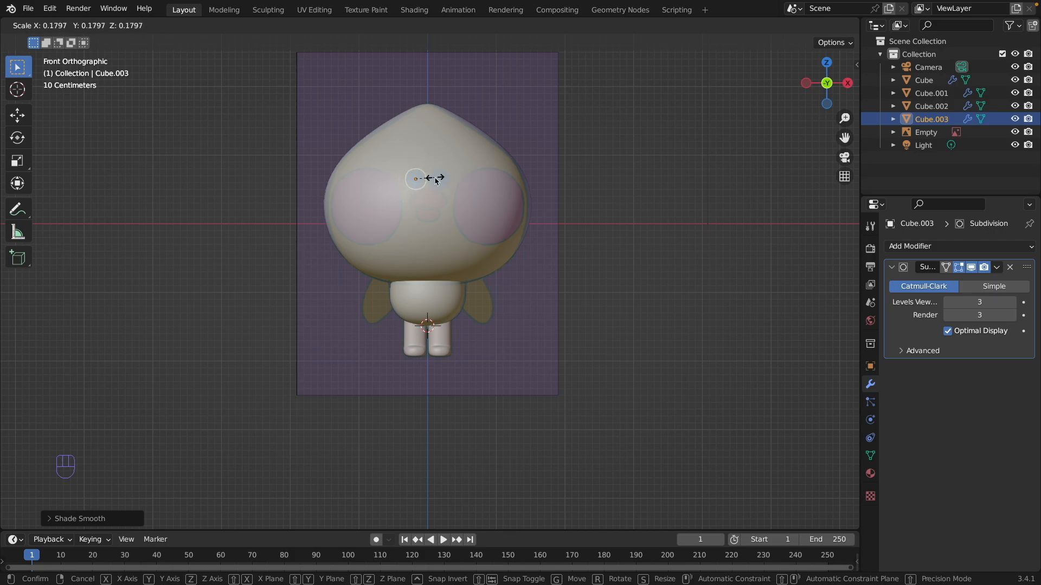
click(445, 178)
key(grave)
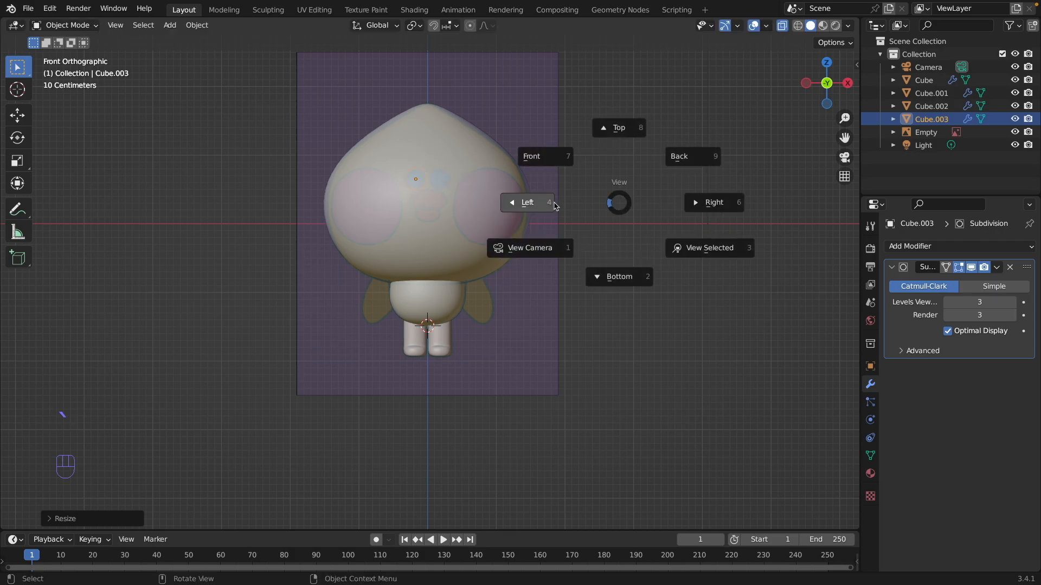
click(544, 204)
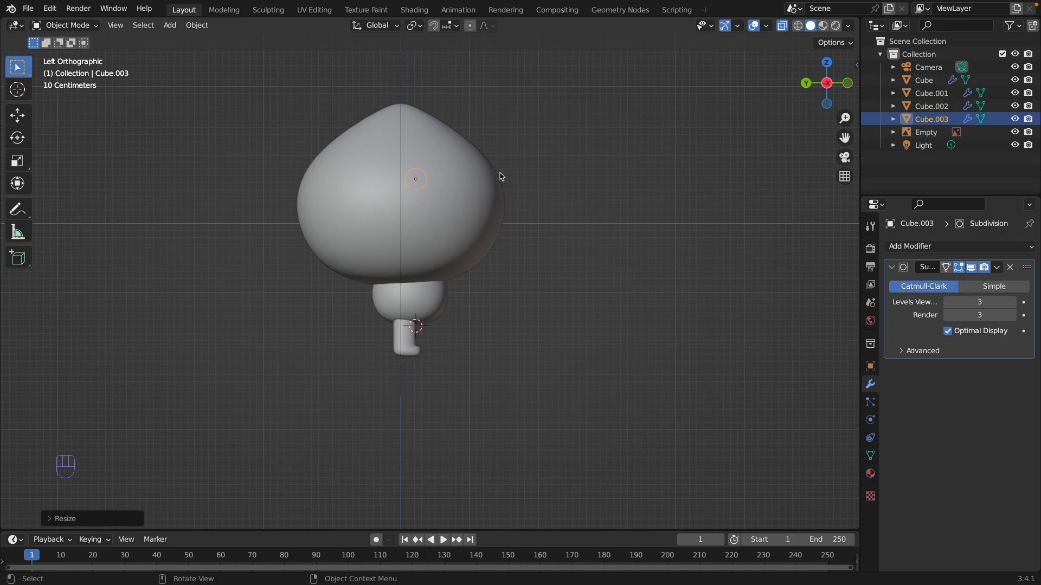
key(g)
key(y)
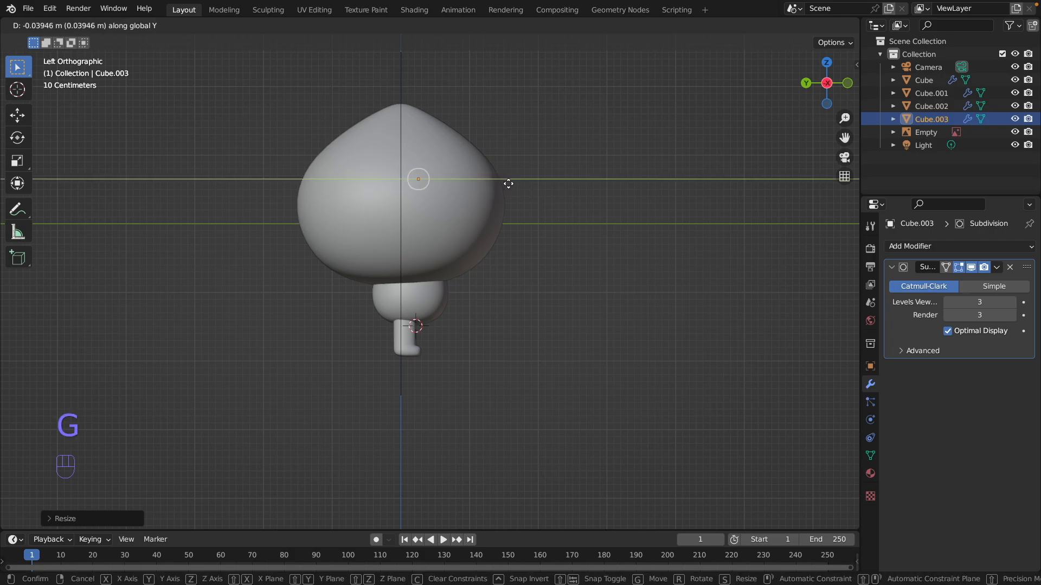
click(591, 191)
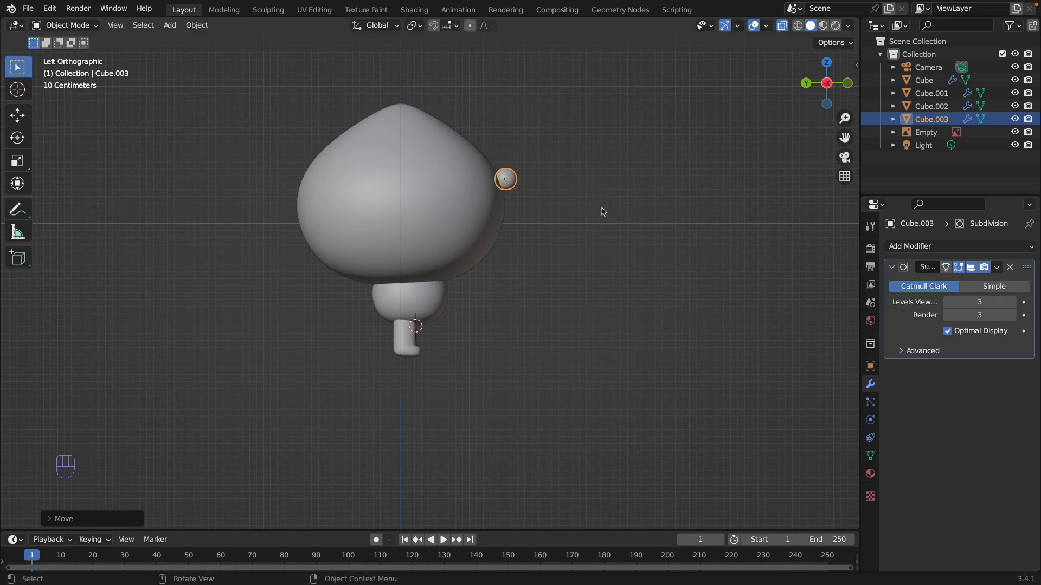
- Flatten the eye along the Y axis by a factor of about 0.5
key(s)
key(y)
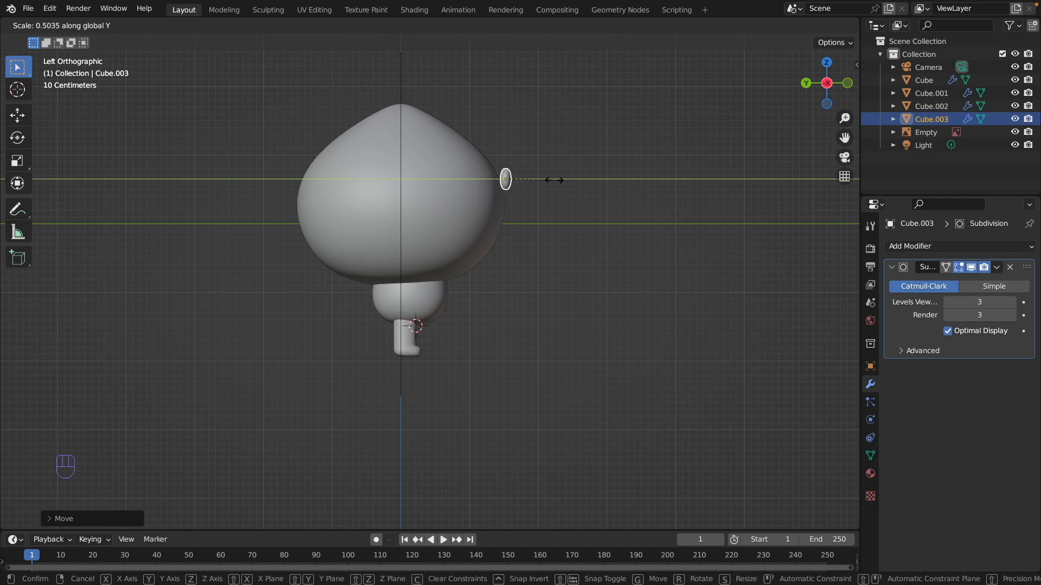
click(553, 179)
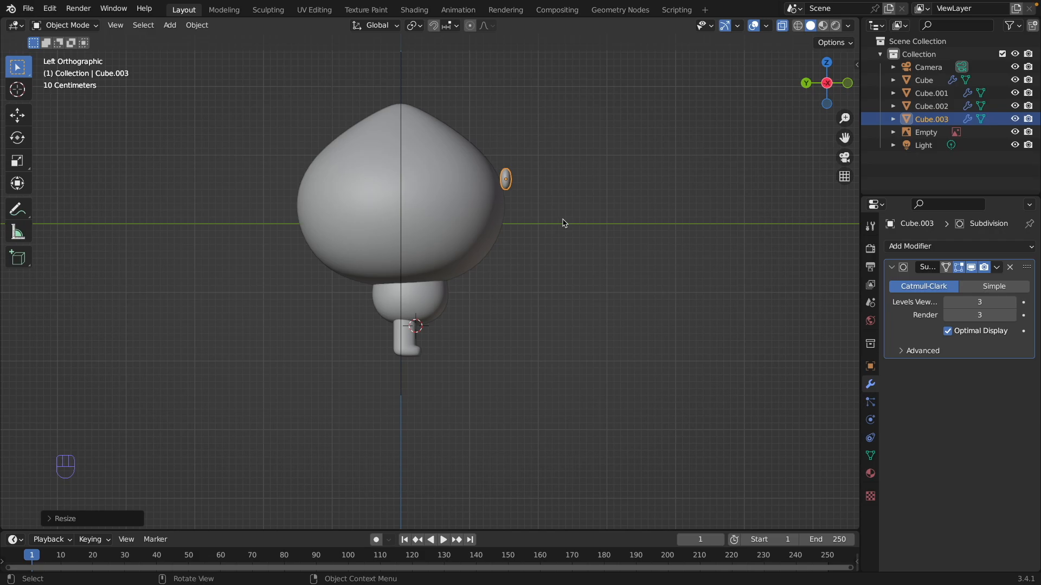
- Rotate the eye about -17° in the side view and move it about 0.08 m along Y into the head's surface
key(r)
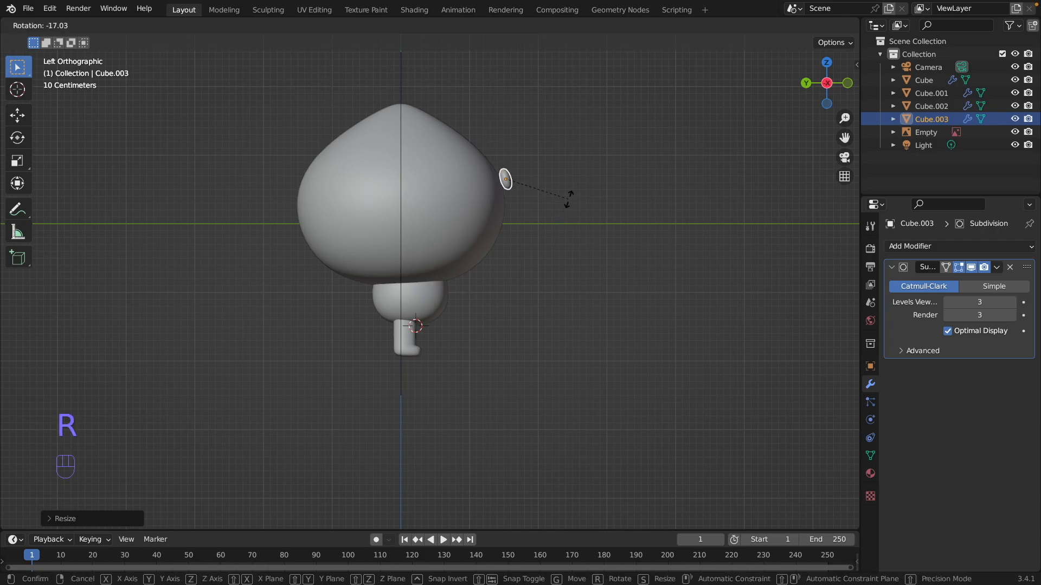
click(569, 198)
key(g)
key(y)
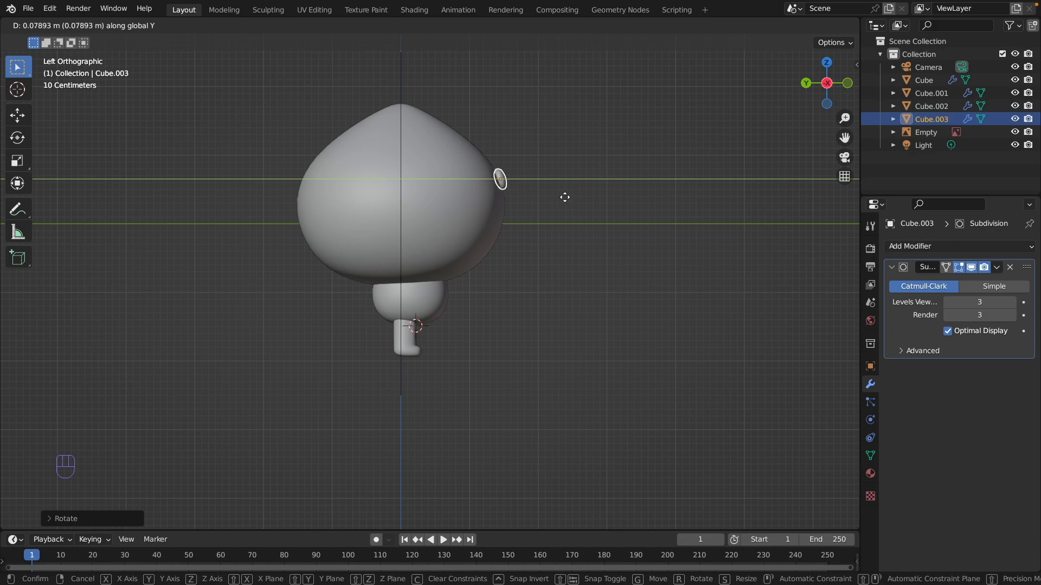
click(564, 198)
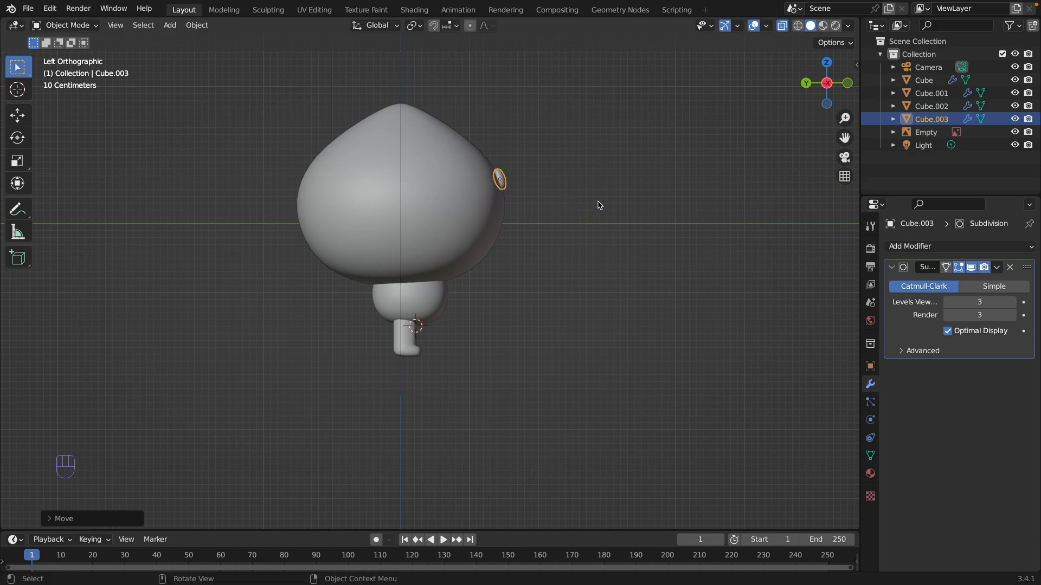
- Switch to the front view and mirror the eye on the X axis with a Mirror modifier using the head, Cube, as mirror object
key(grave)
click(531, 154)
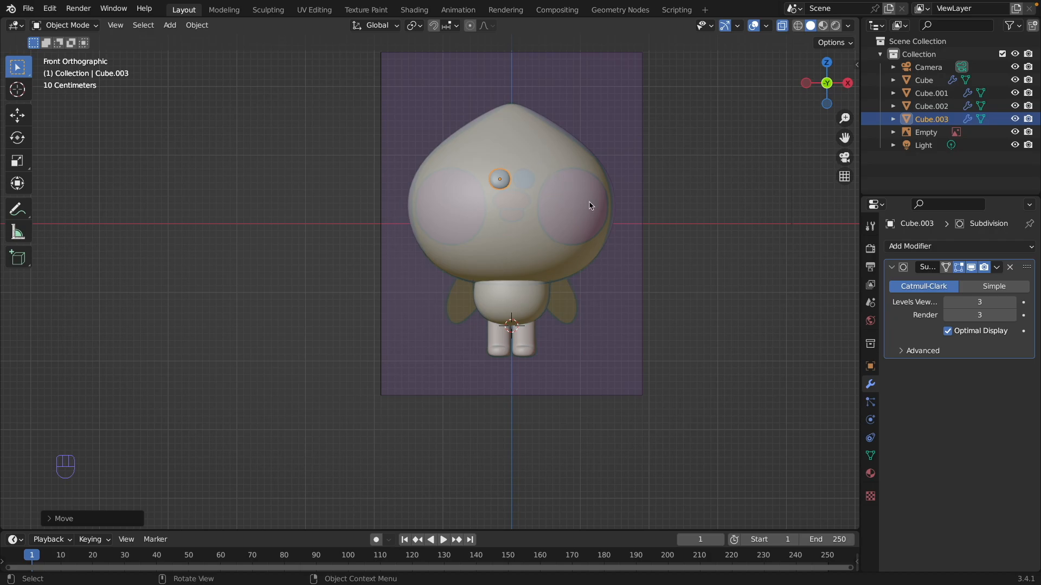
click(959, 246)
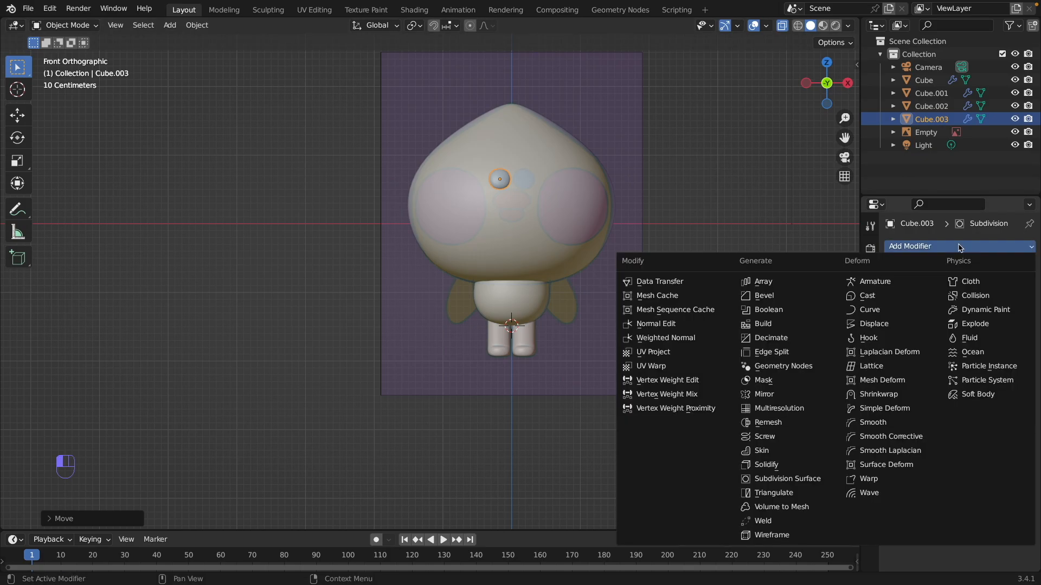
click(800, 394)
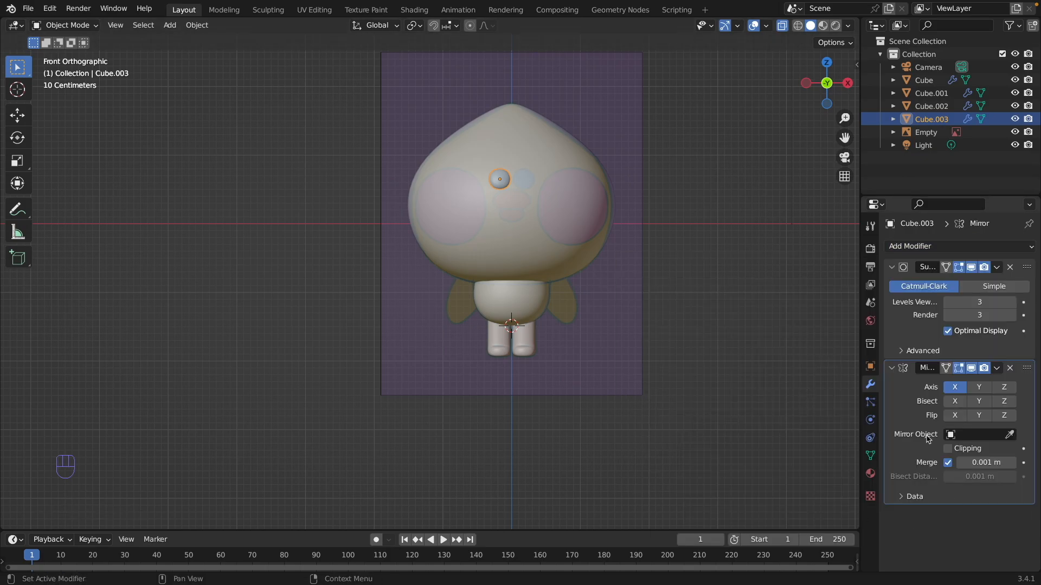
click(1010, 435)
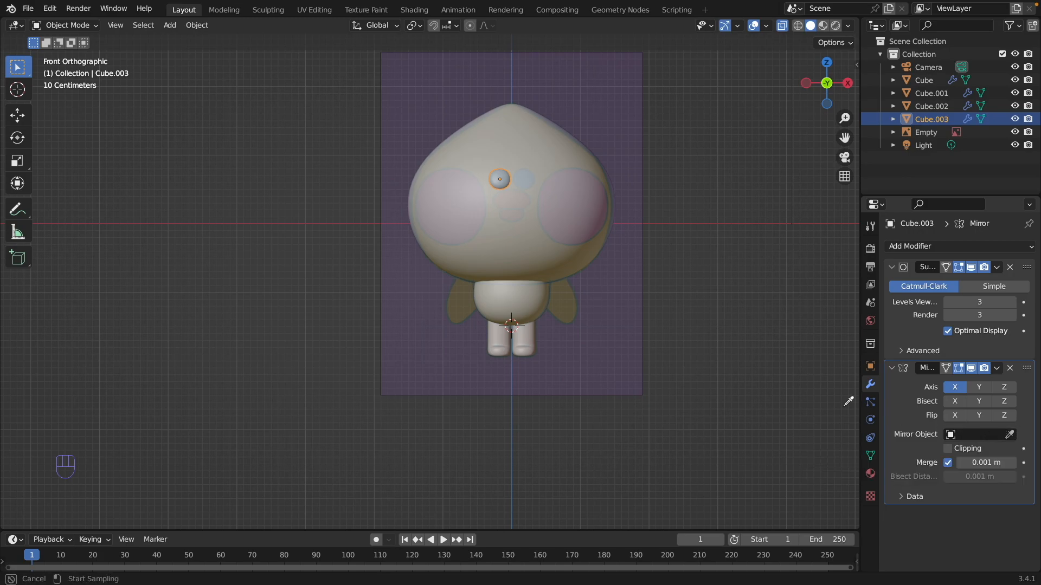
click(566, 193)
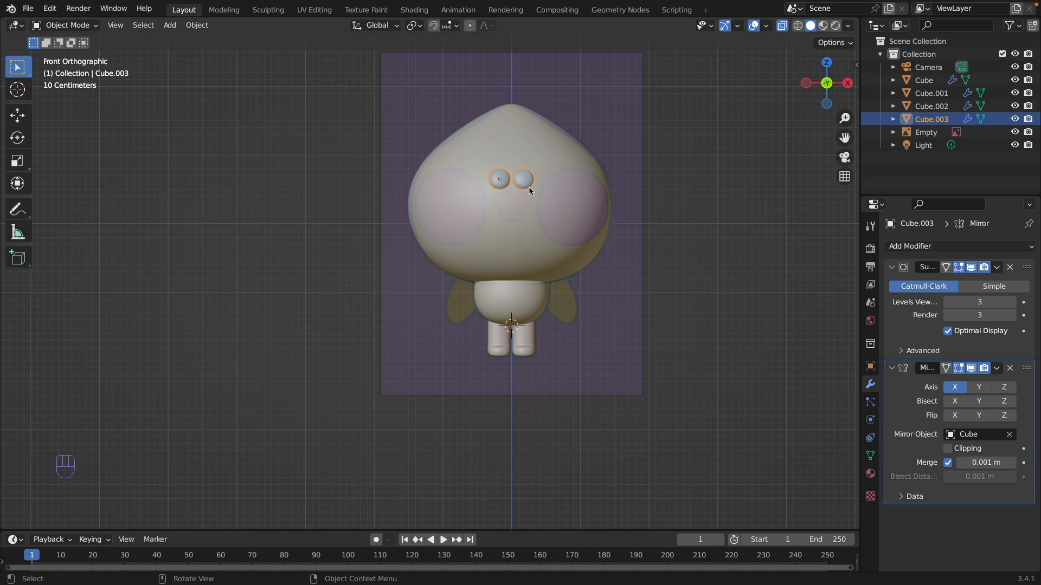
- Duplicate the eyes, move the copy about -0.75 m in X and -0.36 m in Z, and scale it up to the reference cheeks' size
key(shift+d)
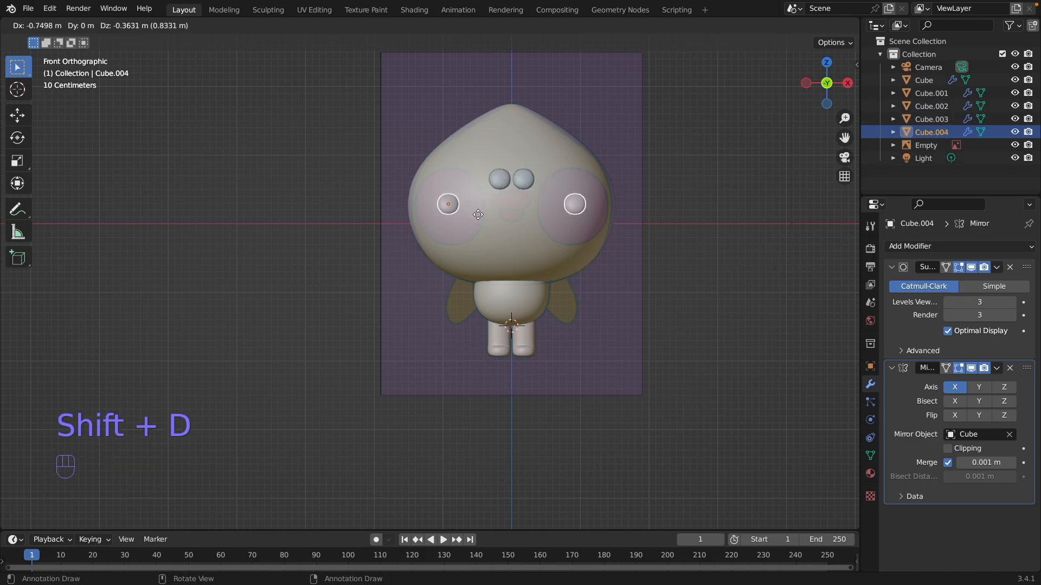
click(478, 215)
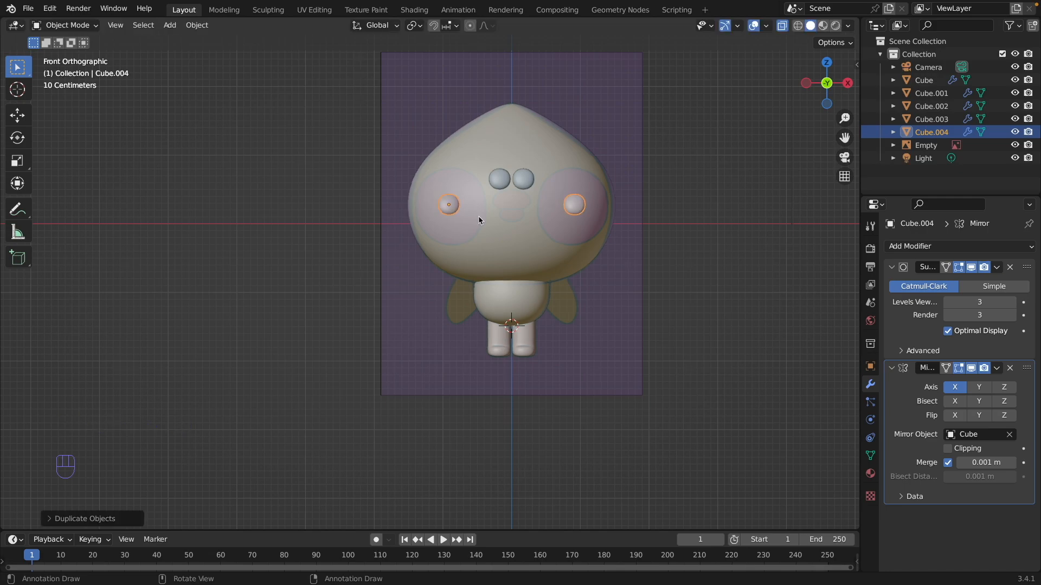
key(s)
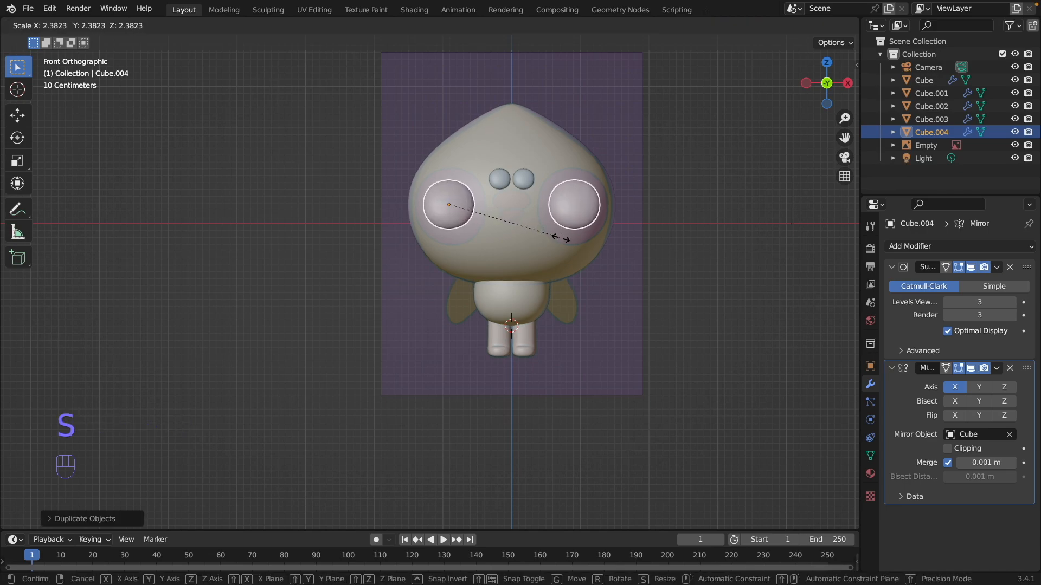
click(606, 268)
- In the left side view, rotate the cheeks about 17° so they stand upright
key(grave)
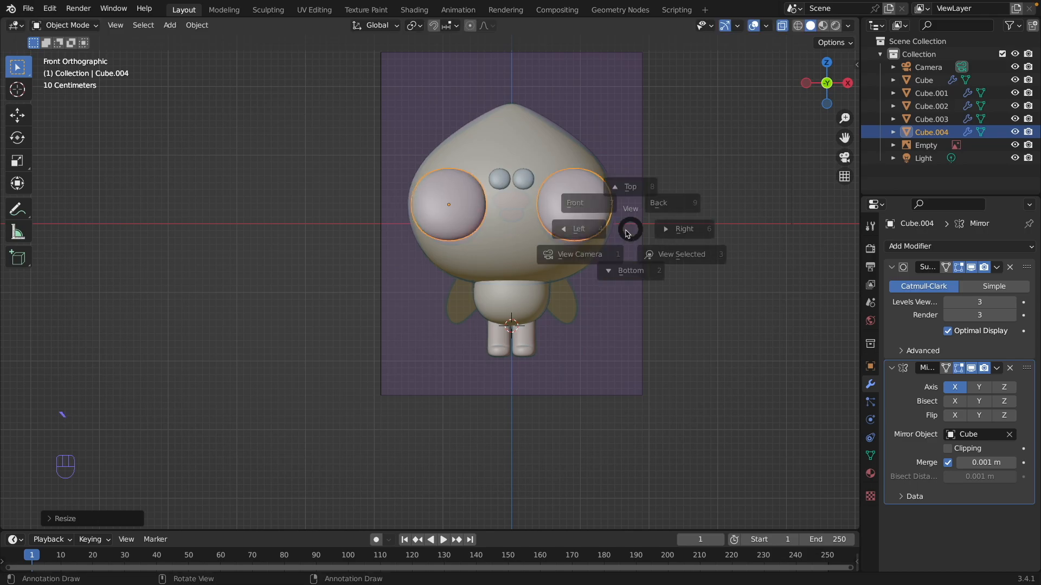
click(540, 227)
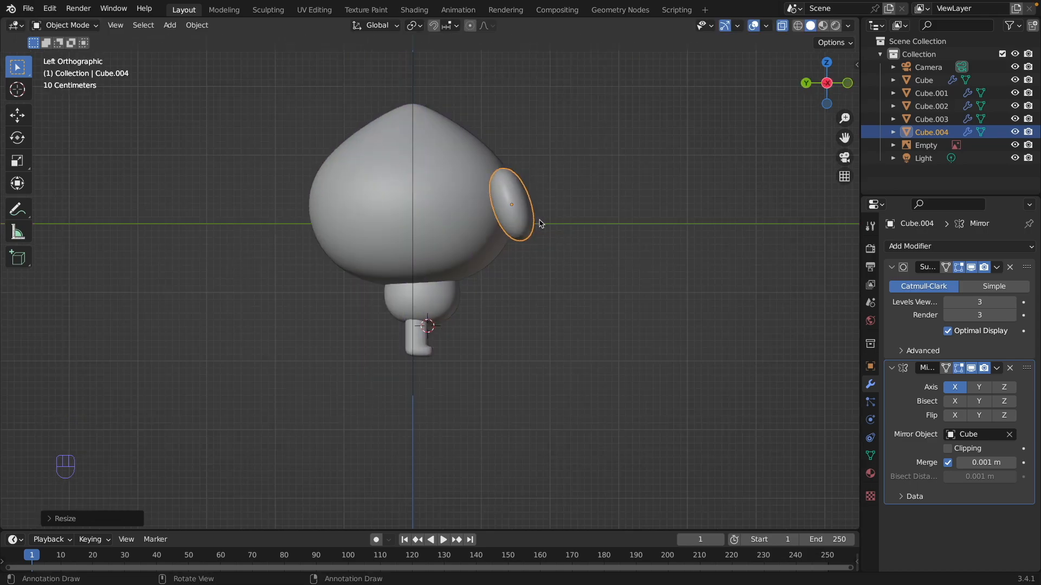
key(r)
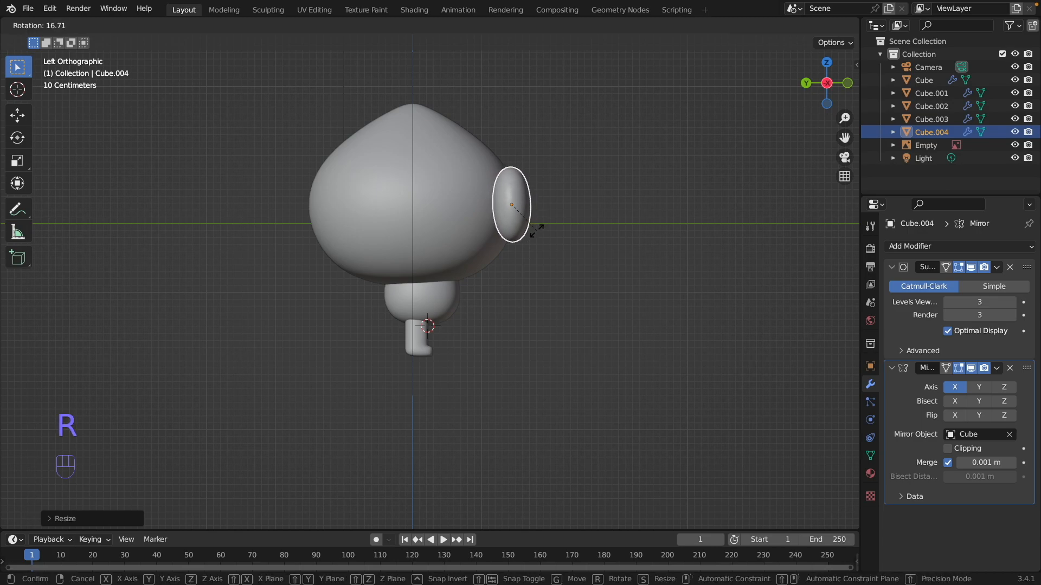
click(535, 235)
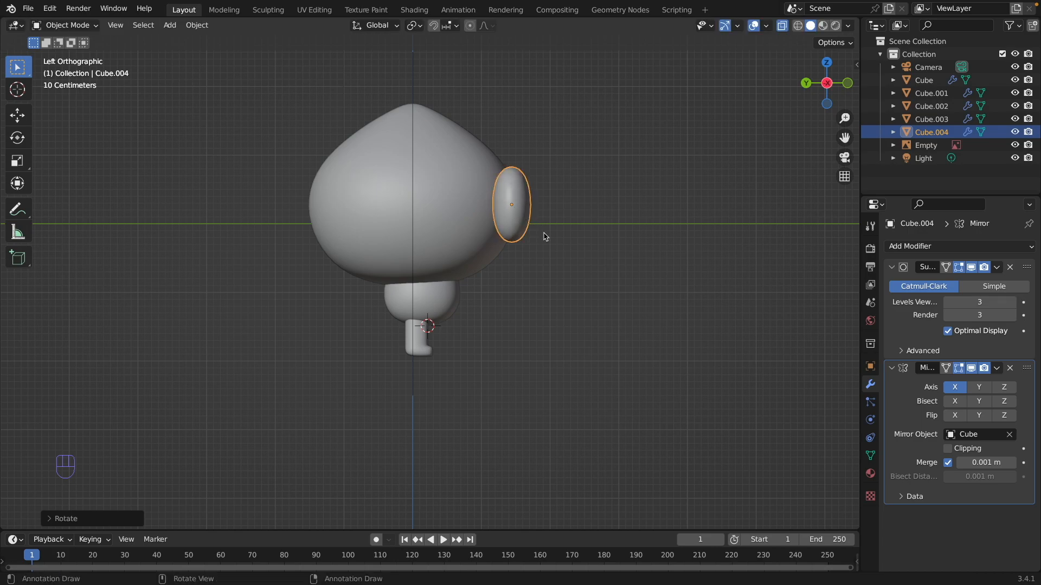
- In the top view, rotate the cheeks about 29° to follow the curve of the head
key(grave)
click(542, 162)
key(r)
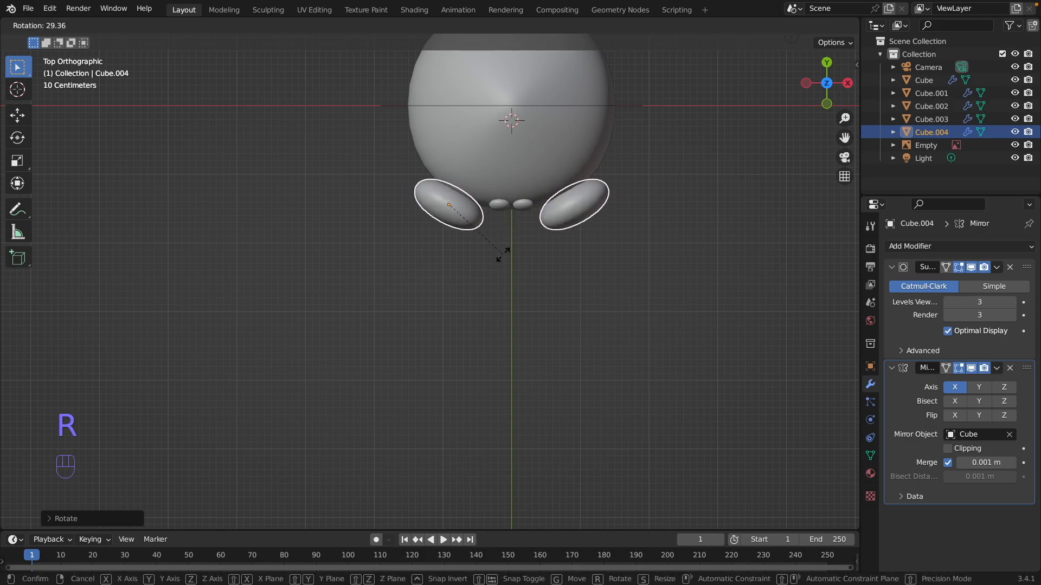
click(504, 252)
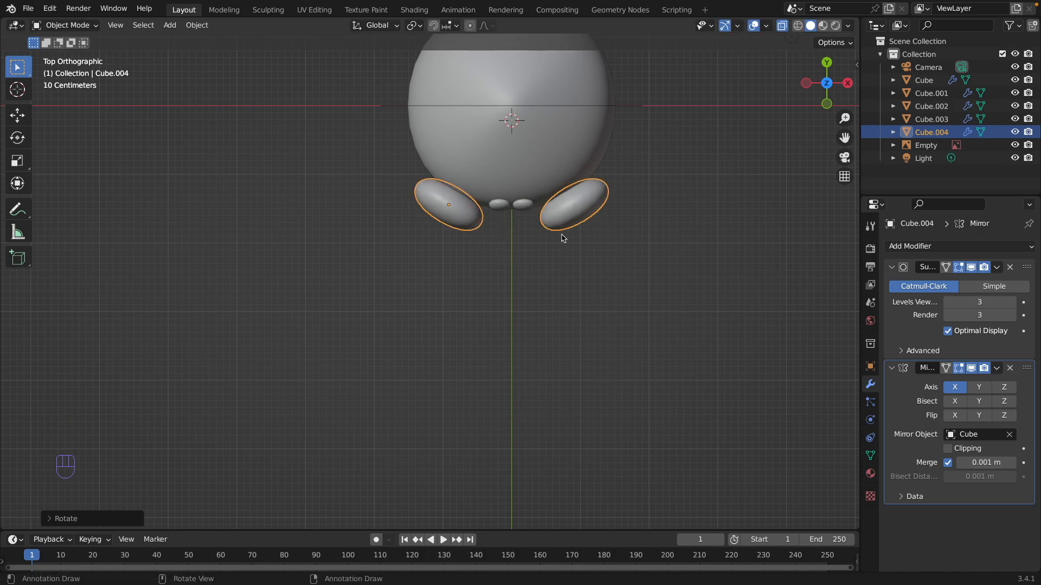
- Move the cheeks about 0.32 m along Y into the head and rotate them about 7° more
key(g)
key(y)
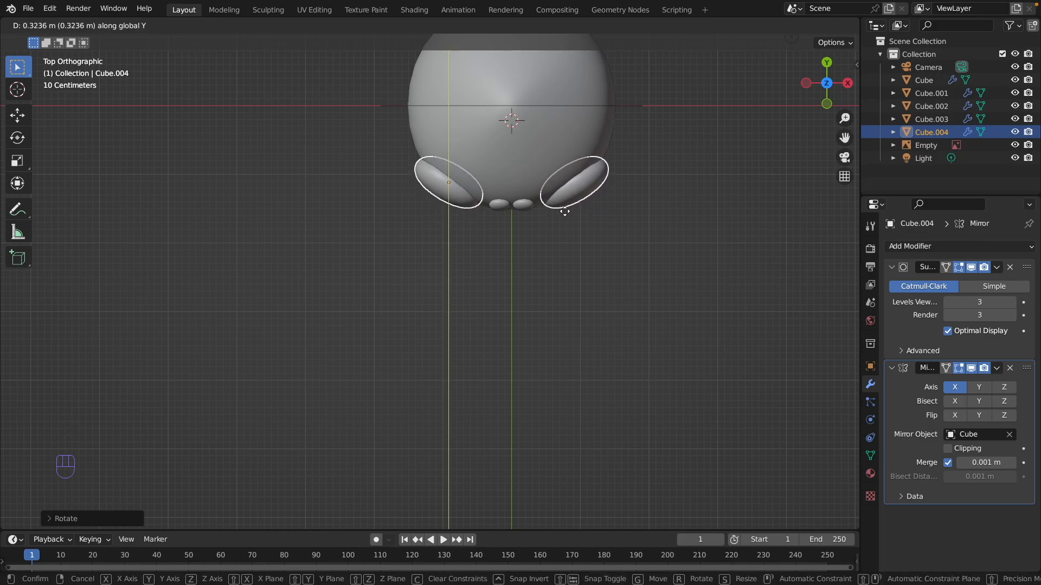
click(564, 215)
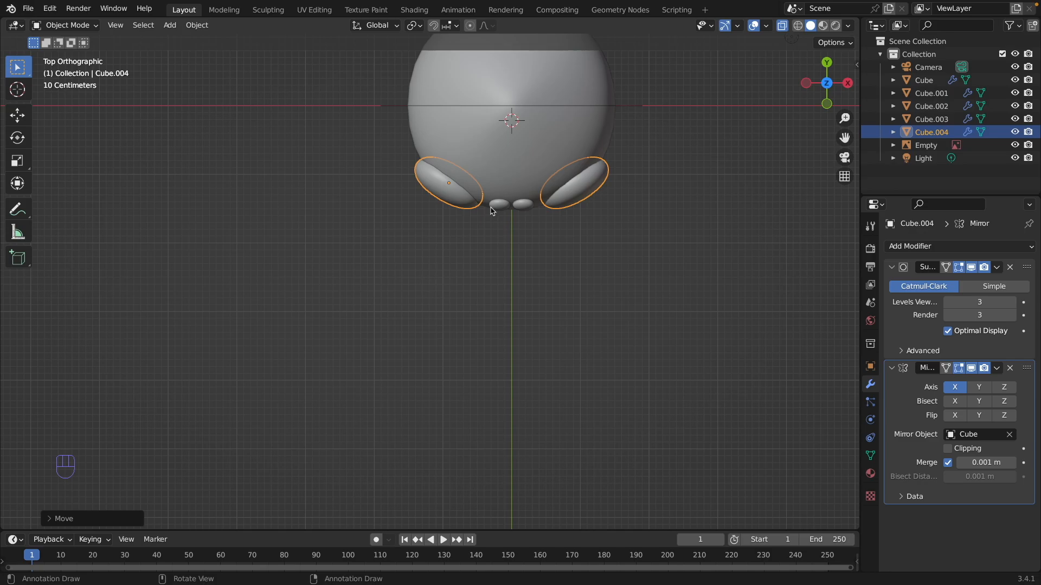
key(r)
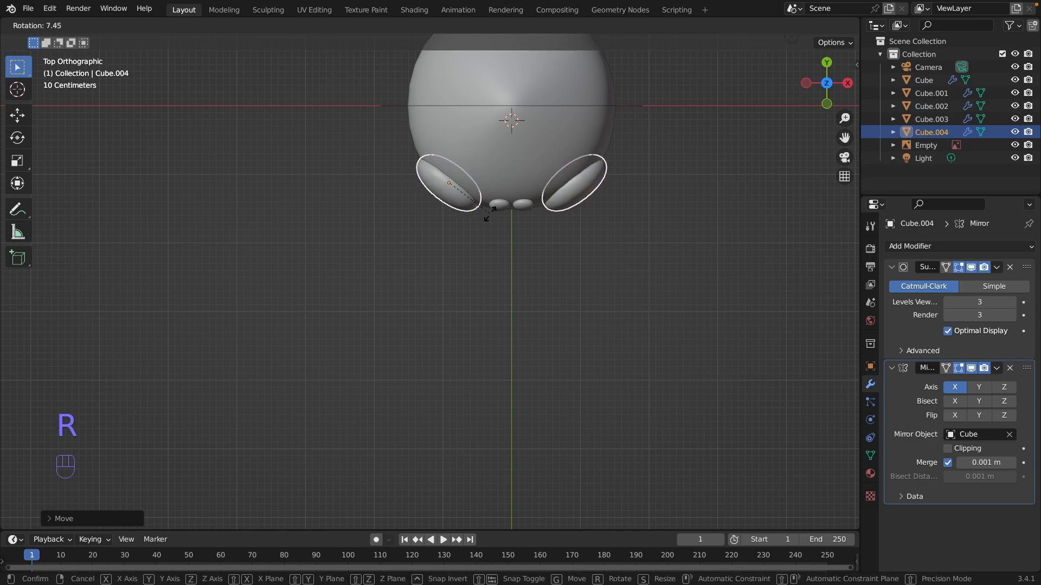
click(490, 214)
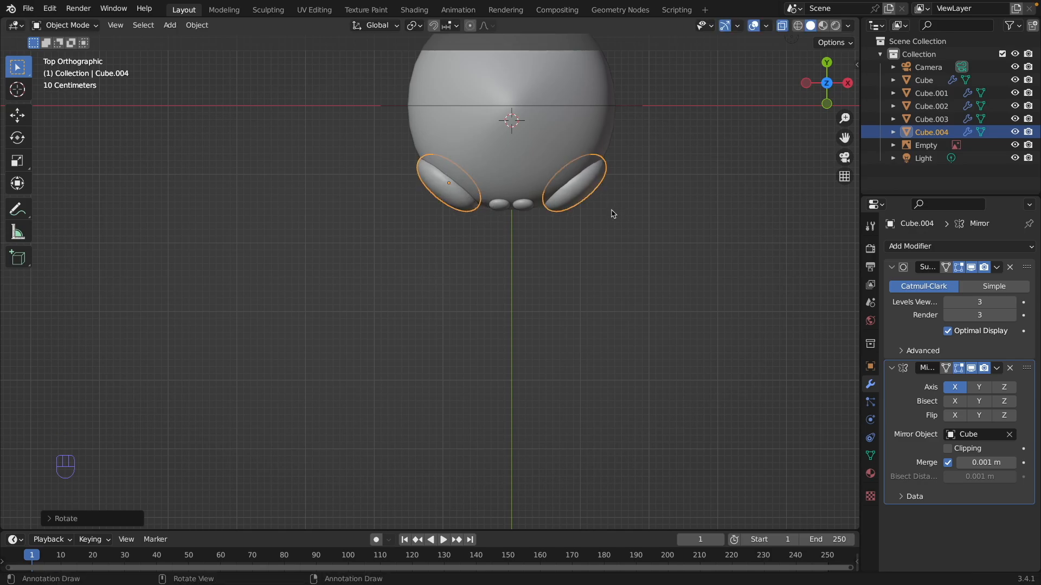
- In the front view, scale the cheeks up slightly and nudge them toward the centre of the face
key(grave)
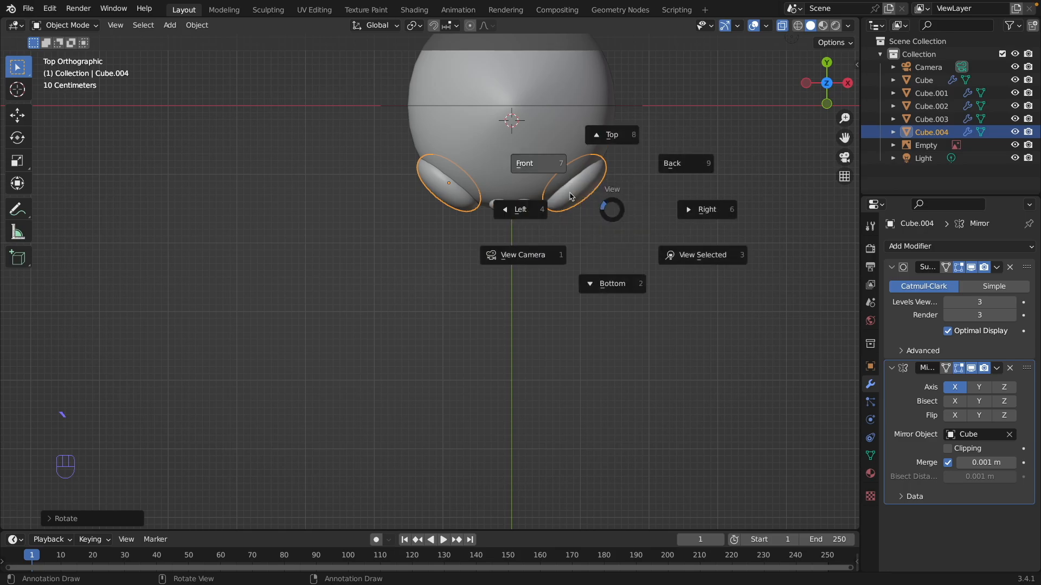
click(551, 165)
shift+middle_drag(637, 226, 641, 231)
key(s)
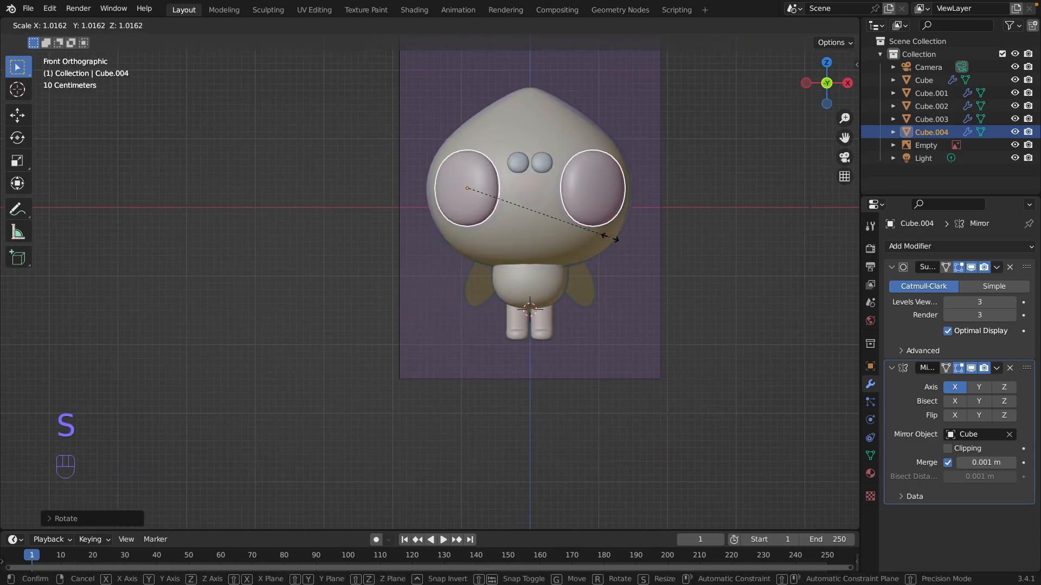
click(614, 247)
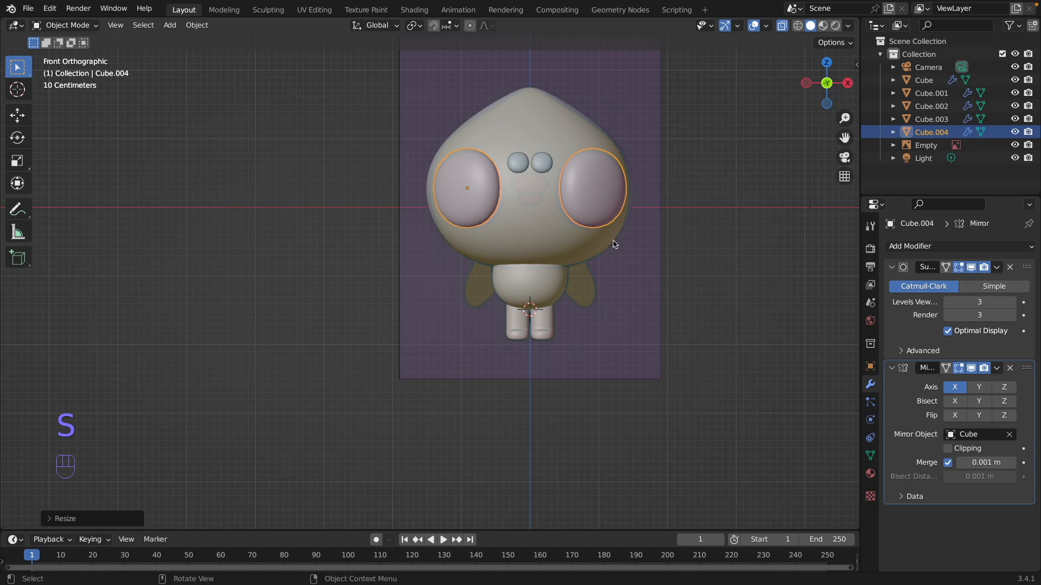
key(g)
click(611, 231)
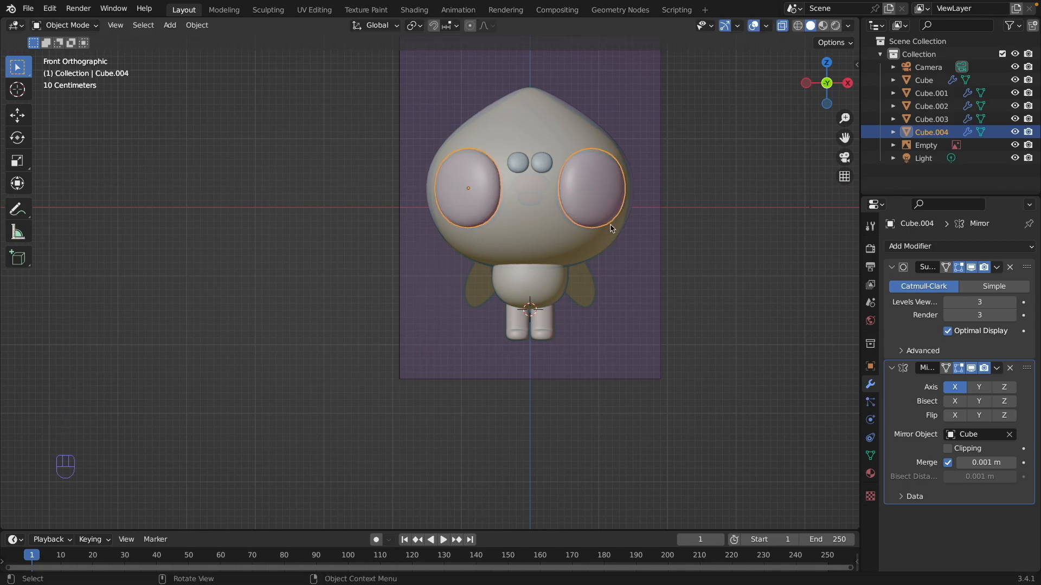
- Duplicate the cheeks for the wings, move the copy about -1.36 m along Z and scale it down
key(shift)
key(shift+d)
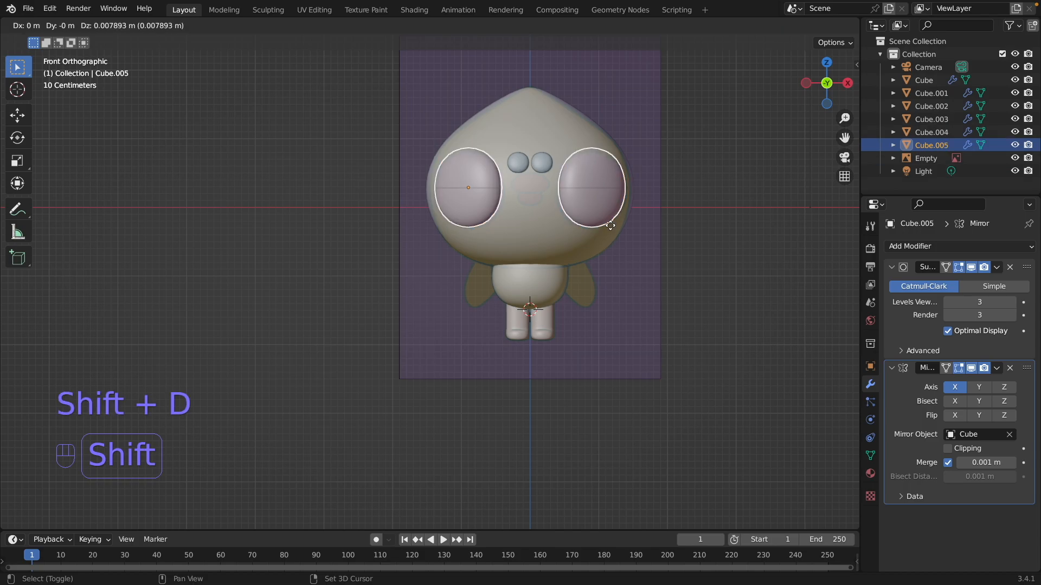
key(z)
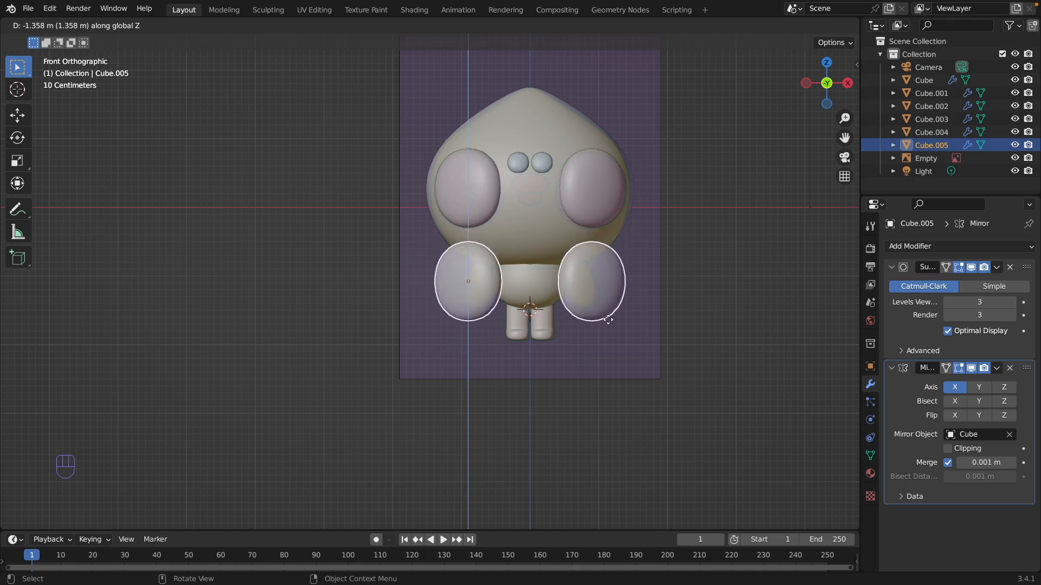
click(609, 320)
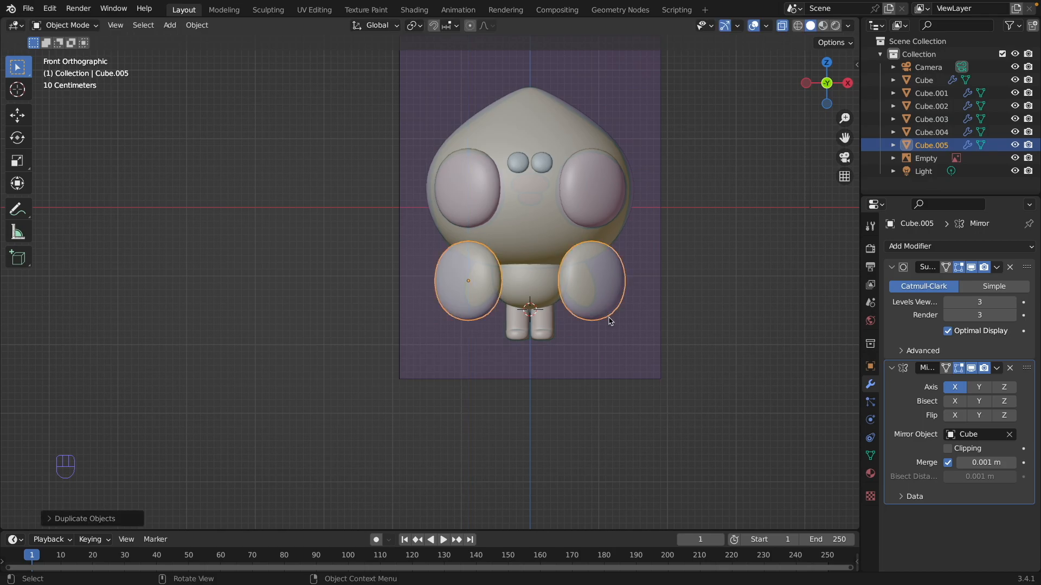
key(s)
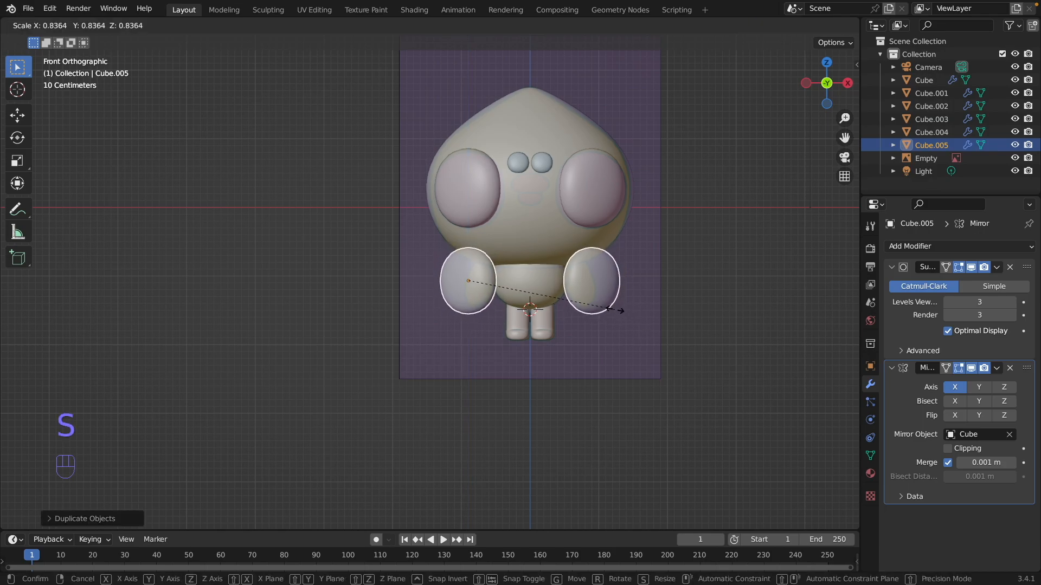
click(609, 298)
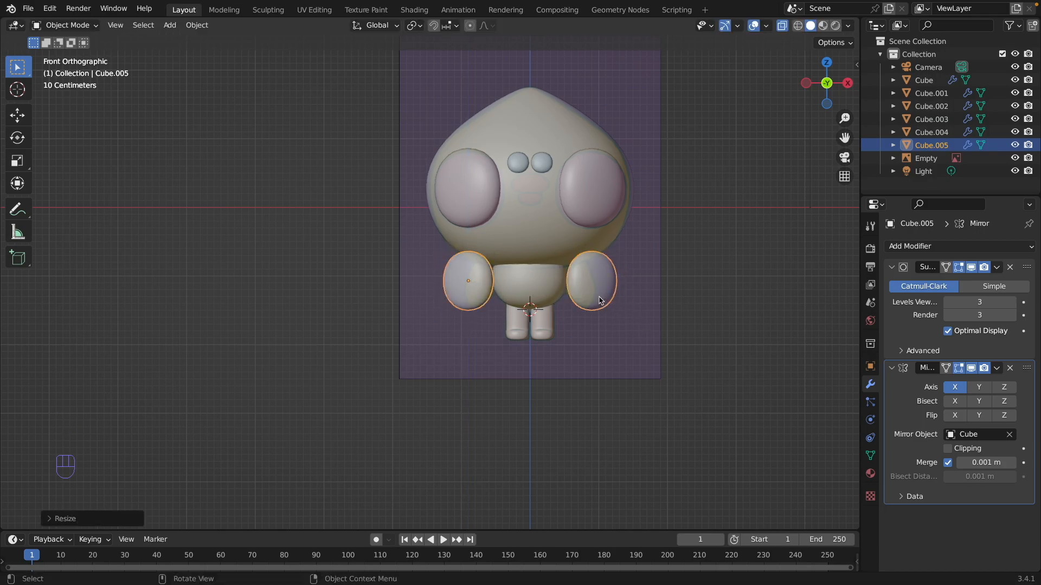
- In the bottom view, move the wings back beside the body and rotate them about -47°
key(grave)
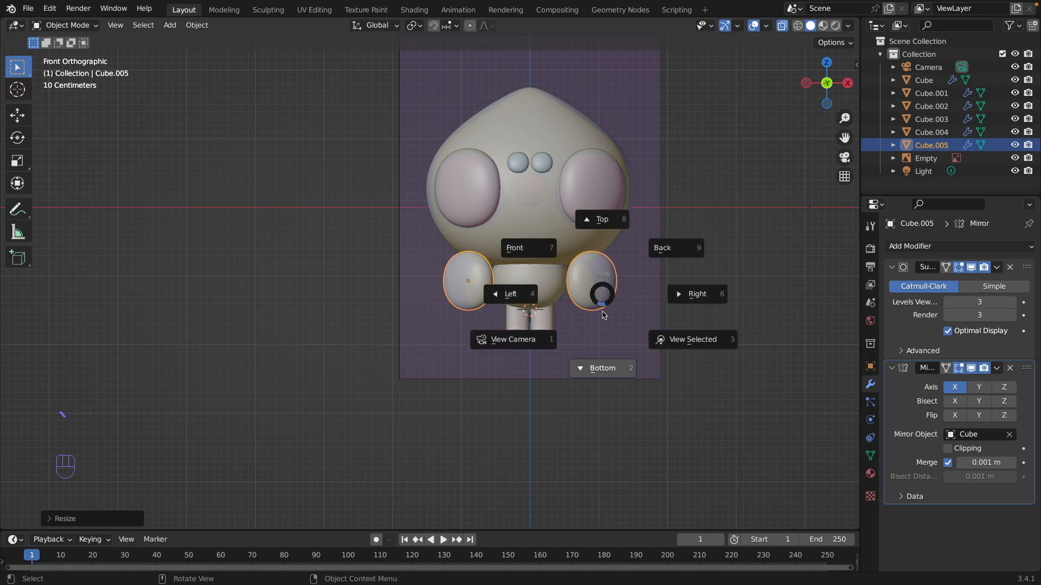
click(601, 368)
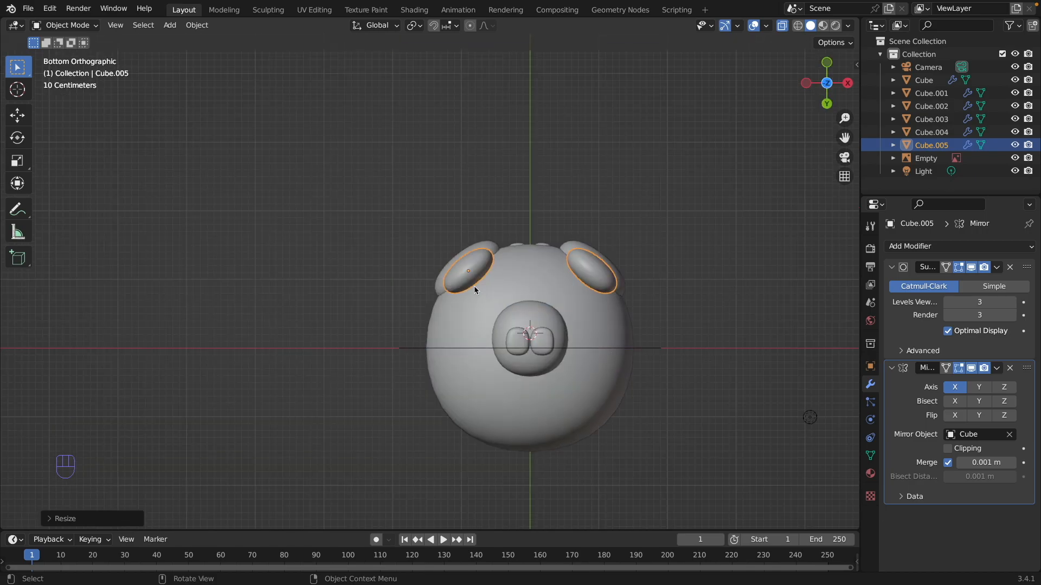
key(g)
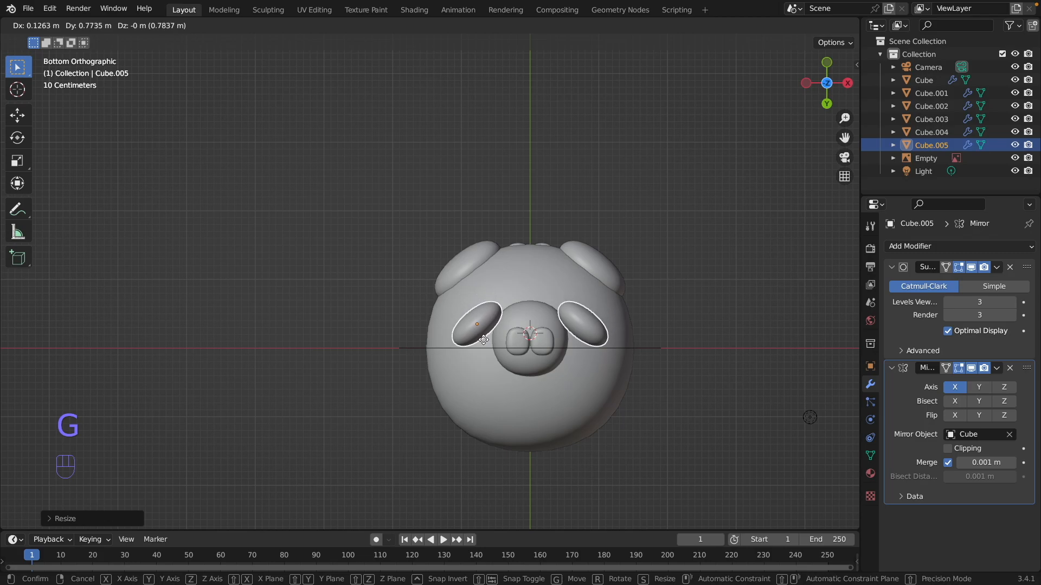
click(483, 344)
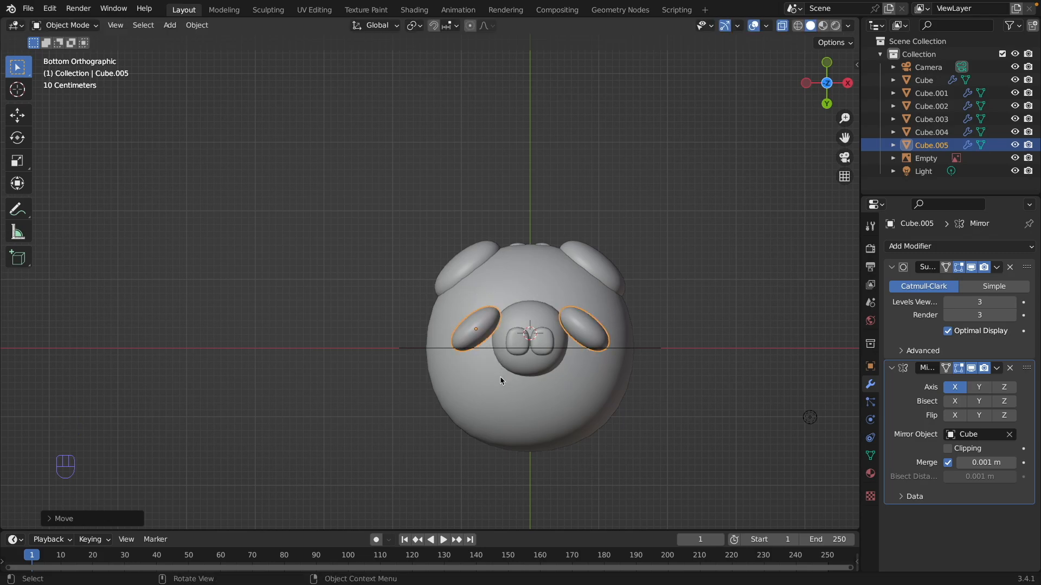
key(r)
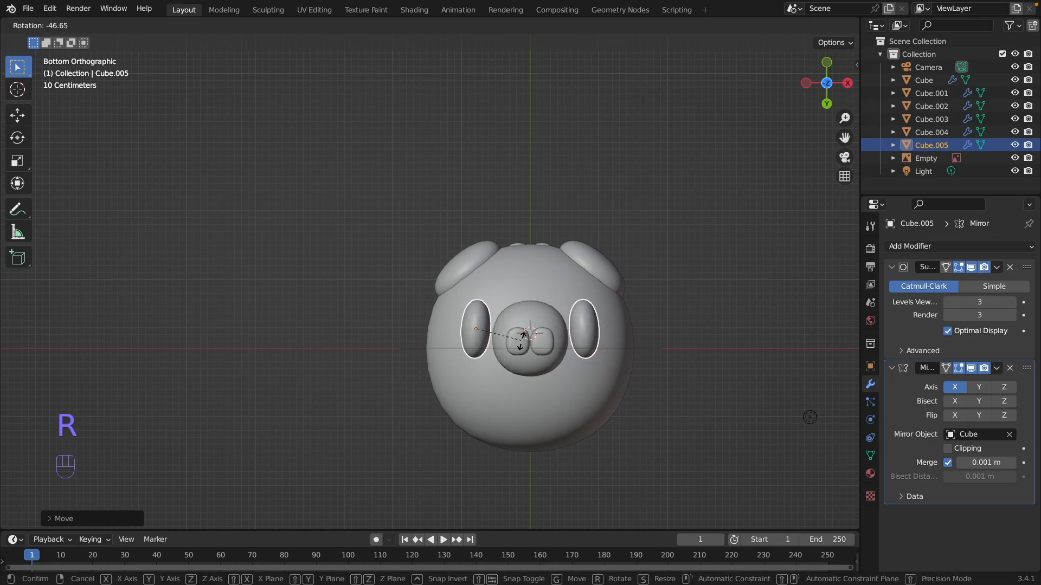
click(522, 338)
- Nudge the wings against the sides of the body and rotate them slightly to fit
key(g)
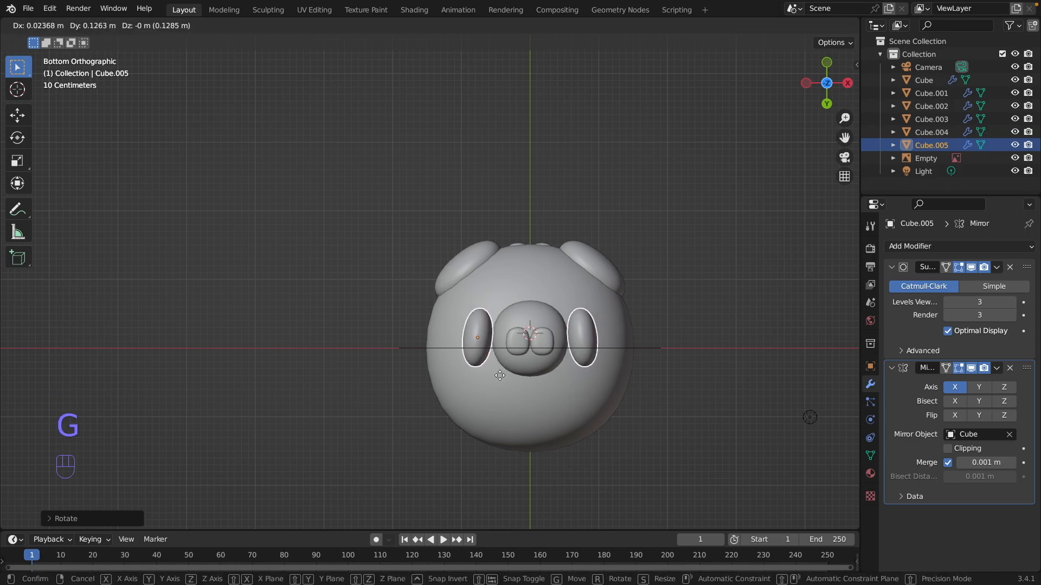
click(502, 376)
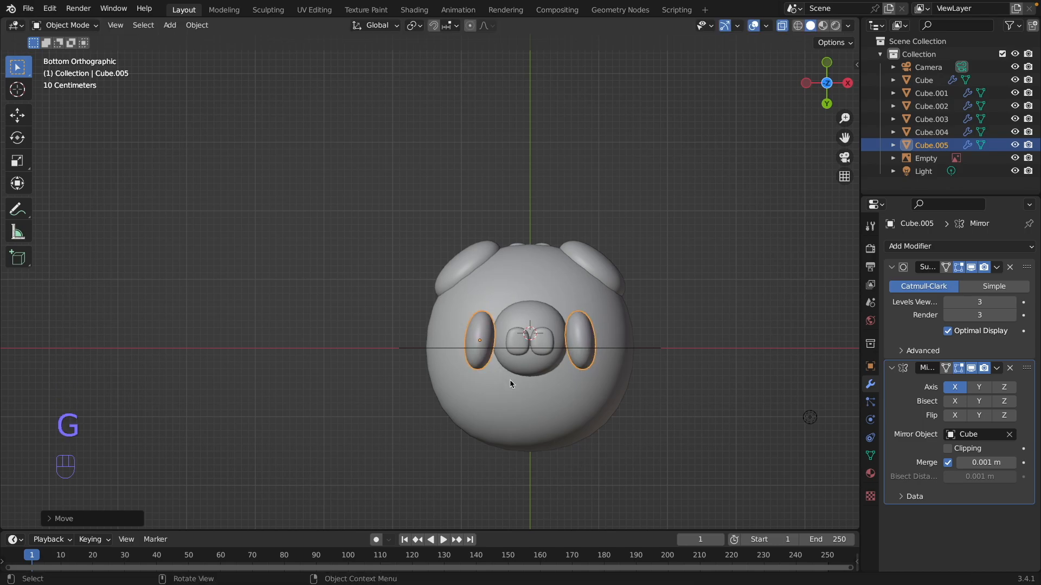
key(r)
click(517, 382)
- In the left side view, scale the wings down slightly and lower them about 0.08 m along Z
key(grave)
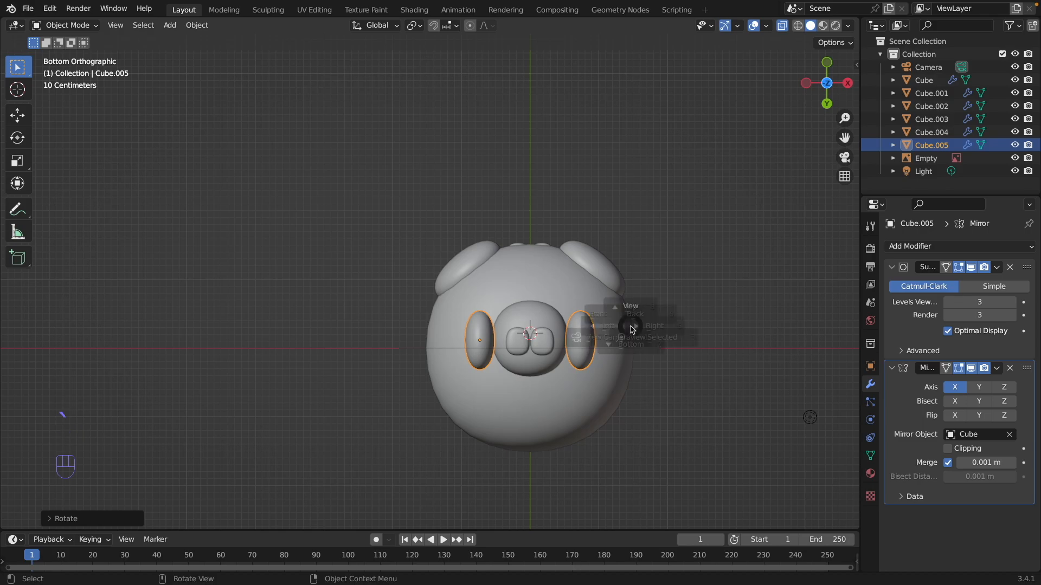
click(561, 332)
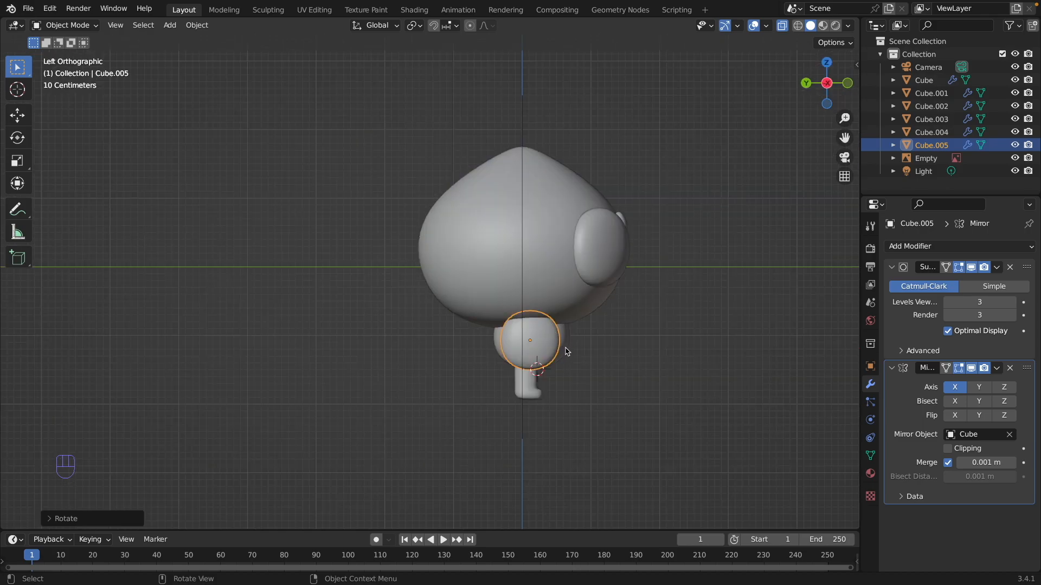
key(s)
click(563, 350)
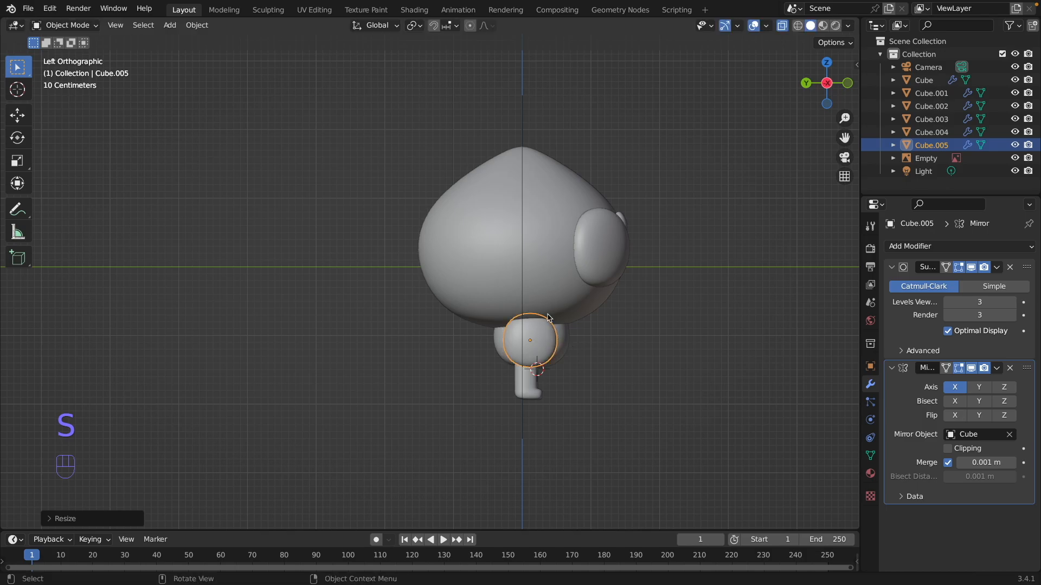
key(g)
key(z)
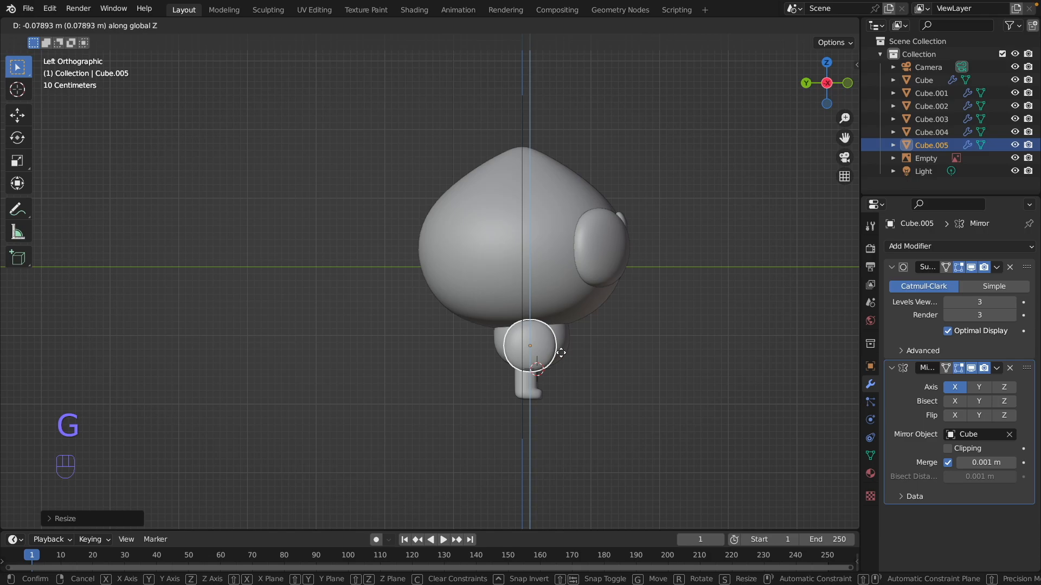
click(562, 355)
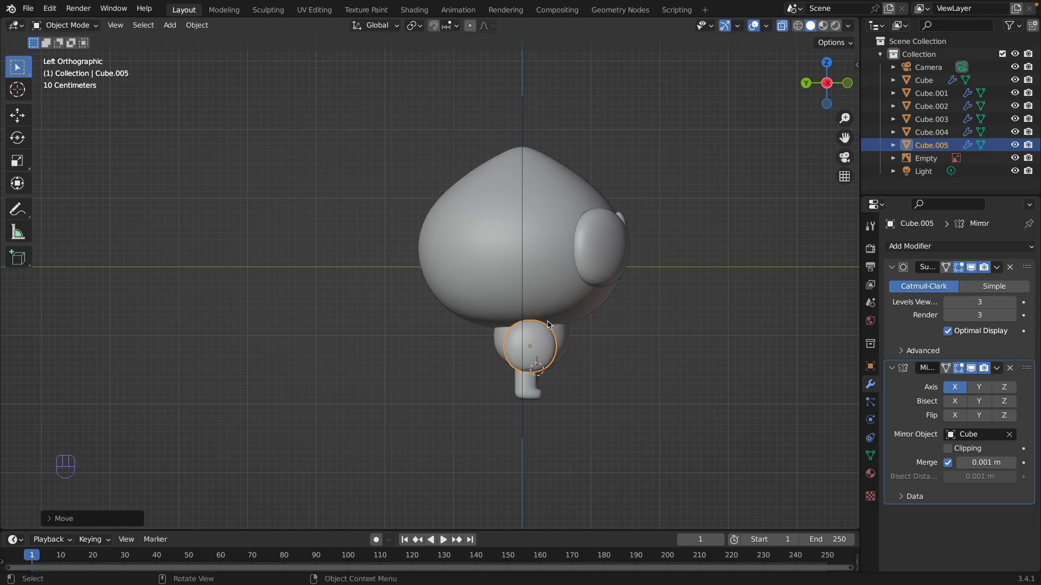
- In Edit Mode, add a centred horizontal loop cut around the wing and select its bottom vertices
key(Tab)
click(643, 340)
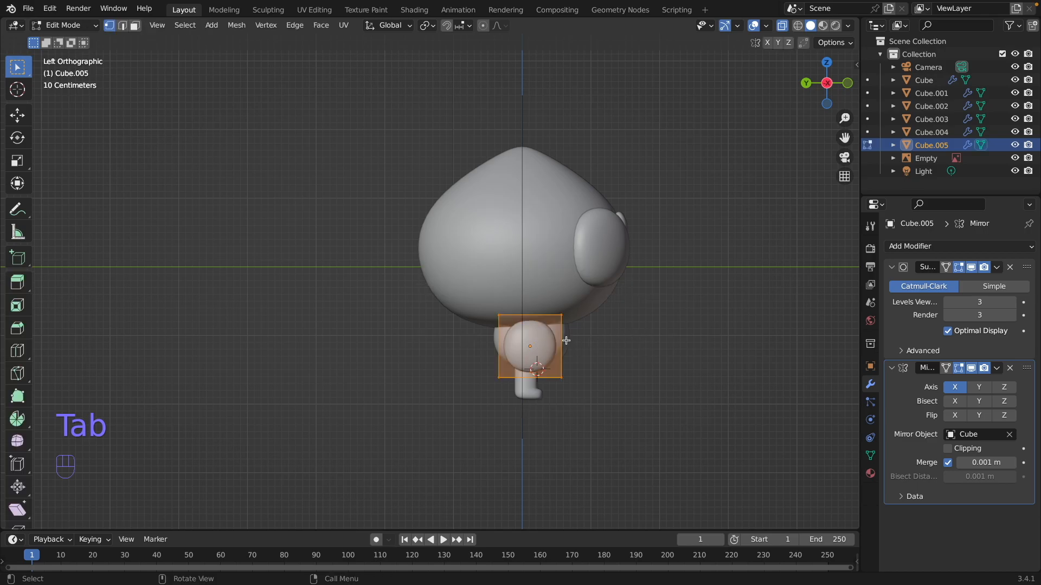
key(ctrl+r)
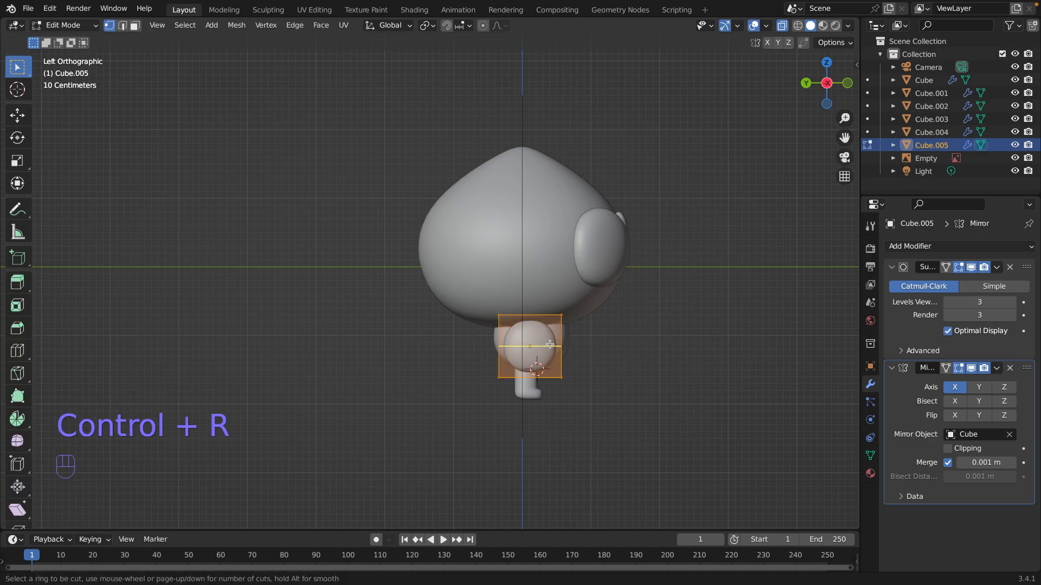
click(550, 344)
right_click(550, 345)
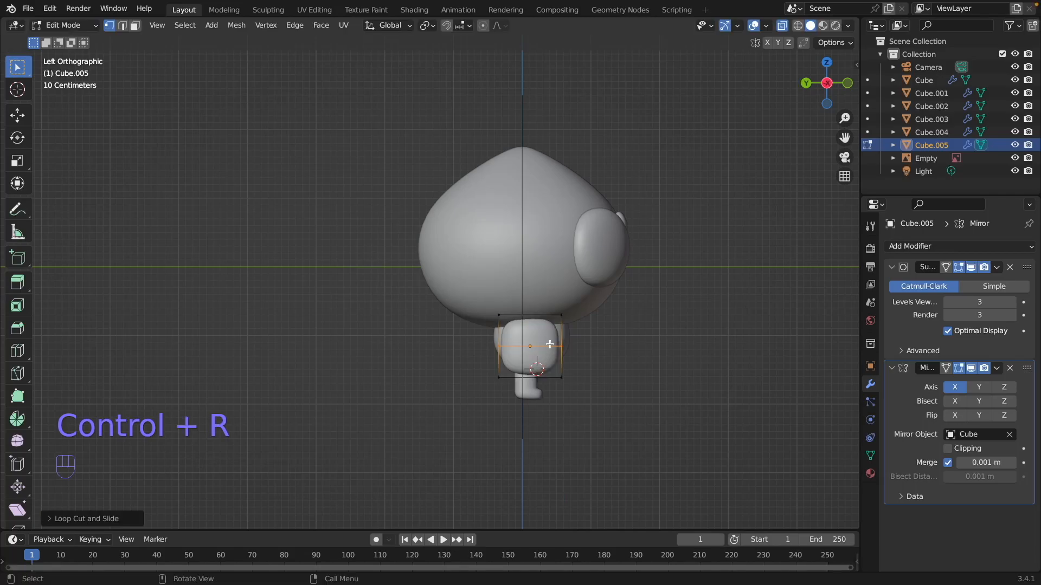
drag(582, 363, 482, 407)
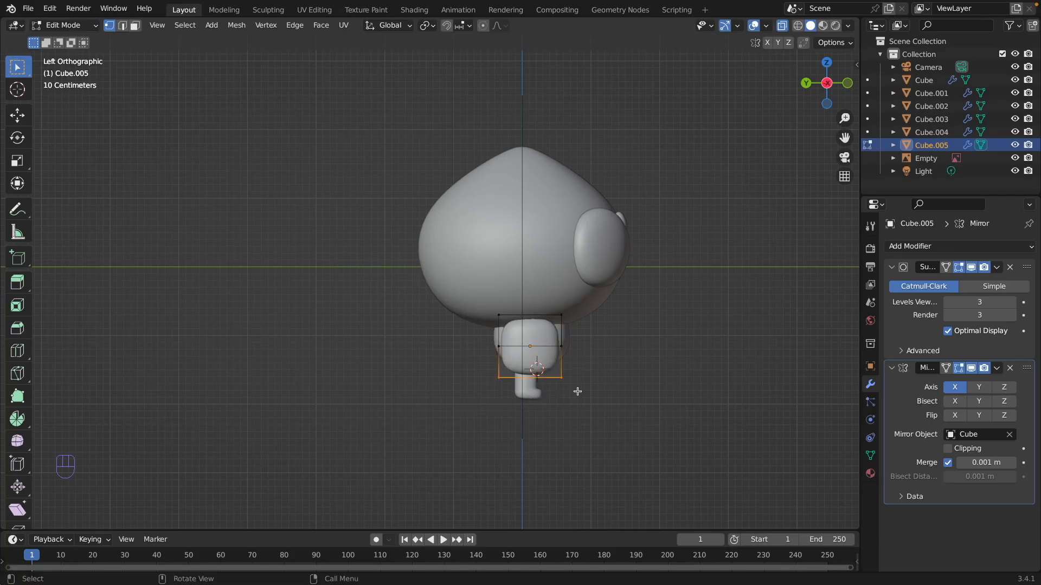
- Taper the wing by scaling its bottom vertices to about 0.26 and its top vertices to about 0.68, and return to Object Mode
key(s)
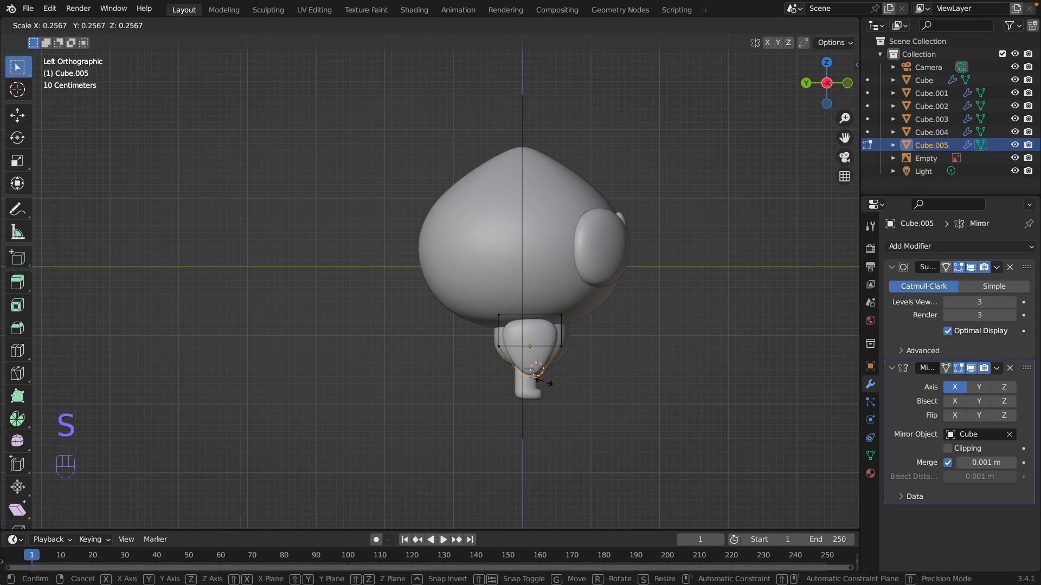
click(538, 378)
drag(477, 291, 597, 326)
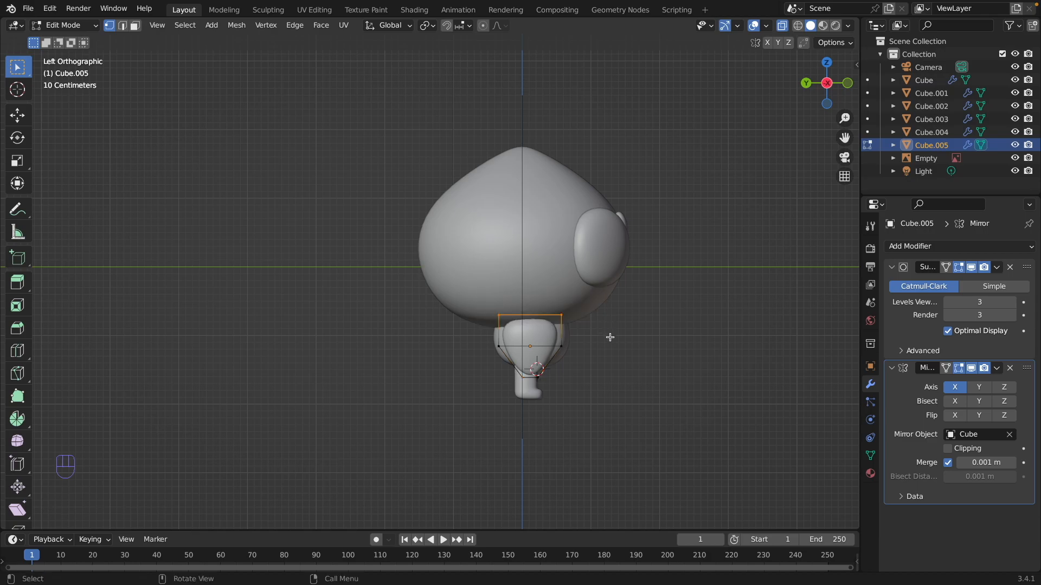
key(s)
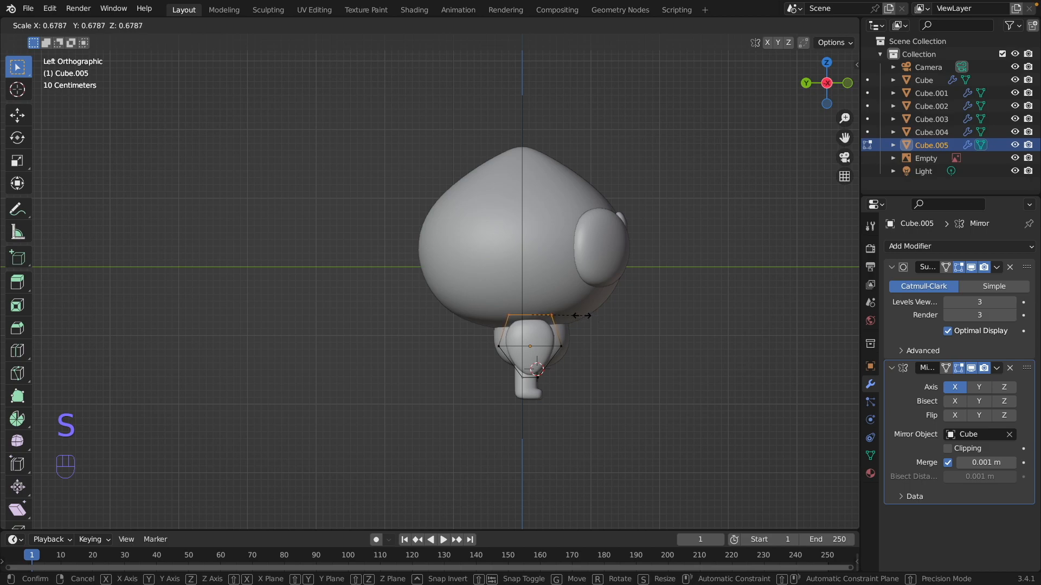
click(585, 312)
key(Tab)
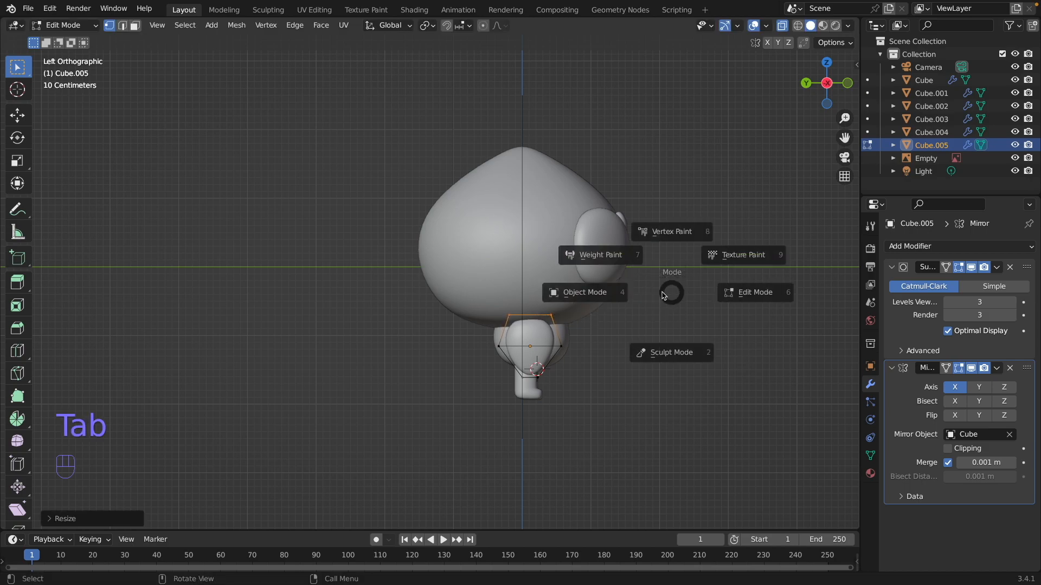
click(569, 296)
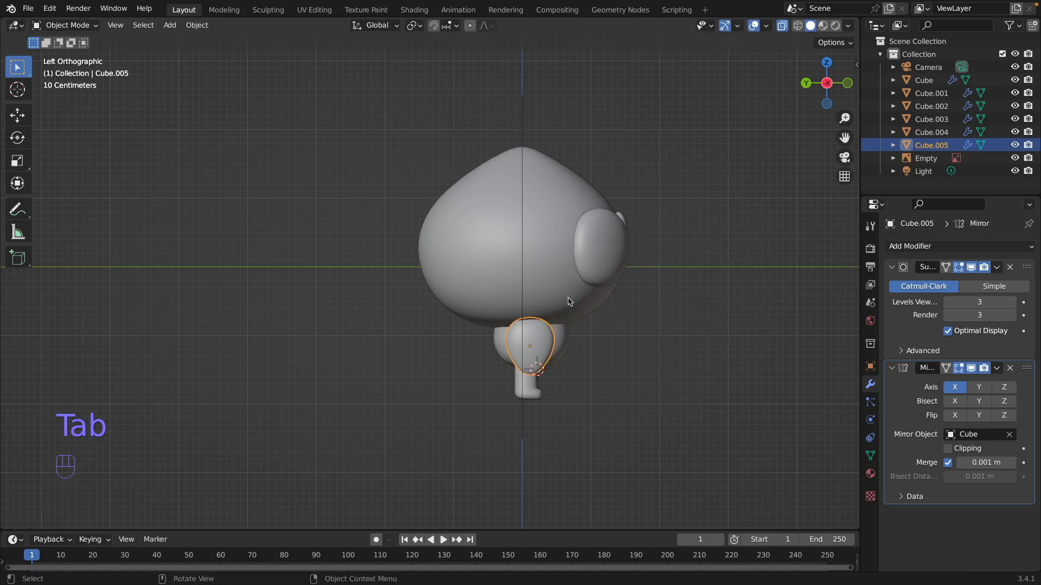
- Lower the wings slightly, and in the front view rotate them about Z and tilt their tops toward the body
key(g)
click(570, 361)
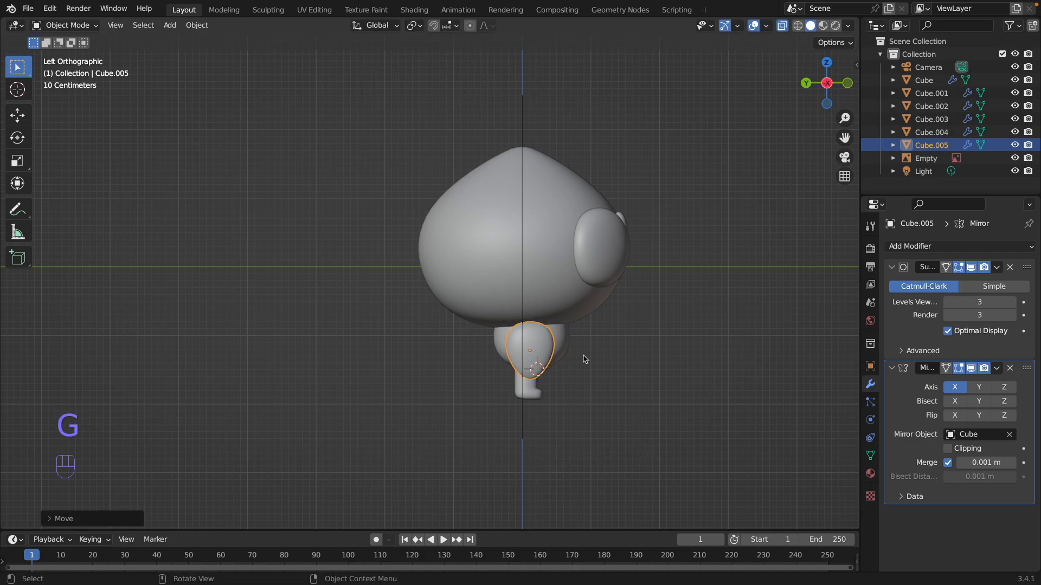
key(grave)
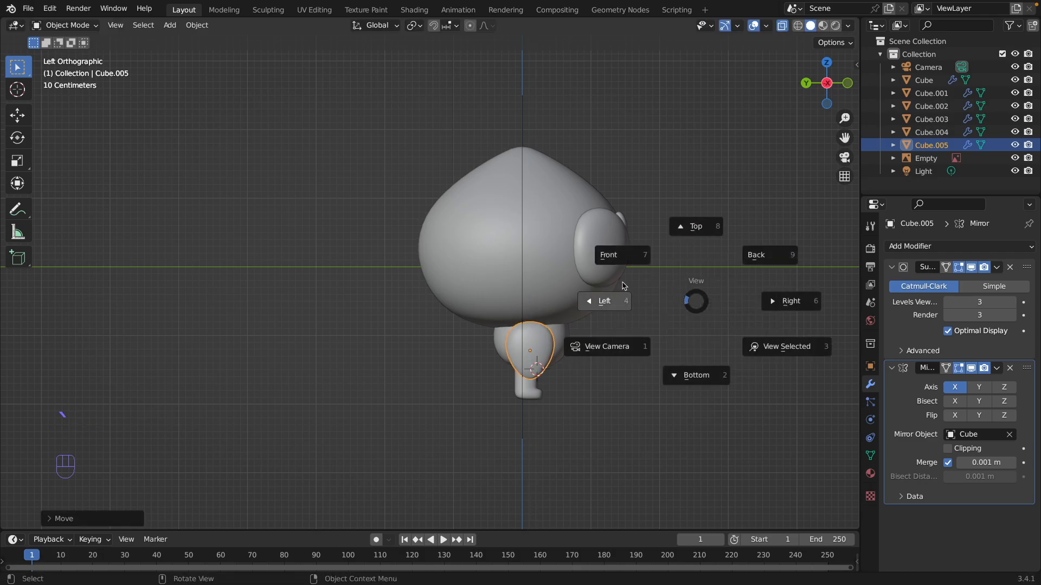
click(624, 258)
key(r)
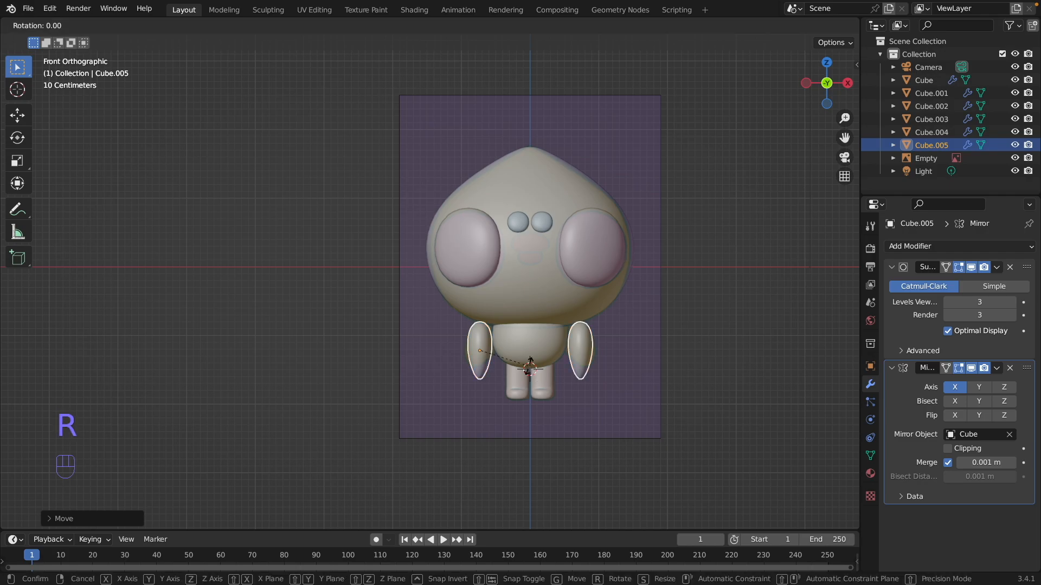
key(z)
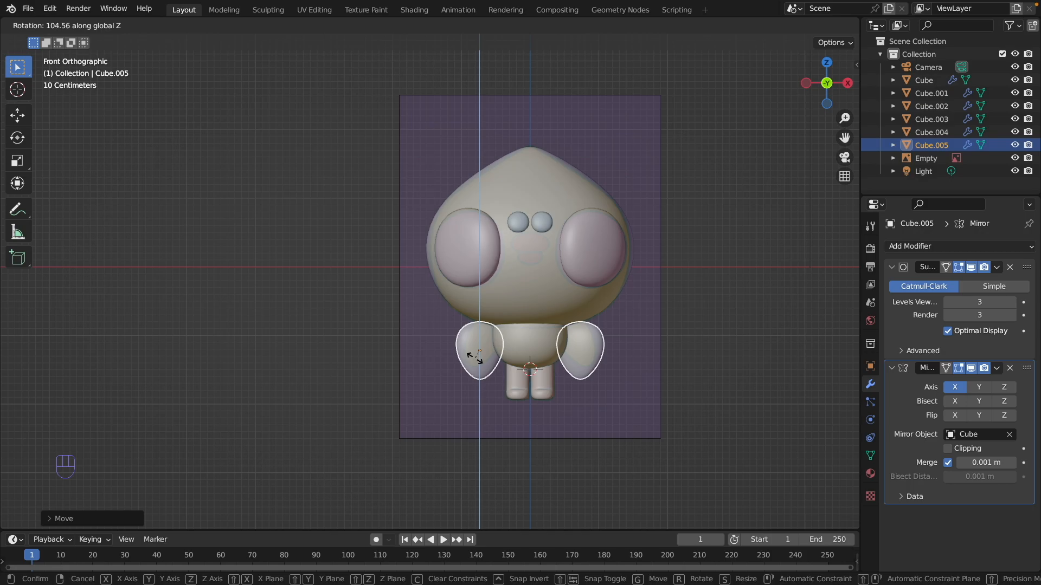
shift+click(483, 357)
key(r)
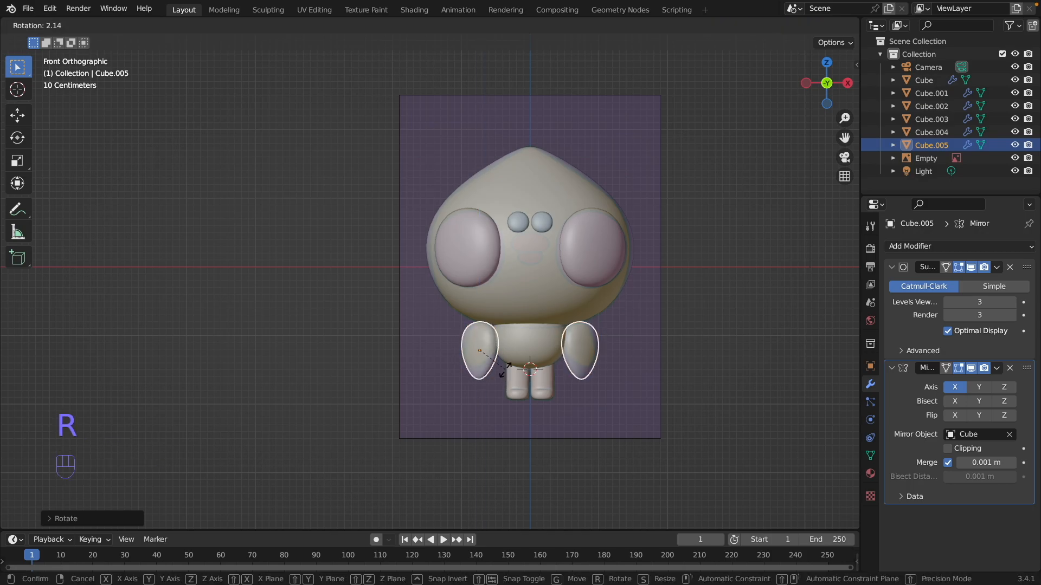
click(493, 382)
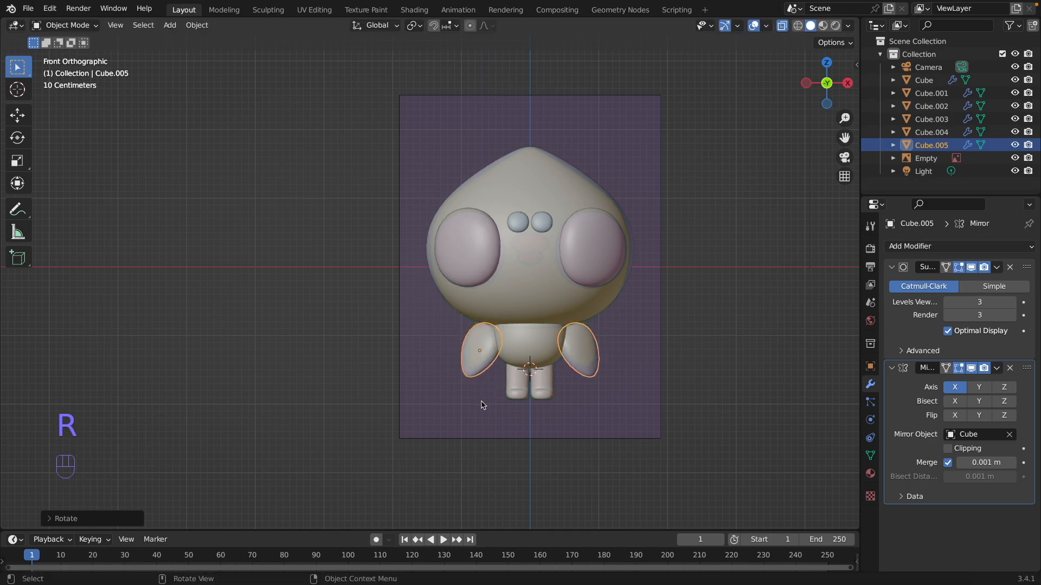
- Scale the wings down slightly, fit them against the sides of the body and rotate them a little about Z
key(s)
click(484, 395)
key(g)
click(491, 389)
middle_drag(492, 390, 653, 305)
key(r)
key(z)
click(551, 388)
- In the front view, duplicate the eyes to a centred spot just below them and remove the copy's Mirror modifier
key(grave)
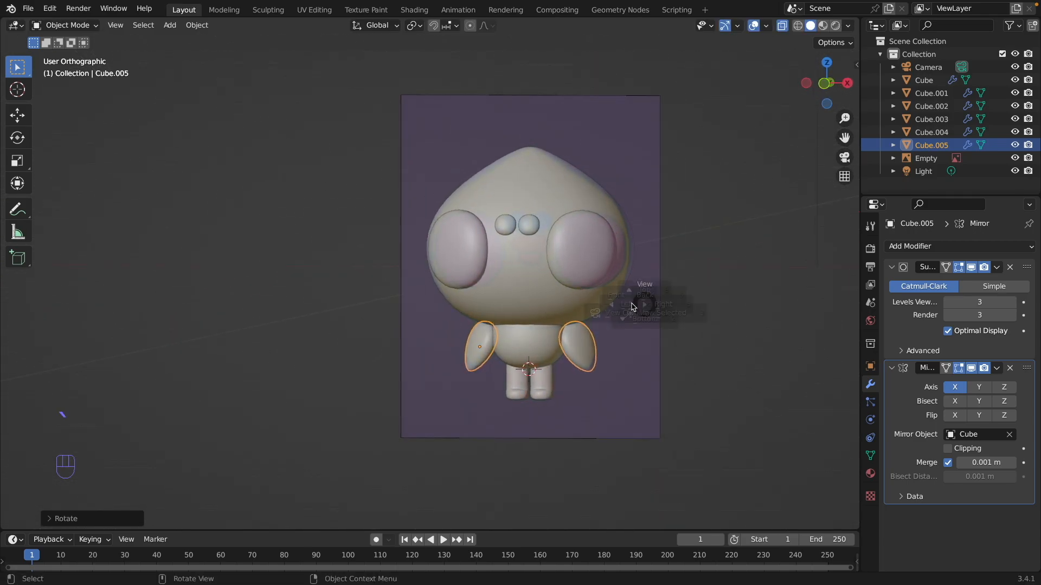
click(579, 263)
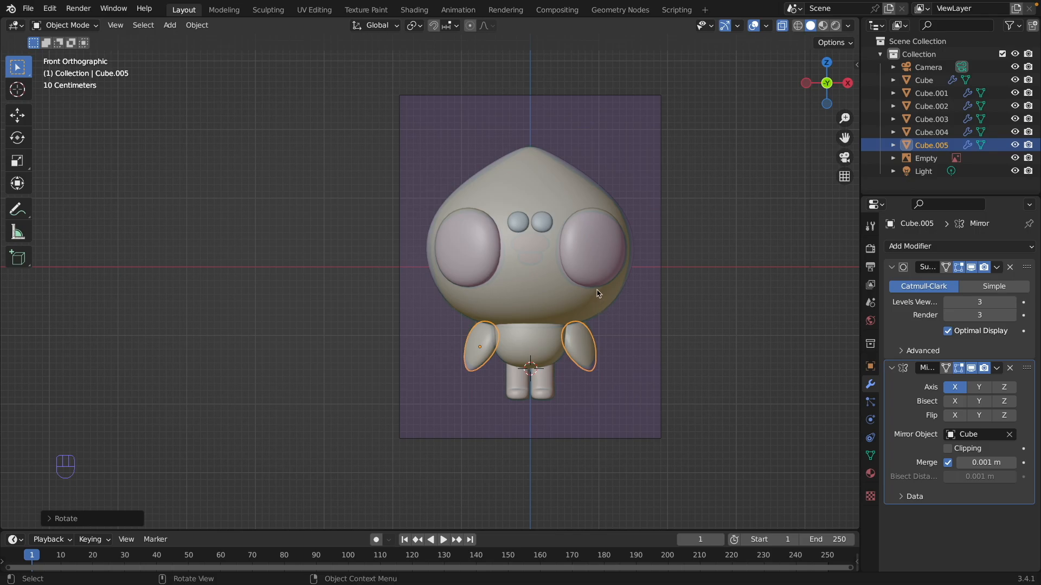
click(525, 224)
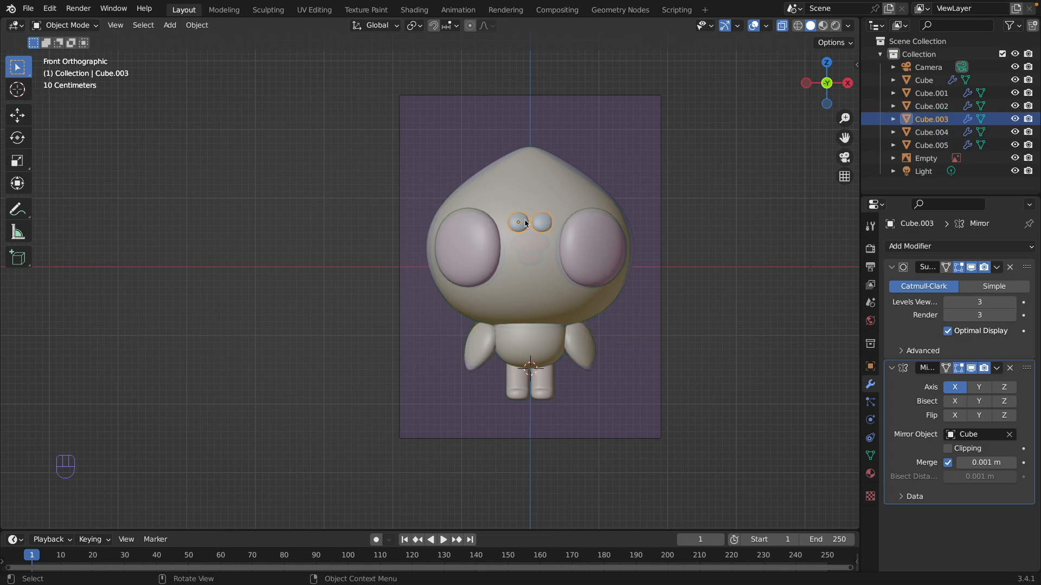
key(shift+d)
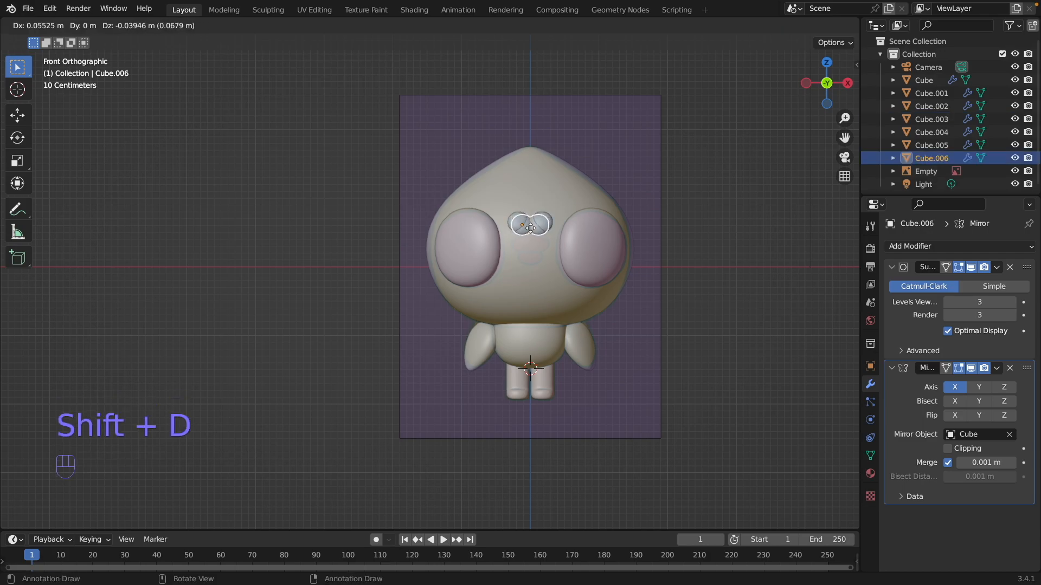
click(537, 246)
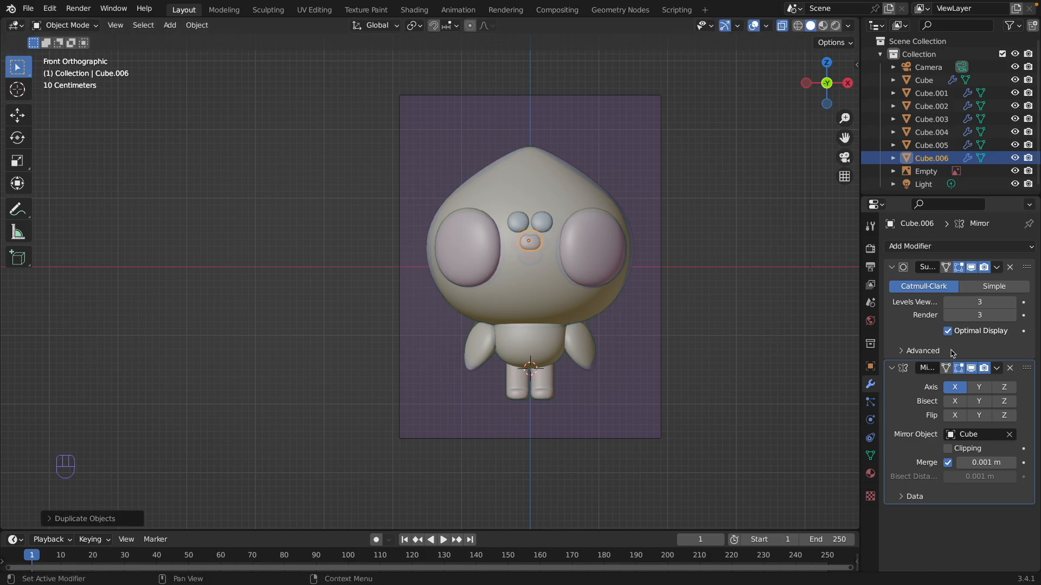
click(1011, 369)
- In Edit Mode, stretch the duplicated sphere along X to about twice its width to form the beak, and return to Object Mode
key(Tab)
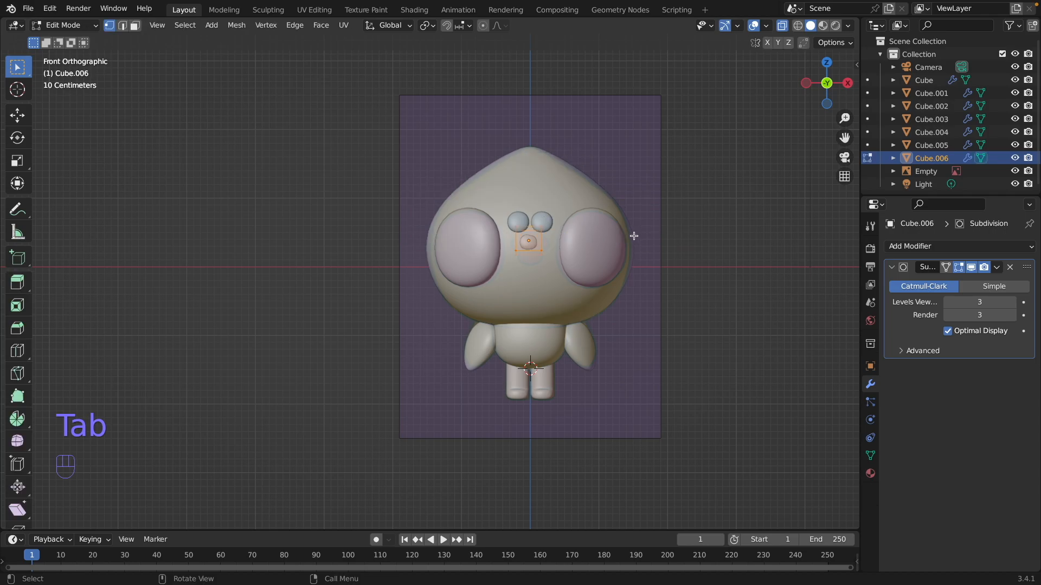
key(s)
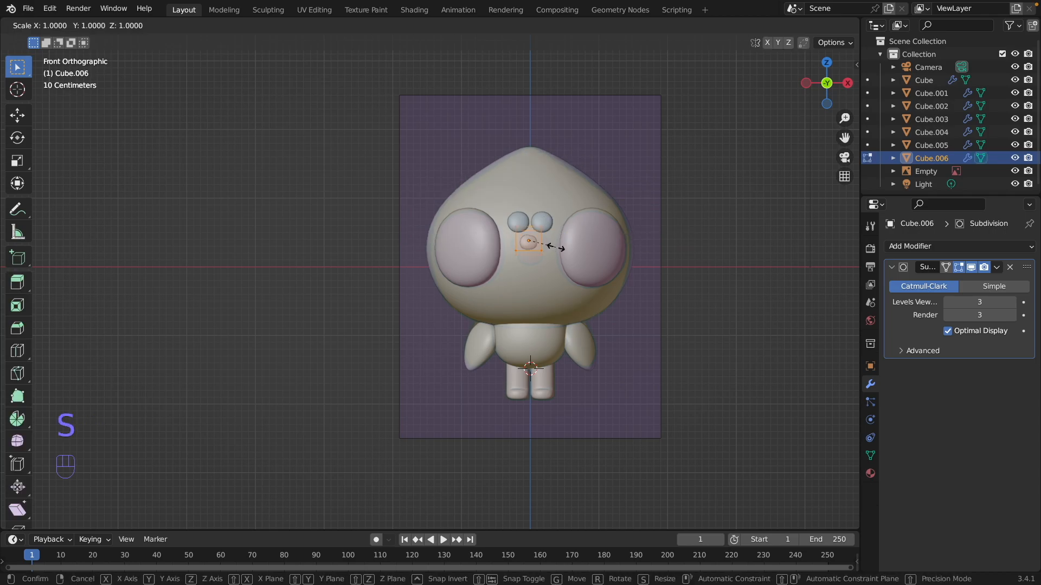
key(x)
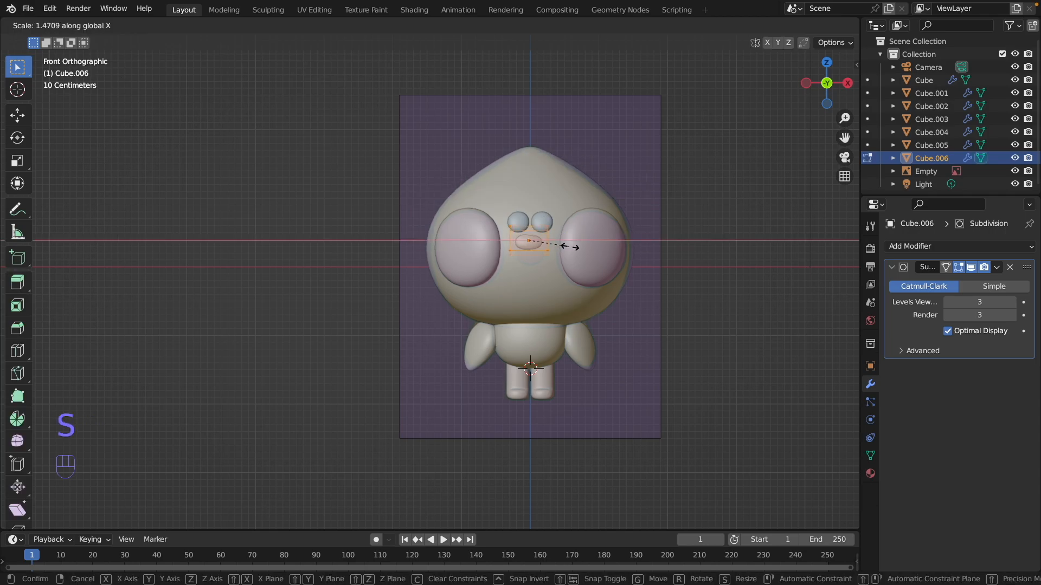
click(654, 249)
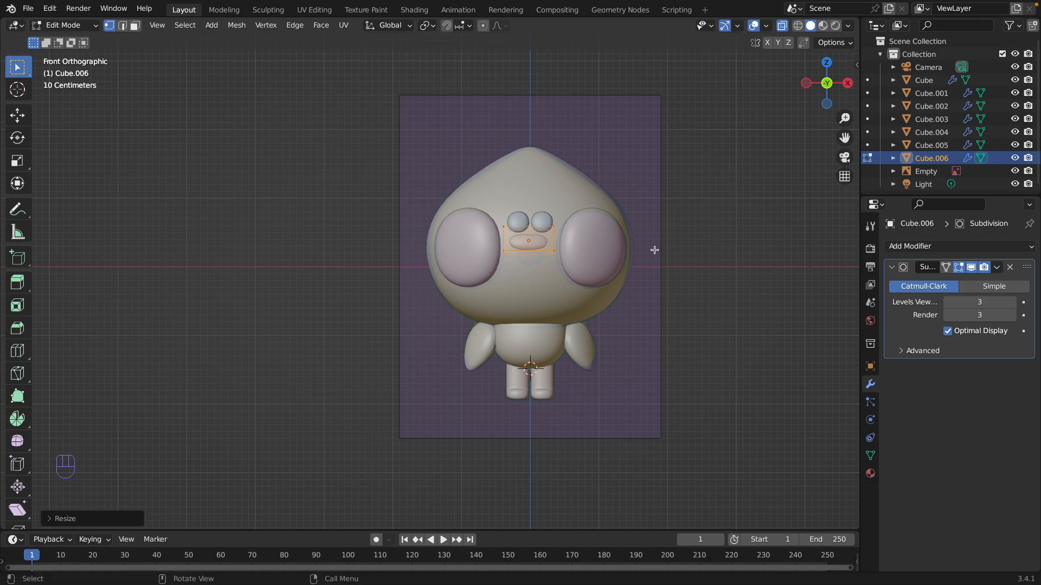
key(Tab)
click(554, 249)
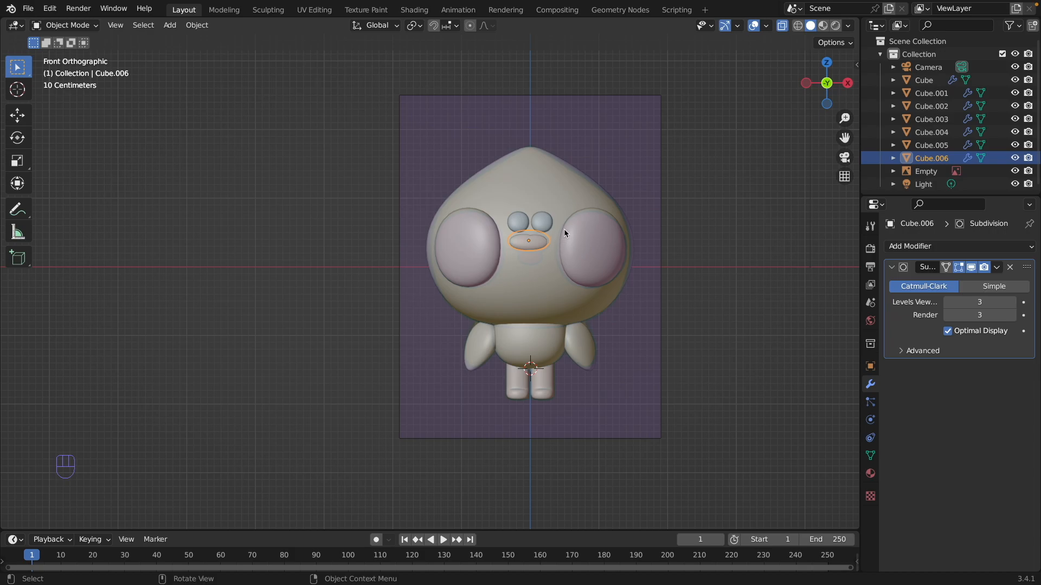
- Isolate the head and beak in local view from the left side, and move the beak forward along Y
shift+click(577, 194)
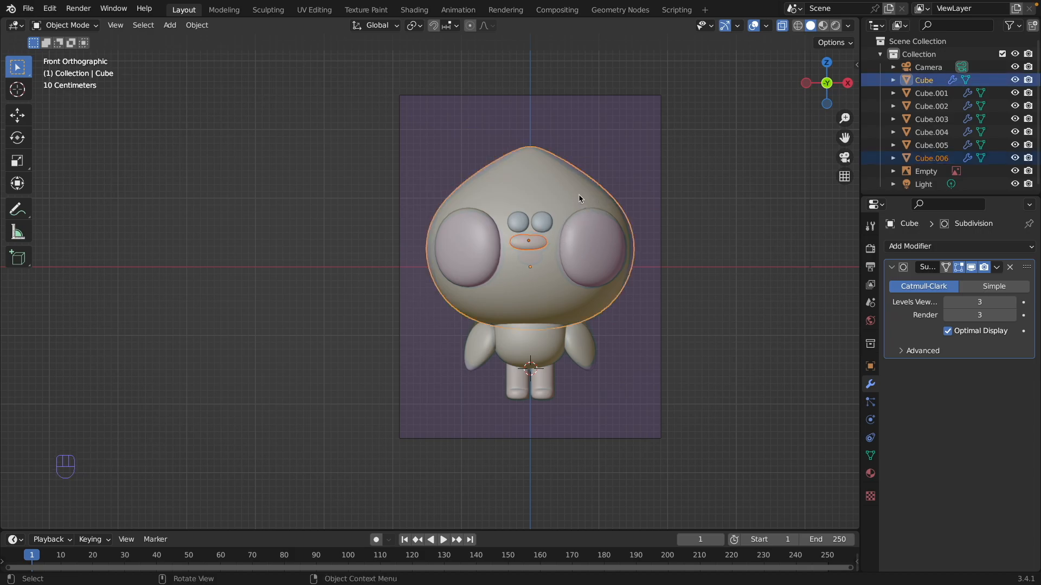
key(grave)
click(502, 237)
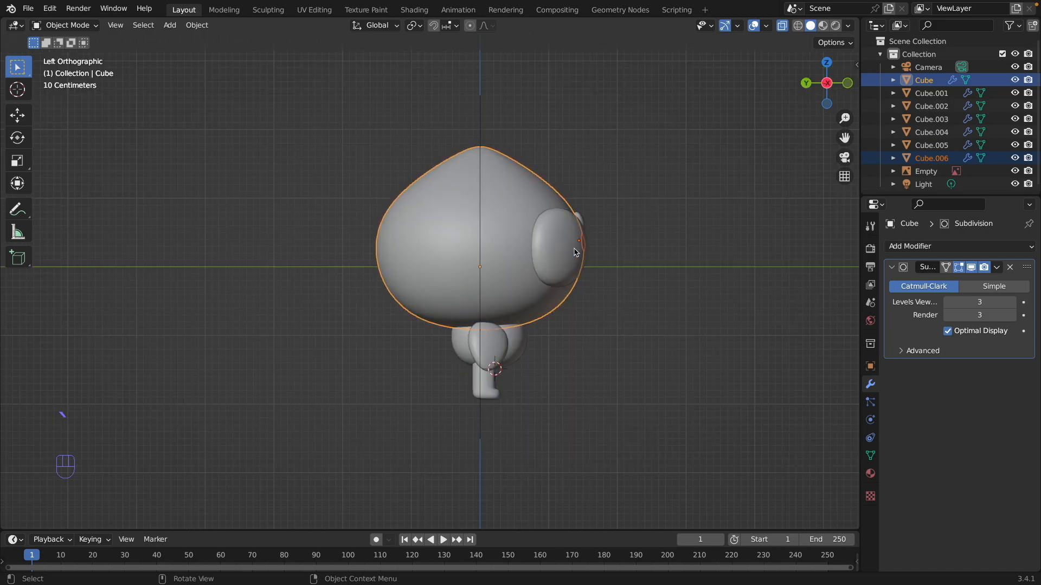
key(slash)
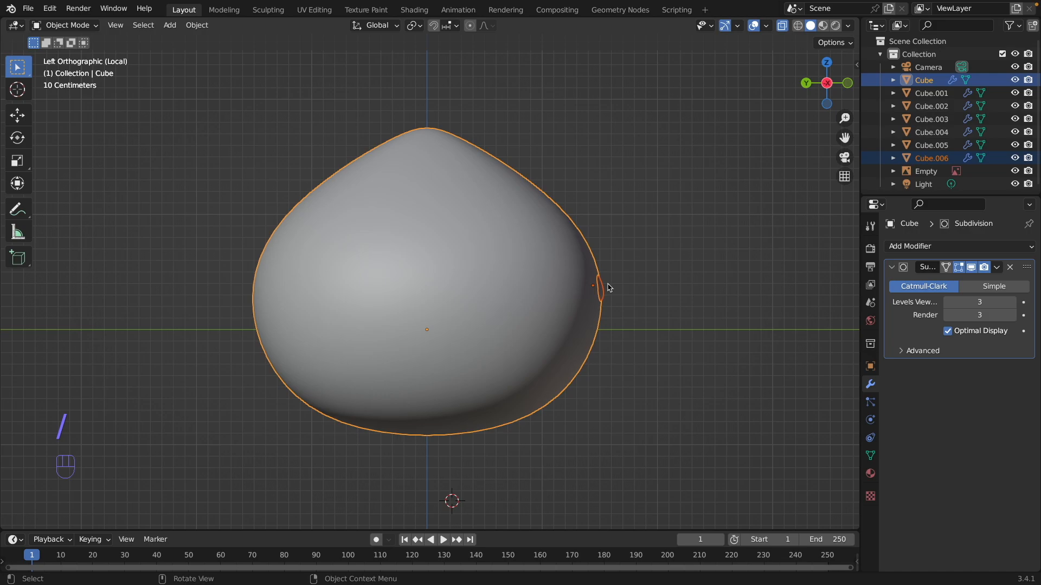
click(601, 294)
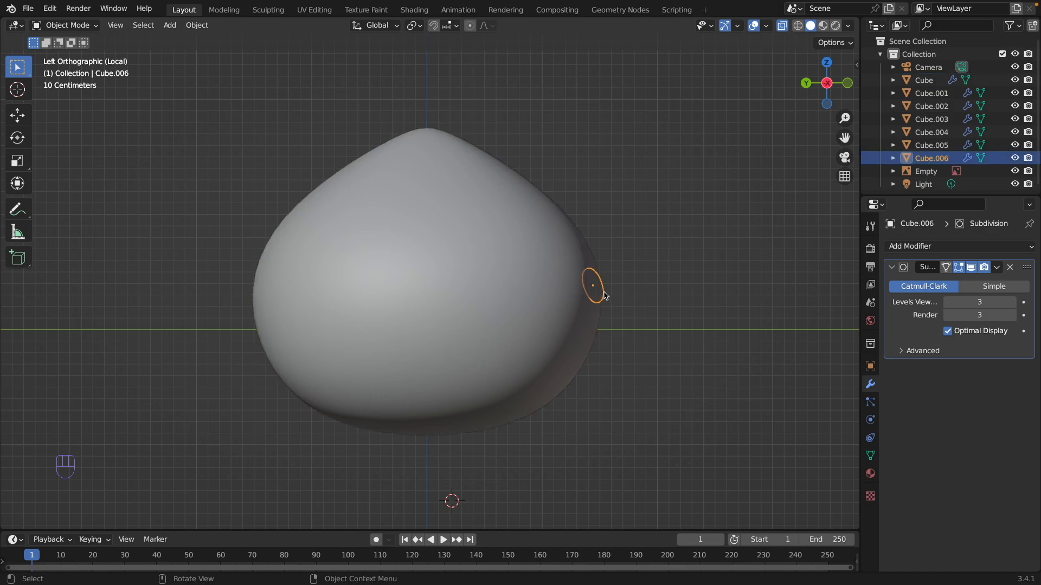
key(g)
key(y)
click(617, 298)
- Rotate the beak about 11° toward upright and scale it to about 2.4 along Y
key(r)
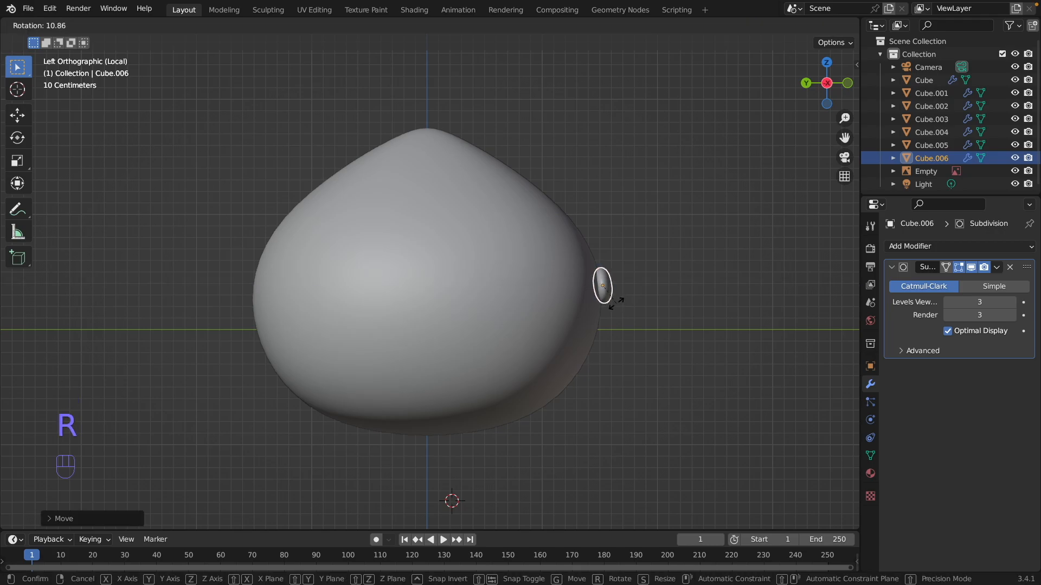
click(615, 288)
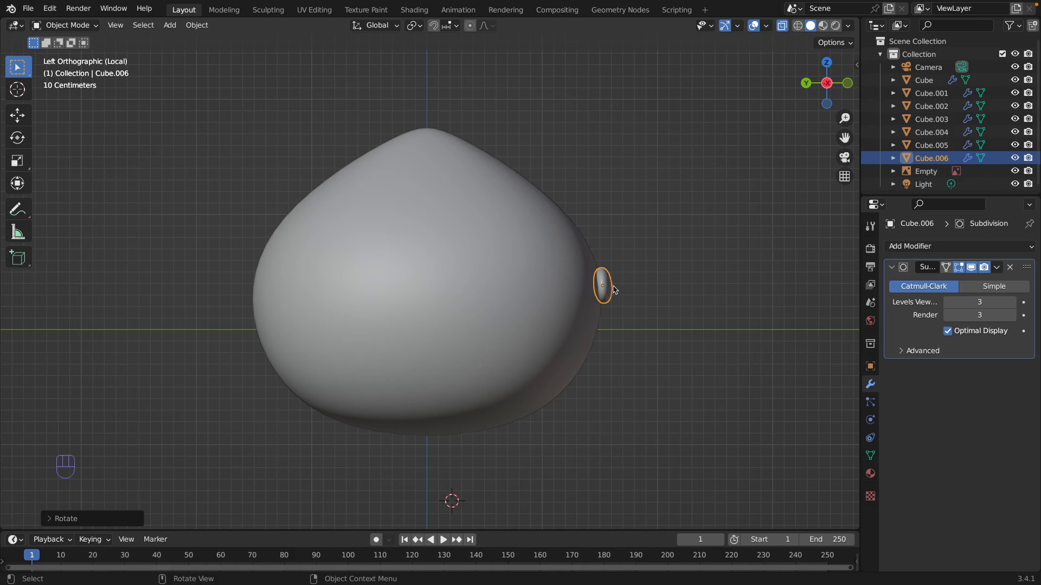
key(s)
key(y)
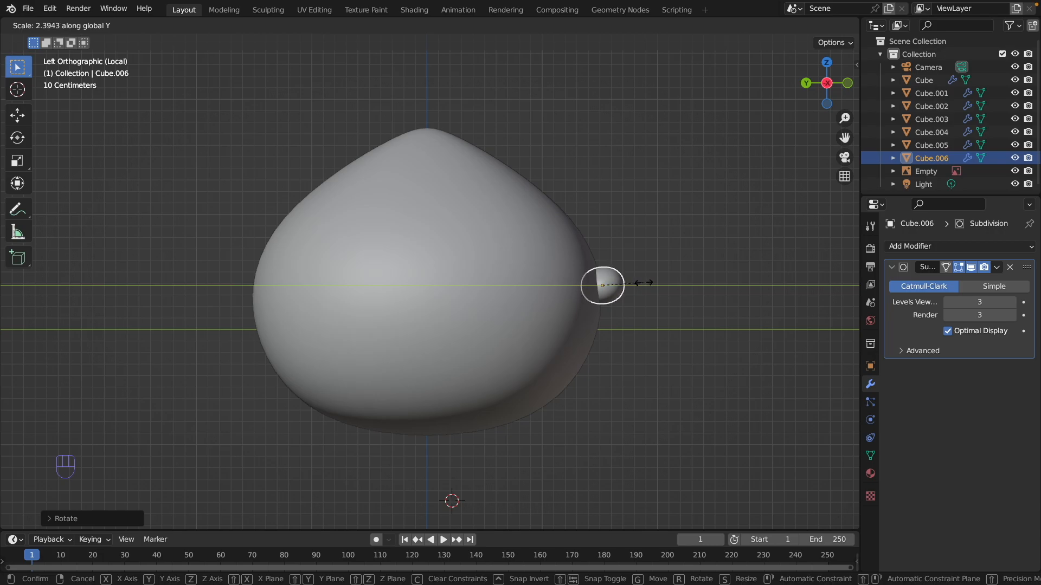
click(645, 284)
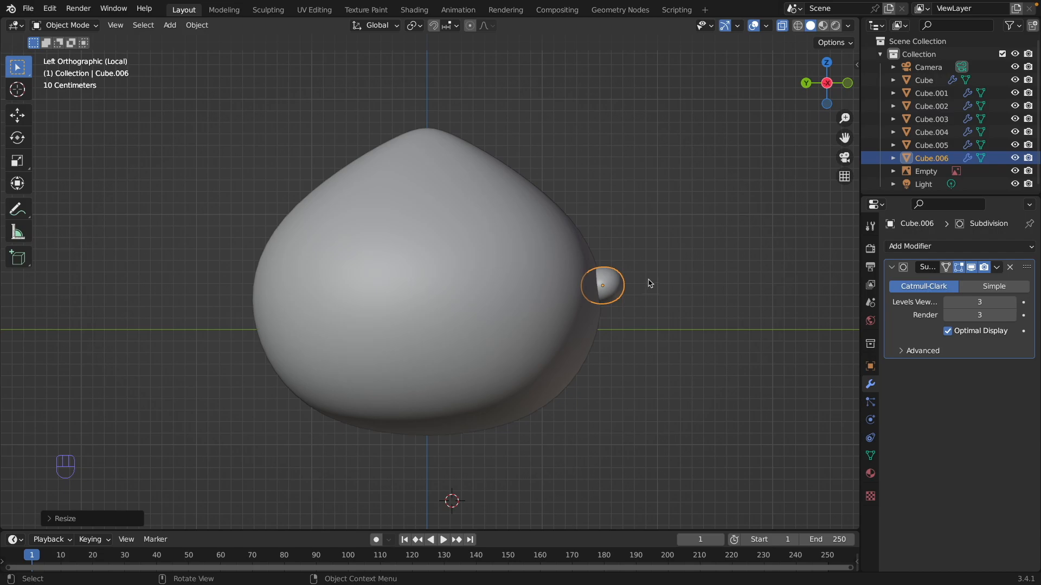
- Check the beak from the front, leave local view and return the full model to the front view
key(grave)
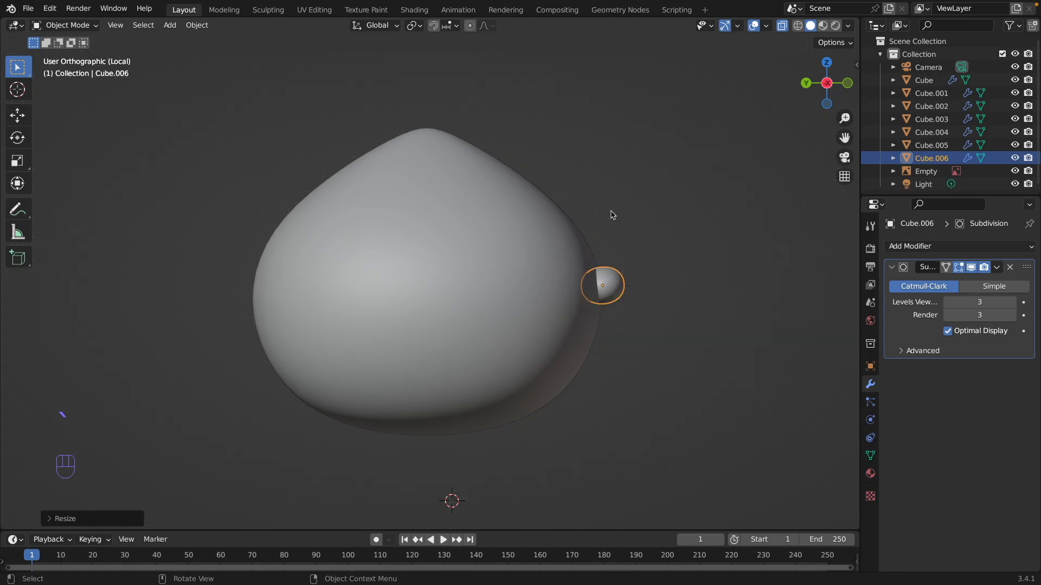
click(611, 239)
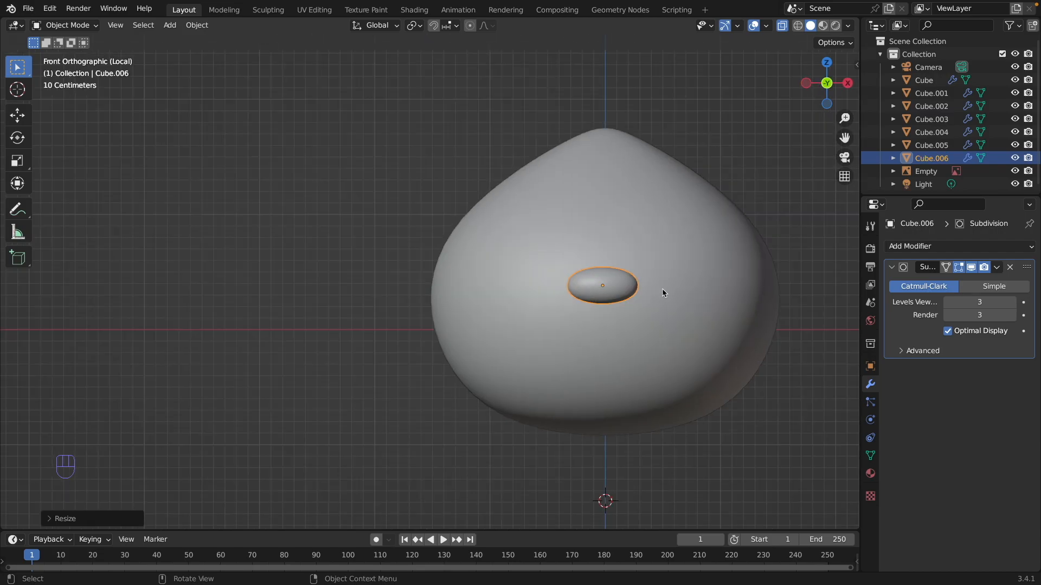
key(KP_Divide)
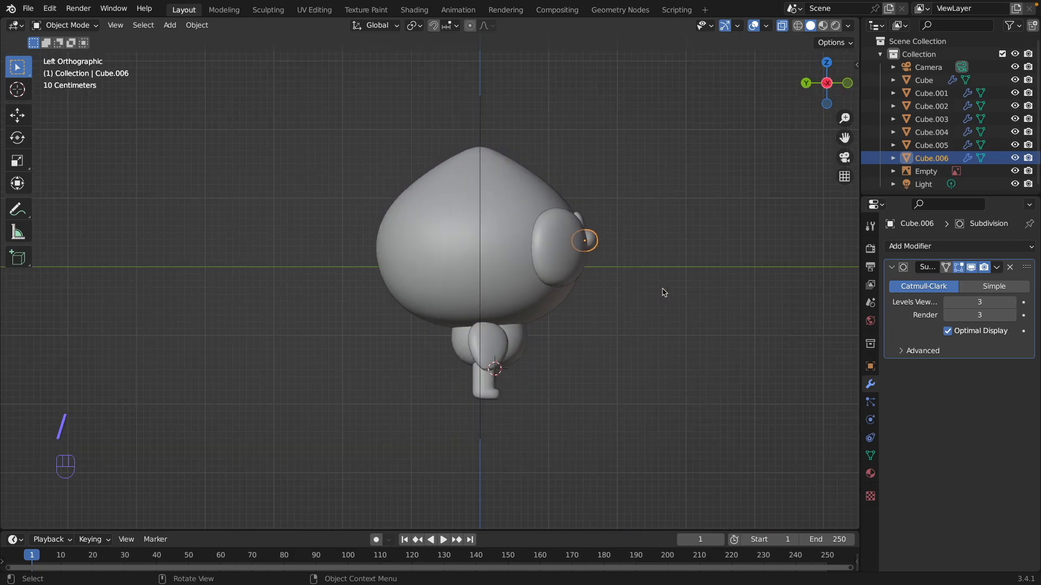
key(grave)
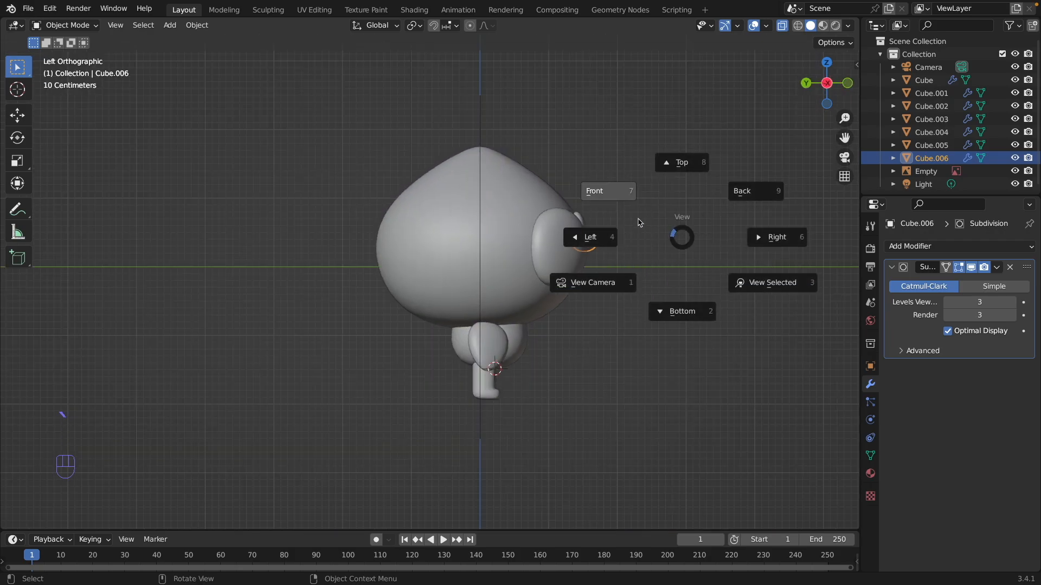
- In front view, reposition the upper beak ellipsoid centrally just below the eyes and scale it down slightly
click(622, 193)
ctrl+middle_drag(599, 250, 607, 217)
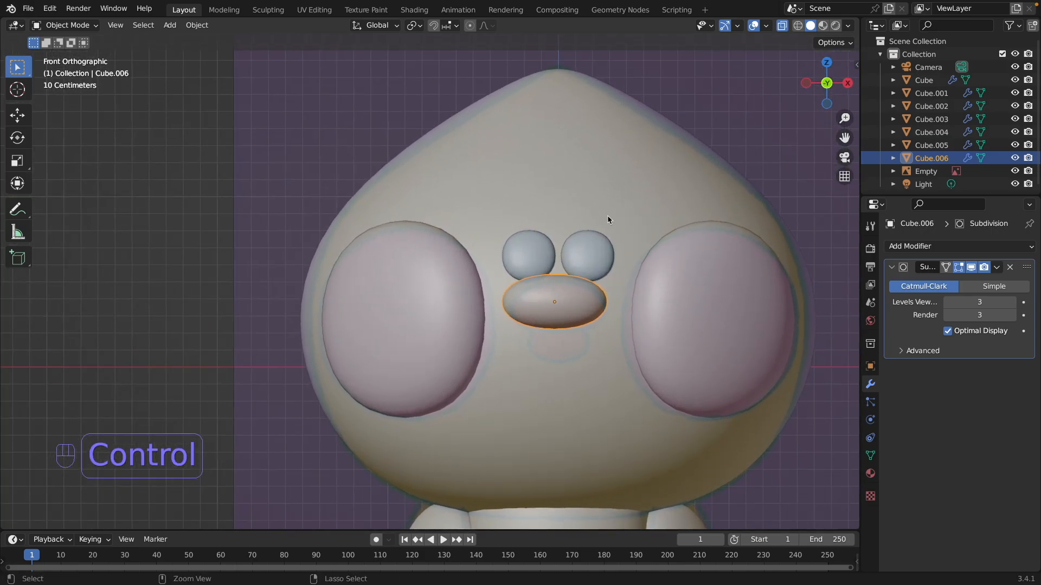
key(g)
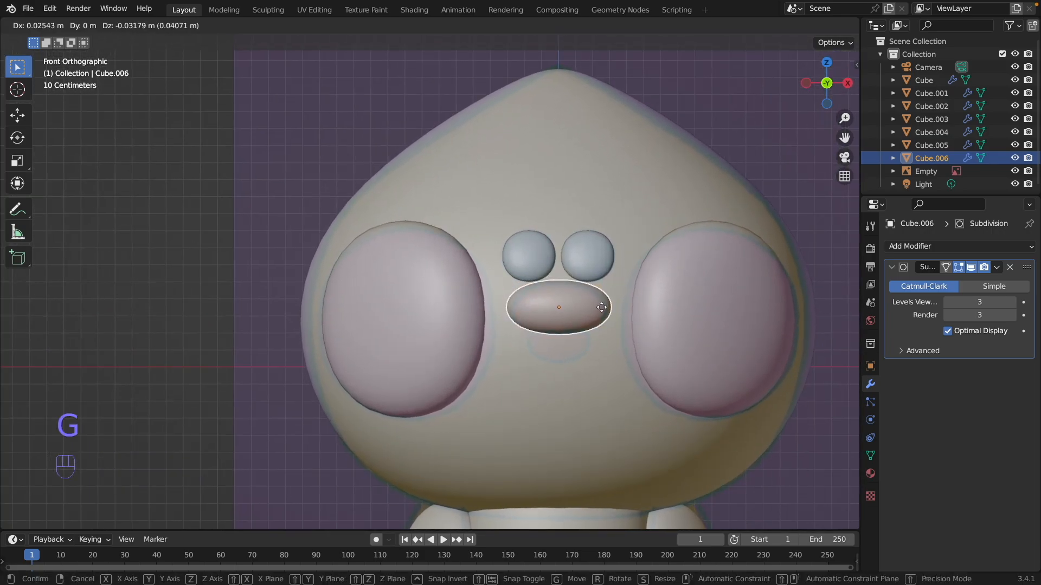
click(625, 313)
key(s)
click(625, 313)
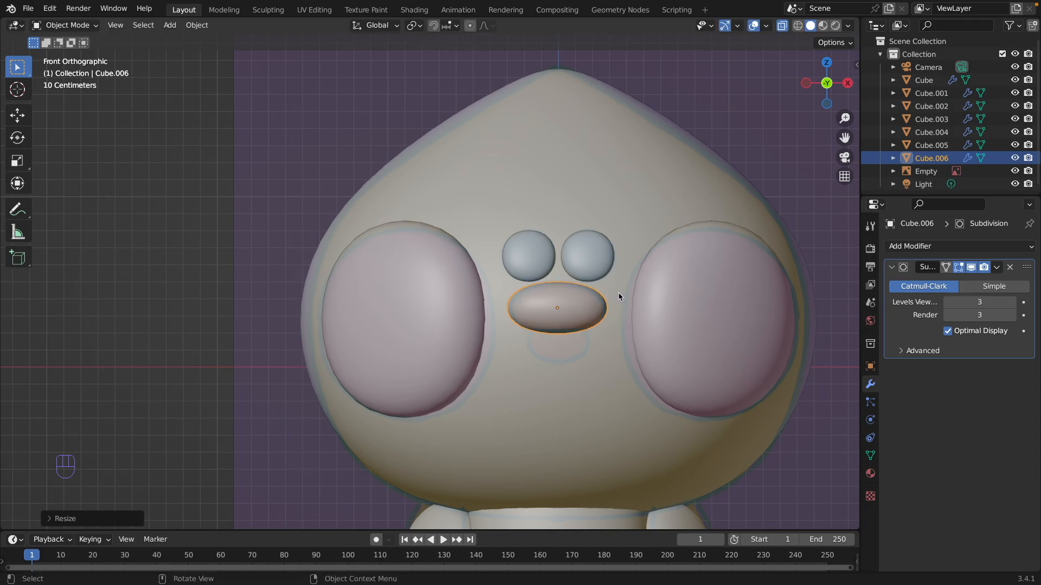
- Duplicate the beak ellipsoid straight down along Z and scale the copy to about 0.7 as the lower beak
key(shift+d)
key(z)
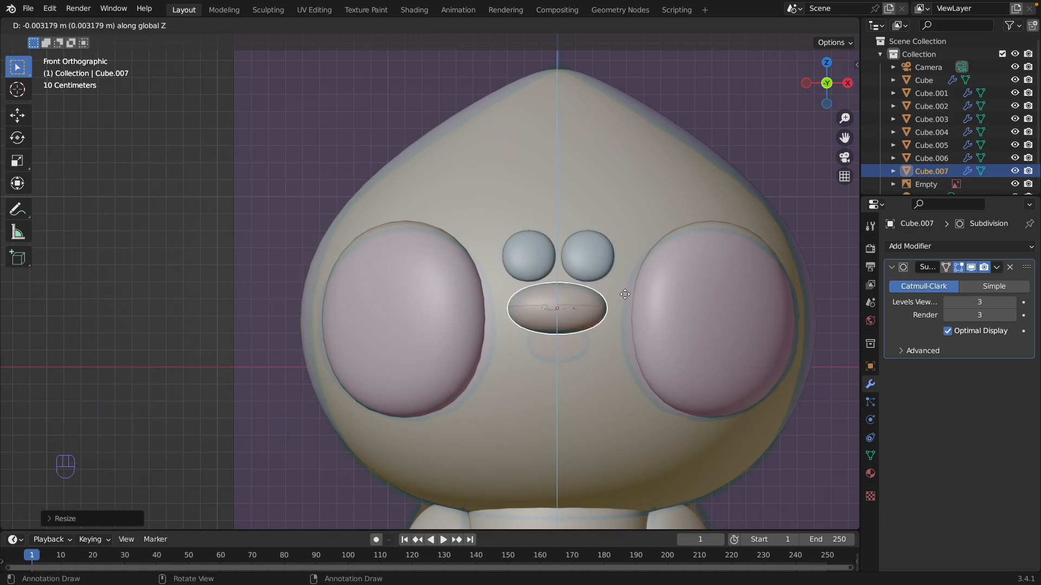
click(626, 332)
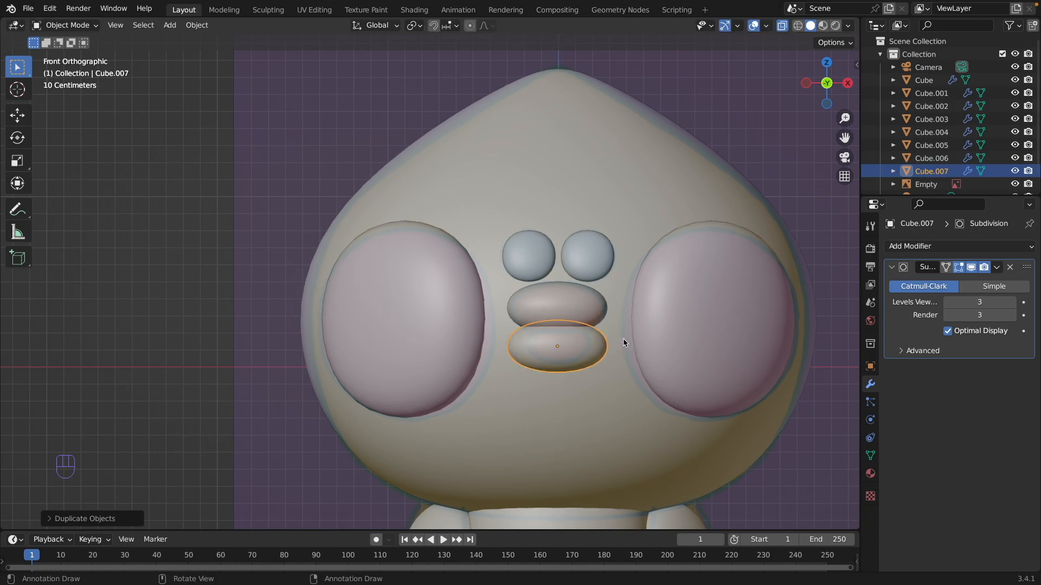
key(s)
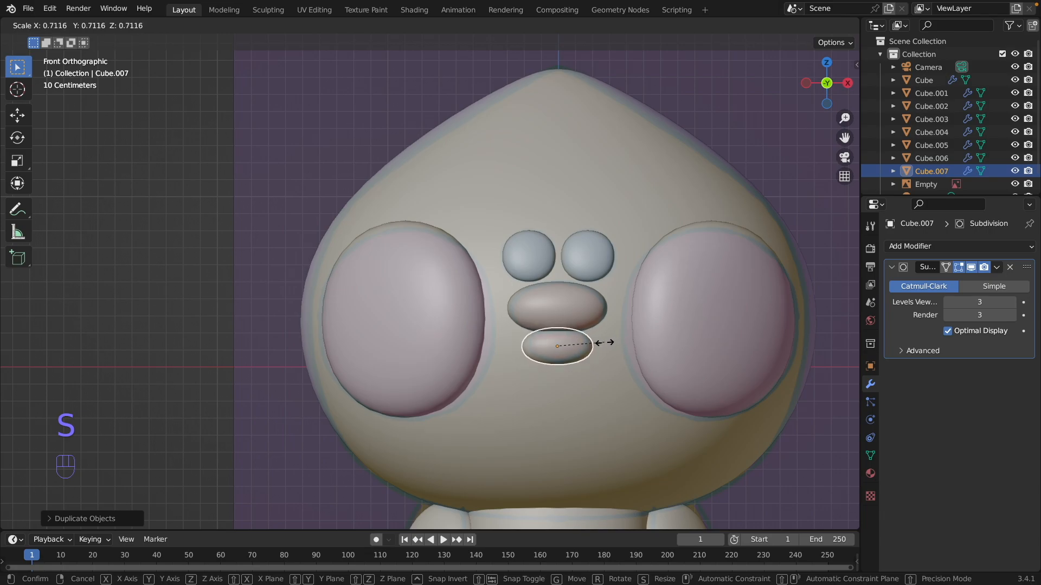
click(603, 341)
- Hide the reference image empty in the viewport
key(ctrl+KP_3)
middle_drag(636, 292, 672, 209)
click(673, 206)
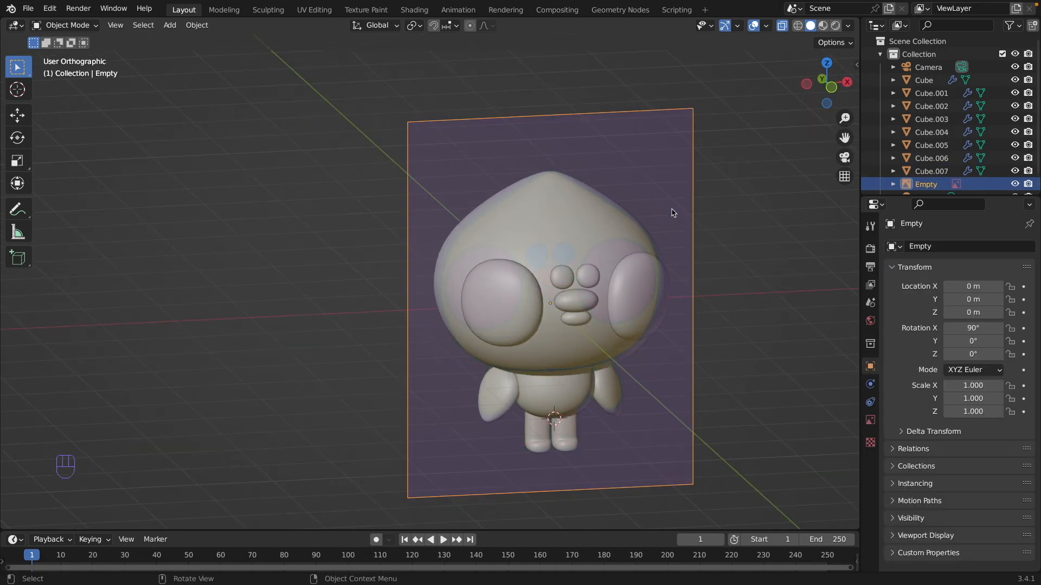
click(1015, 185)
middle_drag(577, 374, 620, 288)
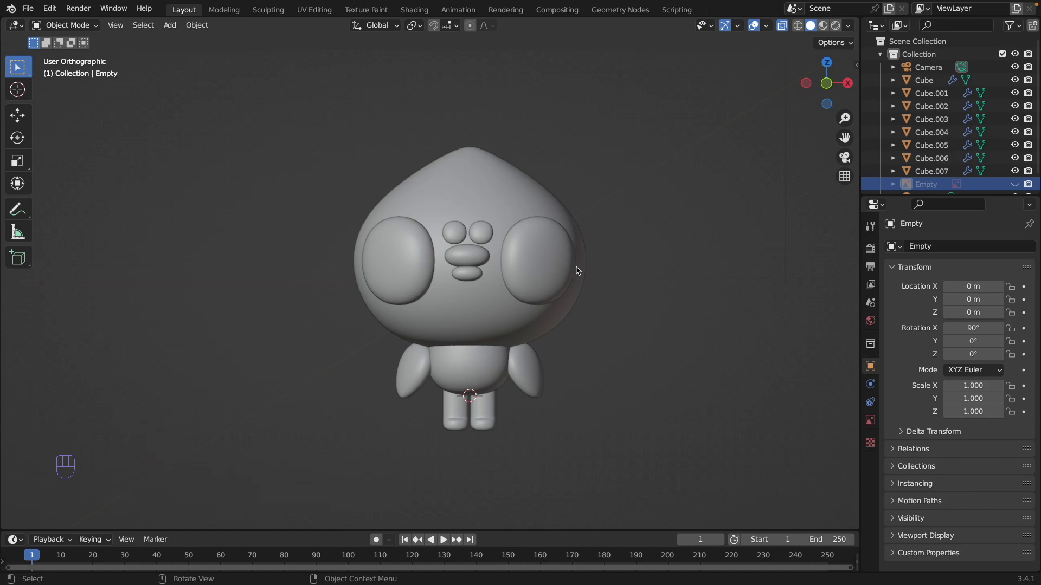
- Add a floor plane just beneath the character's feet at Z about -1.95 m and scale it by 10
key(shift+a)
mouse_move(605, 270)
click(670, 267)
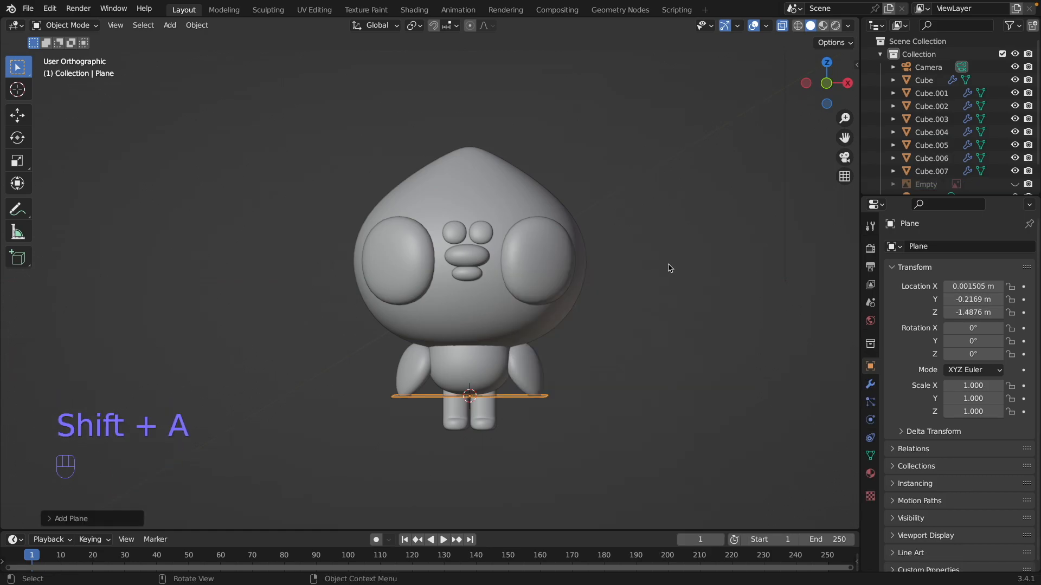
key(grave)
click(634, 247)
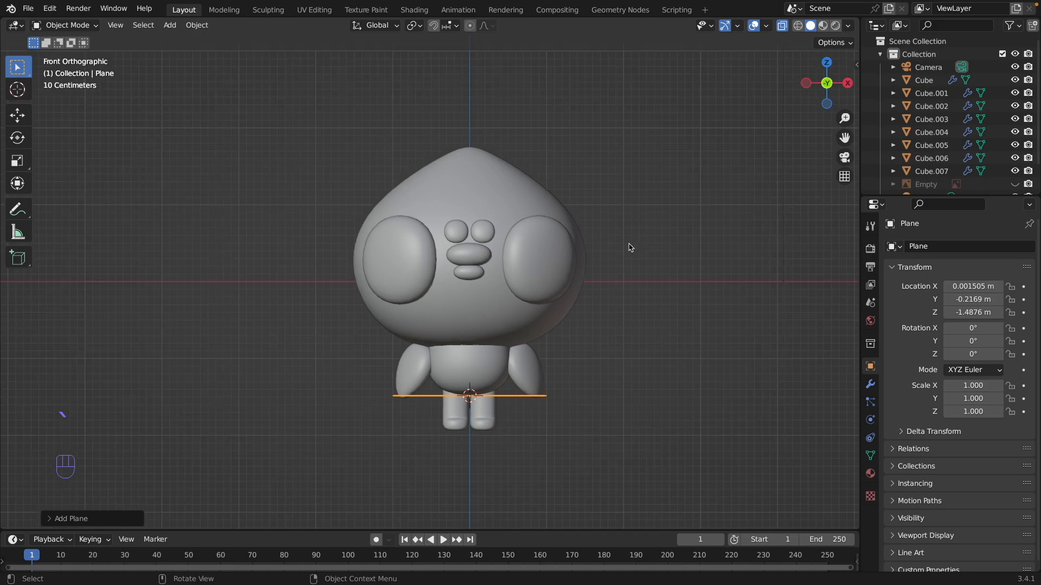
key(g)
key(z)
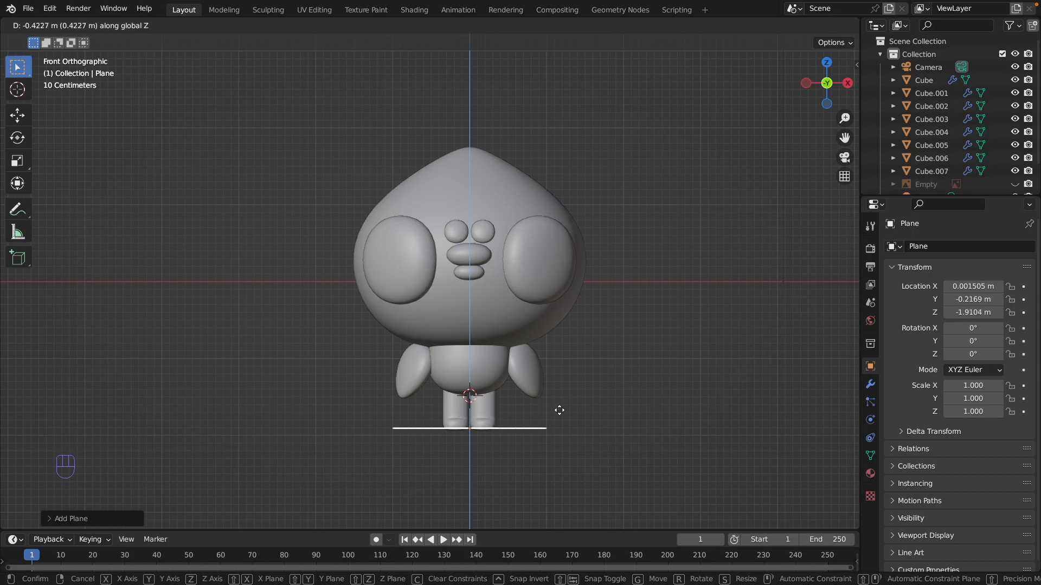
click(562, 413)
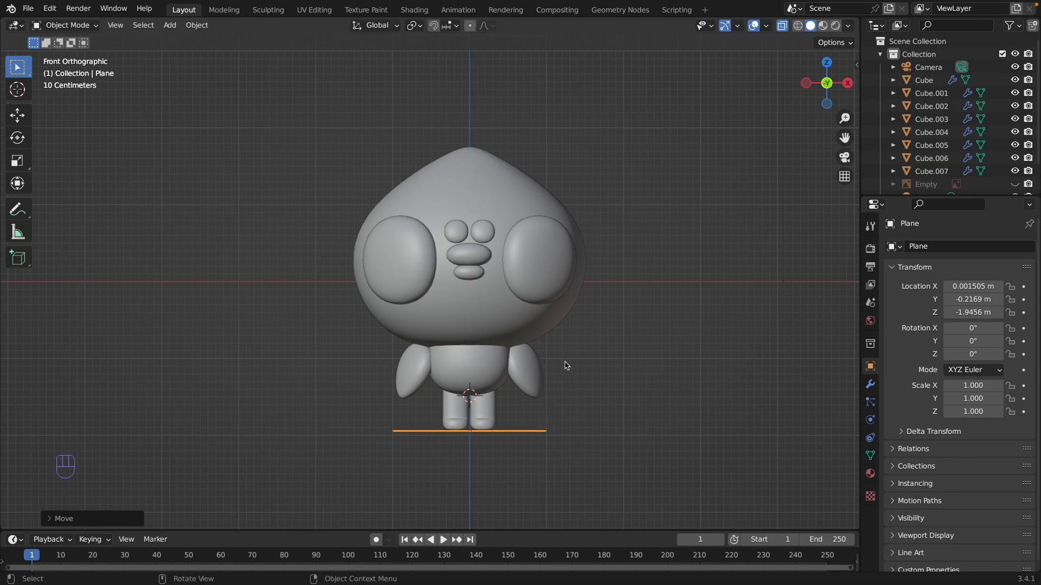
text(s10)
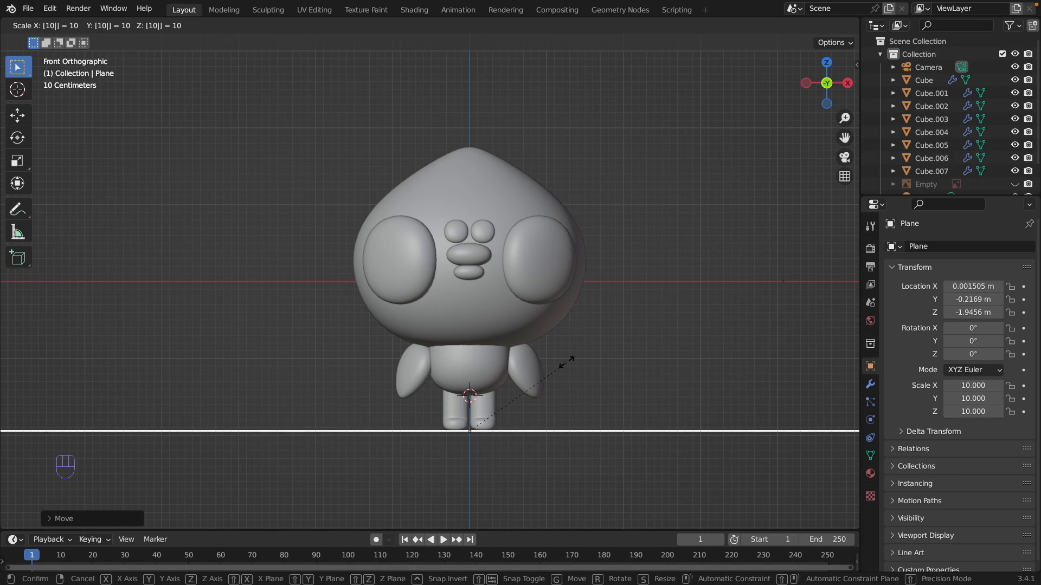
key(Return)
- Extrude the floor plane's rear edge straight up along Z to form a tall backdrop wall behind the character
ctrl+middle_drag(712, 328, 596, 326)
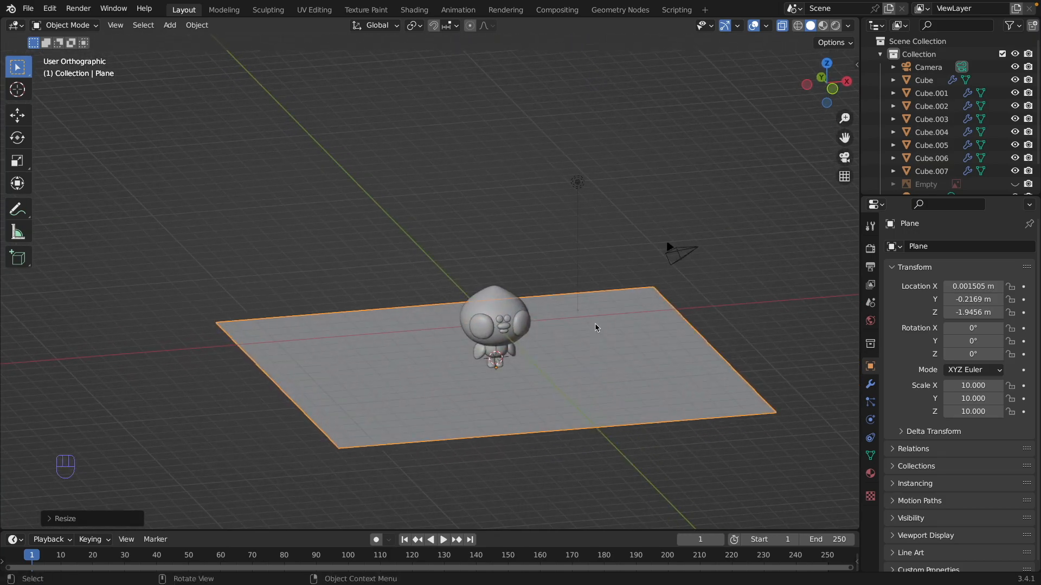
key(Tab)
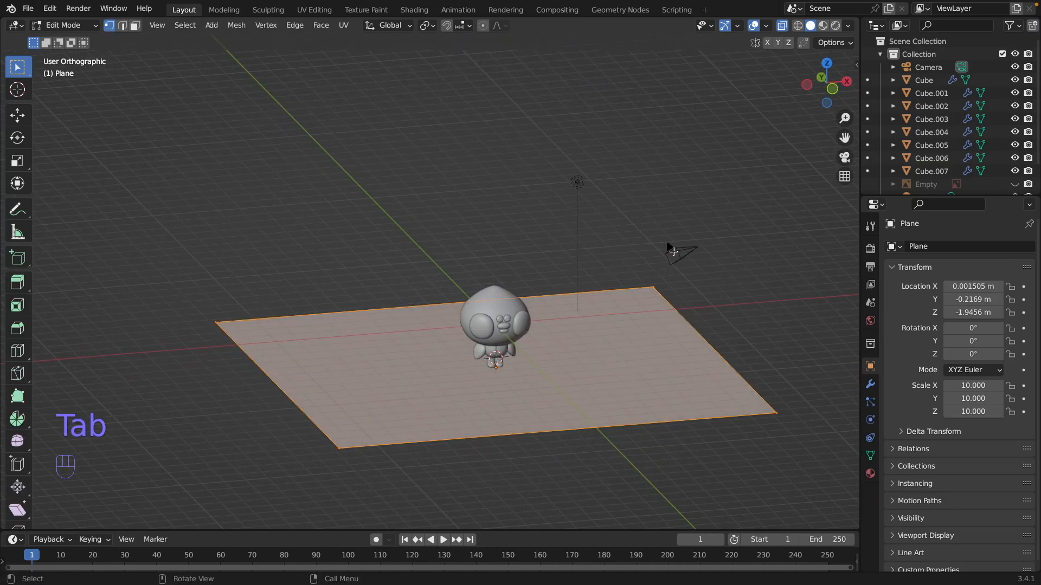
drag(720, 156, 195, 328)
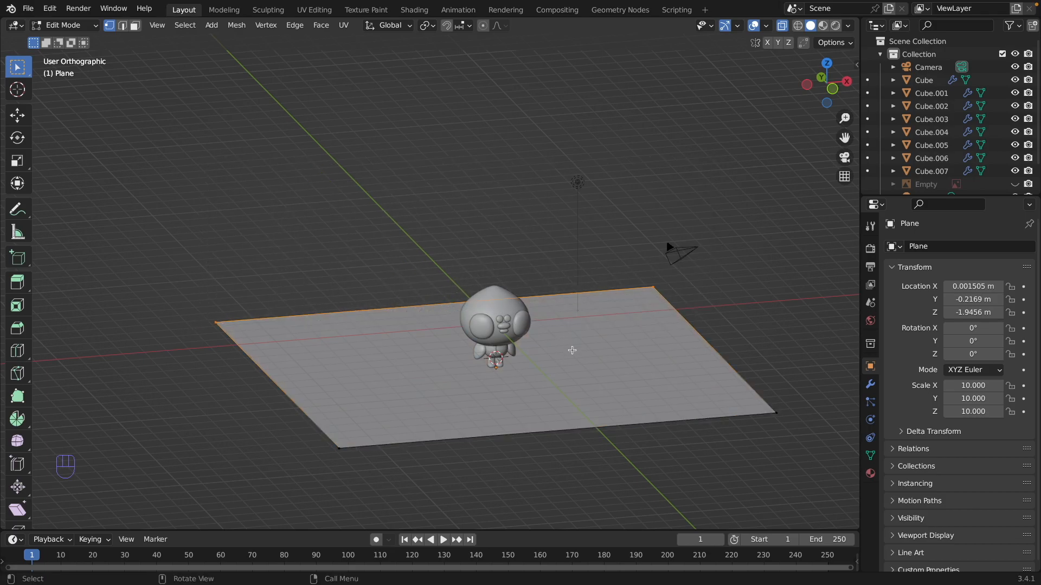
key(e)
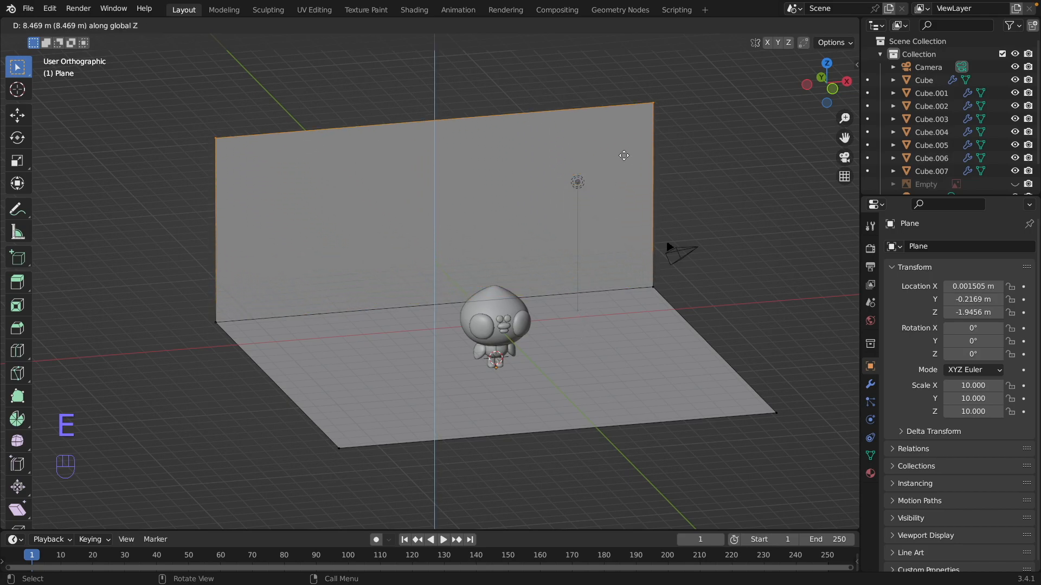
click(631, 112)
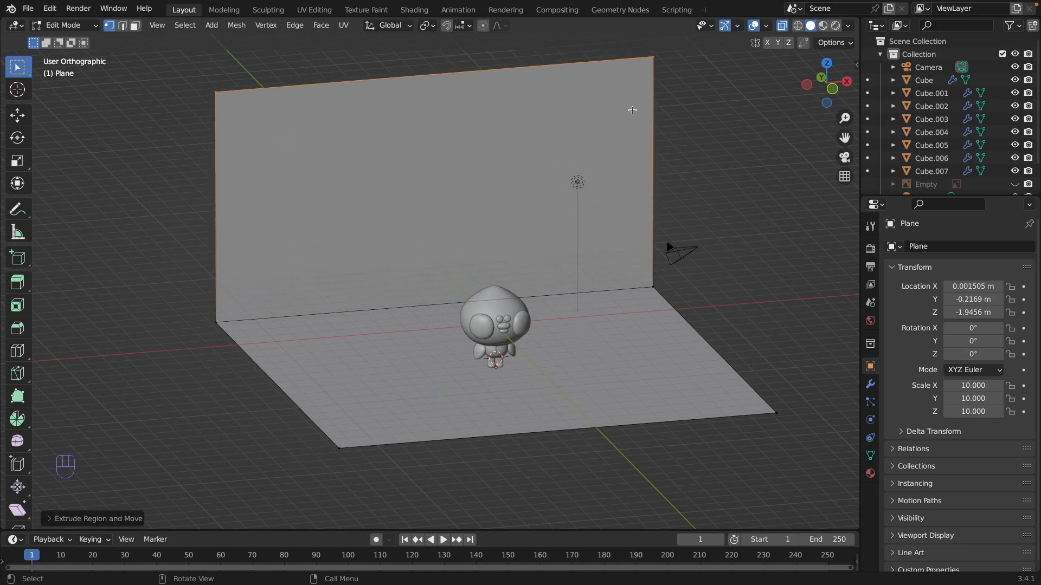
- Add a Bevel modifier to the backdrop with an amount of 0.2 m and 20 segments
click(870, 385)
click(942, 249)
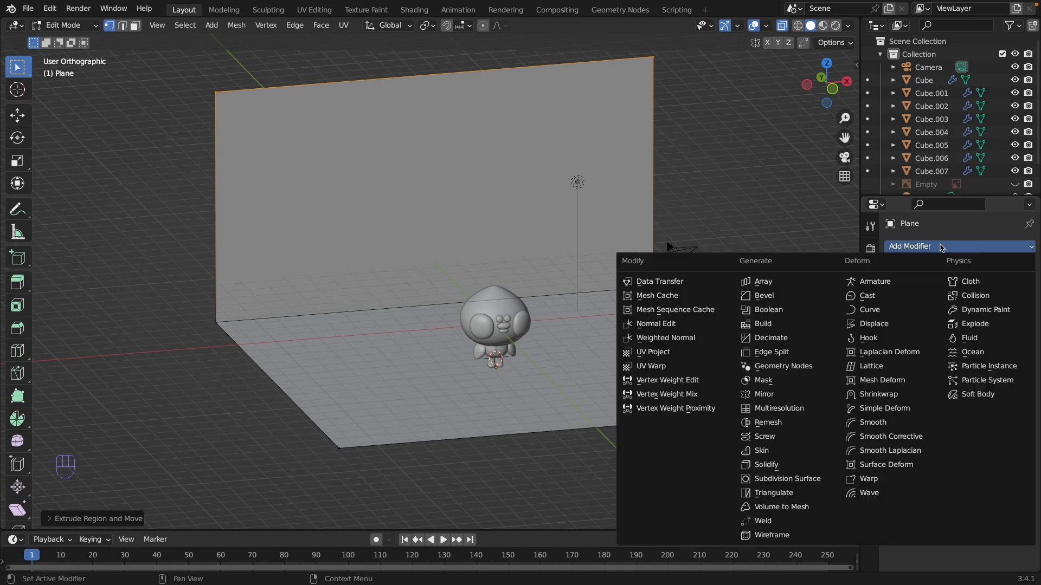
click(797, 299)
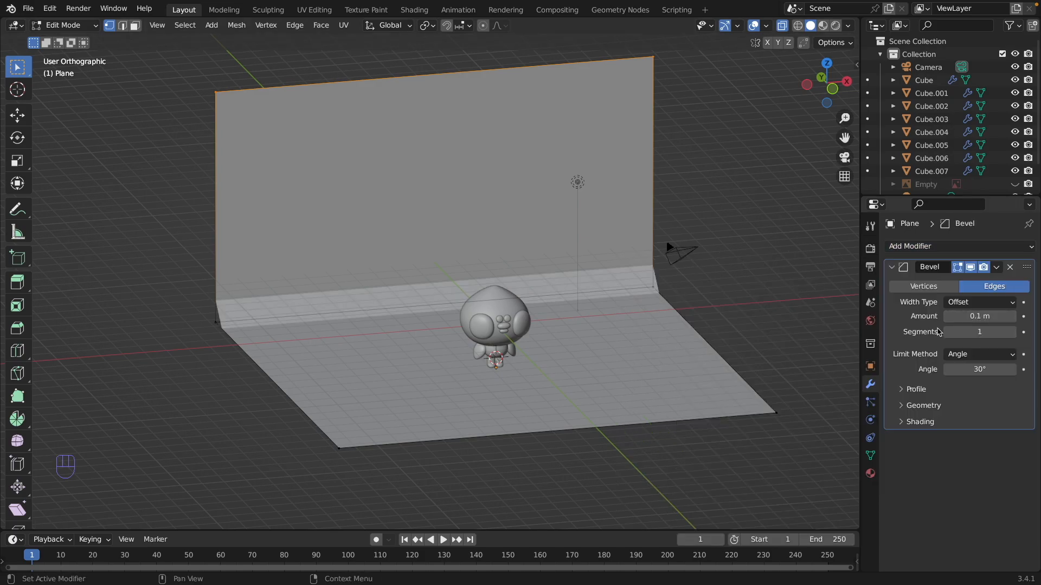
click(976, 317)
key(BackSpace)
key(Return)
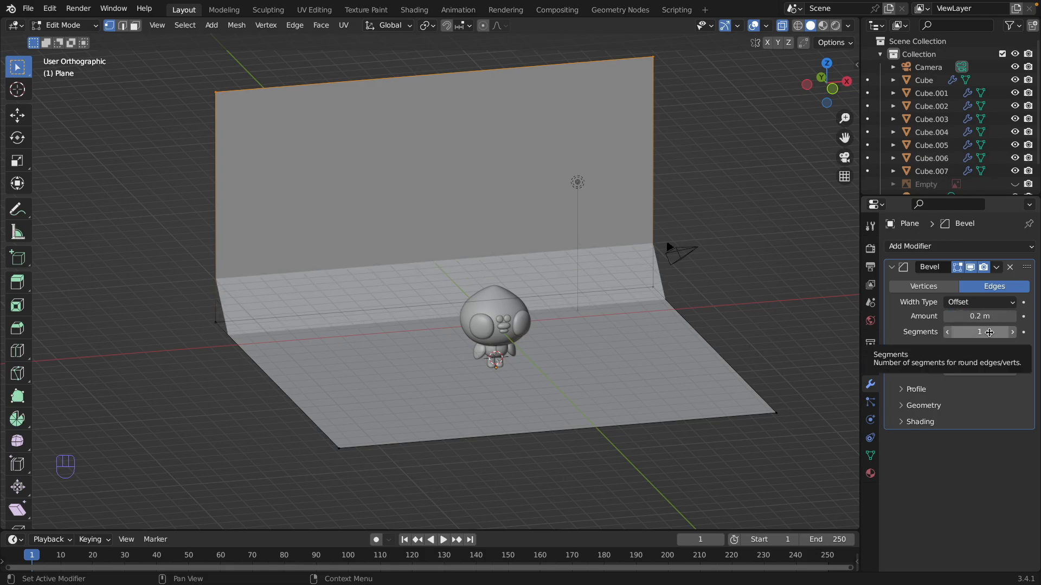
click(989, 332)
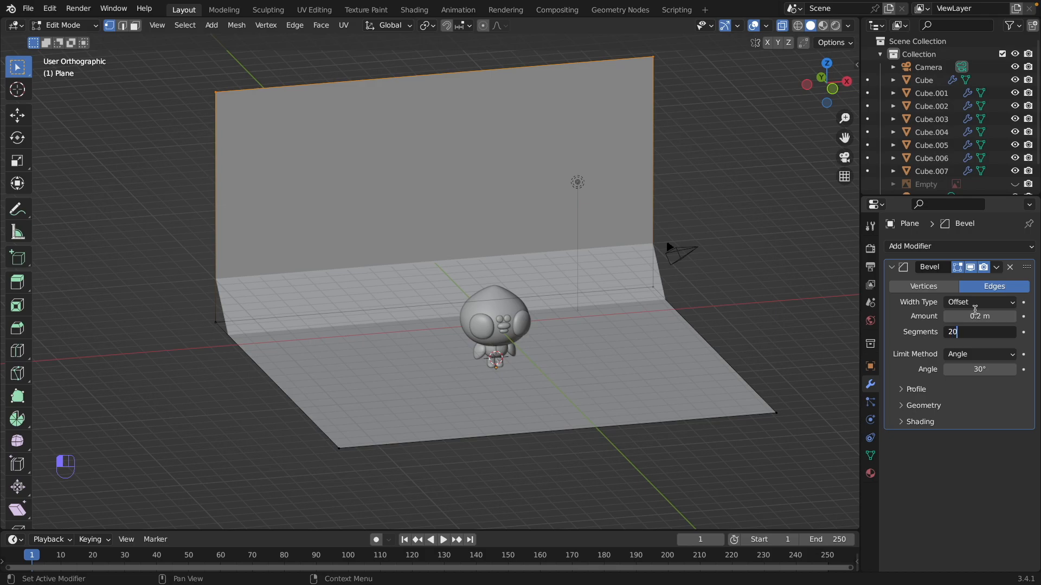
text(20)
key(Return)
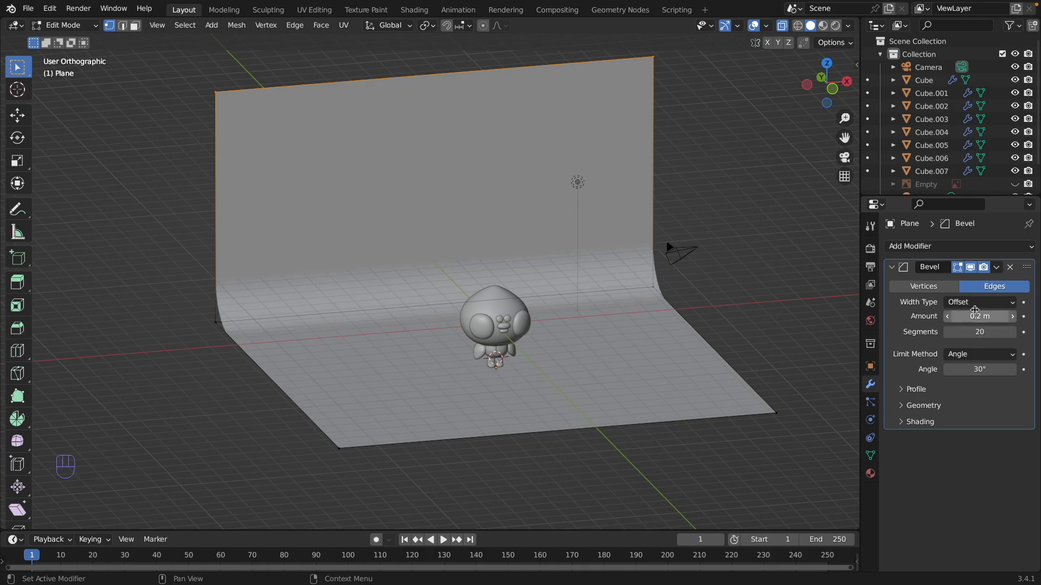
- Return to Object Mode and apply Shade Smooth to the backdrop
key(Tab)
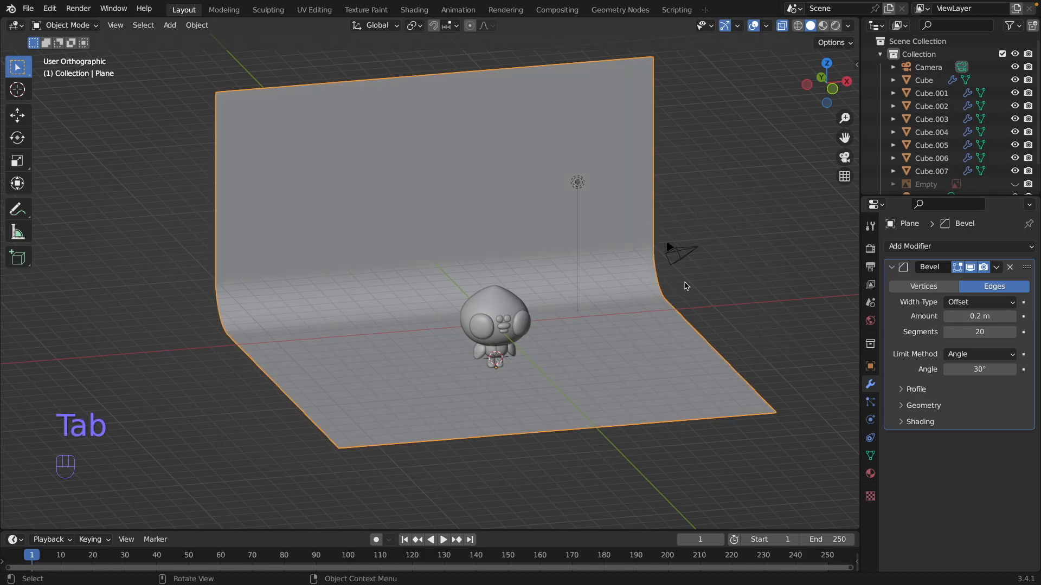
right_click(712, 276)
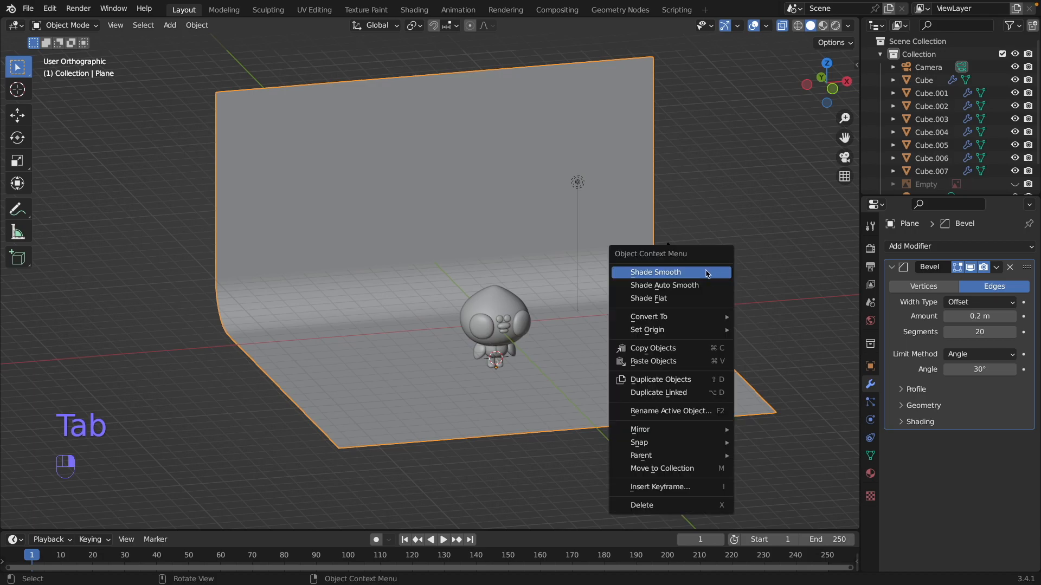
click(708, 273)
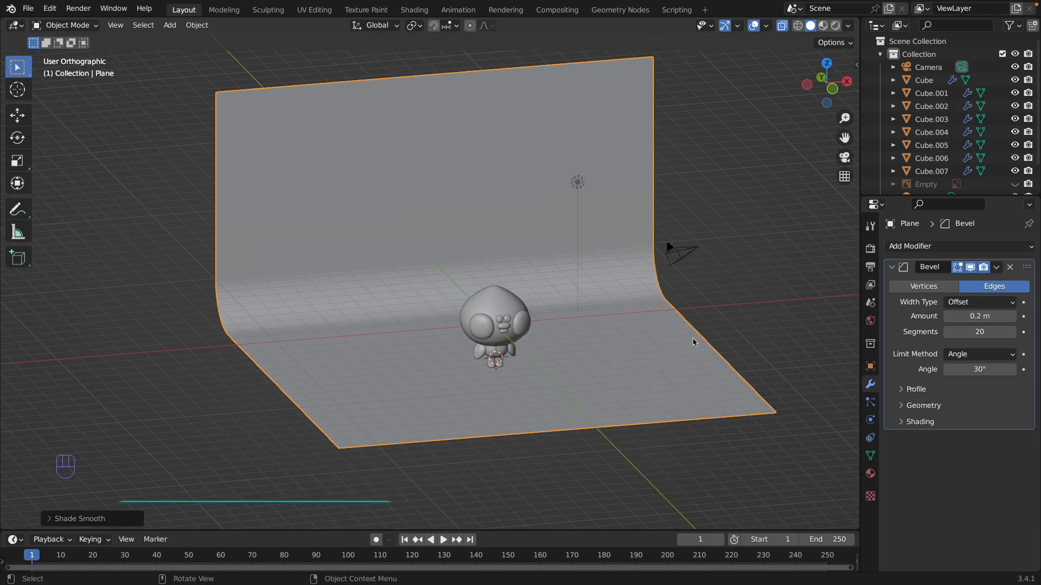
- Create a new material on the backdrop and name it BG
click(870, 474)
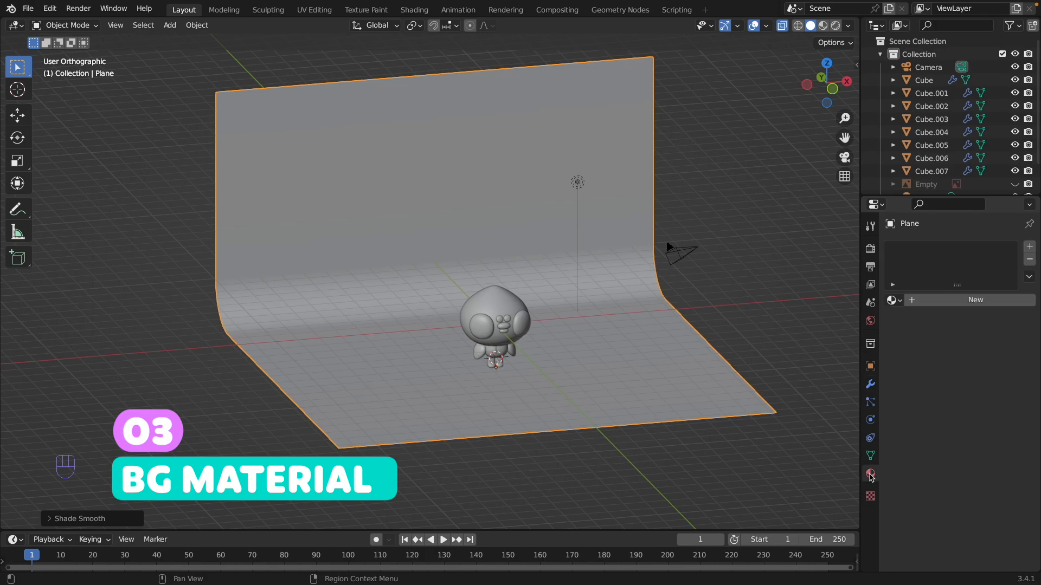
click(962, 302)
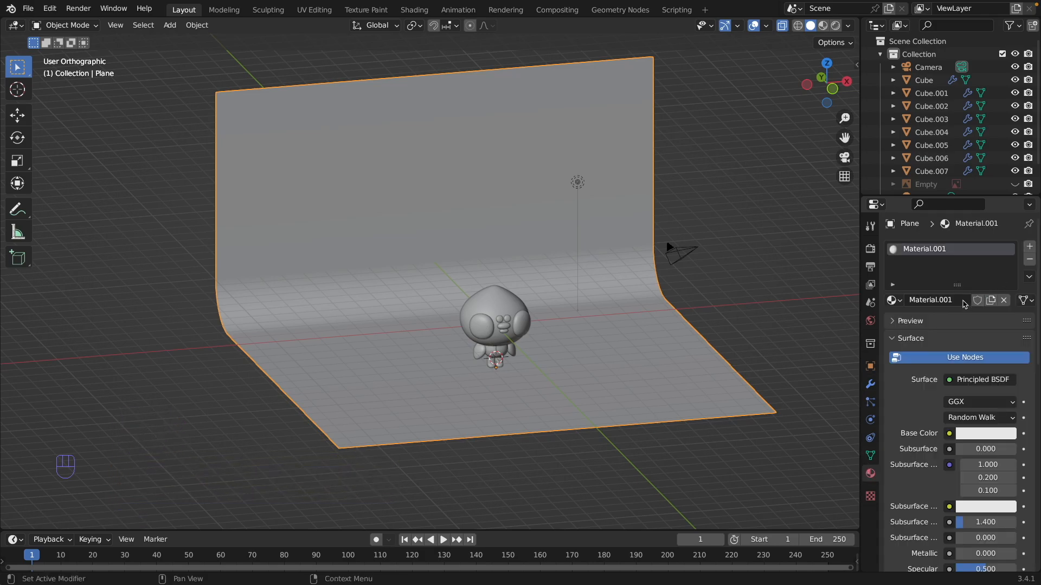
click(957, 299)
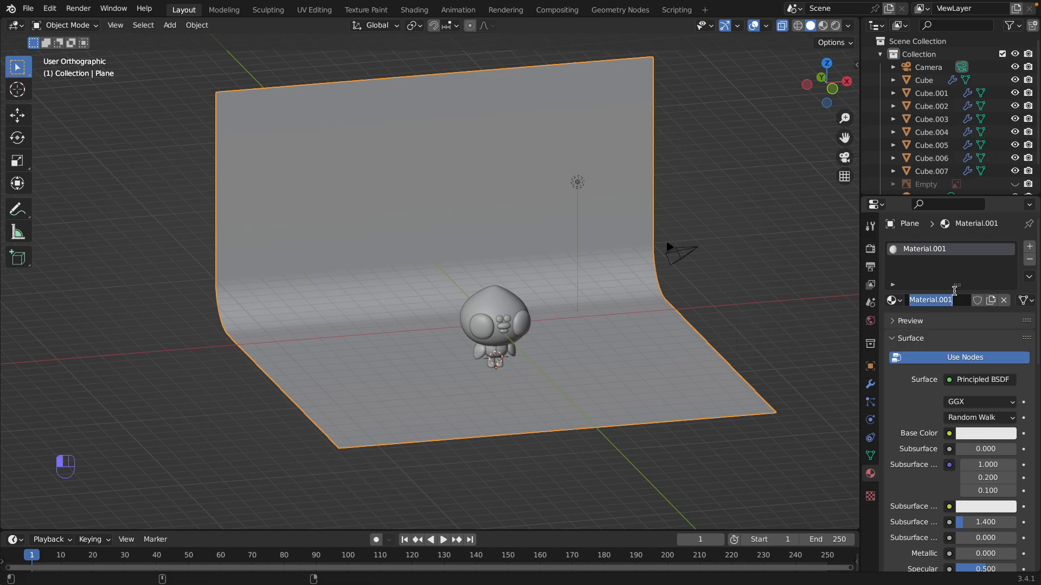
text(BG)
key(Return)
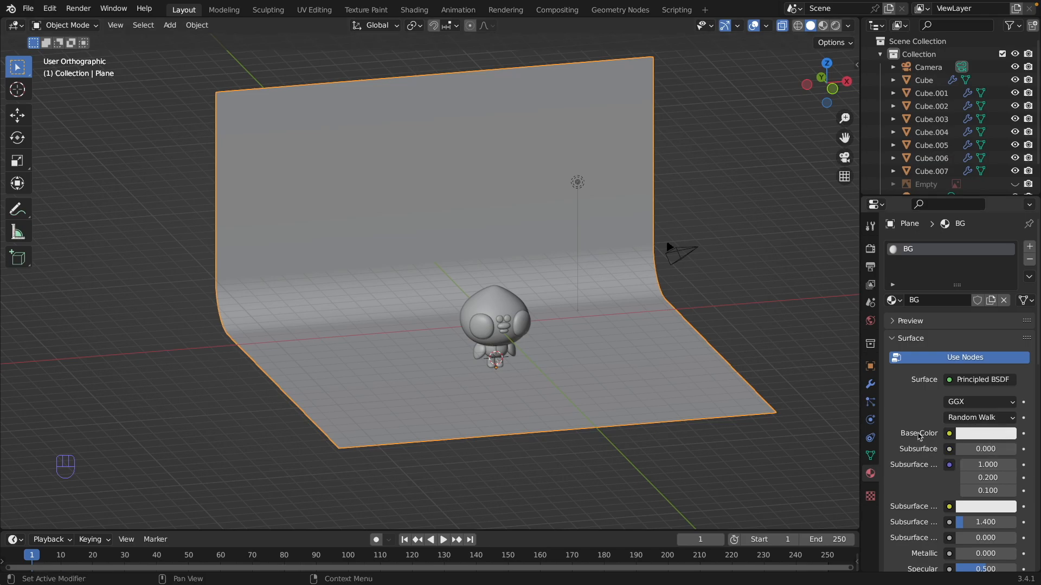
- Set the BG material's base color to hex C191FF and switch the viewport to Material Preview shading
click(982, 436)
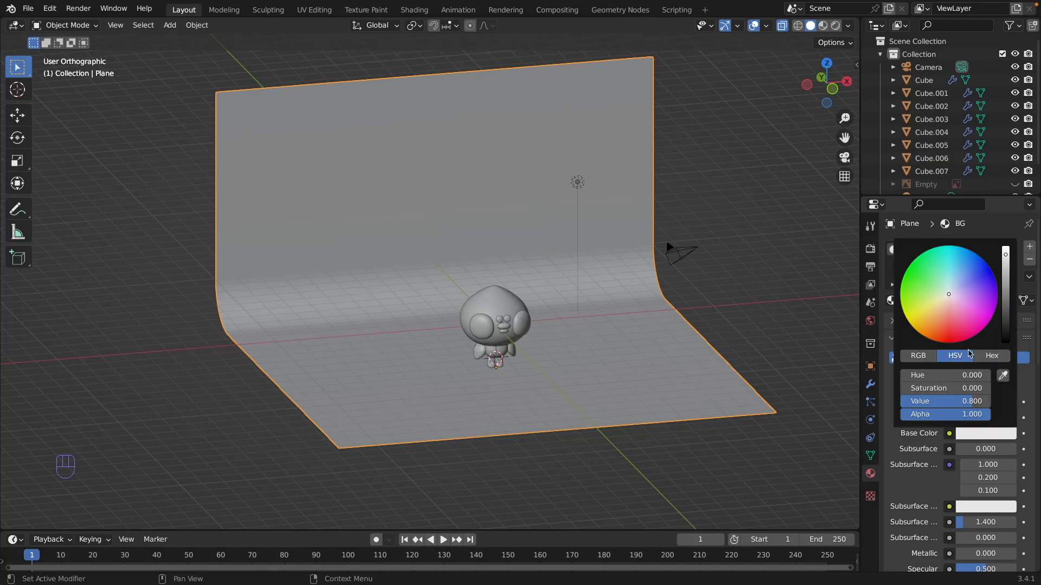
click(992, 360)
click(979, 377)
text(C191FF)
key(Return)
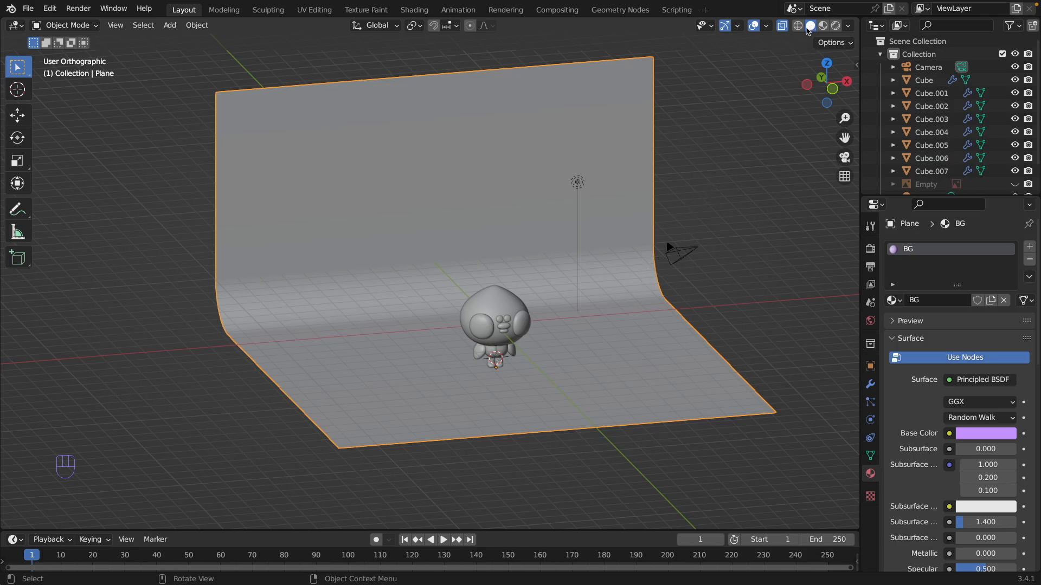
click(822, 26)
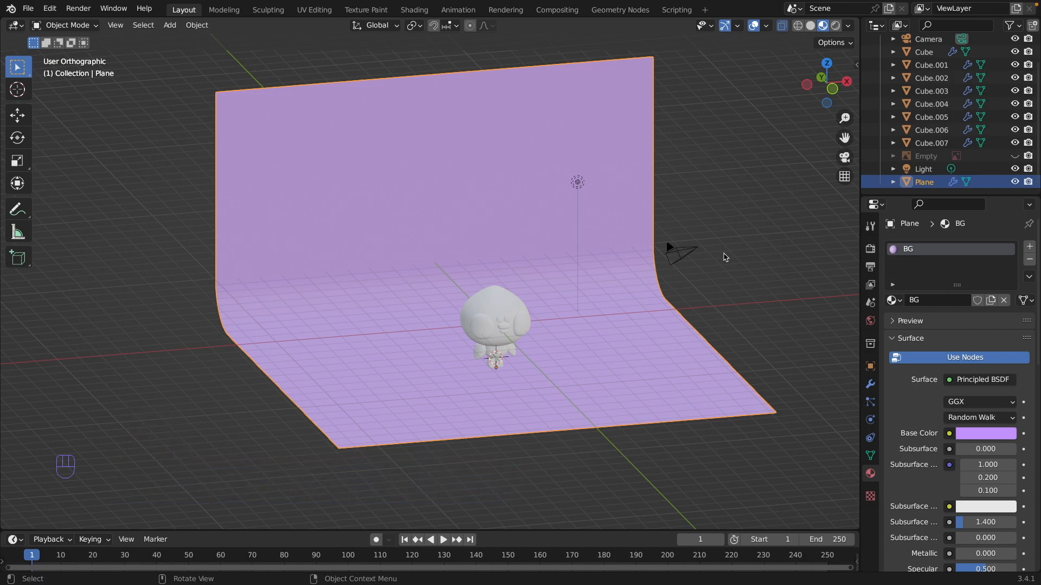
- Select the character's head and rename its material playdoh_yellow
click(511, 302)
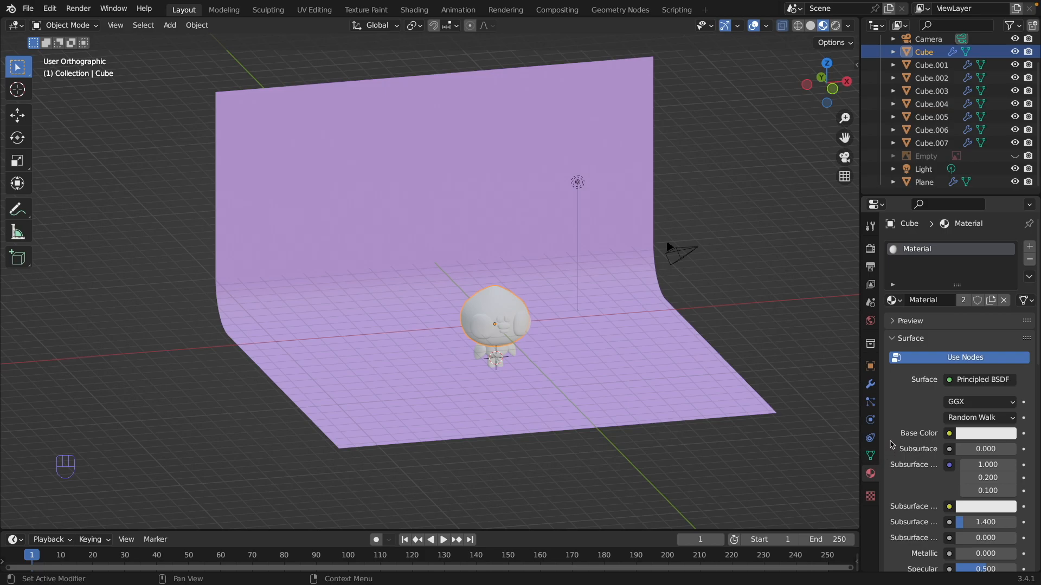
click(941, 300)
text(ydoh_yellow)
key(Return)
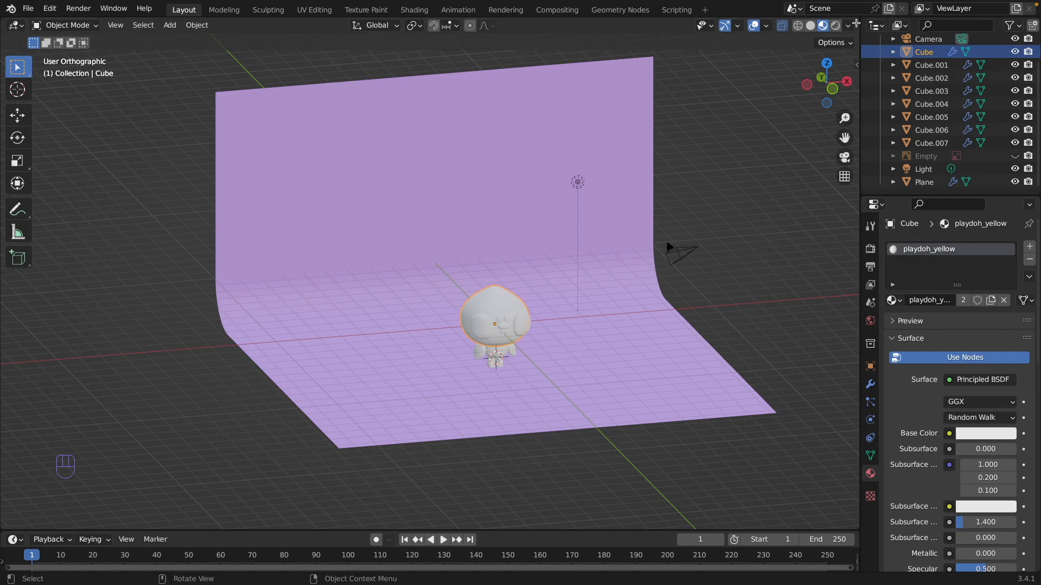
- Split the 3D viewport vertically and turn the new area into a Shader Editor with its sidebar hidden
drag(858, 21, 404, 47)
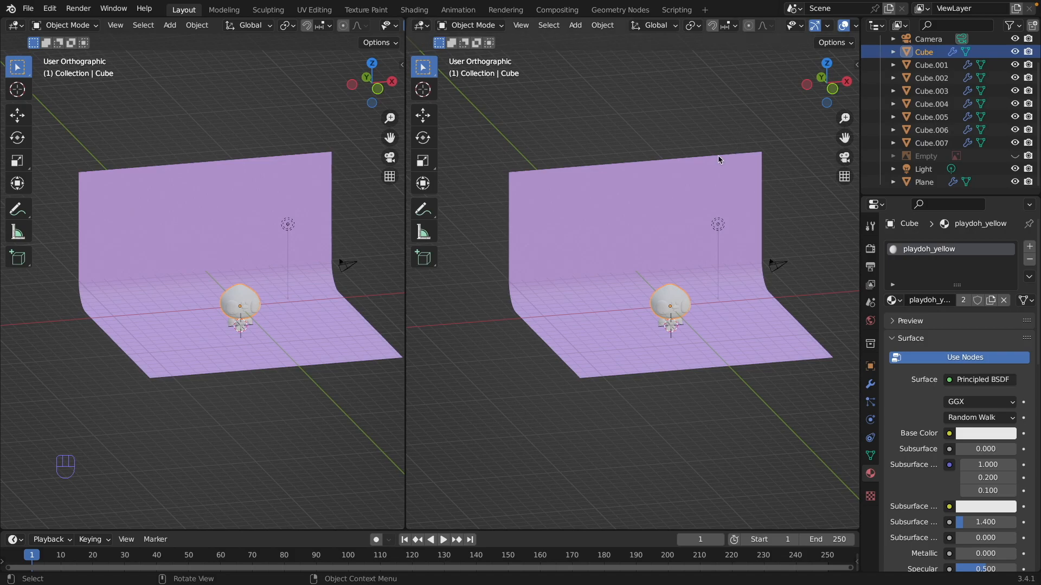
click(425, 26)
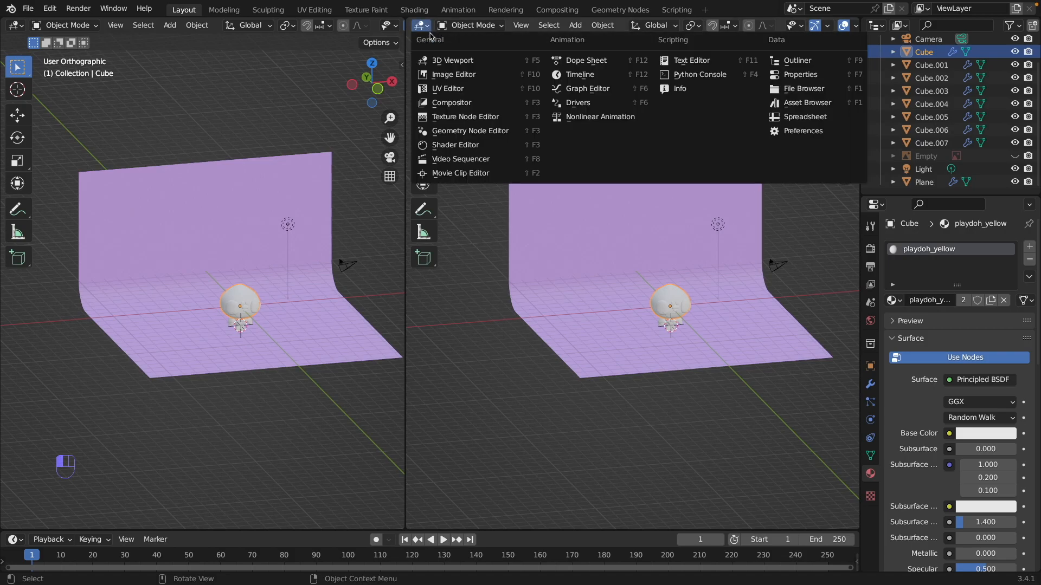
click(489, 149)
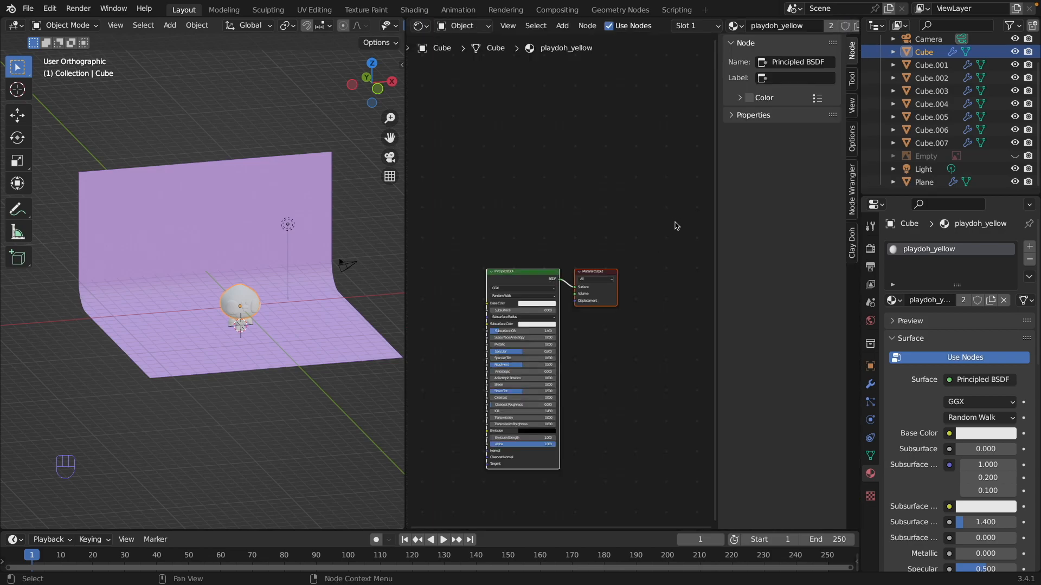
key(n)
shift+middle_drag(704, 331, 803, 259)
shift+middle_drag(805, 257, 838, 219)
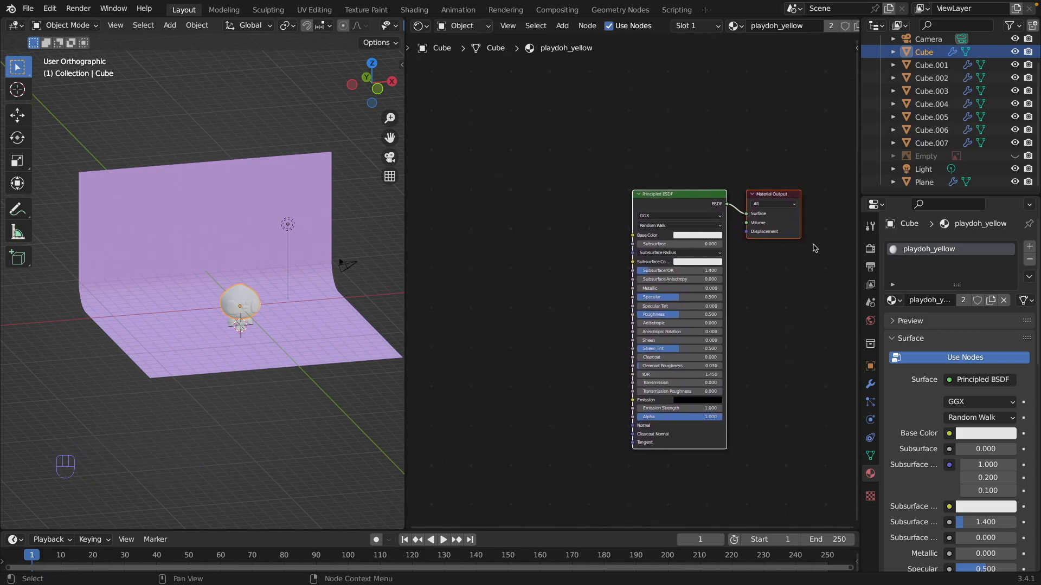
- Set the playdoh_yellow material's base color to hex FFD219 on the Principled BSDF node
click(703, 237)
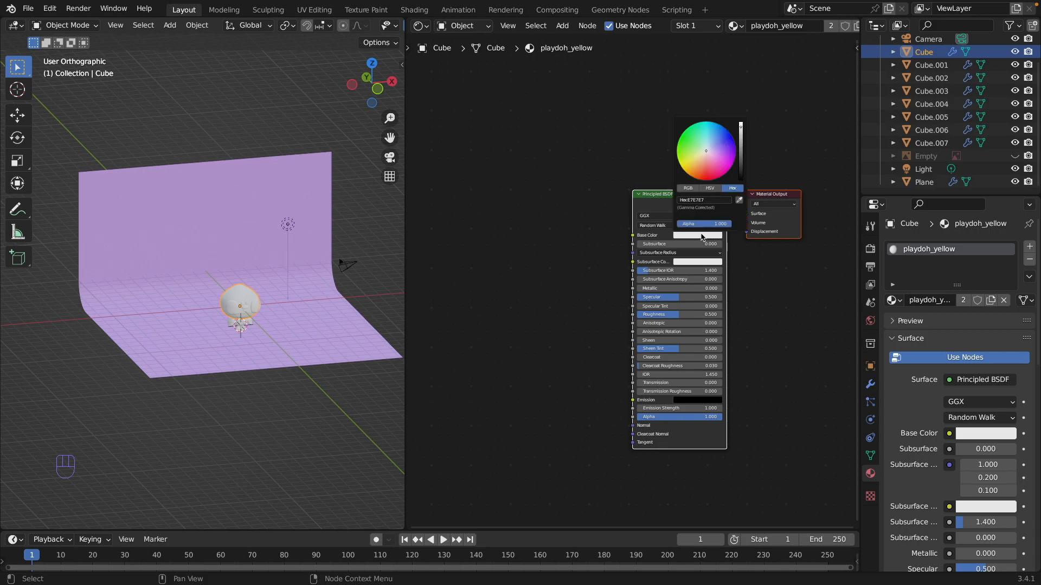
click(704, 200)
text(FFD219)
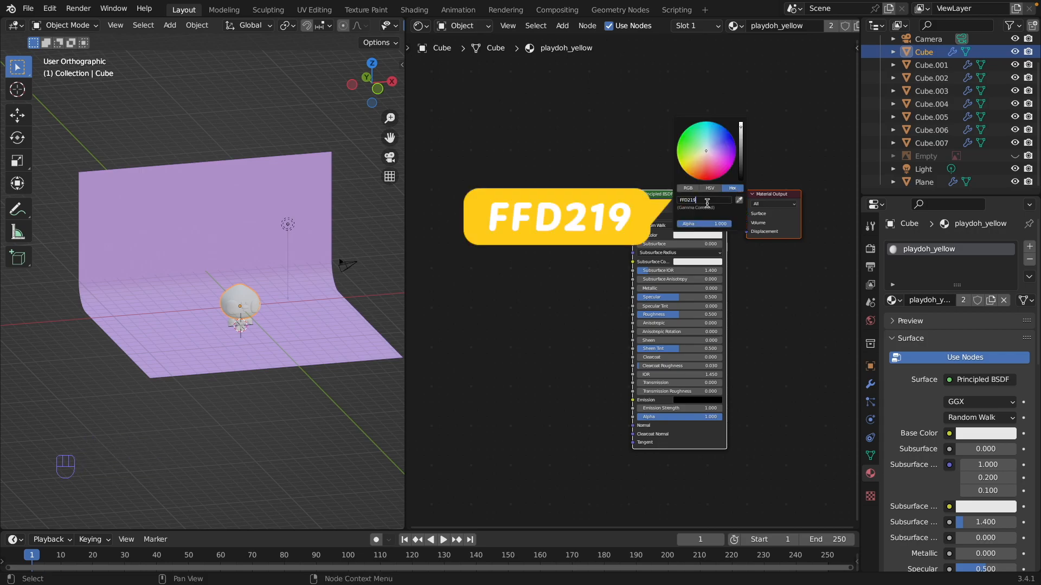
key(Return)
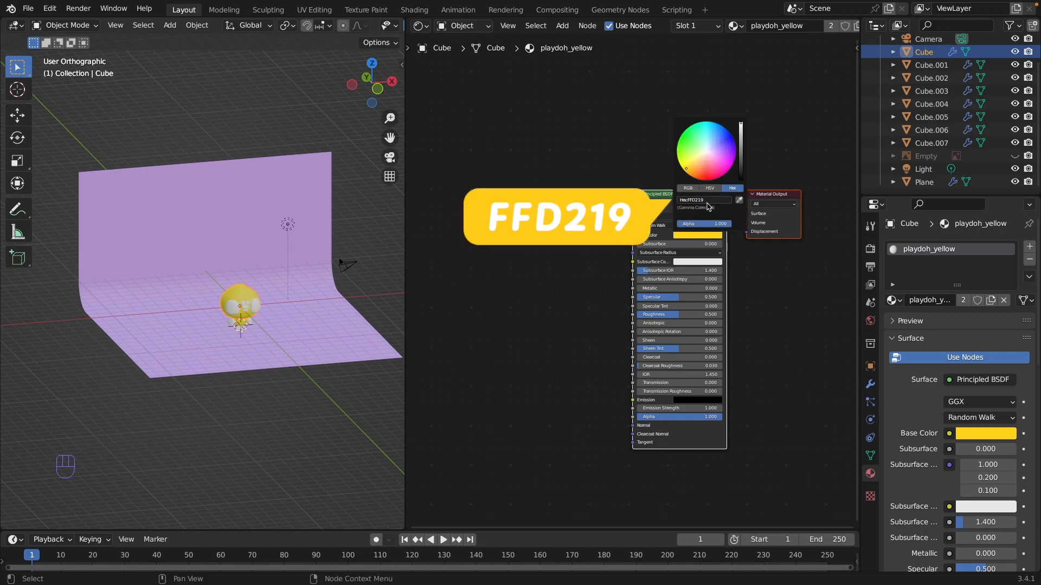
- Set the playdoh_yellow material's Subsurface to 0.1 and copy its base color to the Subsurface Color
ctrl+middle_drag(236, 322, 296, 218)
shift+middle_drag(296, 218, 260, 278)
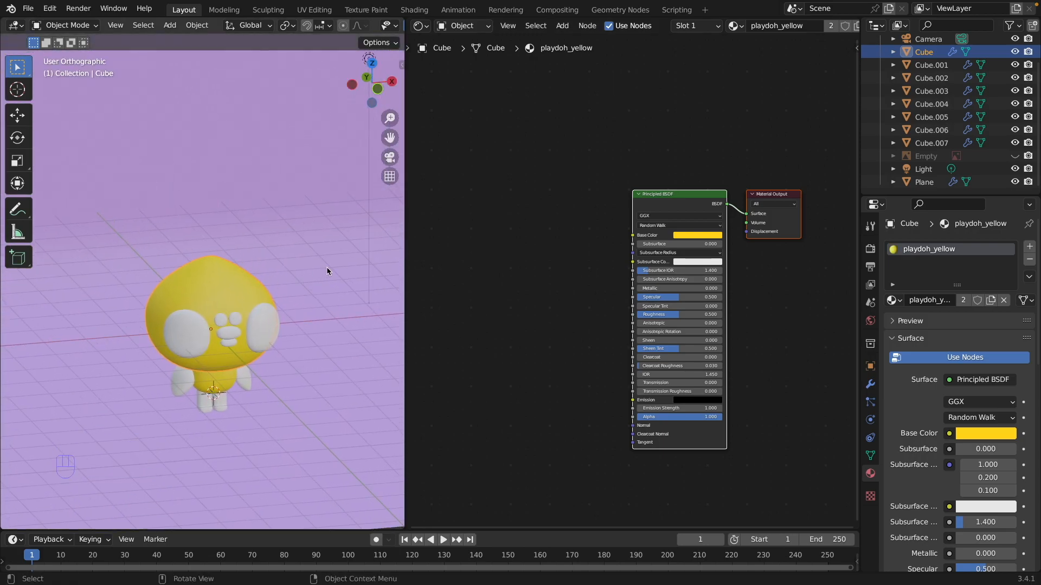
alt+middle_drag(326, 266, 263, 223)
shift+middle_drag(270, 375, 347, 277)
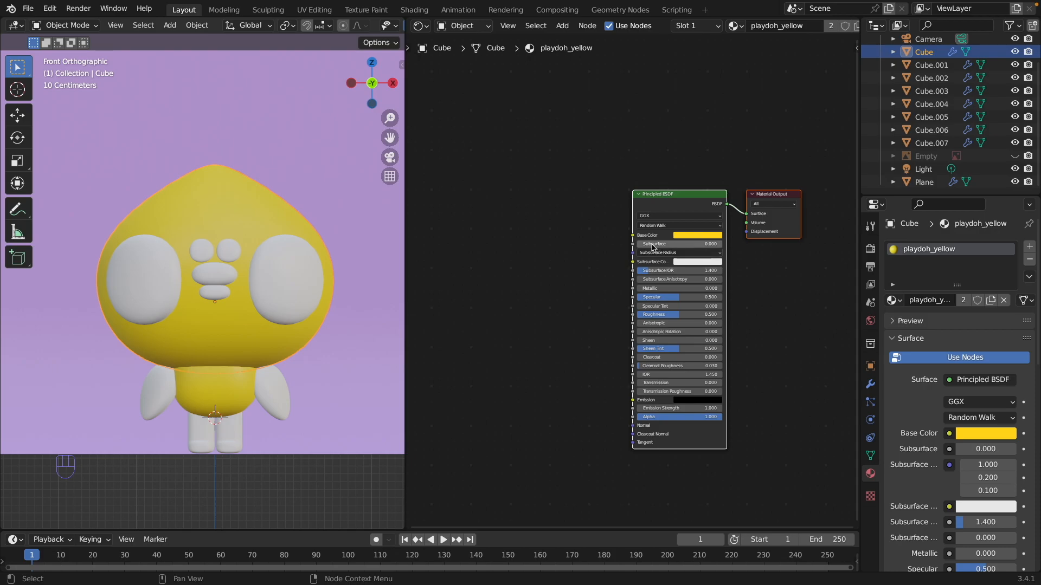
ctrl+middle_drag(662, 249, 728, 198)
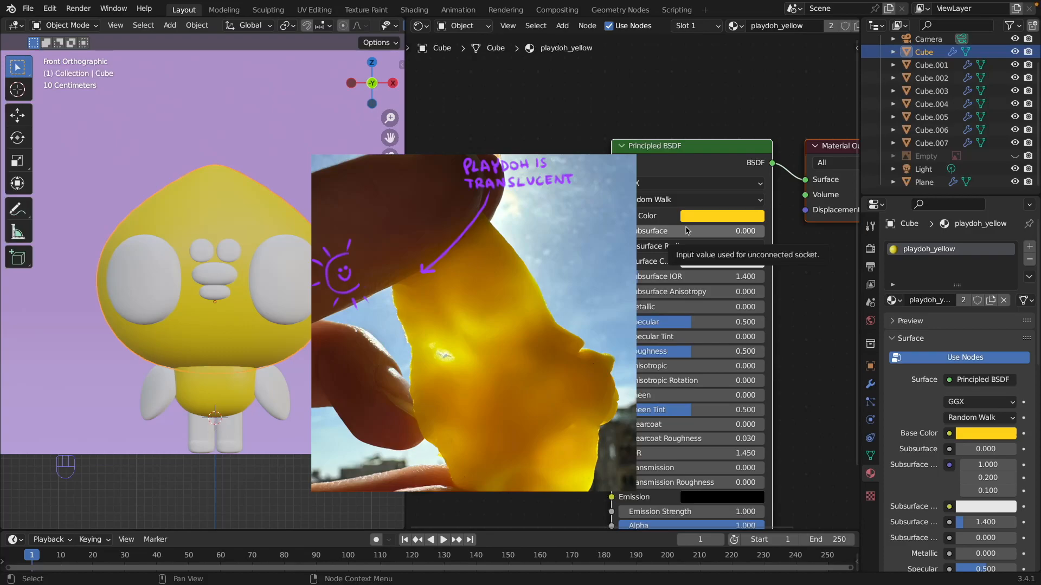
click(746, 232)
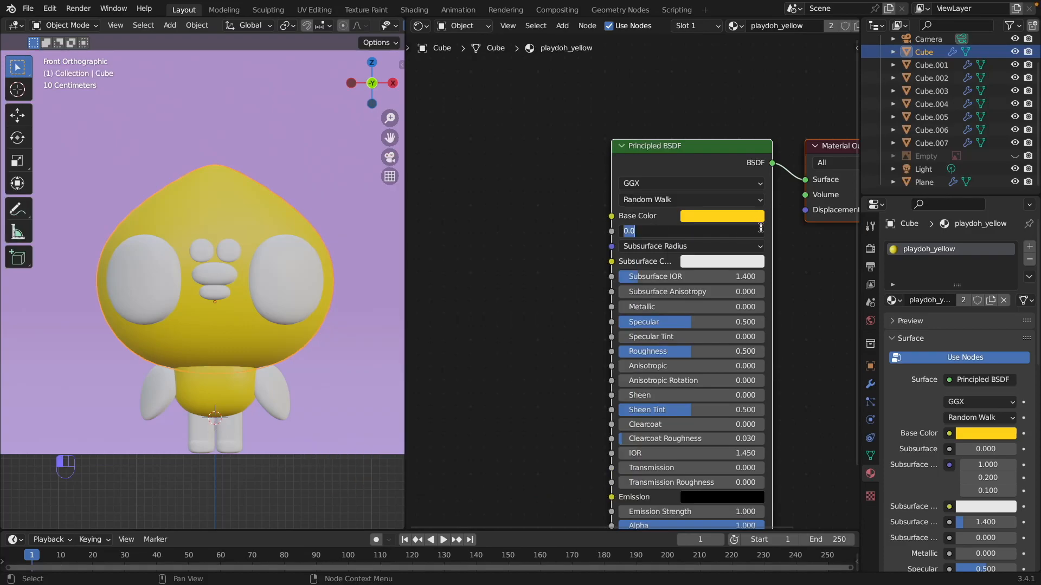
text(.1)
key(Return)
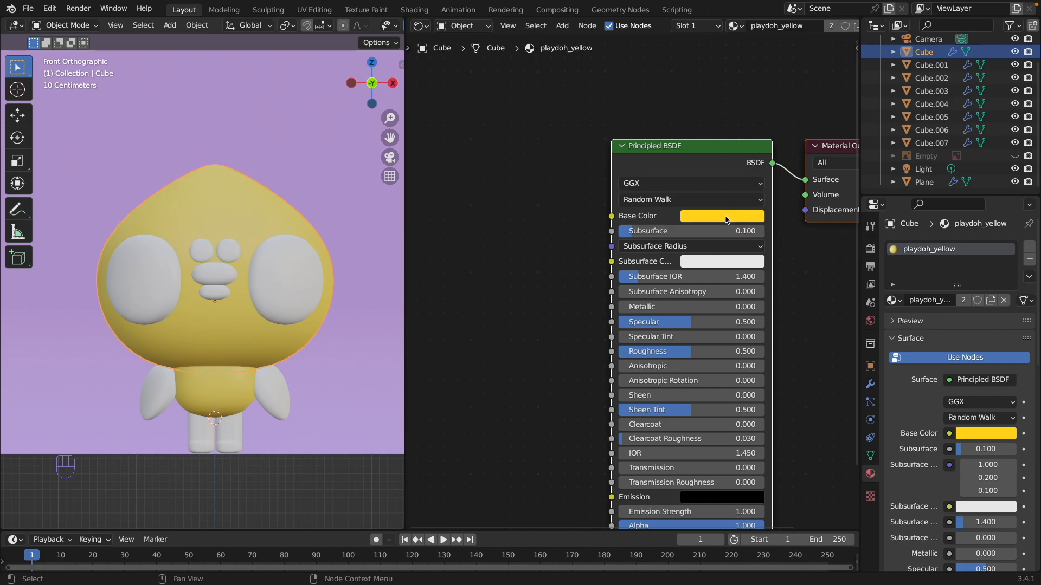
key(super+c)
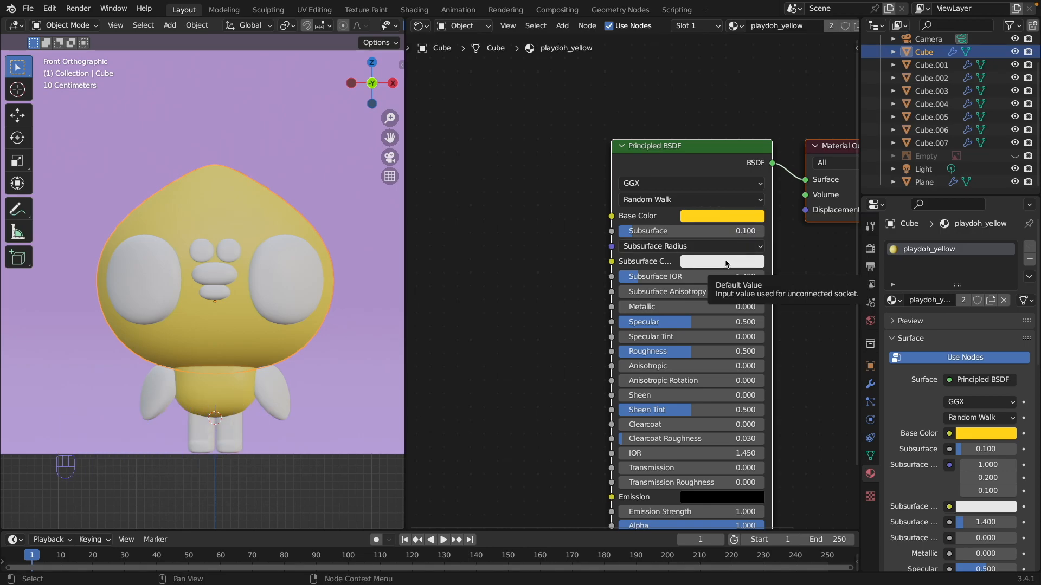
key(super+v)
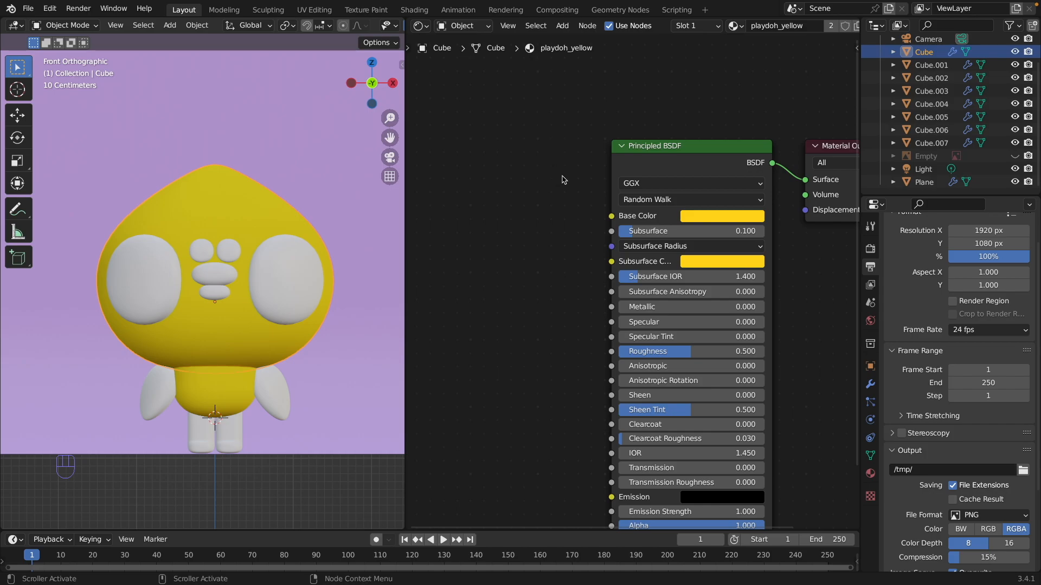
- Add an Image Texture node and place it beside the input side of the Principled BSDF
key(shift+a)
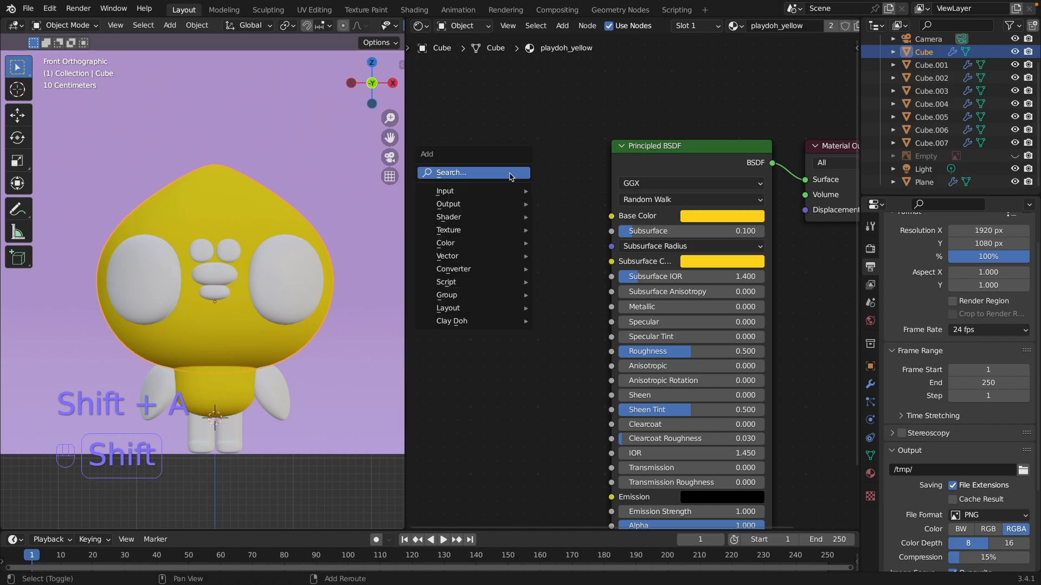
mouse_move(501, 229)
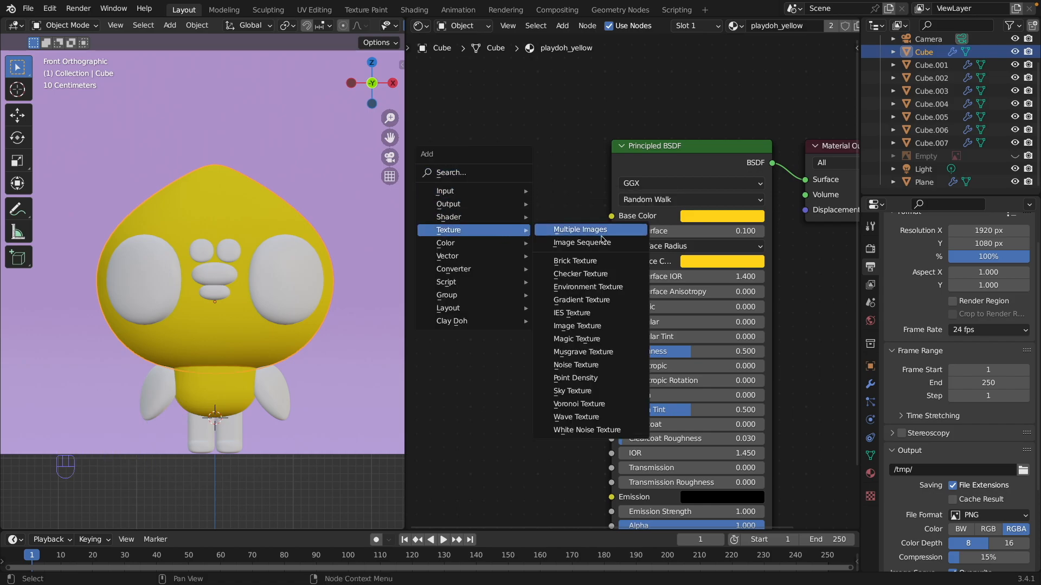
click(606, 327)
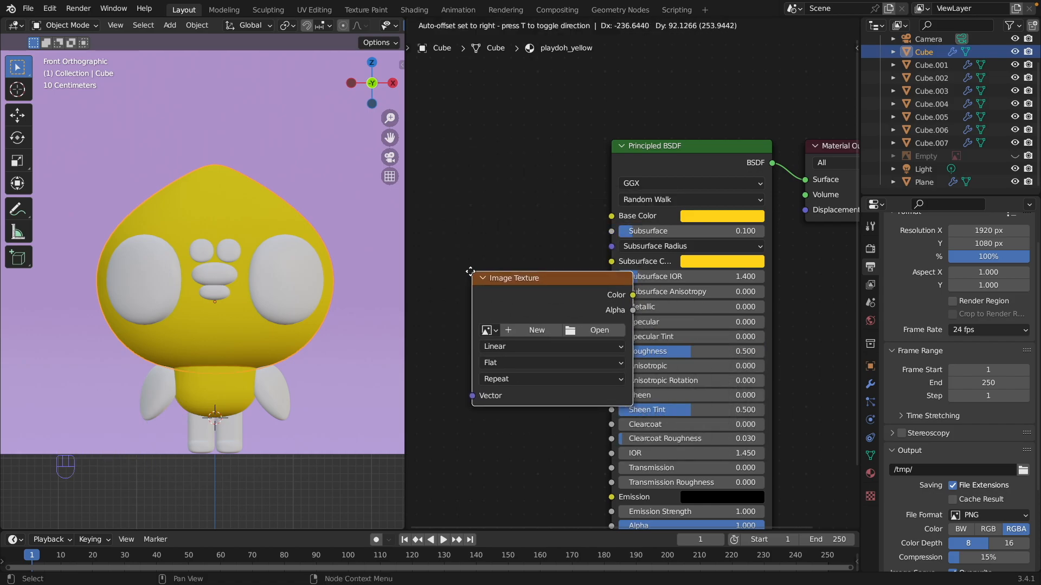
click(550, 240)
key(Home)
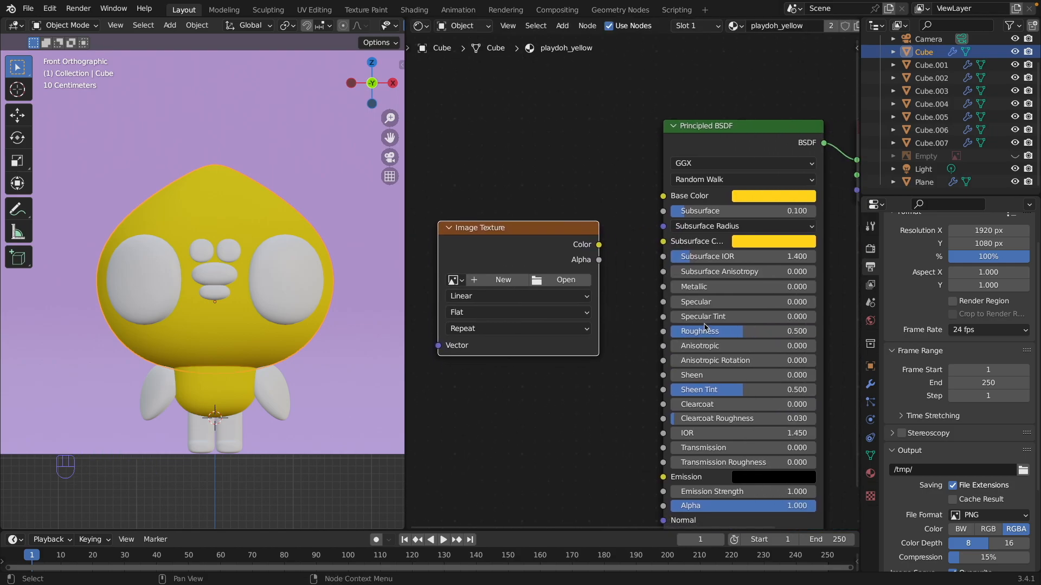
- Load Fingerprints.png into the Image Texture node and connect its Color output to the Principled BSDF's Base Color
click(571, 286)
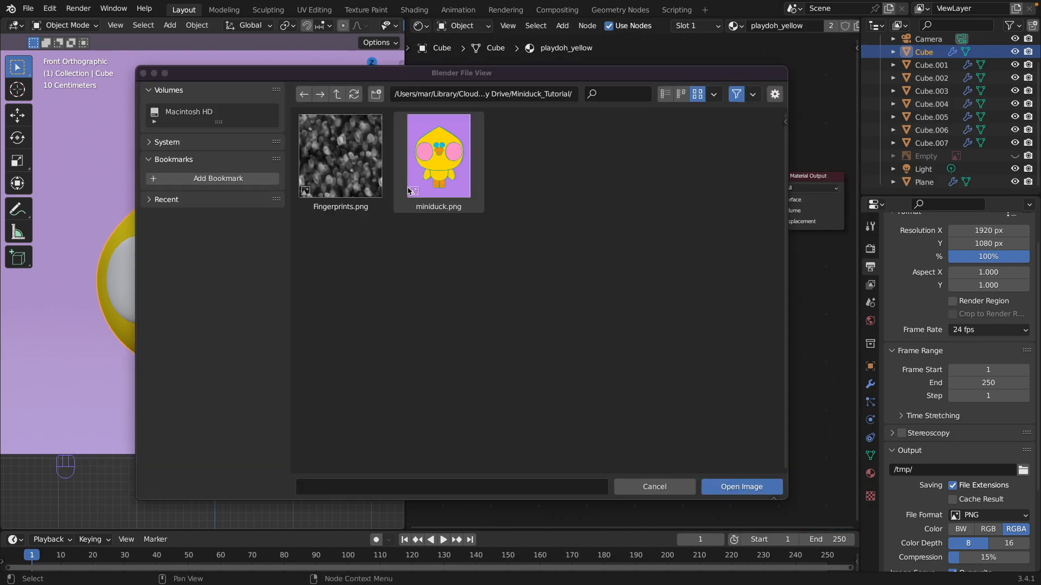
click(378, 182)
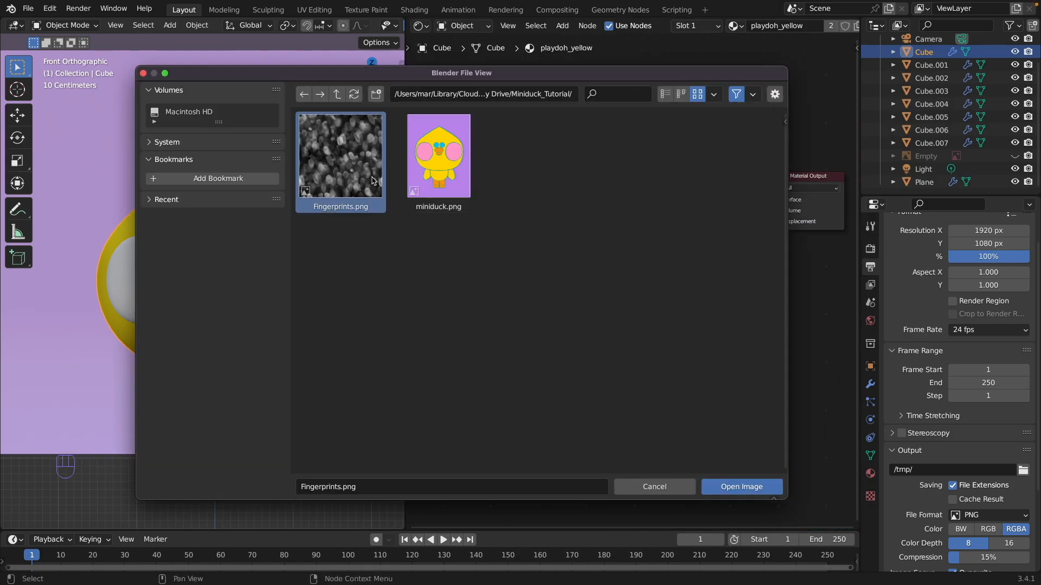
click(760, 488)
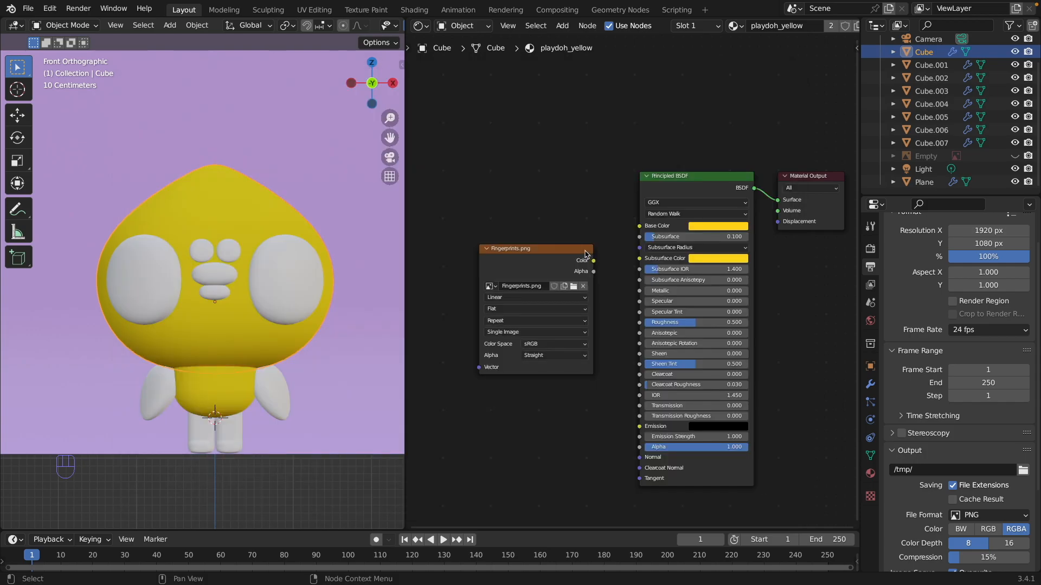
drag(594, 261, 626, 237)
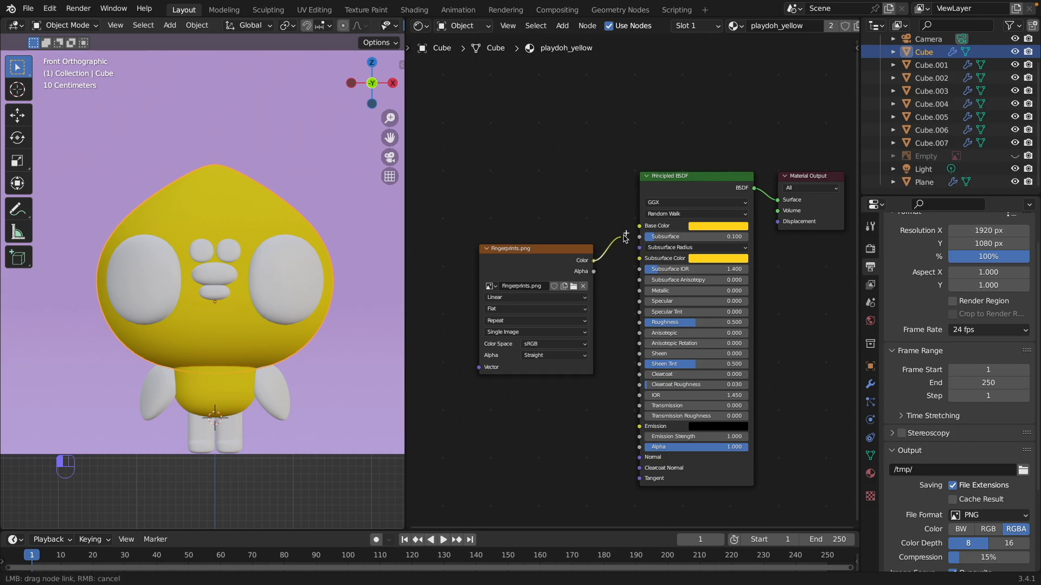
drag(626, 237, 641, 228)
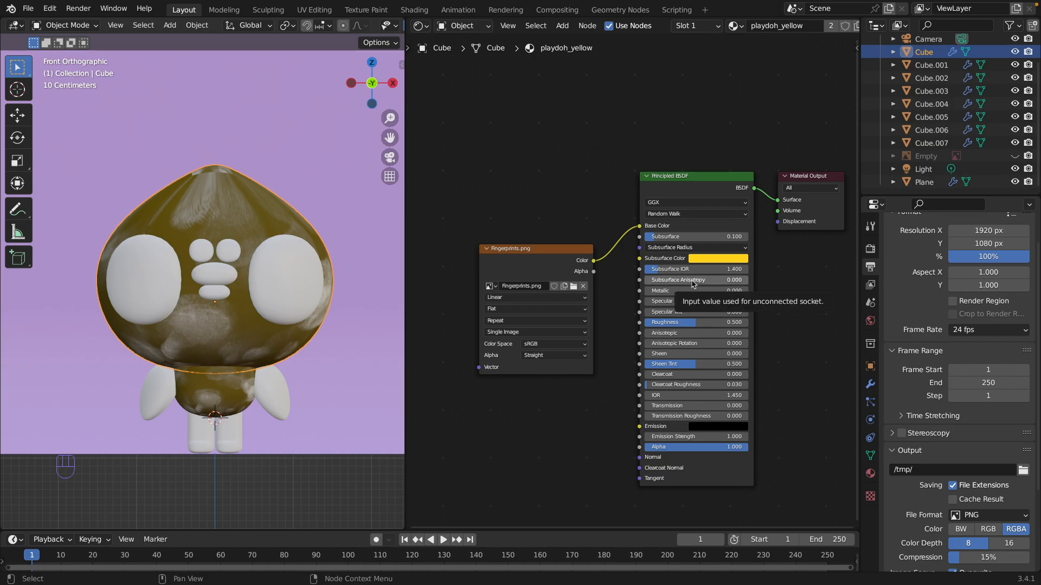
- Add a Texture Coordinate node and connect its Object output to the Fingerprints.png node's Vector input
middle_drag(557, 206, 661, 194)
key(shift+a)
mouse_move(508, 223)
mouse_move(512, 182)
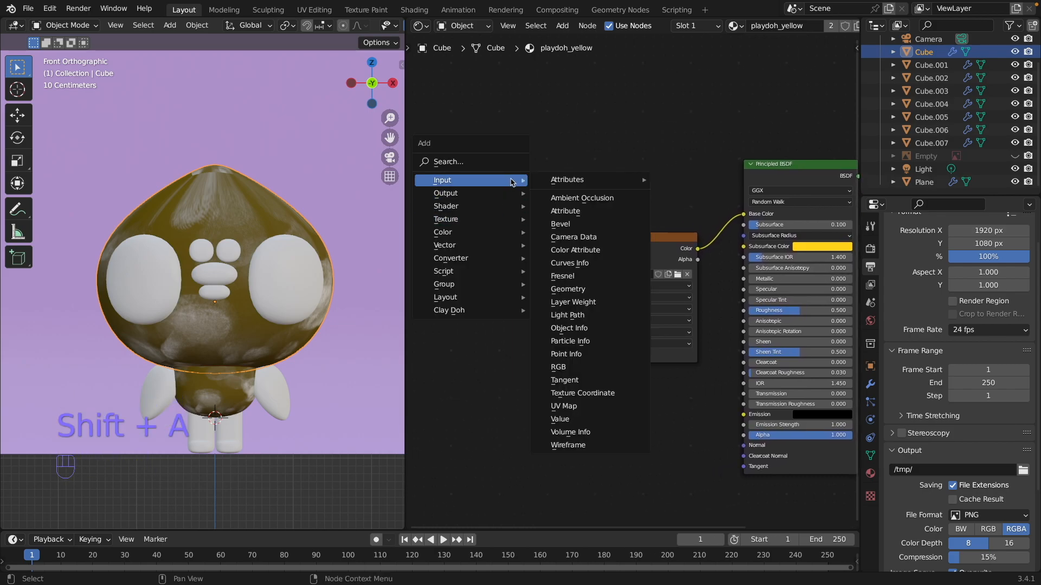
click(611, 395)
click(488, 306)
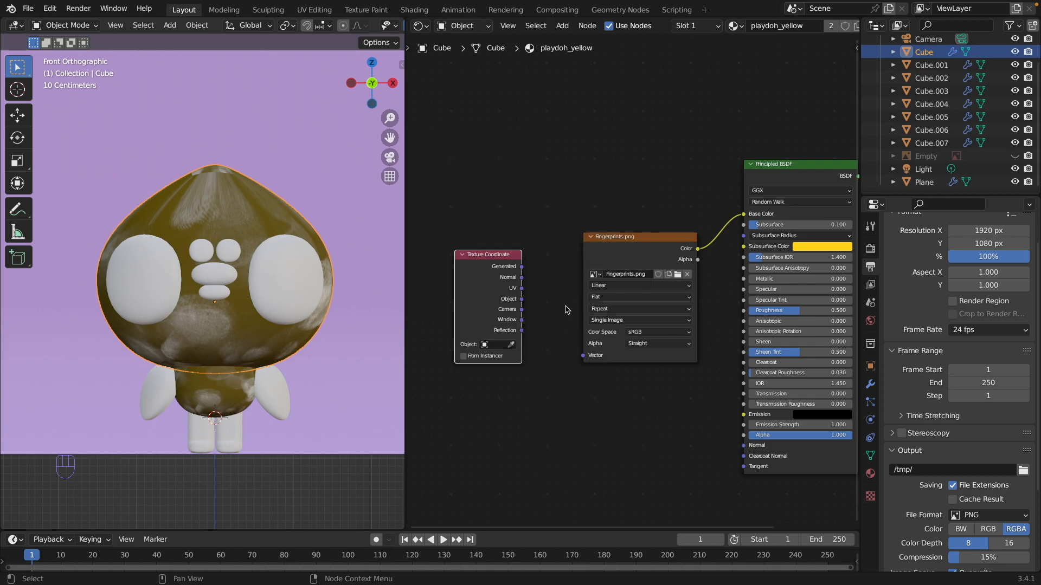
drag(523, 299, 583, 356)
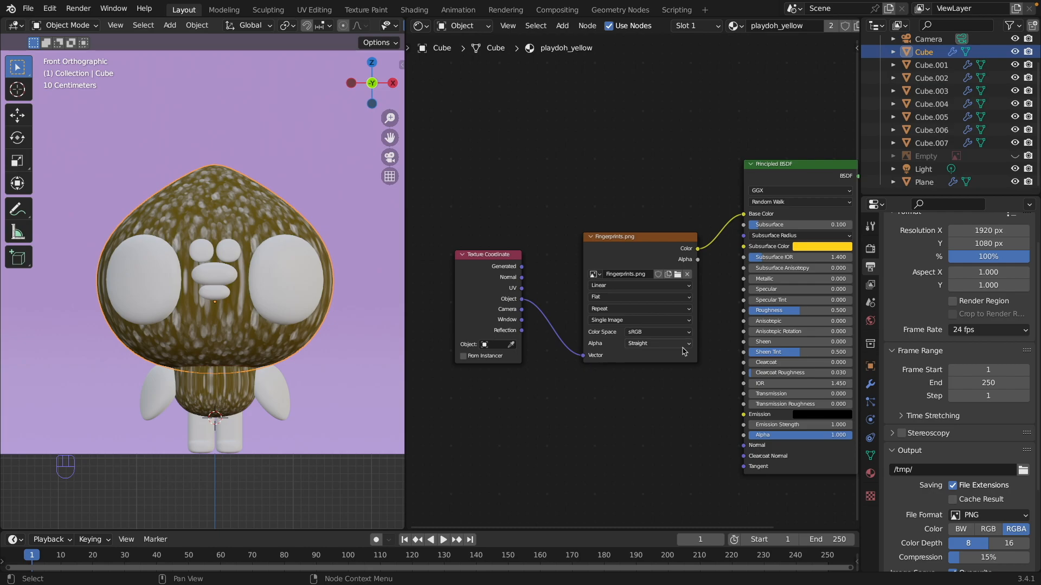
- Change the Fingerprints.png texture's projection to Box and set its Blend to 1
middle_drag(684, 345, 658, 346)
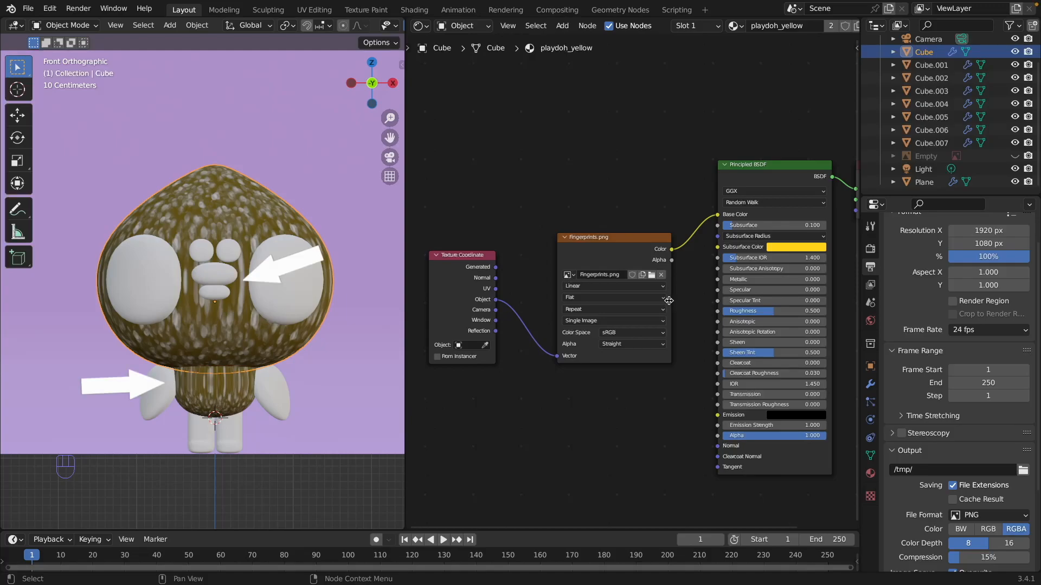
click(580, 298)
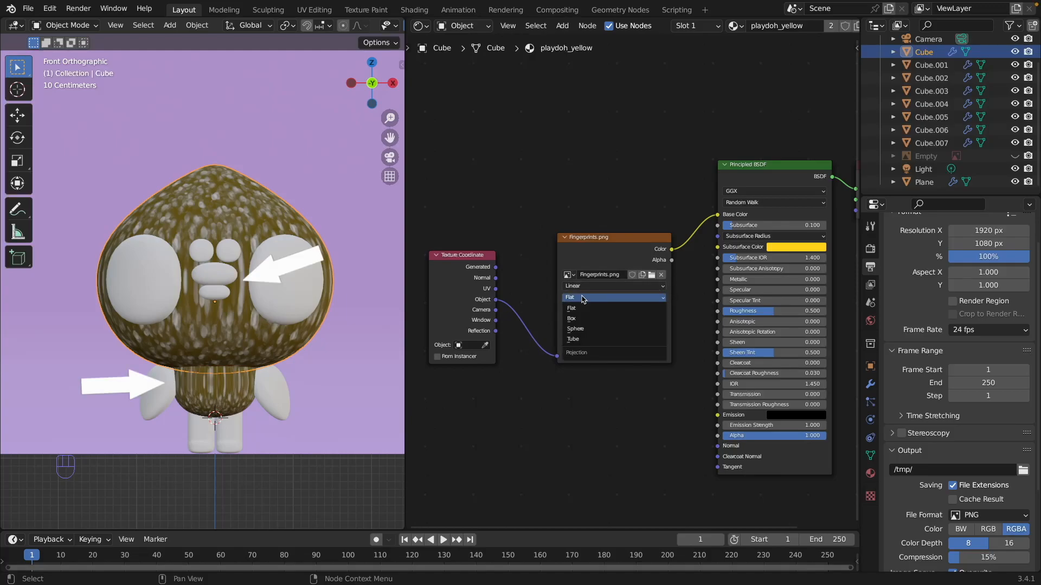
click(596, 316)
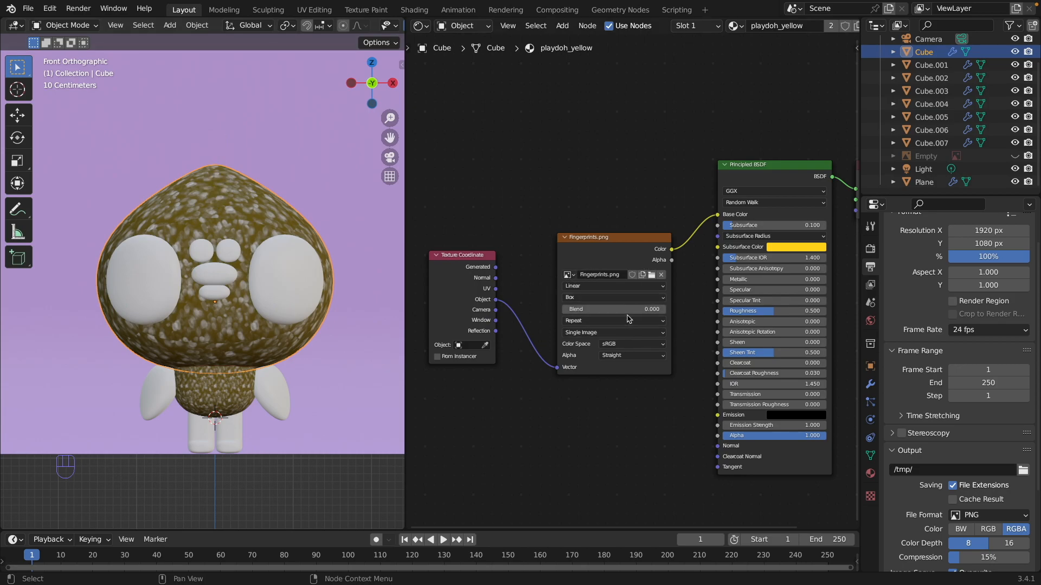
click(568, 311)
drag(567, 312, 686, 316)
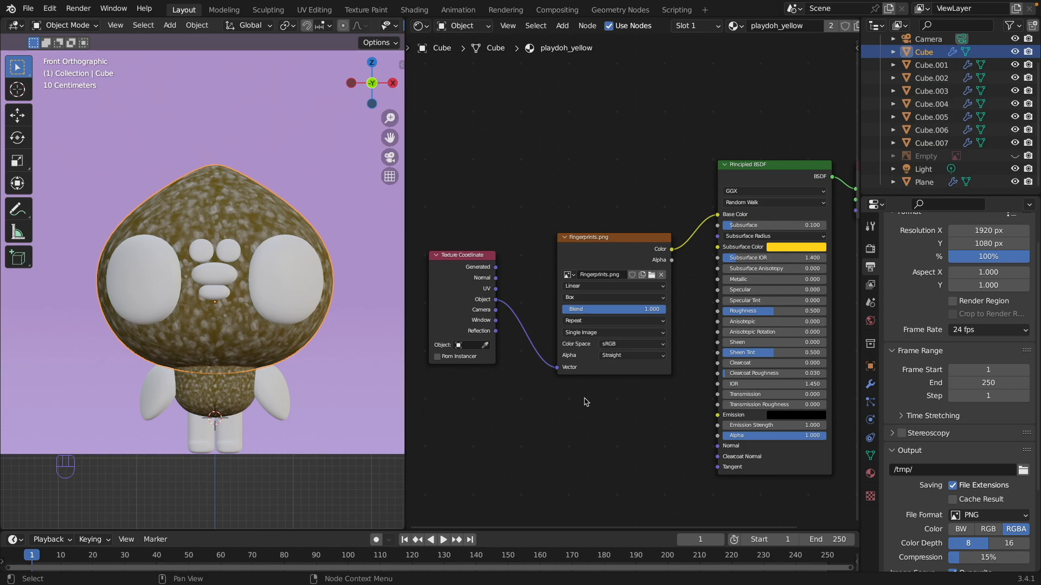
- Add a Mapping node and insert it into the link between the Texture Coordinate and Fingerprints.png nodes
middle_drag(575, 365, 663, 302)
key(shift+a)
mouse_move(611, 384)
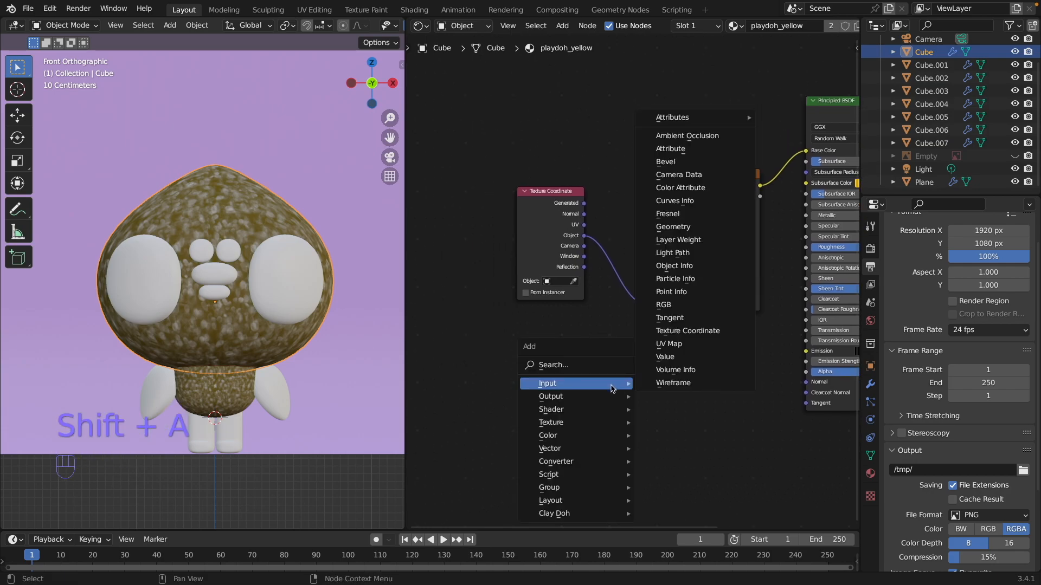
mouse_move(607, 451)
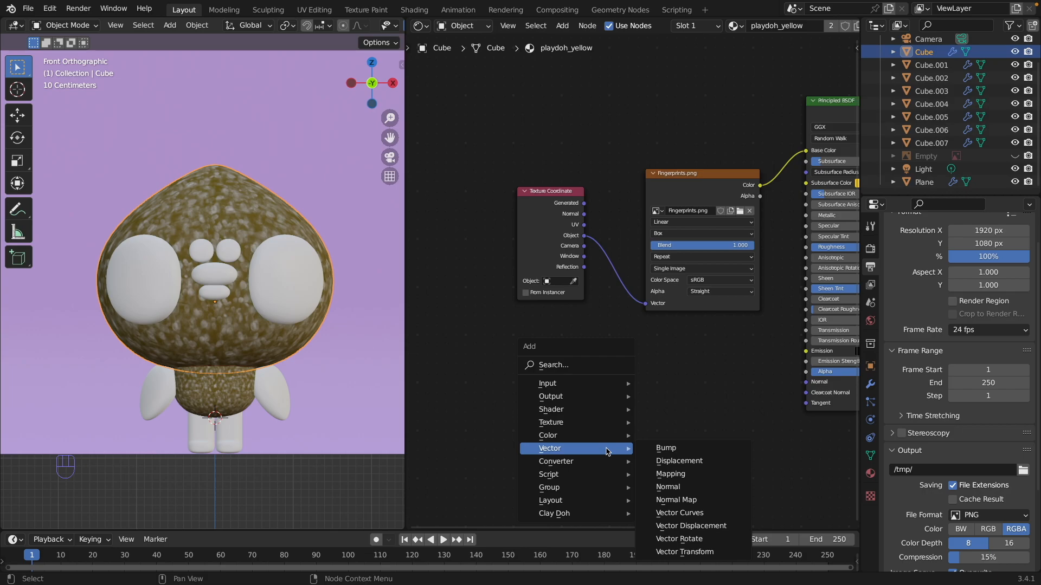
click(704, 475)
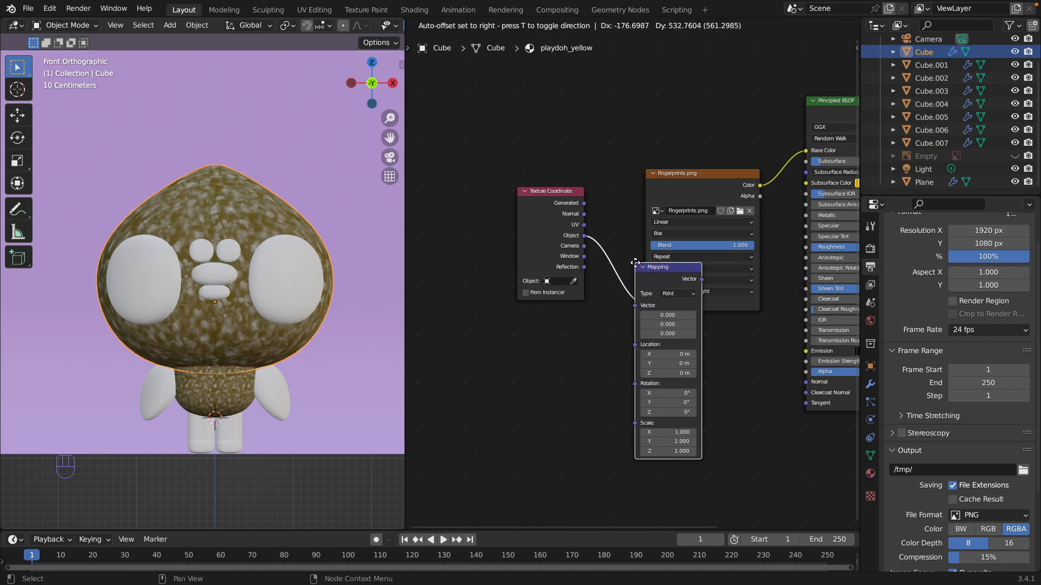
click(593, 172)
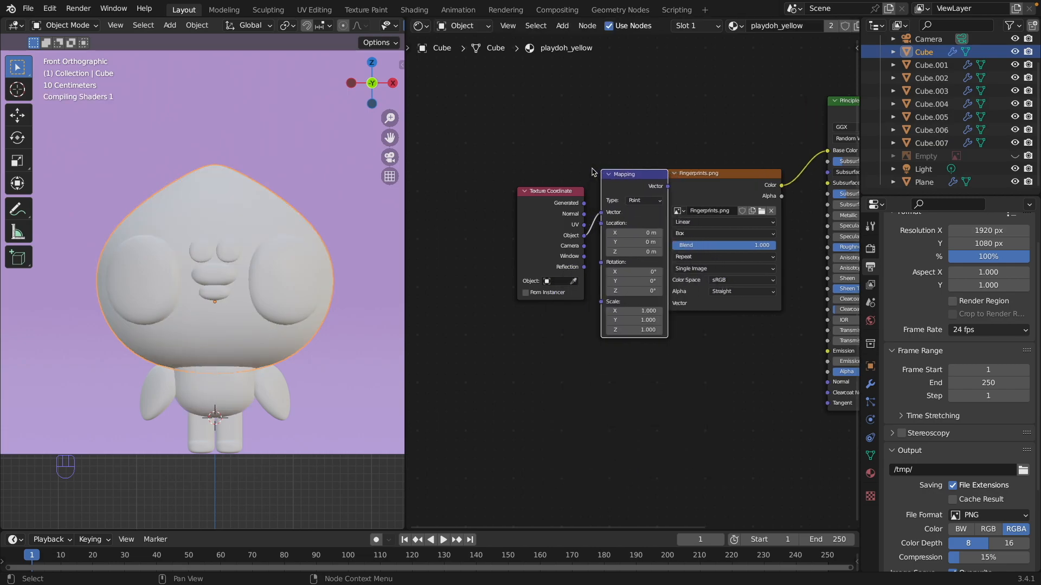
middle_drag(702, 179, 629, 202)
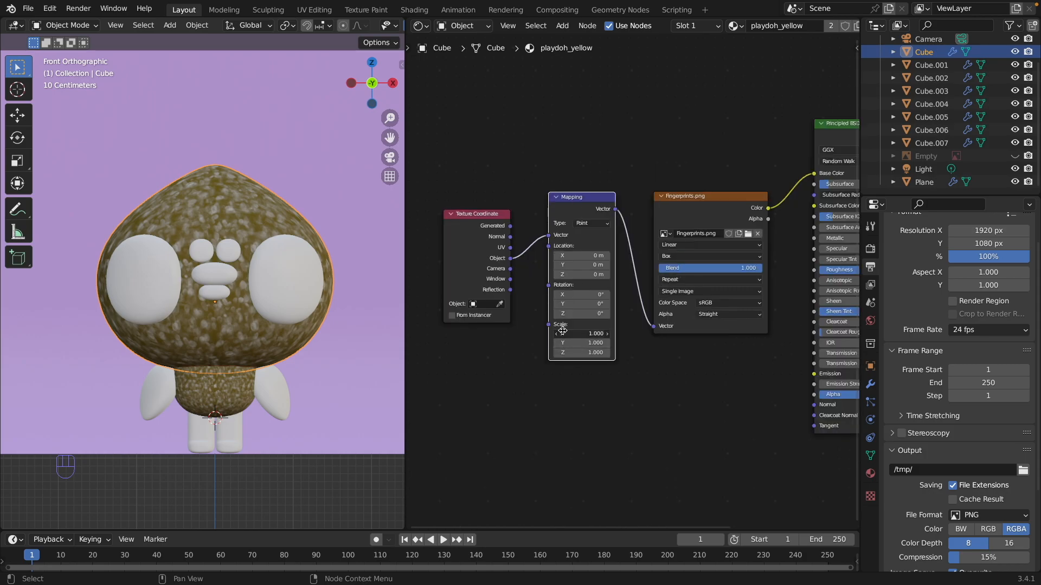
- Set the Mapping node's Scale to 0.15 on all three axes
drag(562, 332, 564, 353)
key(BackSpace)
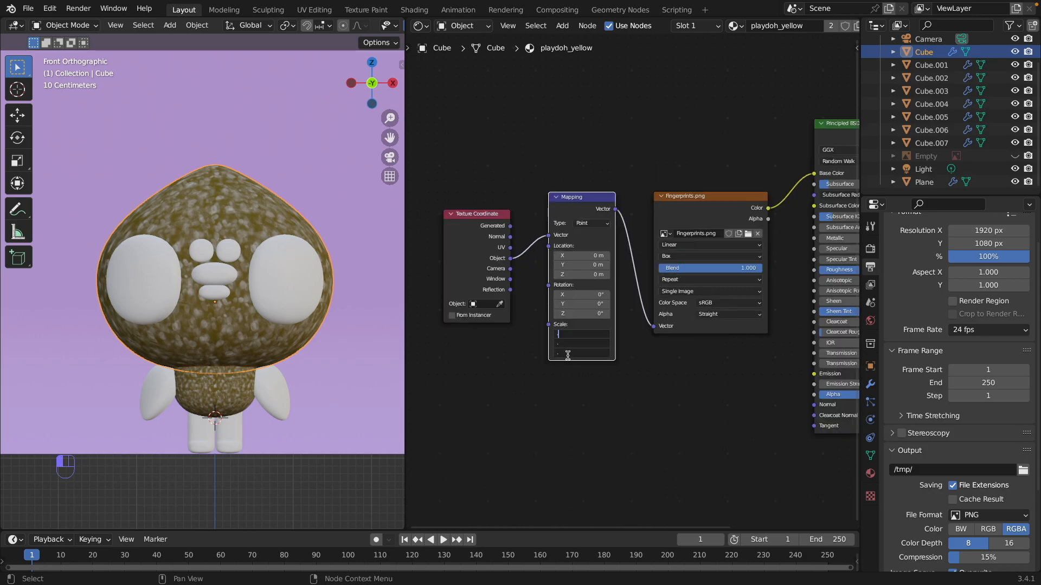
text(.15)
key(Return)
- Add a Bump node, connect its Normal to the Principled BSDF's Normal, and move the Fingerprints.png Color link from Base Color to the Bump's Height
shift+scroll(700, 336, down, 3)
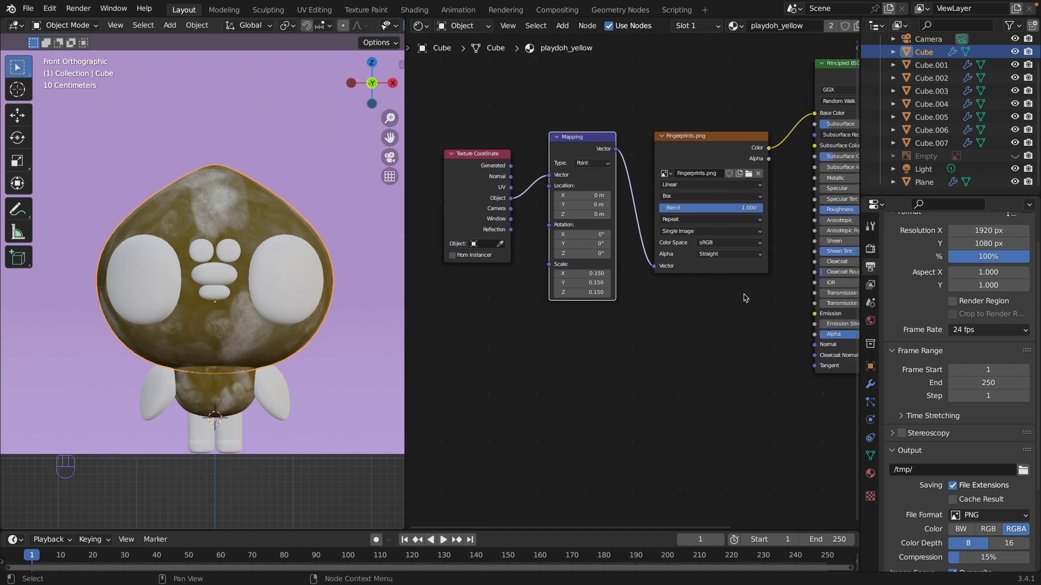
ctrl+scroll(735, 257, down, 5)
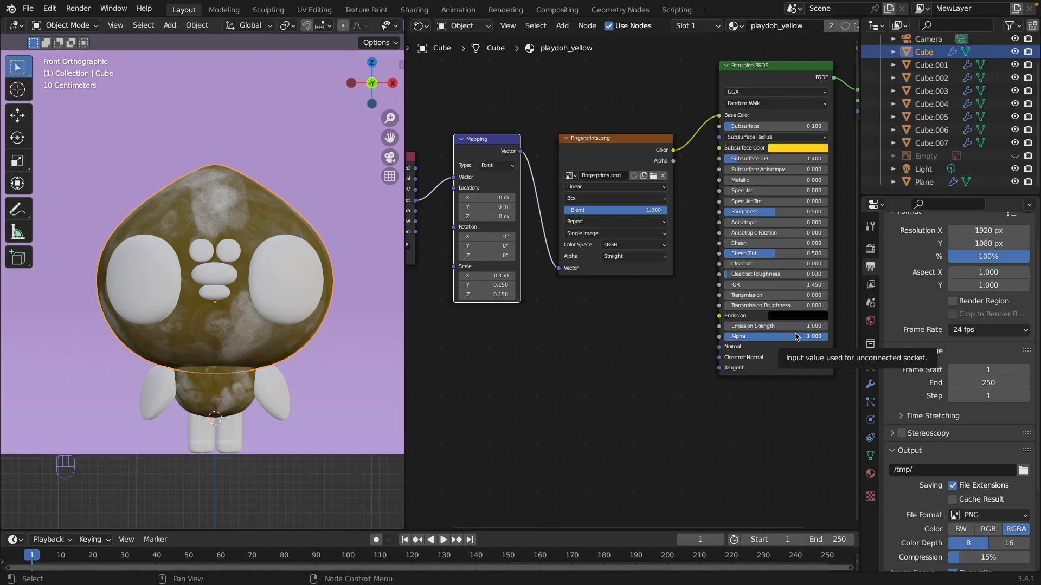
click(628, 360)
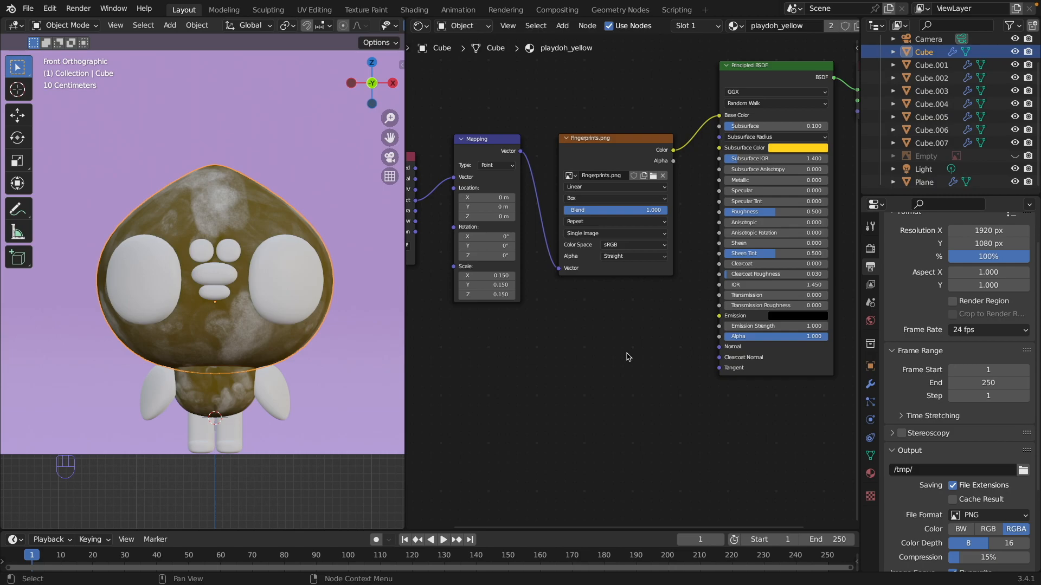
key(shift+a)
mouse_move(629, 354)
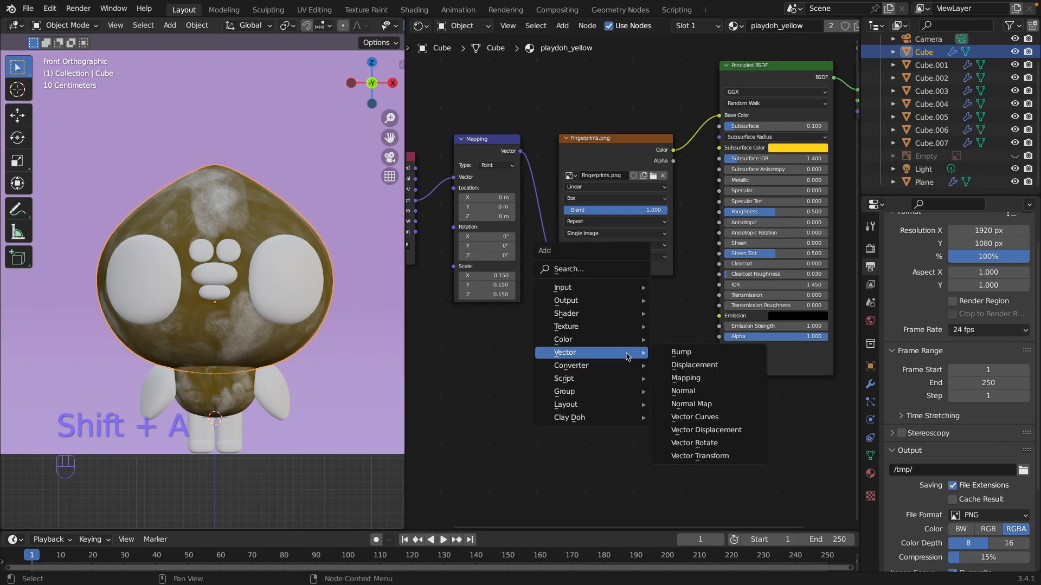
click(709, 354)
click(694, 349)
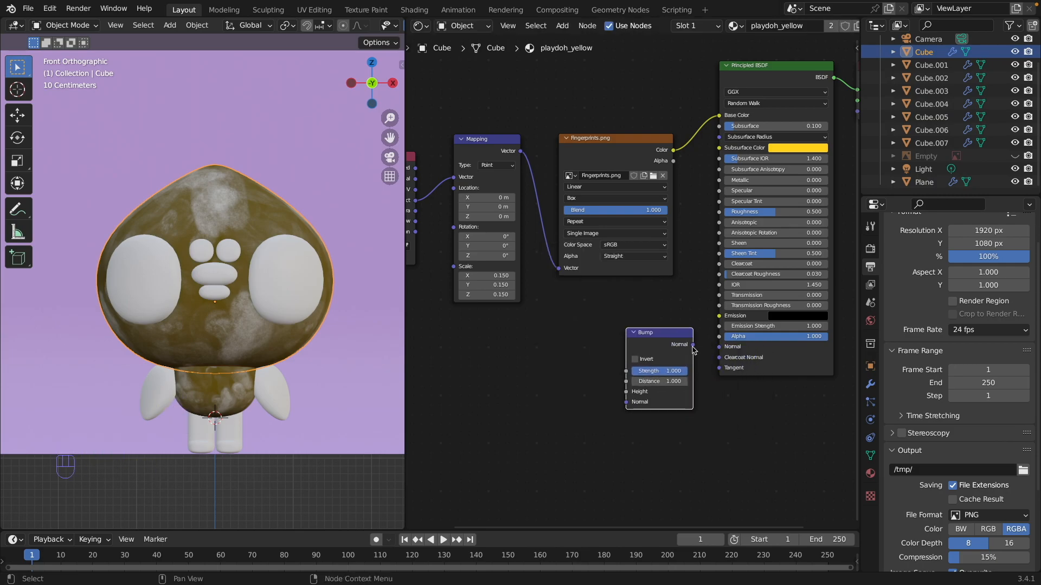
drag(692, 349, 720, 347)
drag(719, 115, 629, 379)
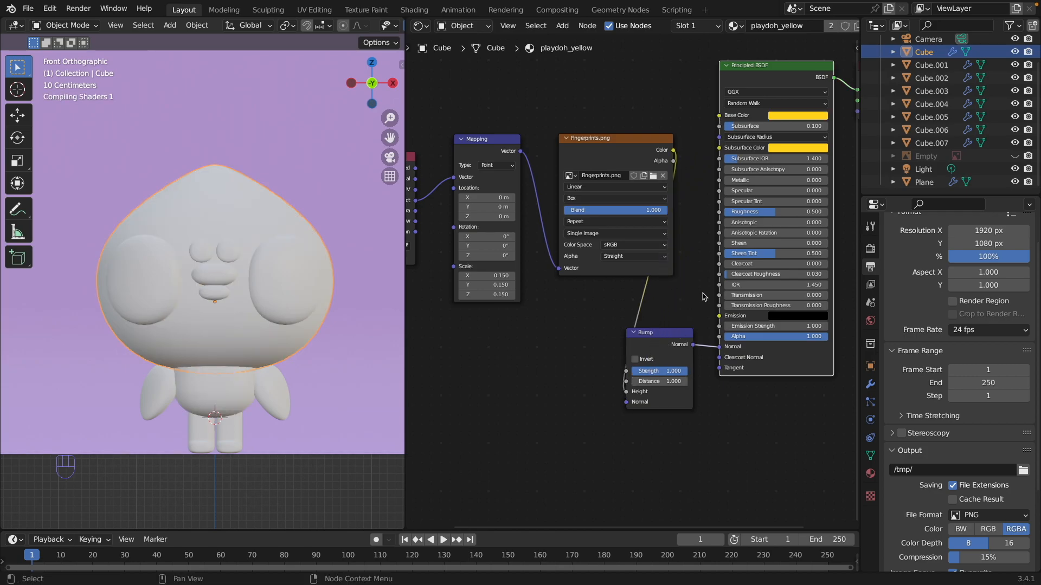
- Rearrange the Fingerprints.png, Mapping, Texture Coordinate and Bump nodes into a tidy row beside the Principled BSDF
scroll(689, 258, down, 1)
drag(644, 159, 585, 258)
drag(532, 165, 485, 237)
drag(451, 179, 423, 210)
drag(429, 210, 494, 222)
middle_drag(755, 304, 718, 291)
drag(700, 301, 701, 267)
- Turn on Invert in the Bump node and inspect the fingerprint relief on the yellow head
middle_drag(750, 291, 706, 291)
middle_drag(309, 266, 374, 287)
ctrl+middle_drag(263, 272, 274, 252)
shift+middle_drag(291, 263, 386, 276)
ctrl+middle_drag(616, 304, 667, 195)
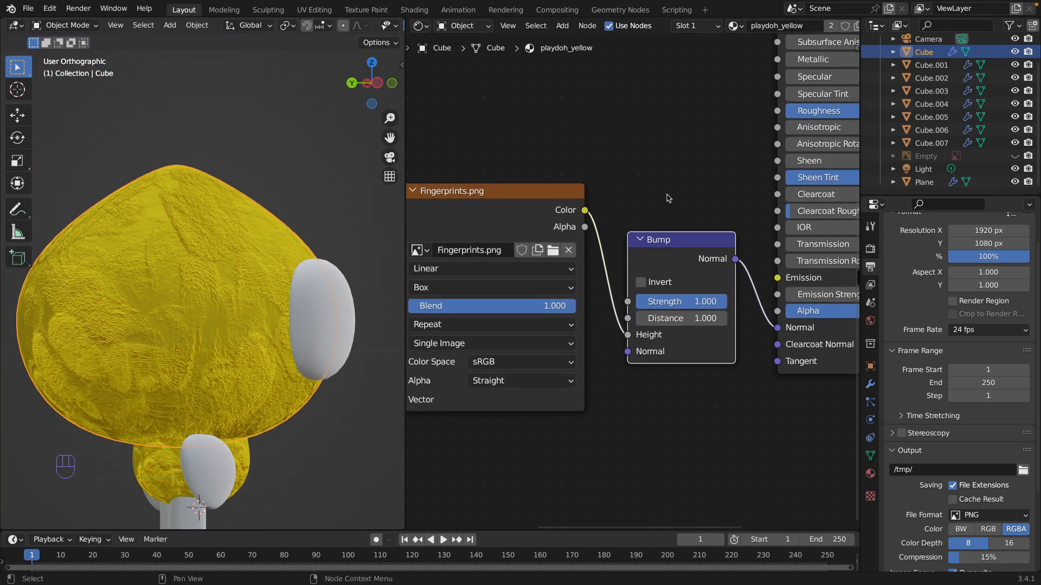
click(641, 283)
mouse_move(308, 311)
middle_down()
mouse_move(327, 275)
mouse_move(275, 295)
middle_up()
ctrl+middle_drag(276, 296, 274, 328)
middle_drag(292, 326, 317, 270)
middle_drag(351, 334, 372, 336)
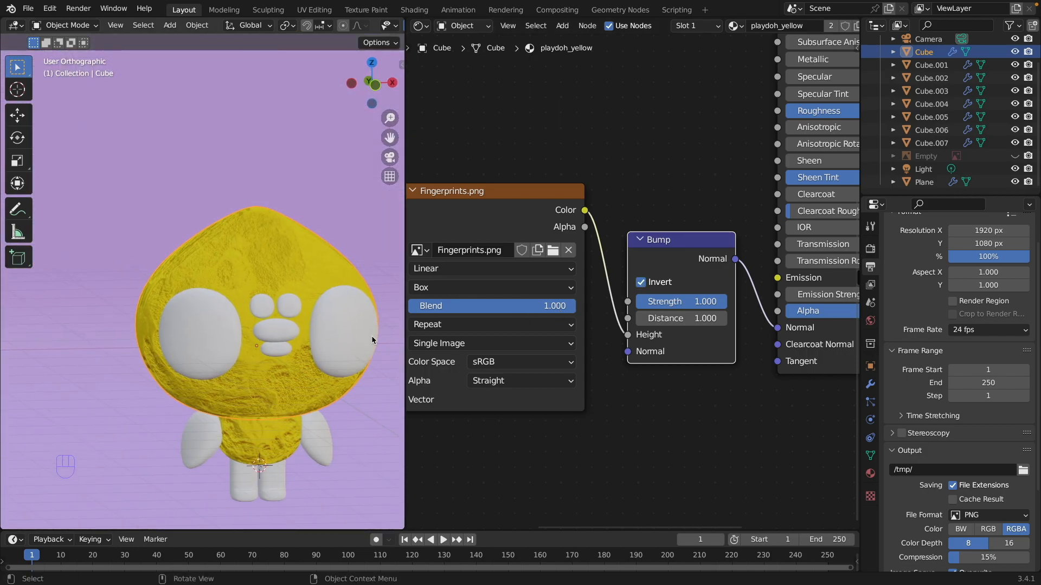
- Try a Strength of 0.7 on the Bump node and check the character from the front
click(704, 301)
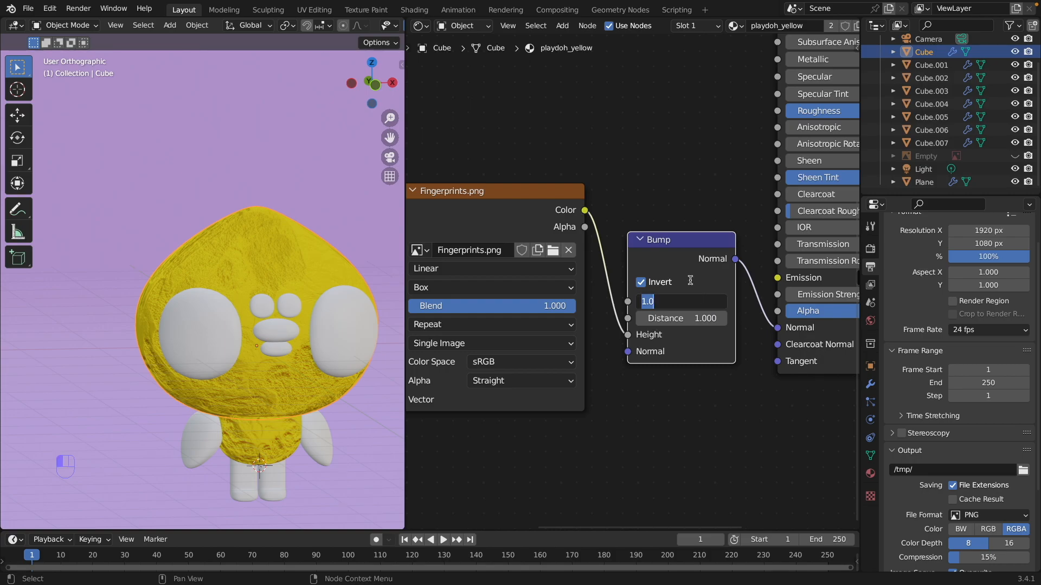
key(BackSpace)
text(.7)
key(Return)
key(KP_1)
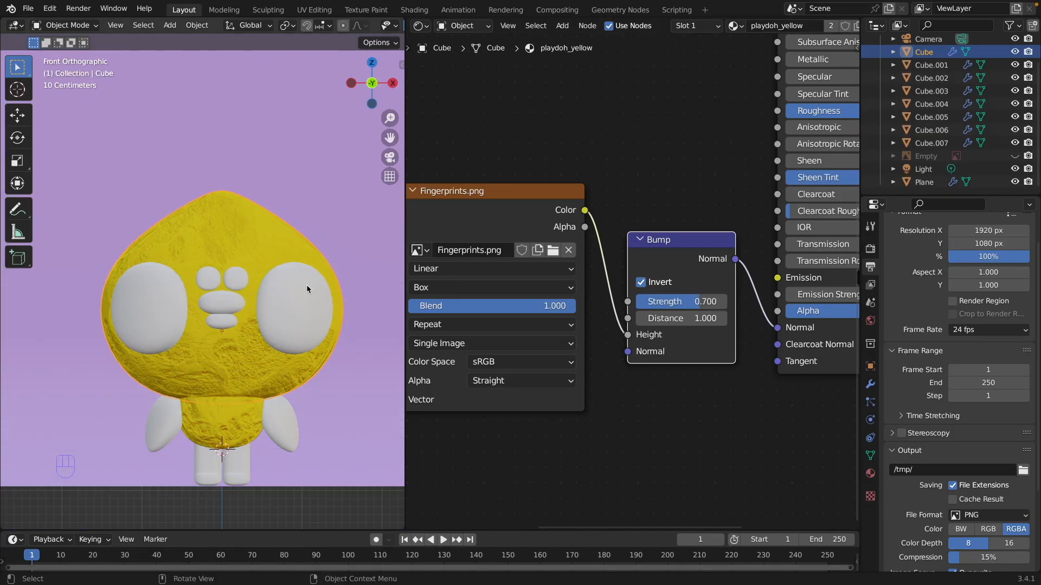
- Set the Bump node's Strength to 0.5 and check the relief on the character
double_click(684, 301)
text(.5)
key(Return)
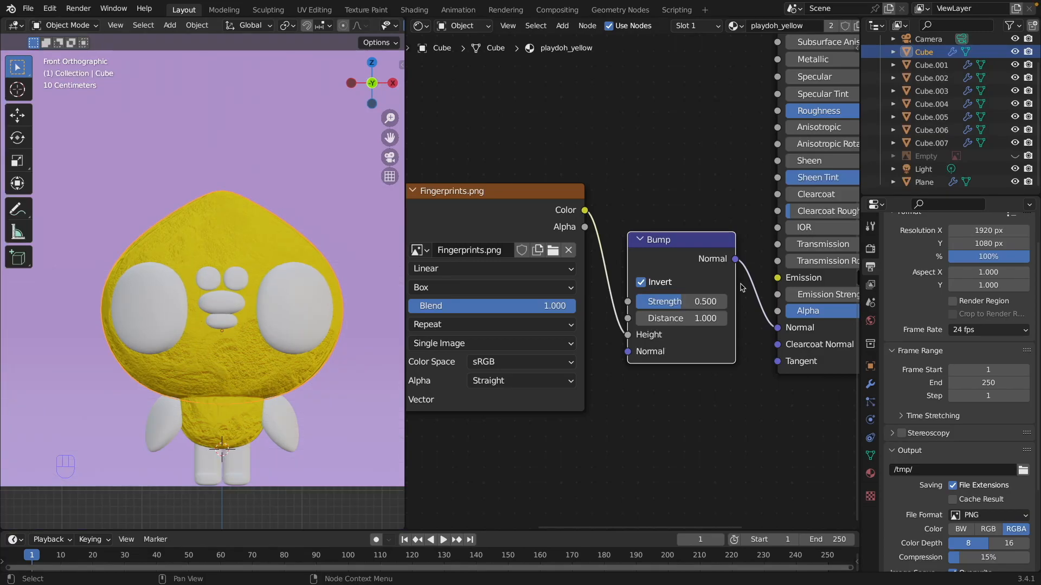
middle_drag(359, 326, 325, 355)
shift+middle_drag(296, 345, 348, 360)
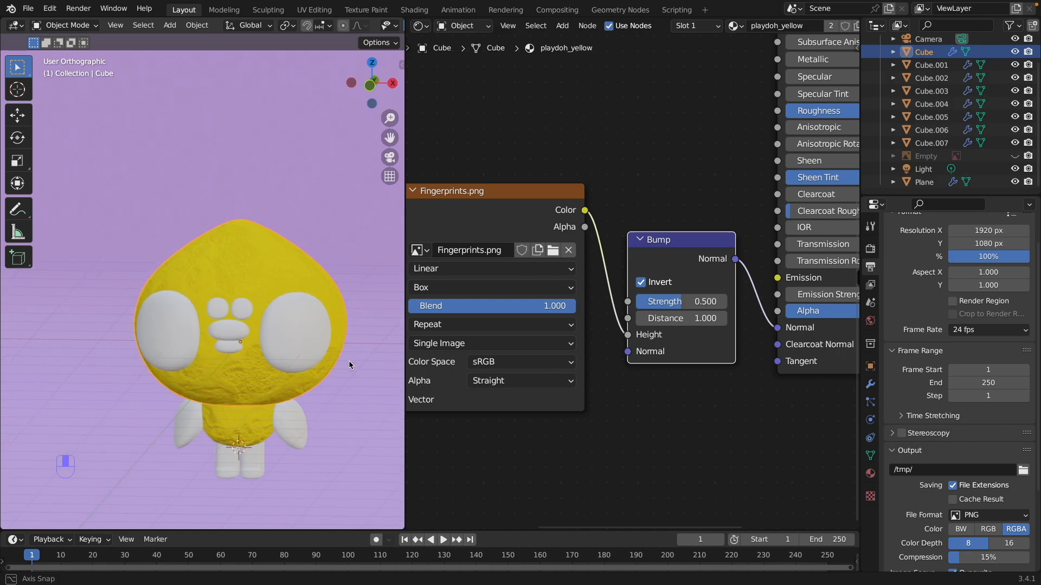
- Change the Fingerprints.png texture's color space to Non-Color
scroll(605, 321, down, 1)
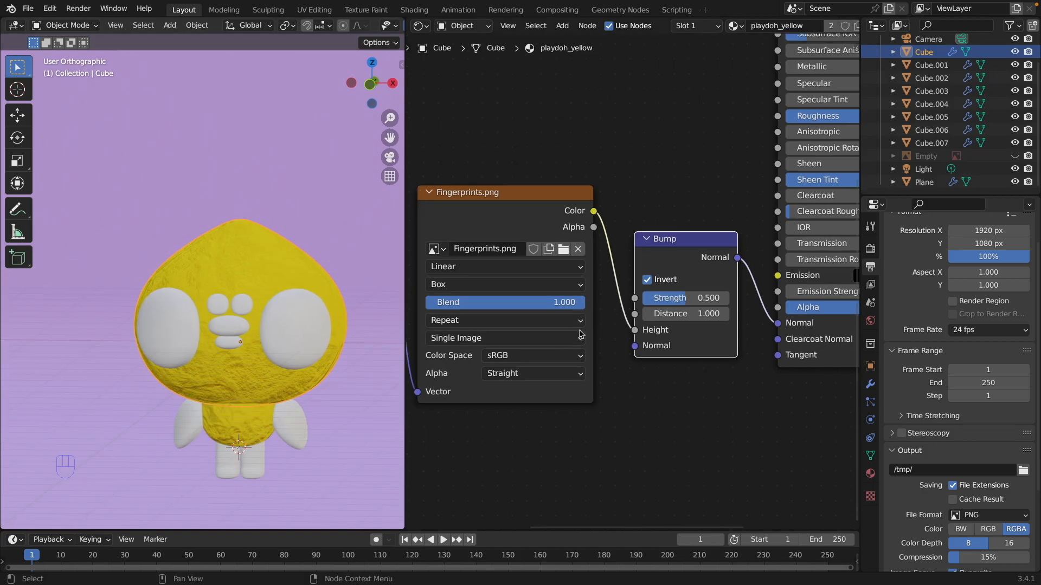
click(549, 357)
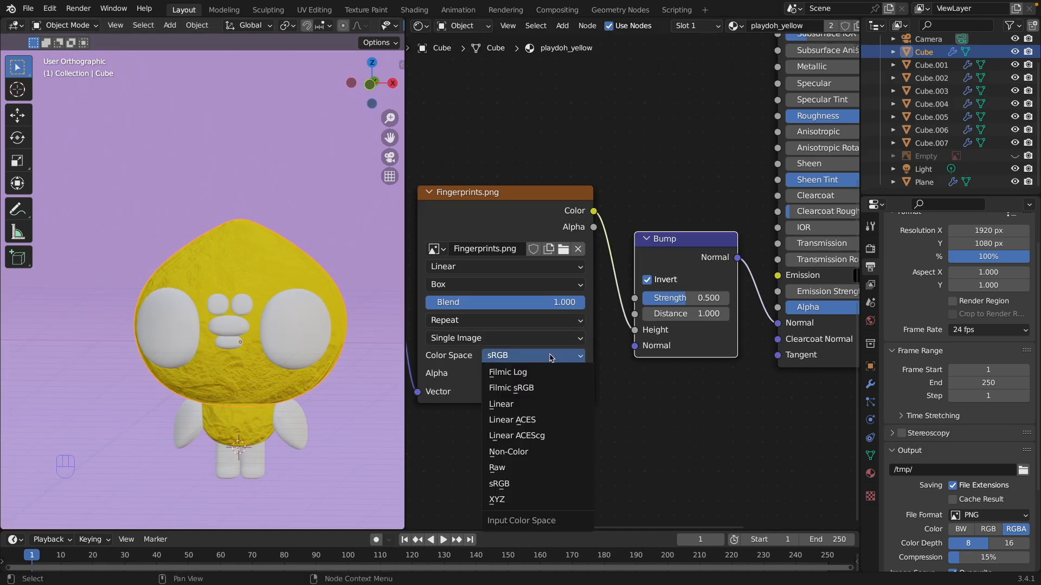
click(546, 452)
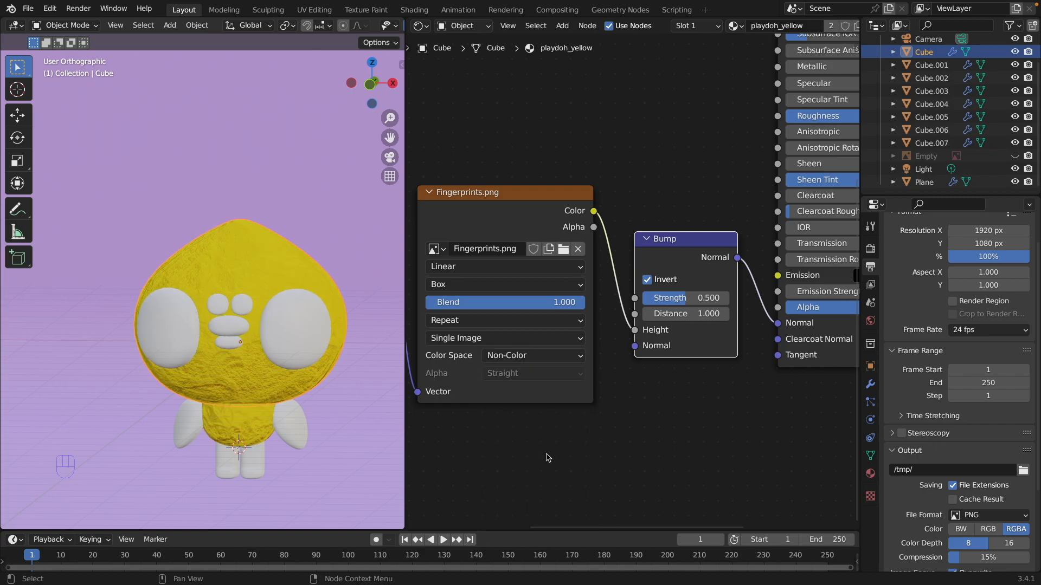
mouse_move(316, 375)
middle_down()
mouse_move(393, 353)
mouse_move(327, 378)
middle_up()
- Connect the Fingerprints.png Color output to the Principled BSDF's Specular input as well
ctrl+middle_drag(632, 294, 627, 257)
shift+middle_drag(627, 257, 570, 302)
click(544, 273)
drag(545, 273, 692, 173)
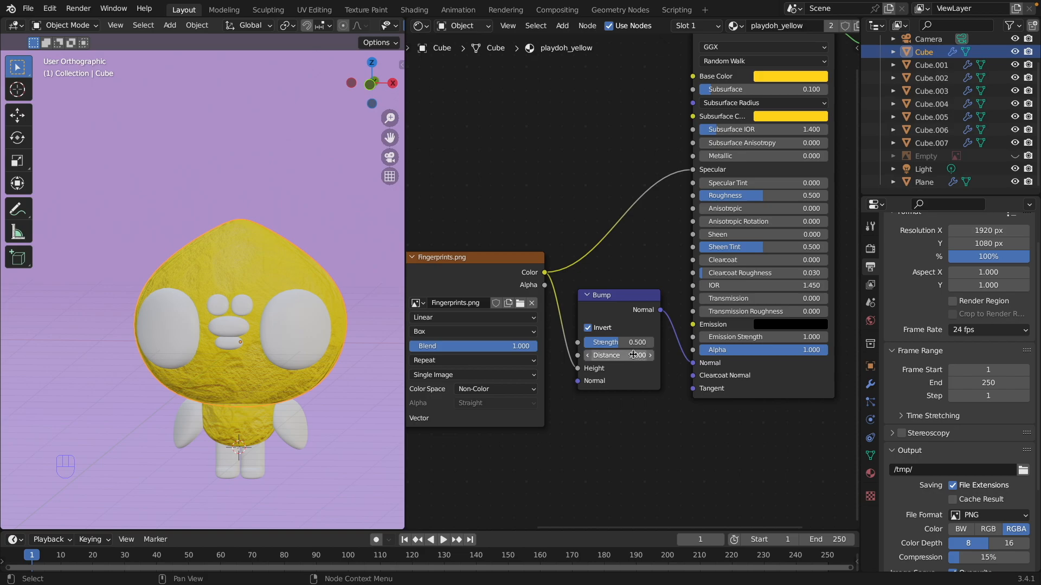
- Set the Bump node's Distance to 0.5 and return to the front view of the character
click(633, 355)
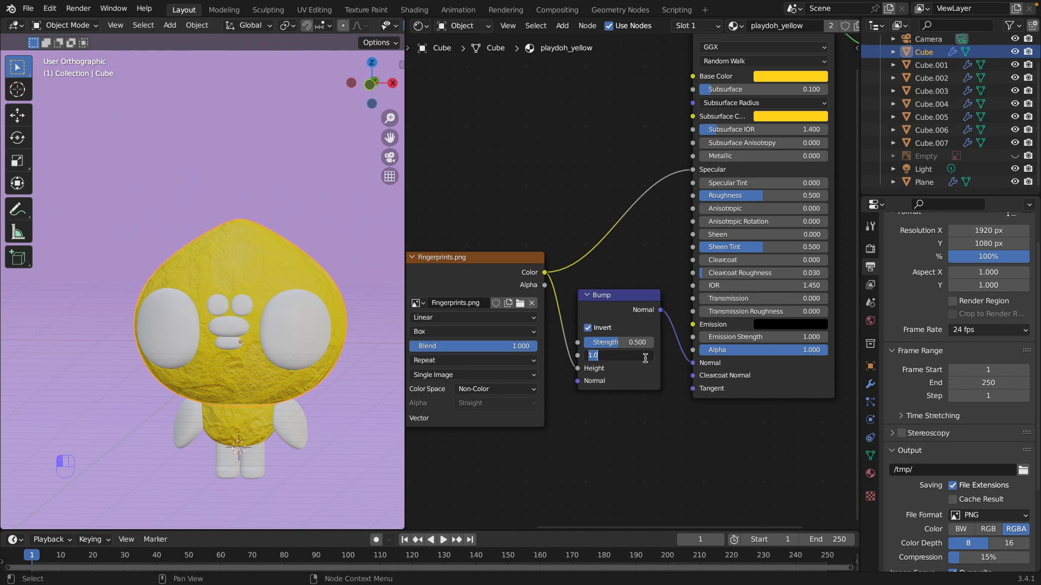
key(BackSpace)
key(Return)
middle_drag(298, 342, 343, 352)
key(grave)
click(283, 230)
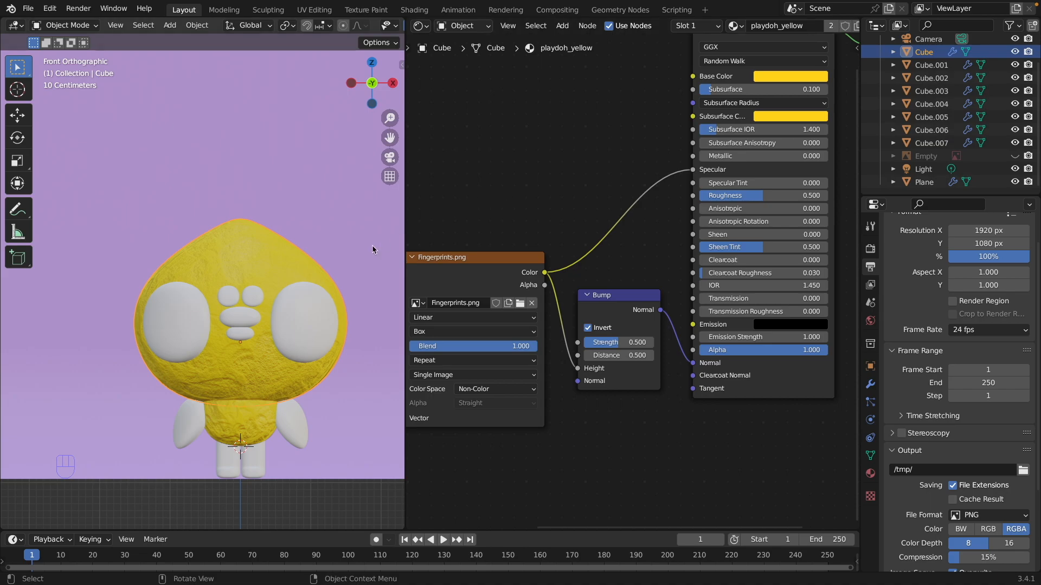
- Assign the existing playdoh_yellow material to the two small round eyes (Cube.003)
click(257, 295)
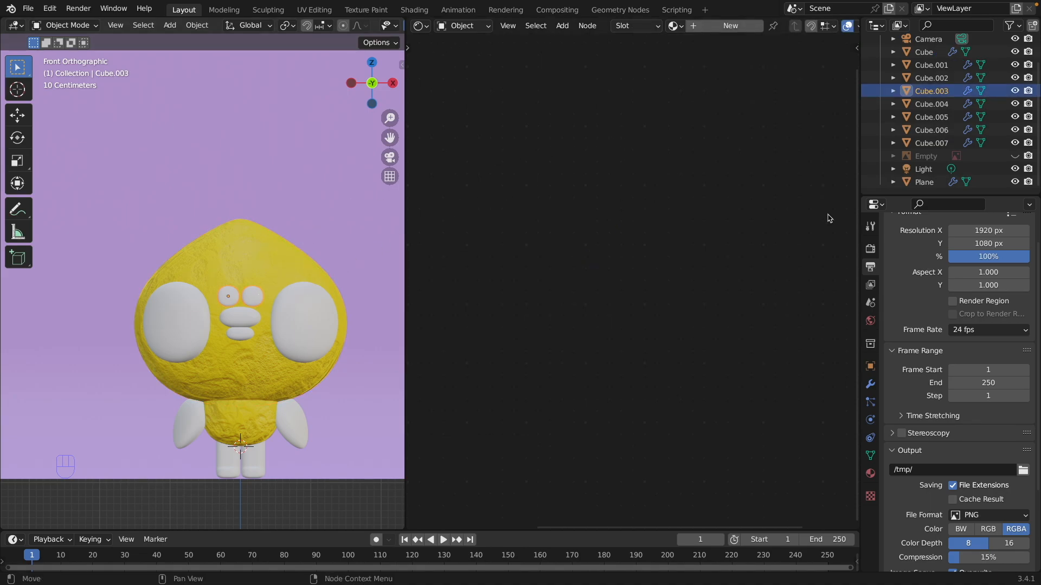
click(870, 474)
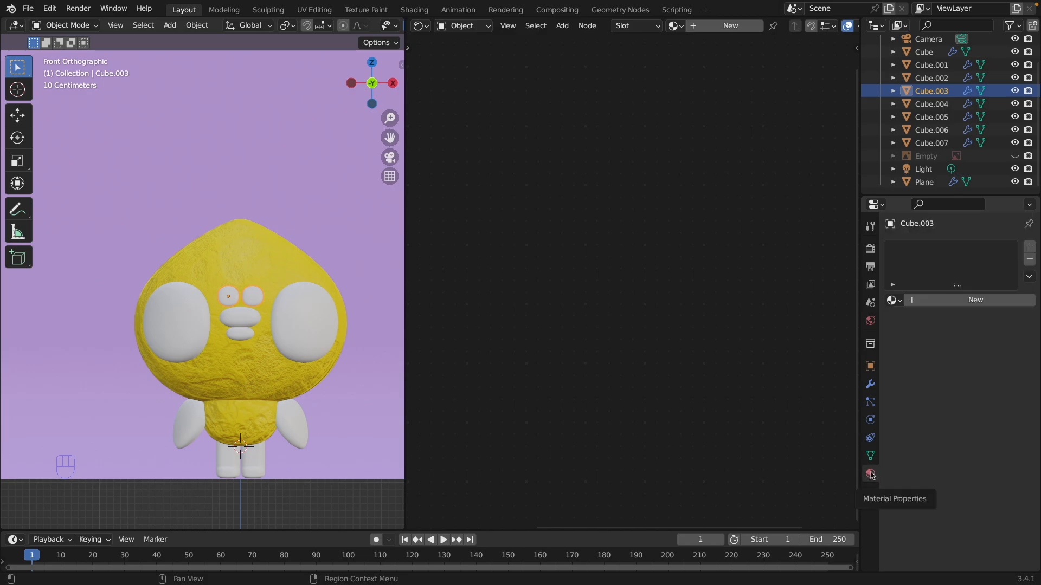
click(894, 301)
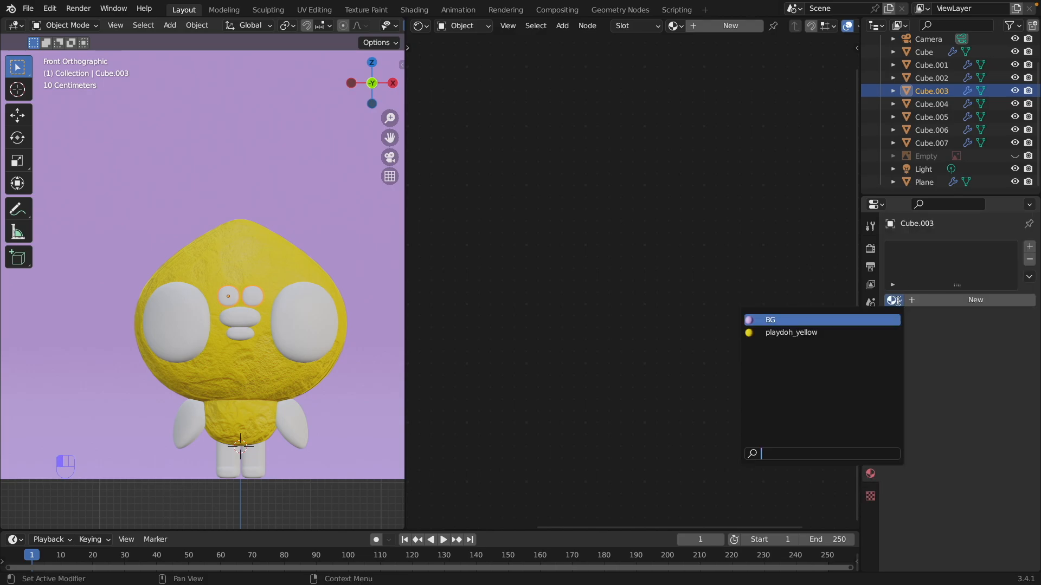
click(825, 329)
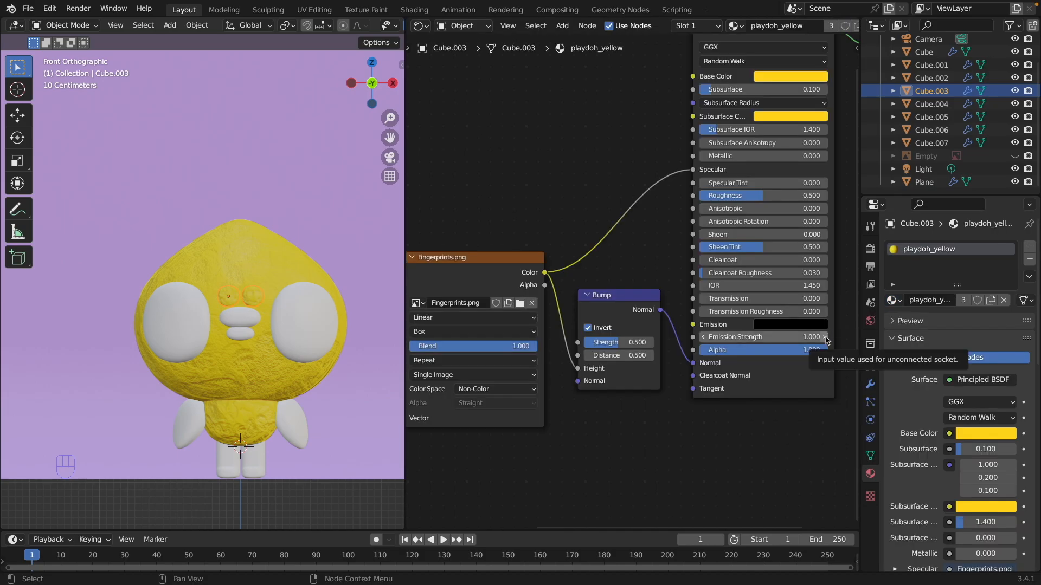
- Make the eyes' playdoh_yellow material a single-user copy and rename it playdoh_blue
click(964, 301)
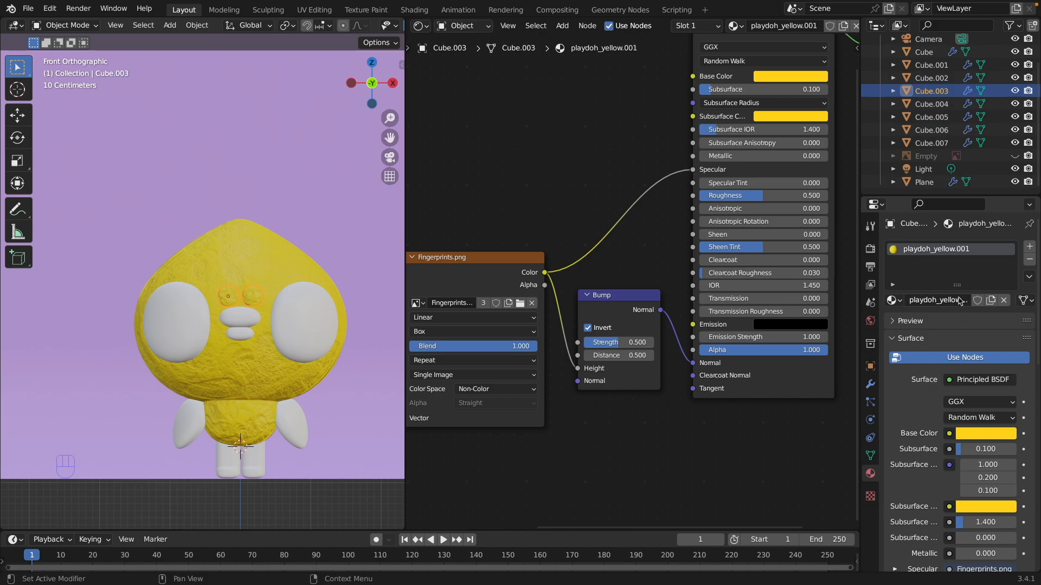
double_click(959, 303)
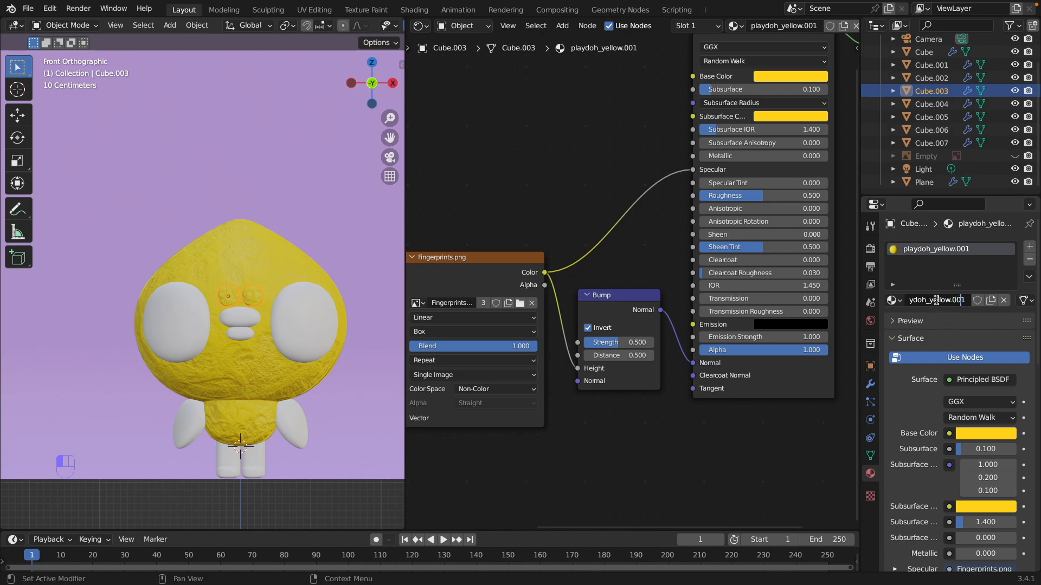
key(BackSpace)
key(BackSpace)
key(BackSpace)
key(BackSpace)
key(BackSpace)
key(BackSpace)
key(BackSpace)
key(BackSpace)
key(BackSpace)
key(BackSpace)
text(blu)
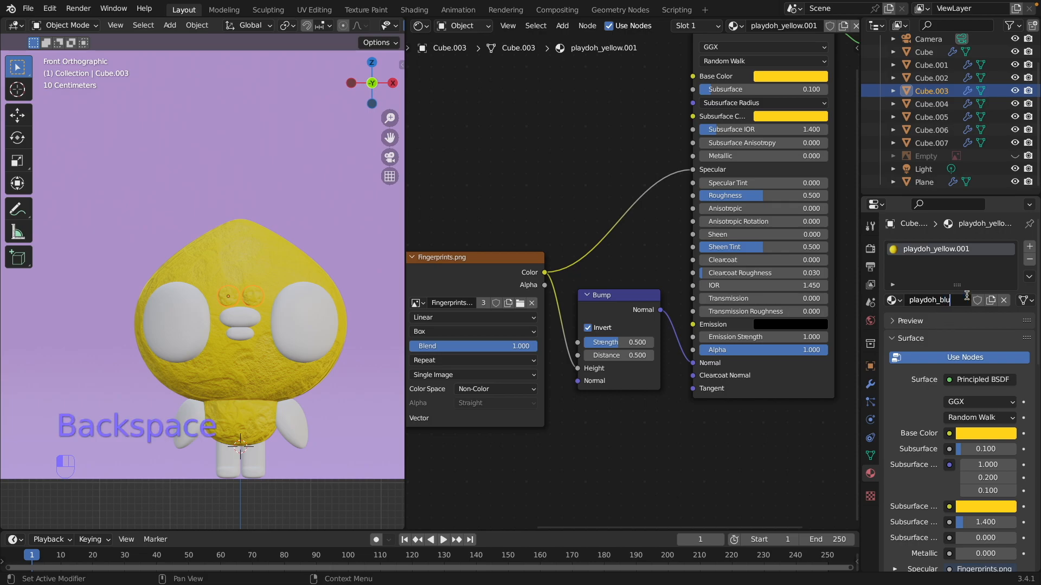
key(Return)
- Set playdoh_blue's Base Color to hex 24C9FF and copy that colour to its Subsurface Color
middle_drag(840, 92, 746, 225)
click(704, 212)
click(726, 156)
text(24c9ff)
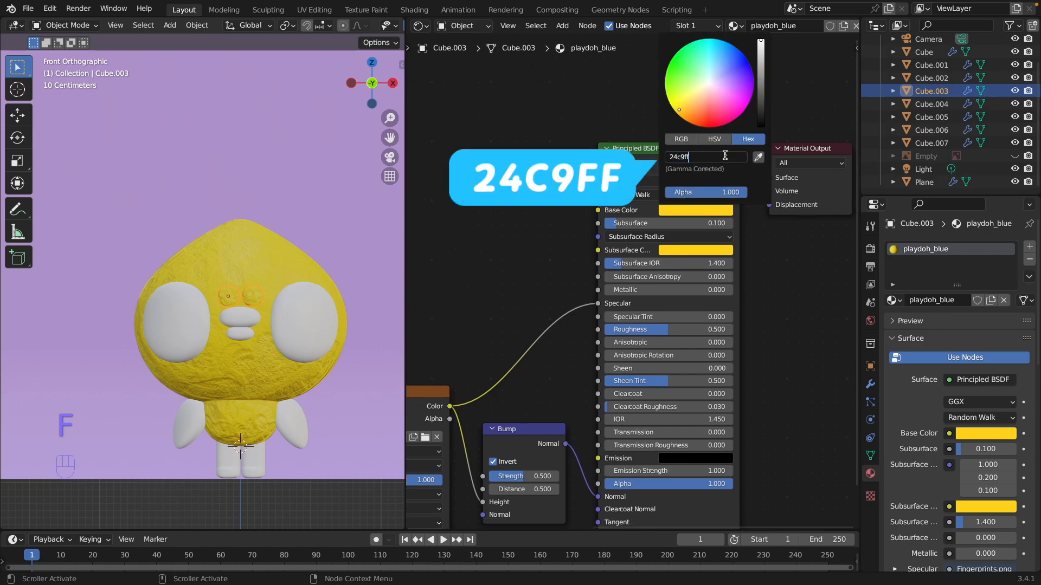
key(Return)
key(super+c)
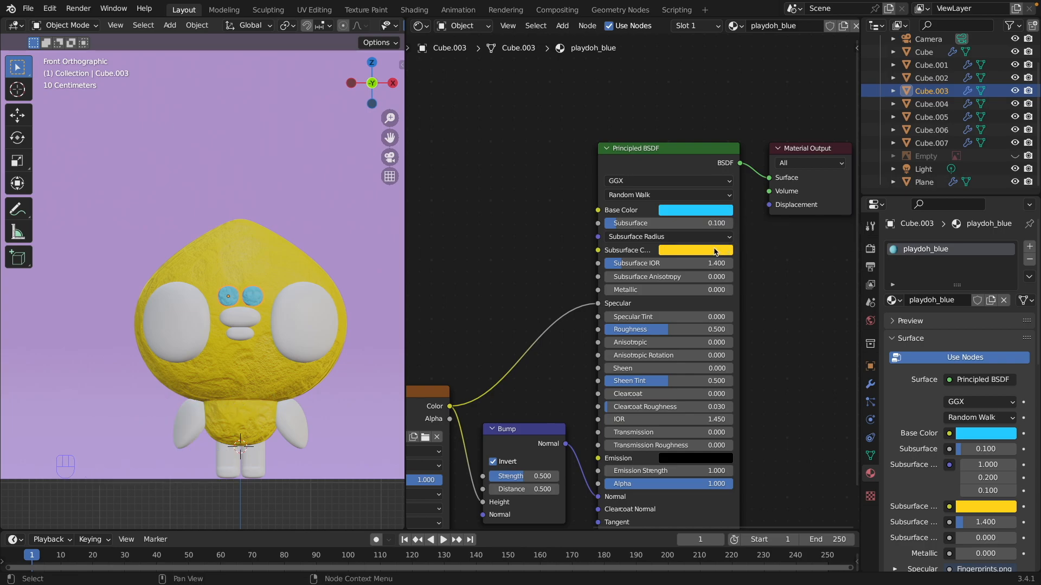
key(super+v)
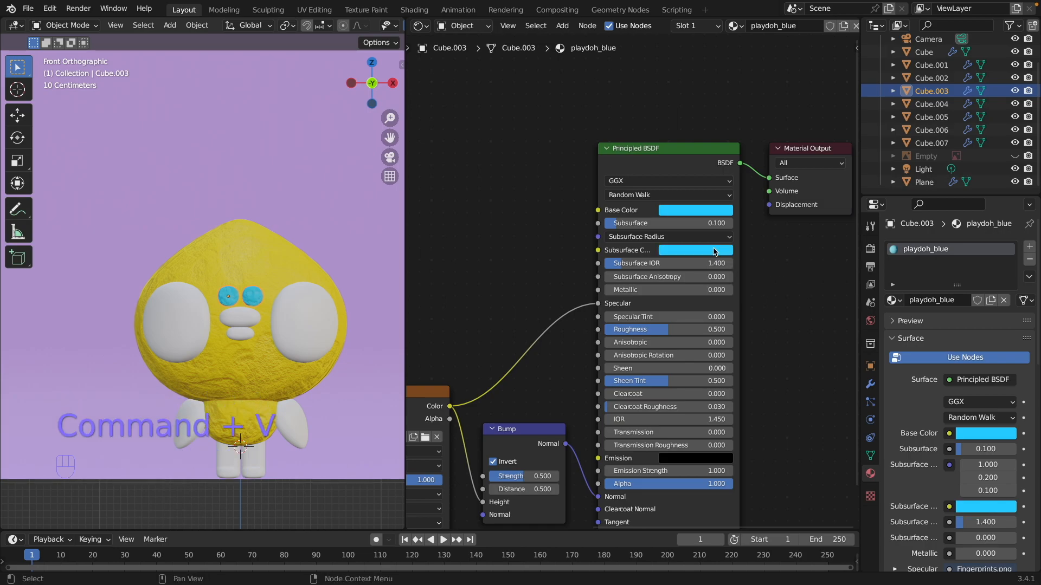
- Assign the playdoh_blue material to the two large oval cheeks (Cube.004)
click(316, 333)
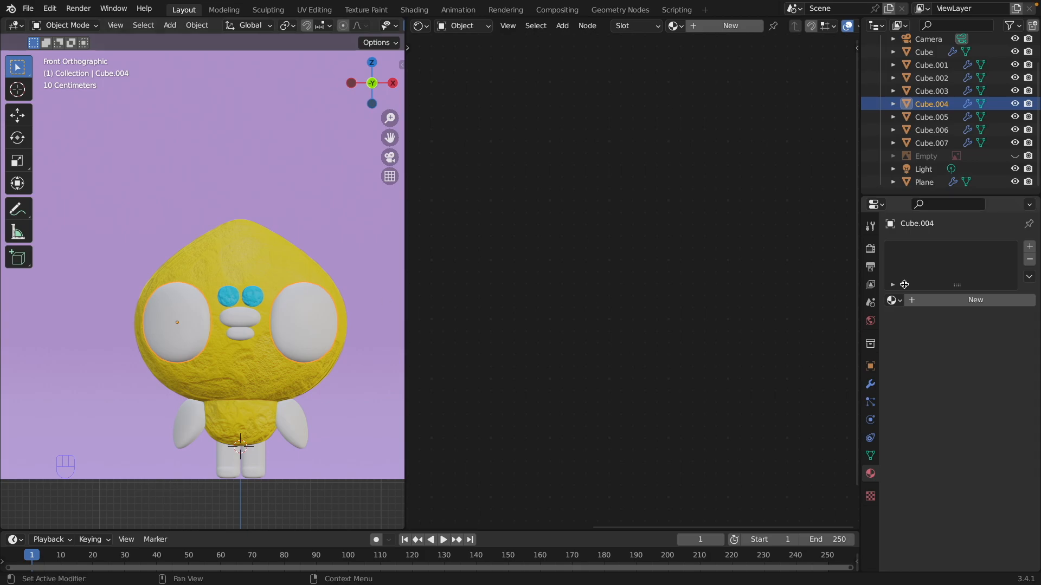
click(893, 301)
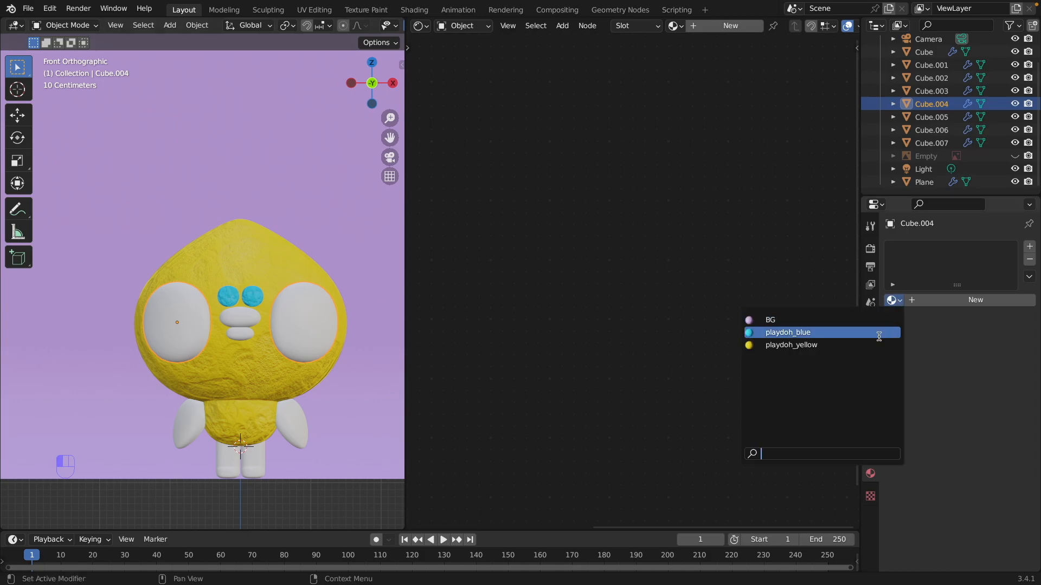
click(853, 332)
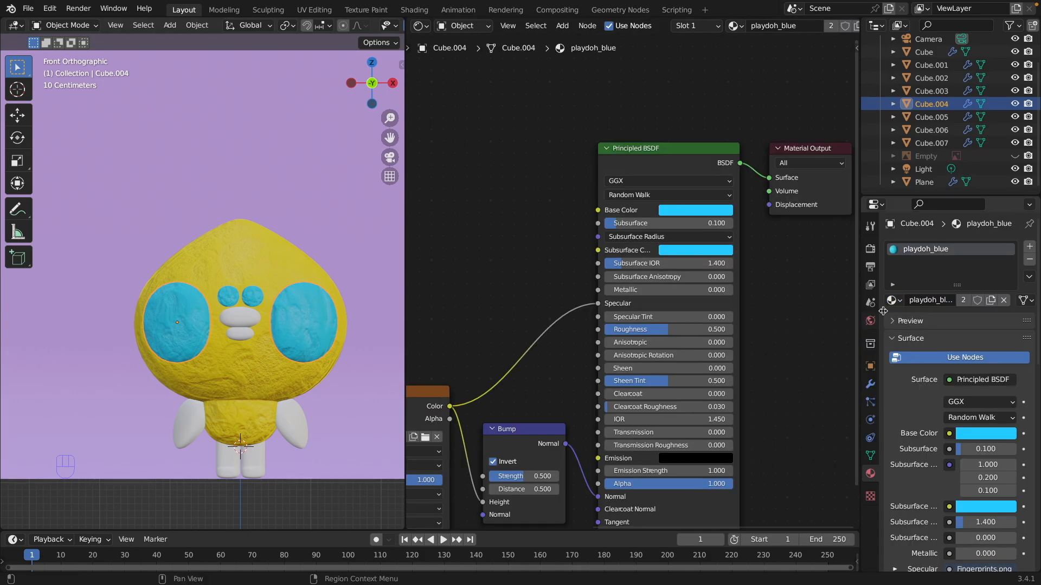
- Make the cheeks' playdoh_blue material a single-user copy and rename it playdoh_pink
click(963, 303)
double_click(963, 299)
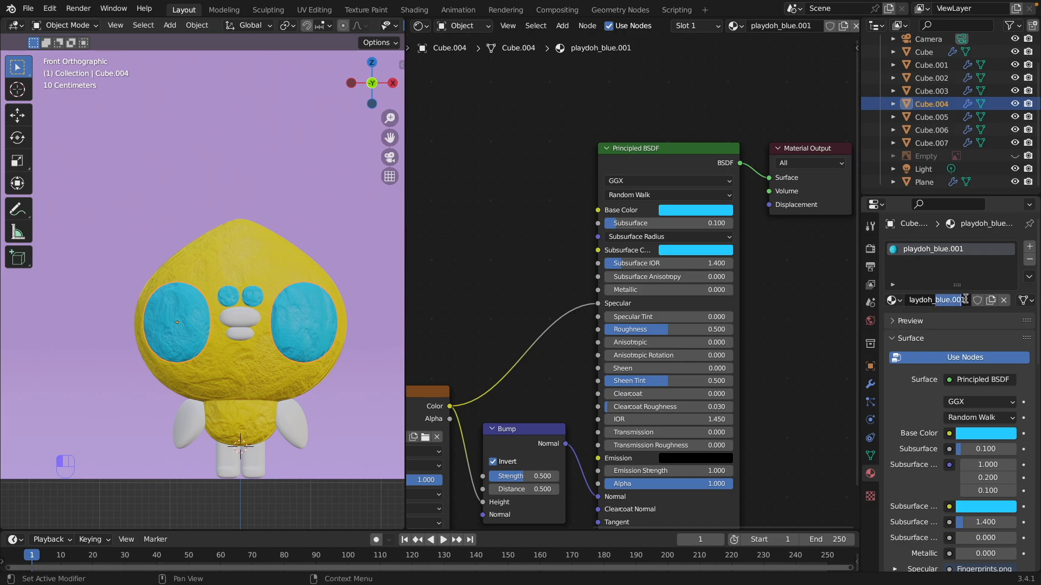
text(pink)
key(Return)
- Set playdoh_pink's Base Color to hex FF89C5 and copy that colour to its Subsurface Color
click(696, 210)
click(722, 156)
text(ff89c5)
key(Return)
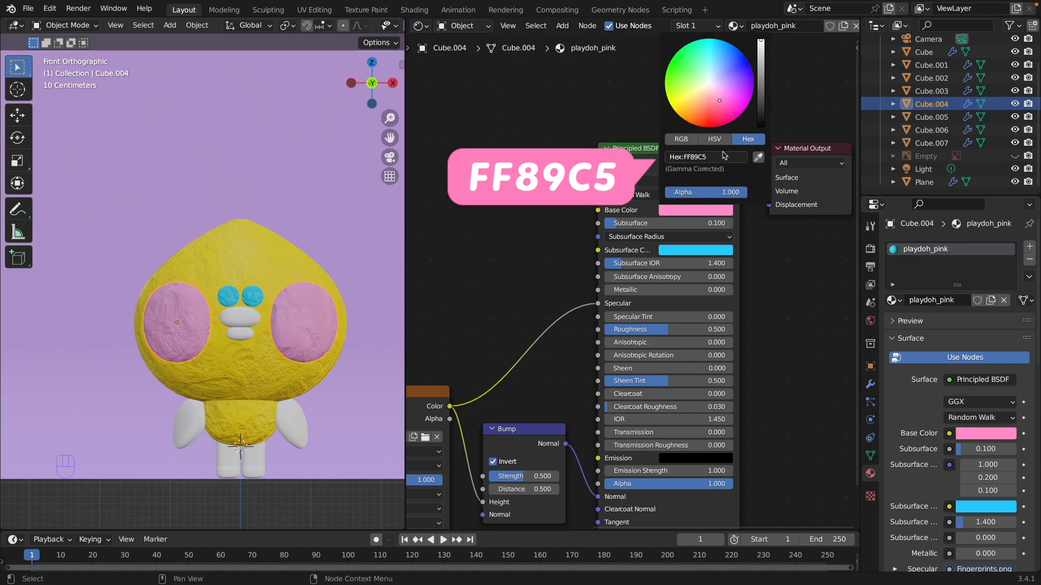
key(super+c)
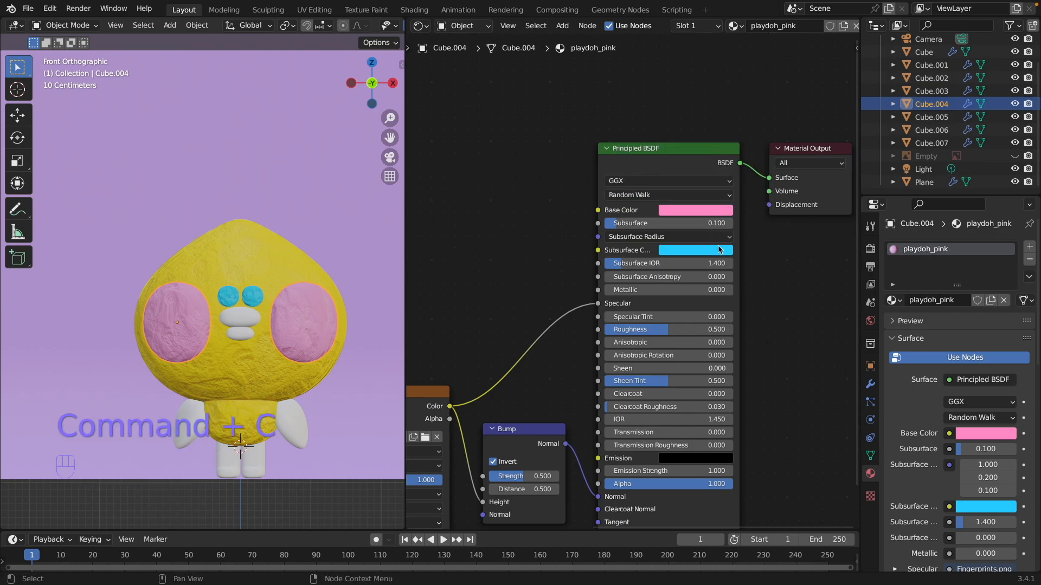
key(super+v)
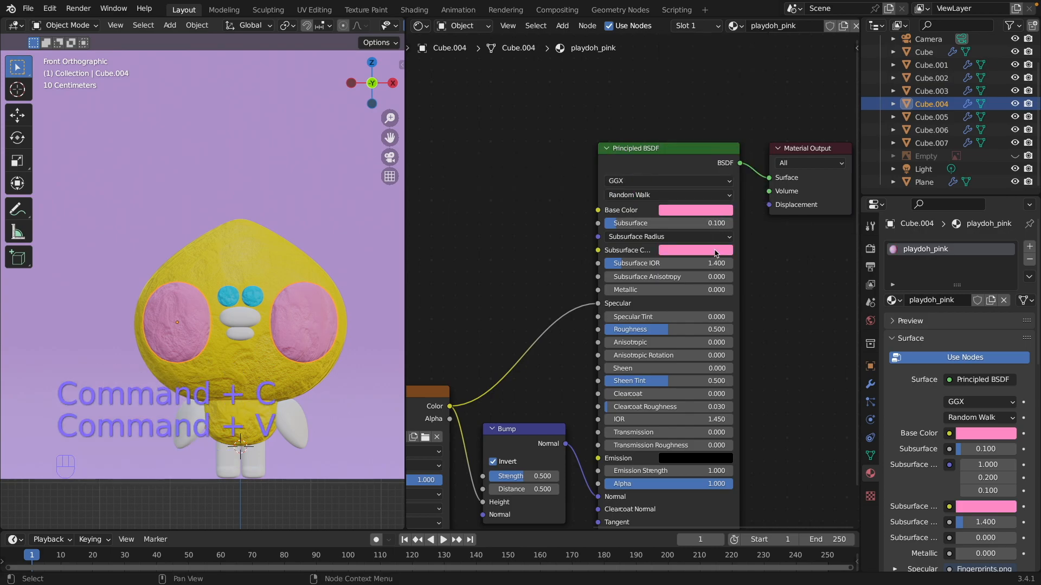
- Assign playdoh_blue to the upper beak (Cube.006), then make it a single-user copy named playdoh_orange
click(249, 317)
click(894, 300)
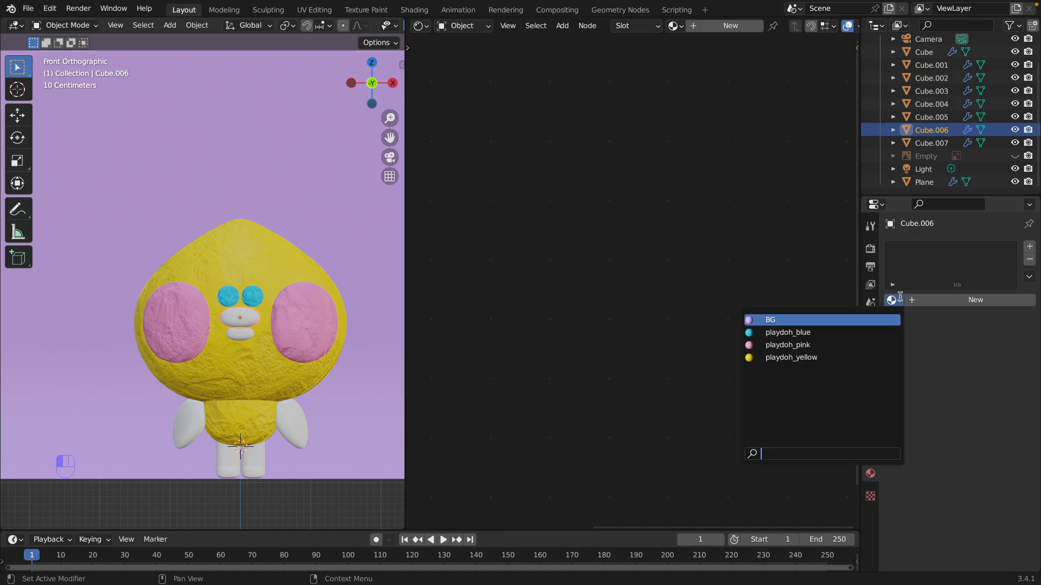
click(834, 332)
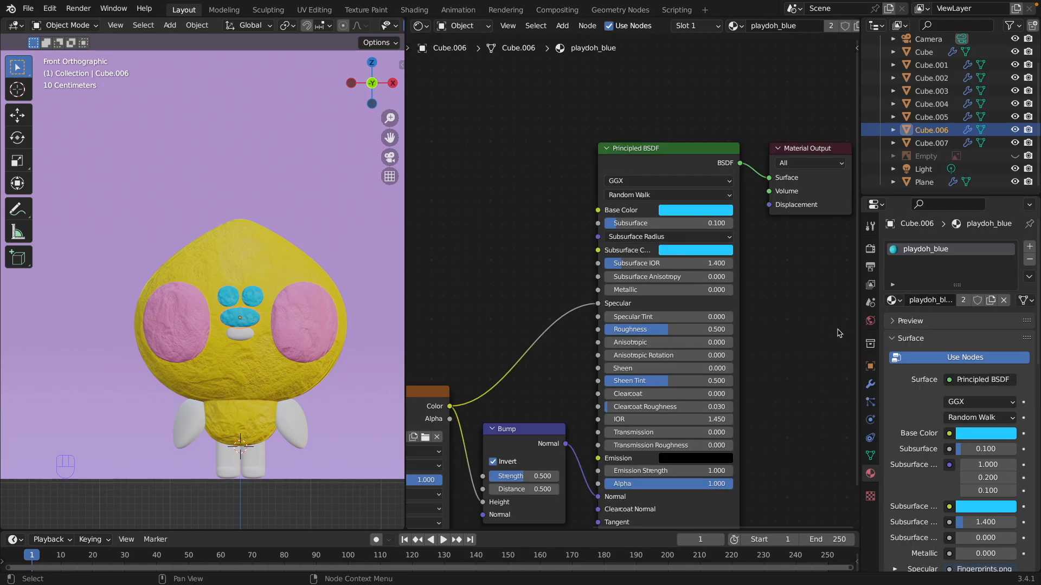
click(990, 300)
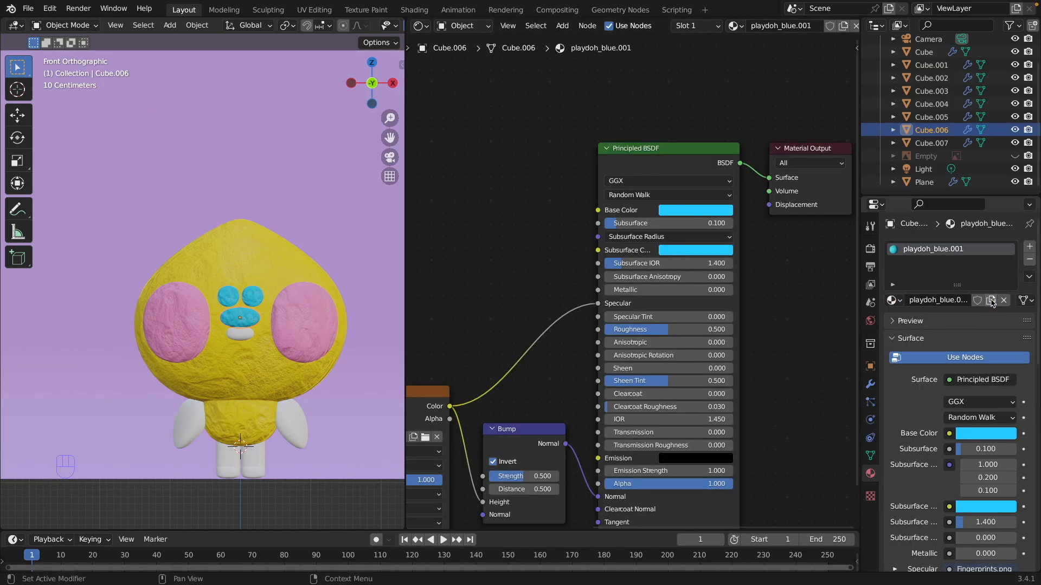
double_click(959, 299)
text(playdoh_orange)
key(Return)
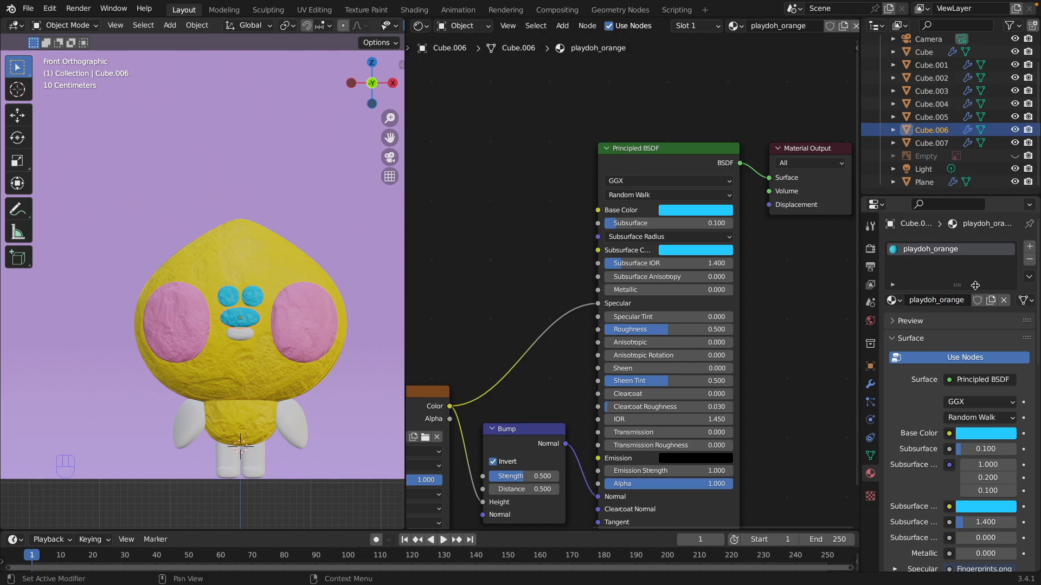
- Set playdoh_orange's Base Color to hex FF8700 and copy that colour to its Subsurface Color
click(723, 212)
click(731, 157)
text(FF8700)
key(Return)
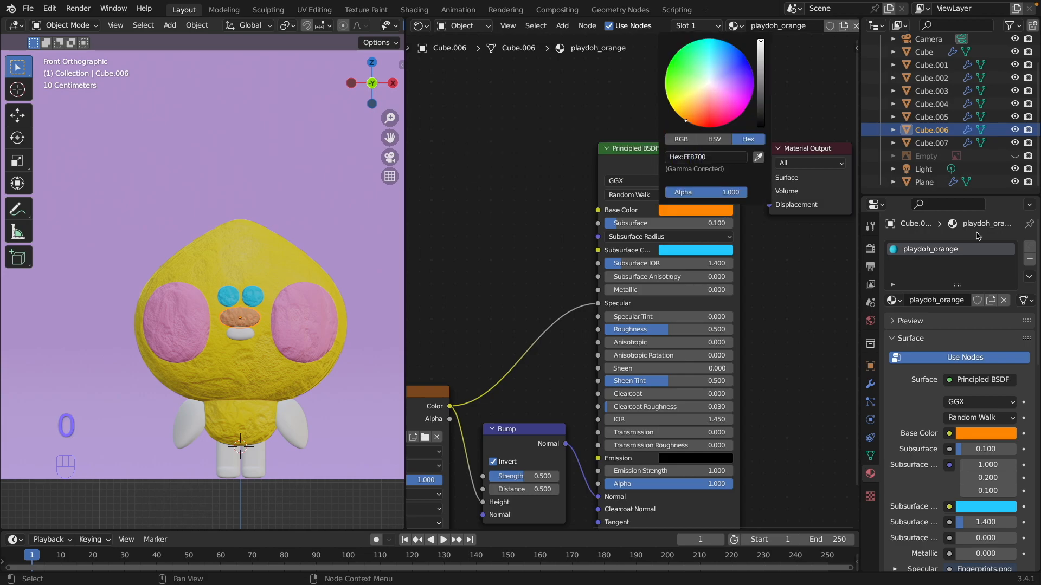
key(super+c)
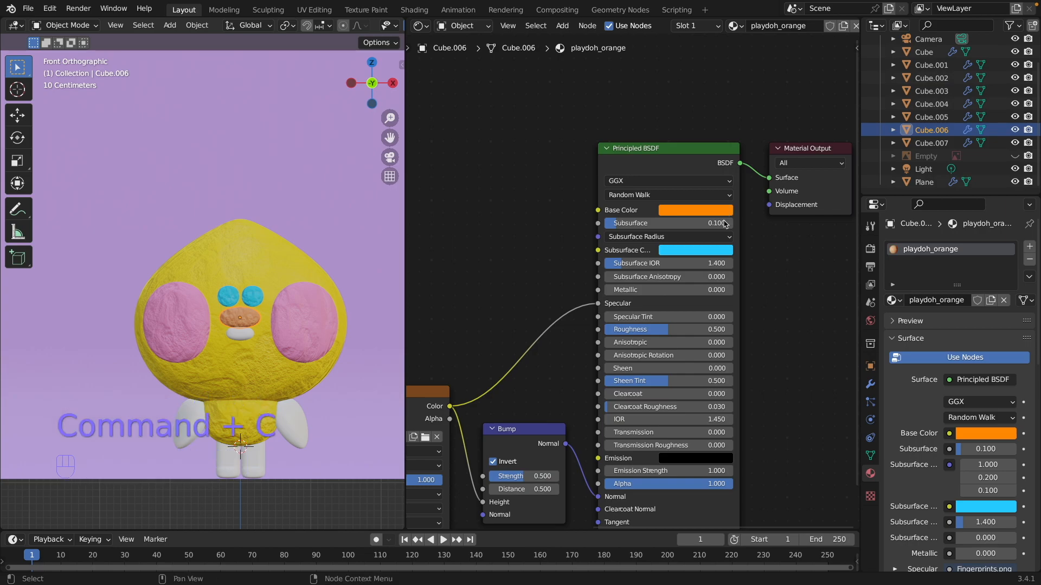
key(super+v)
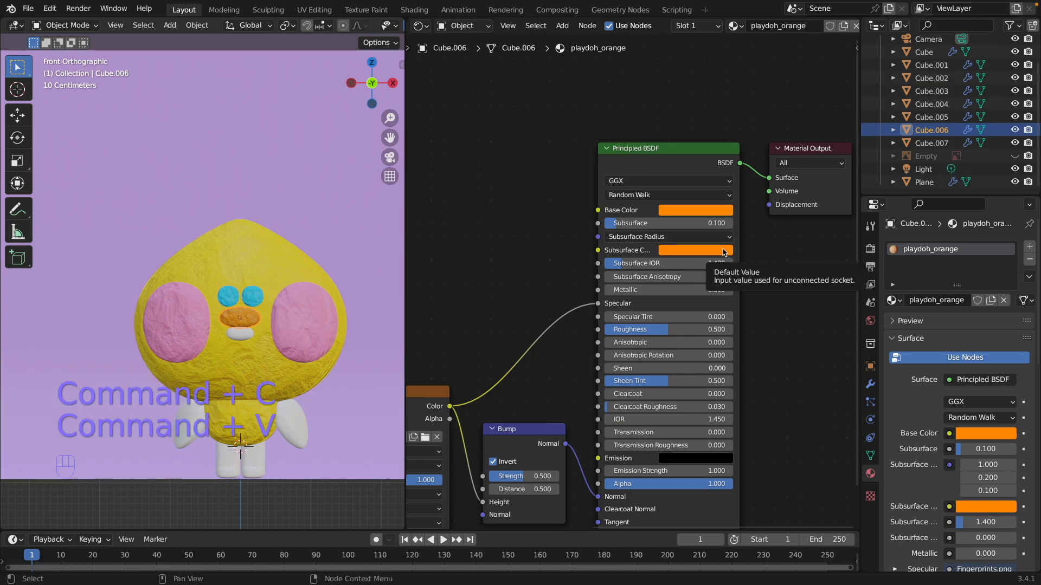
- Assign the playdoh_orange material to the lower beak (Cube.007)
click(240, 332)
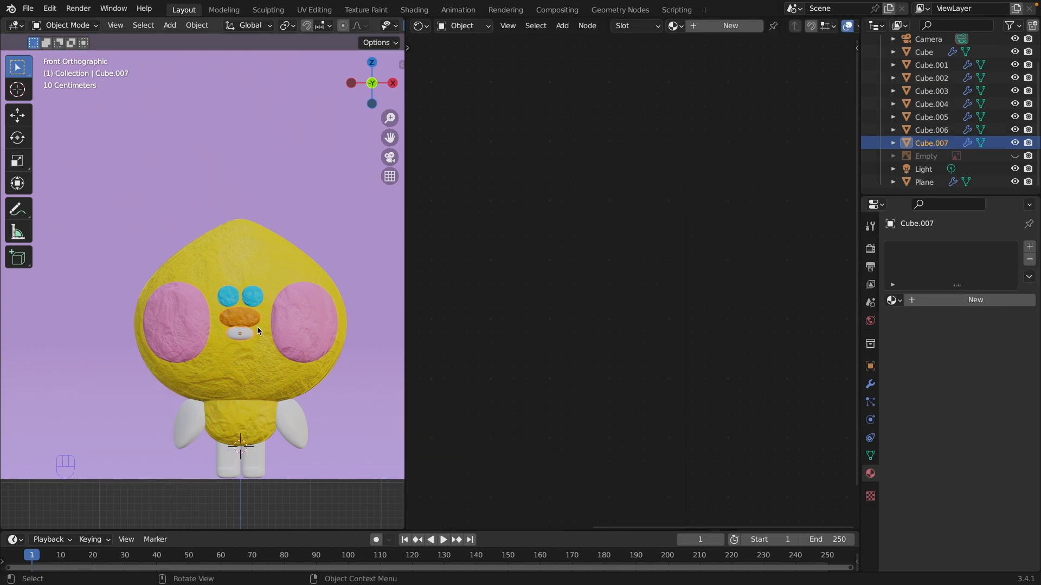
click(894, 300)
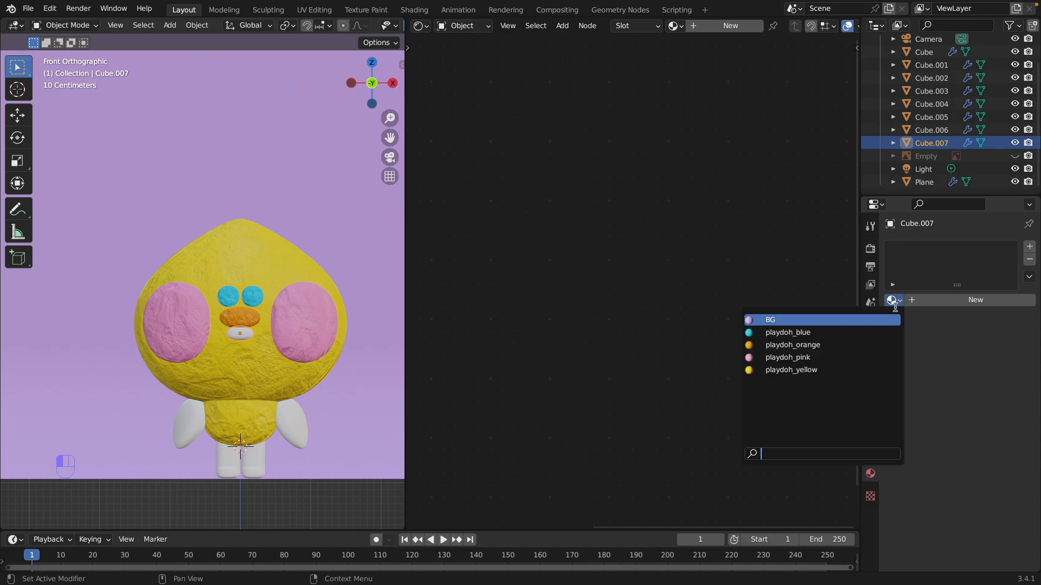
click(826, 344)
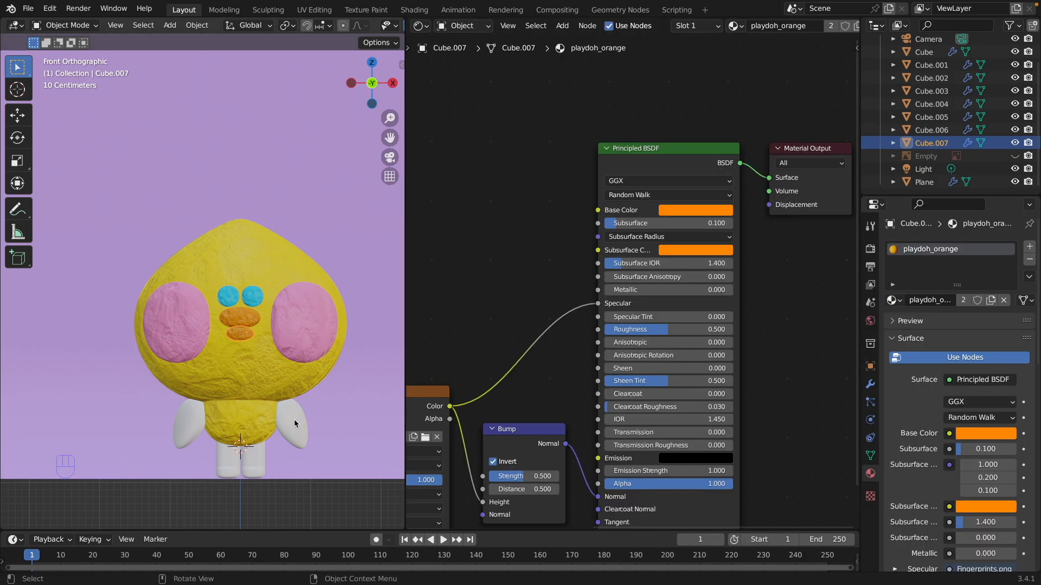
- Assign playdoh_yellow to the wings (Cube.005) and playdoh_orange to the legs (Cube.002)
click(294, 424)
click(900, 303)
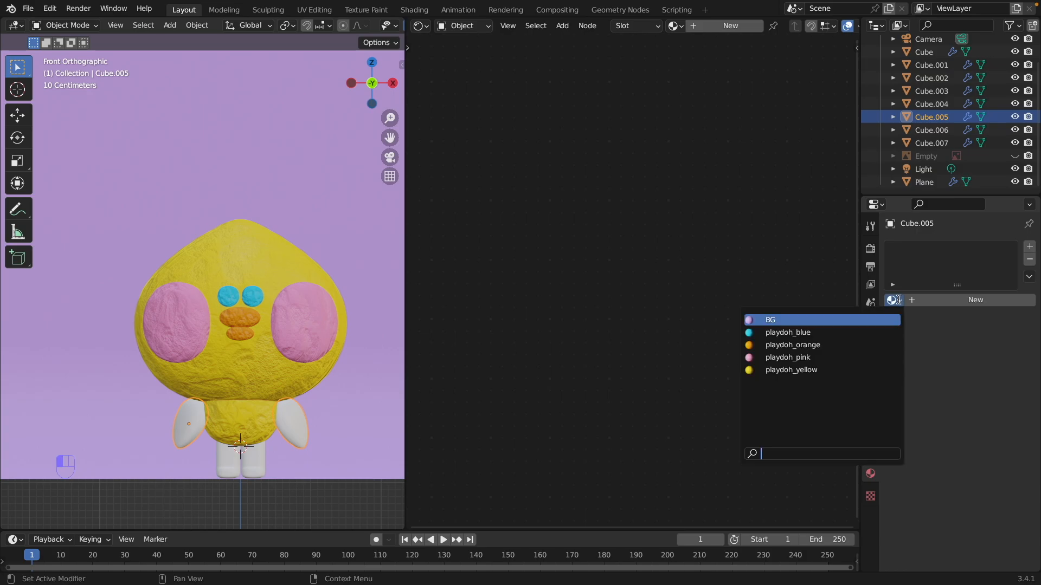
click(824, 366)
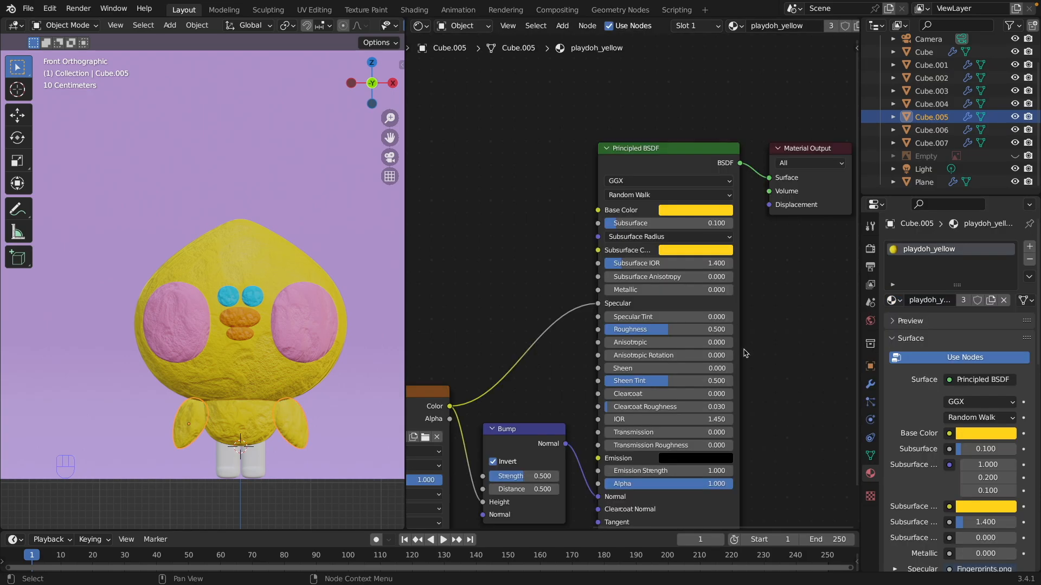
click(259, 465)
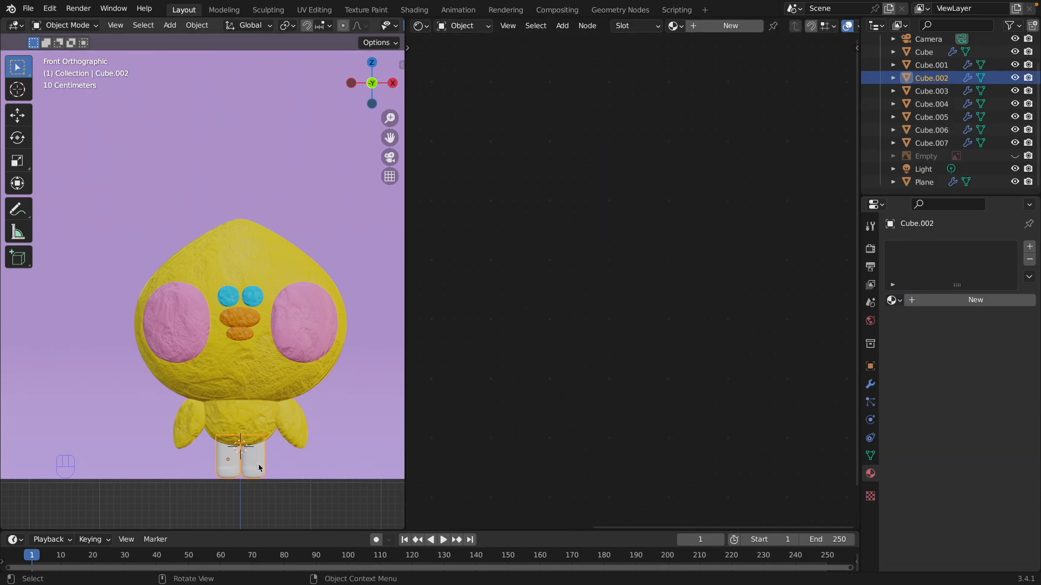
click(893, 301)
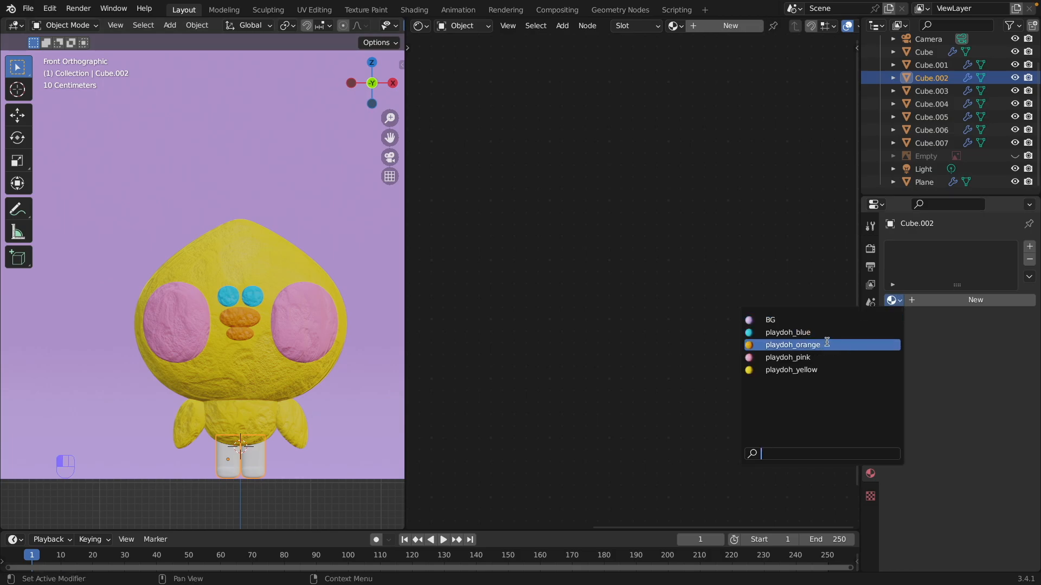
click(827, 343)
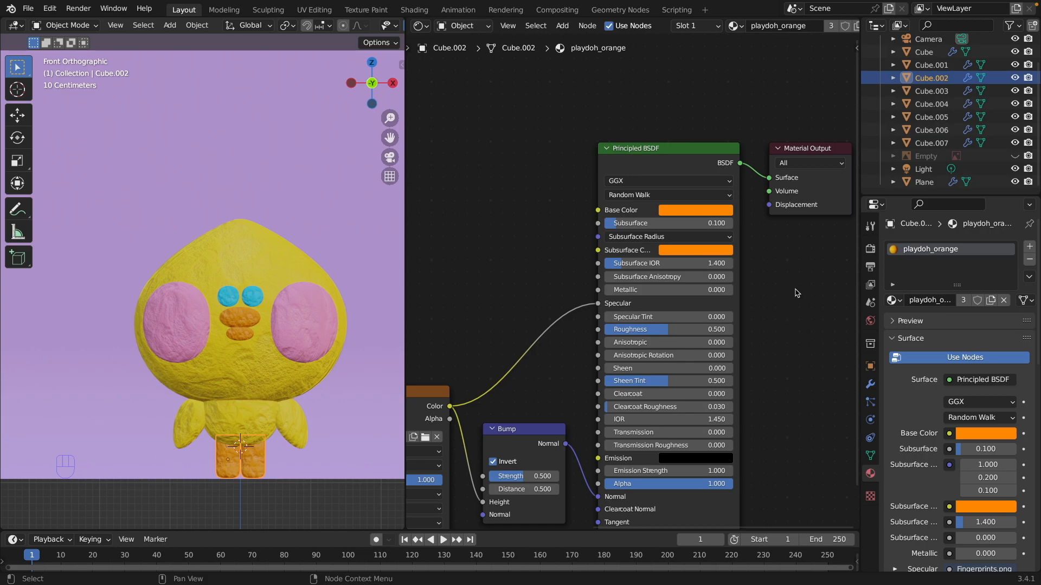
- Apply the Mirror modifiers of the legs (Cube.002) and the wings (Cube.005)
click(870, 384)
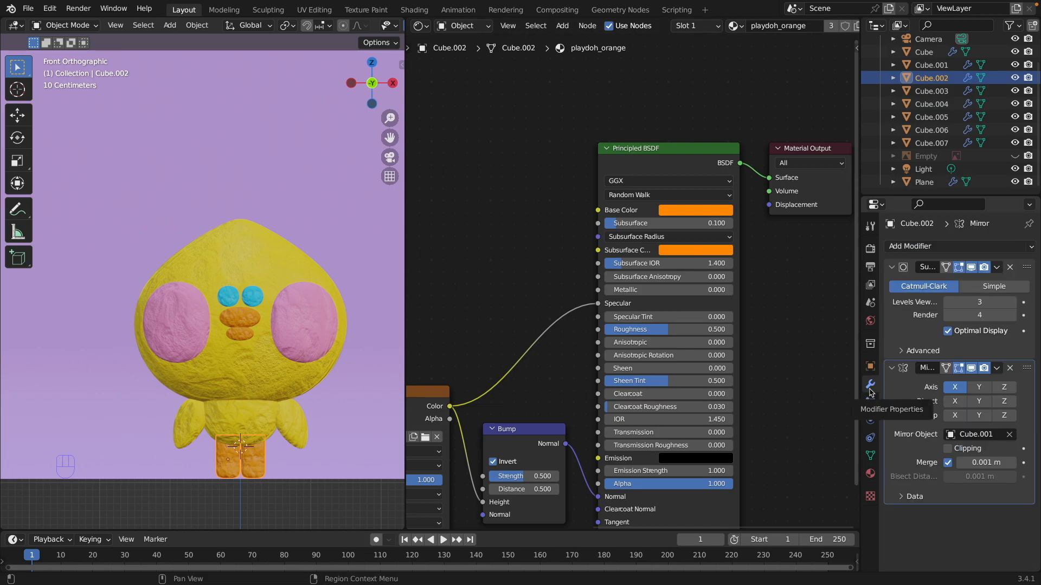
click(996, 368)
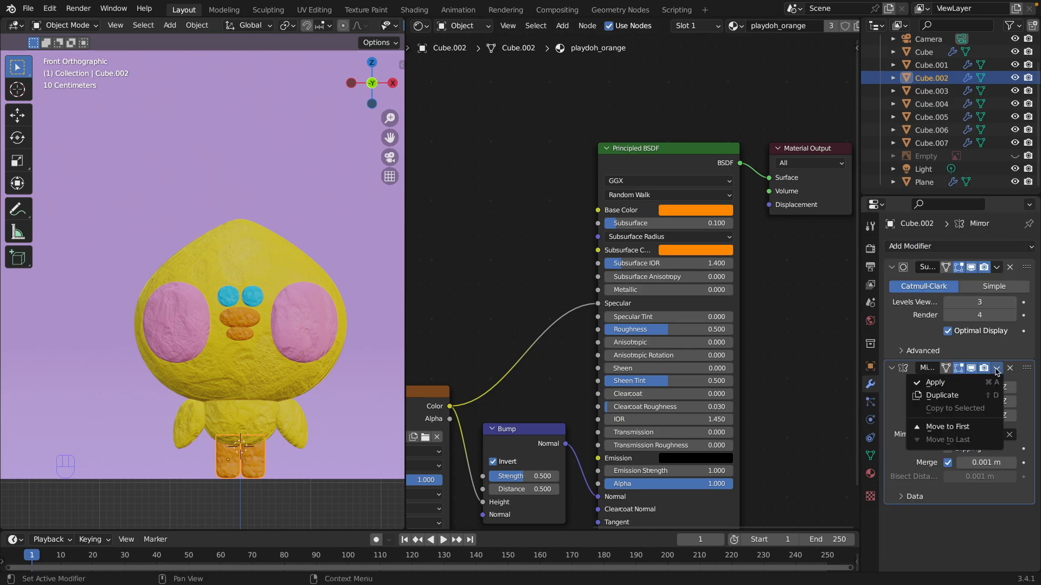
click(963, 383)
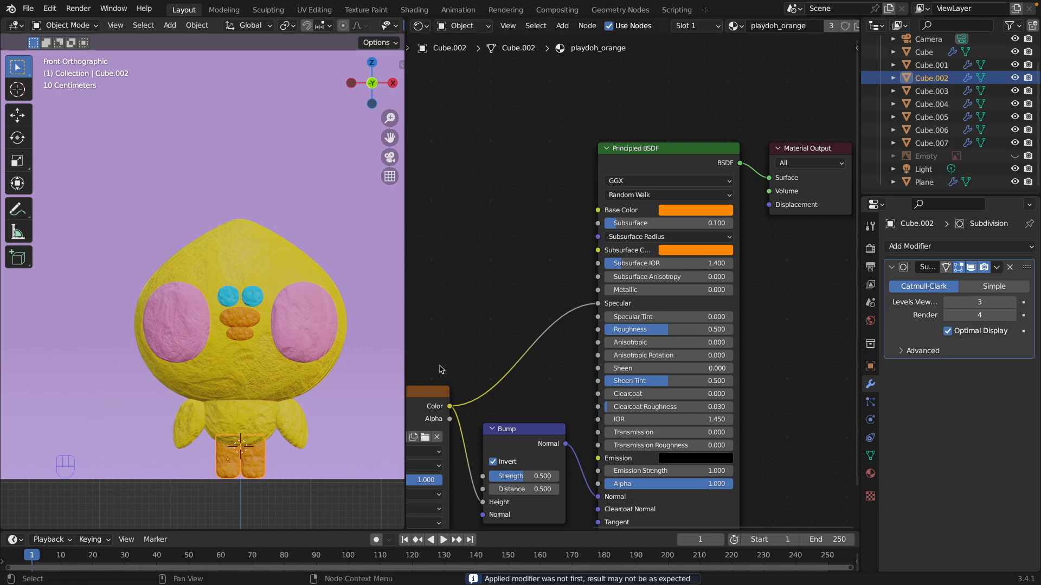
click(266, 421)
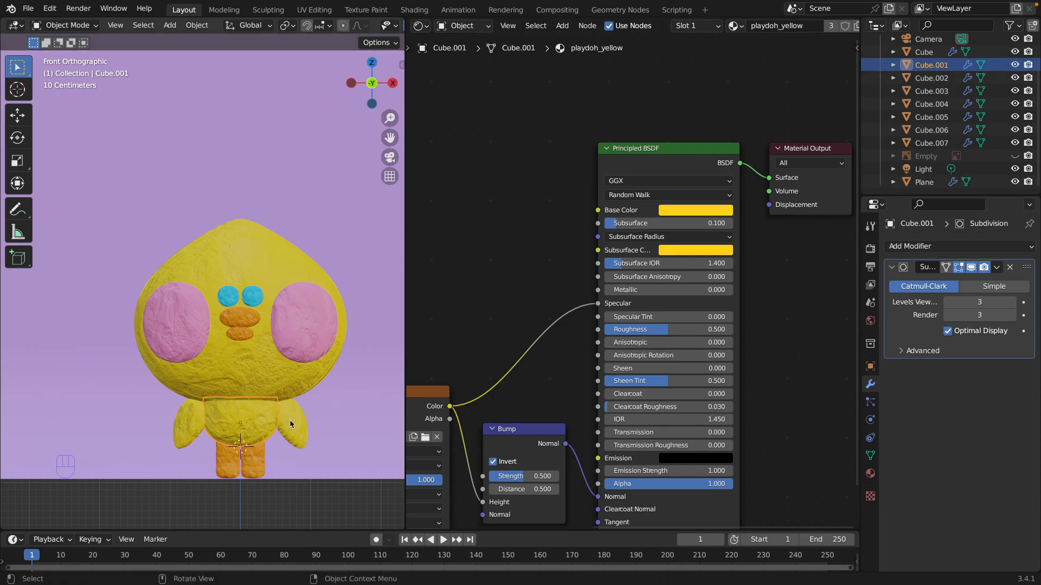
click(287, 422)
click(998, 372)
click(989, 383)
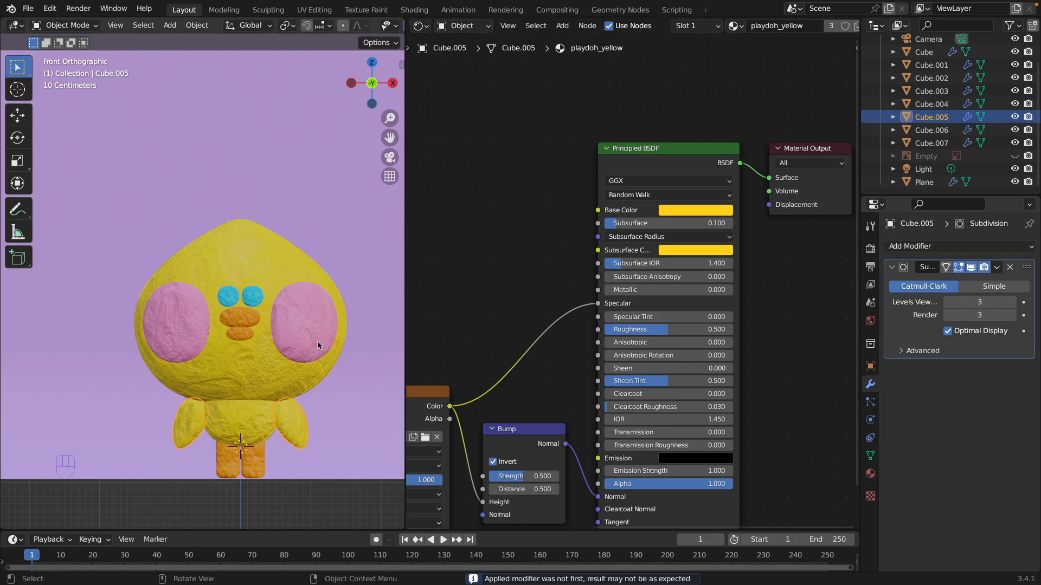
- Apply the Mirror modifiers of the cheeks (Cube.004) and the eyes (Cube.003)
click(319, 348)
click(996, 368)
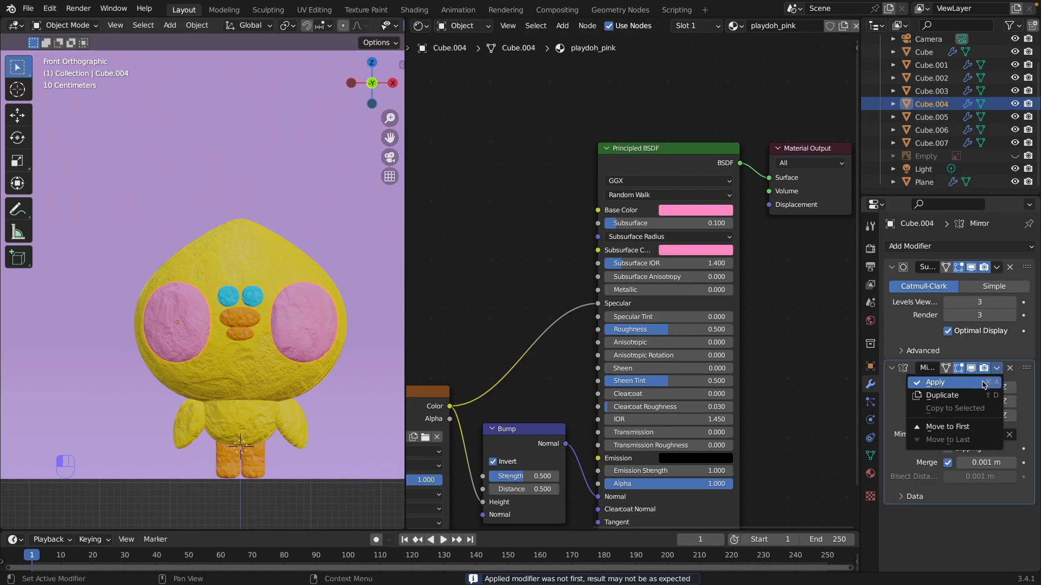
click(984, 382)
click(252, 305)
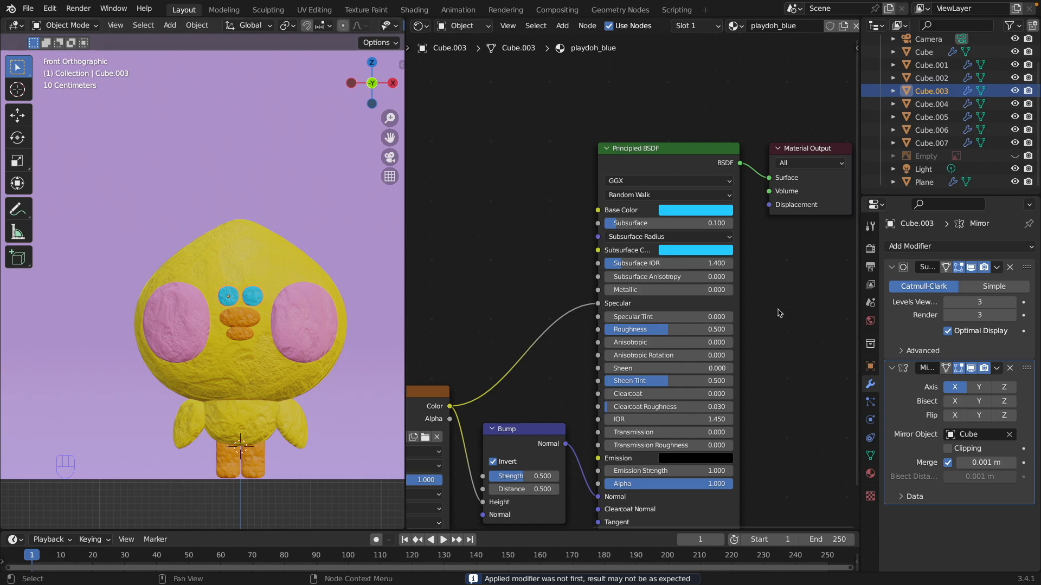
click(996, 368)
click(987, 381)
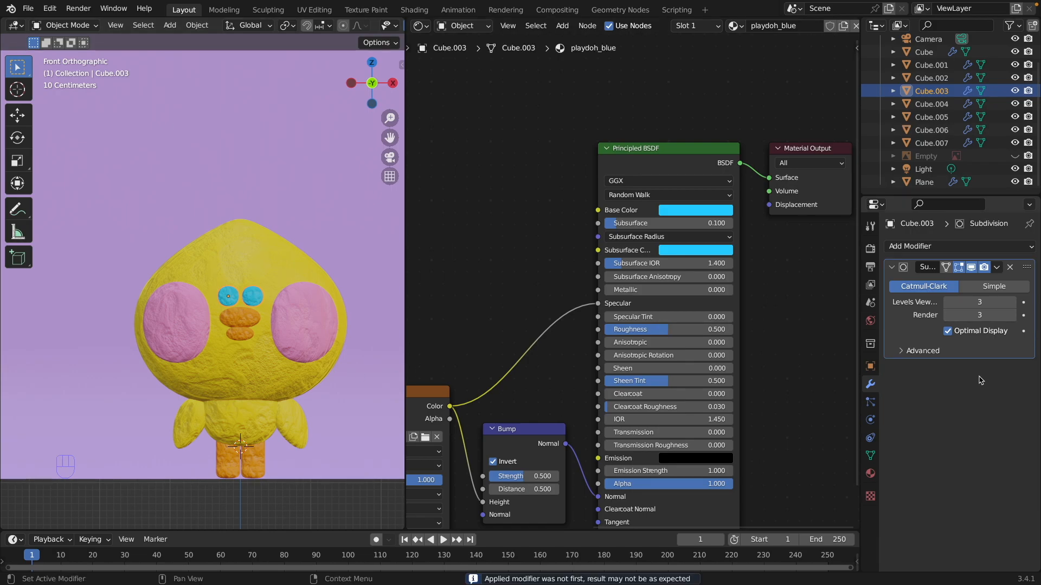
- Join the eyes, cheeks, beak, wings, body and legs into the head object (Cube)
shift+click(300, 313)
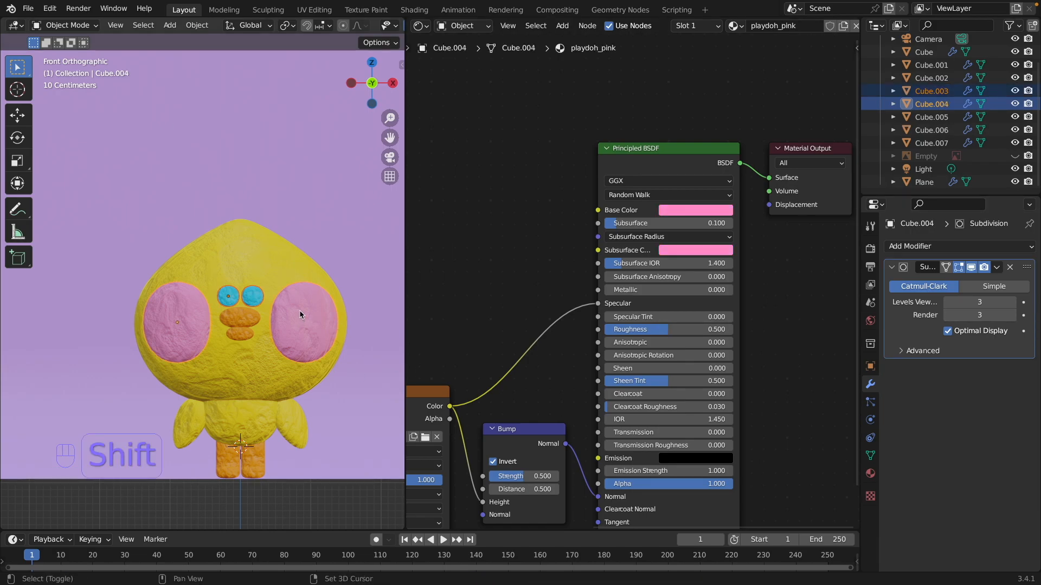
shift+click(250, 315)
shift+click(245, 335)
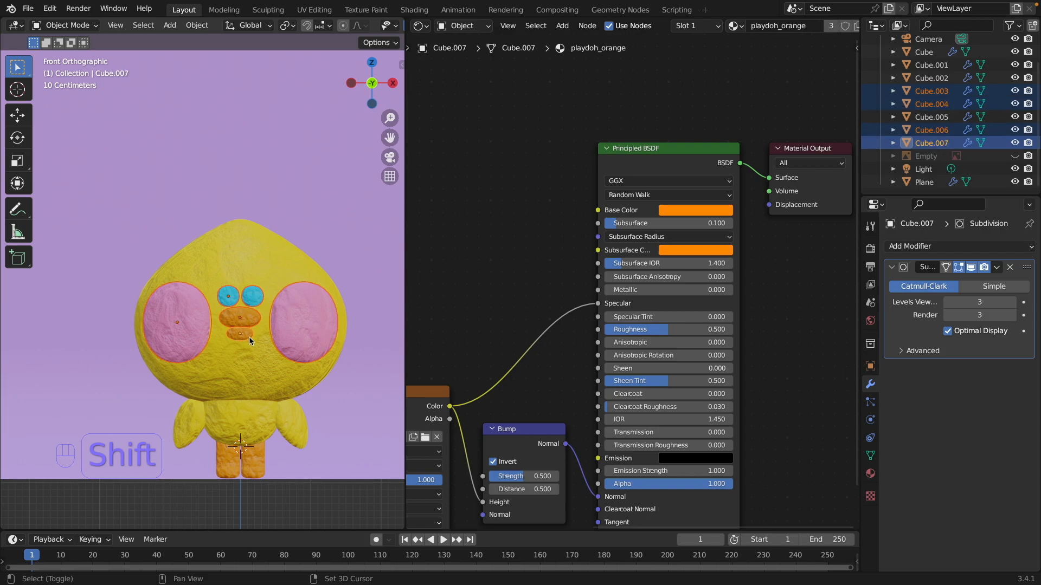
shift+click(292, 418)
shift+click(253, 413)
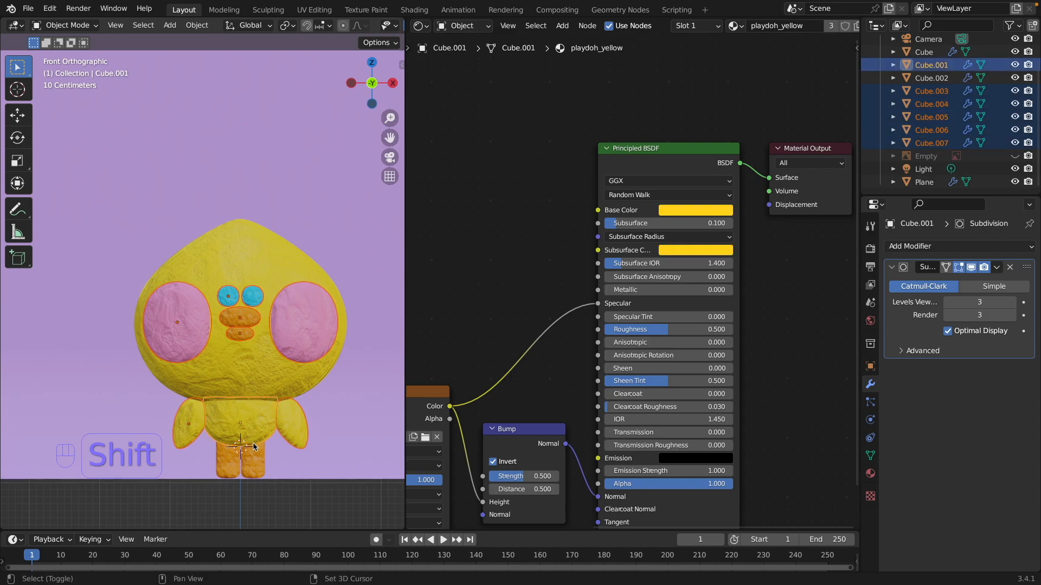
shift+click(254, 455)
shift+click(268, 236)
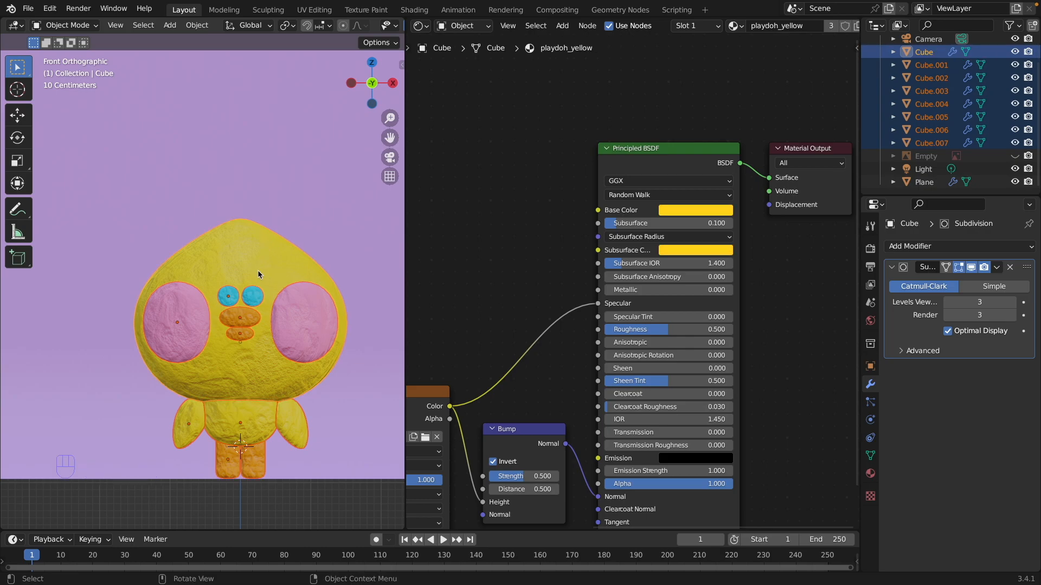
key(ctrl+j)
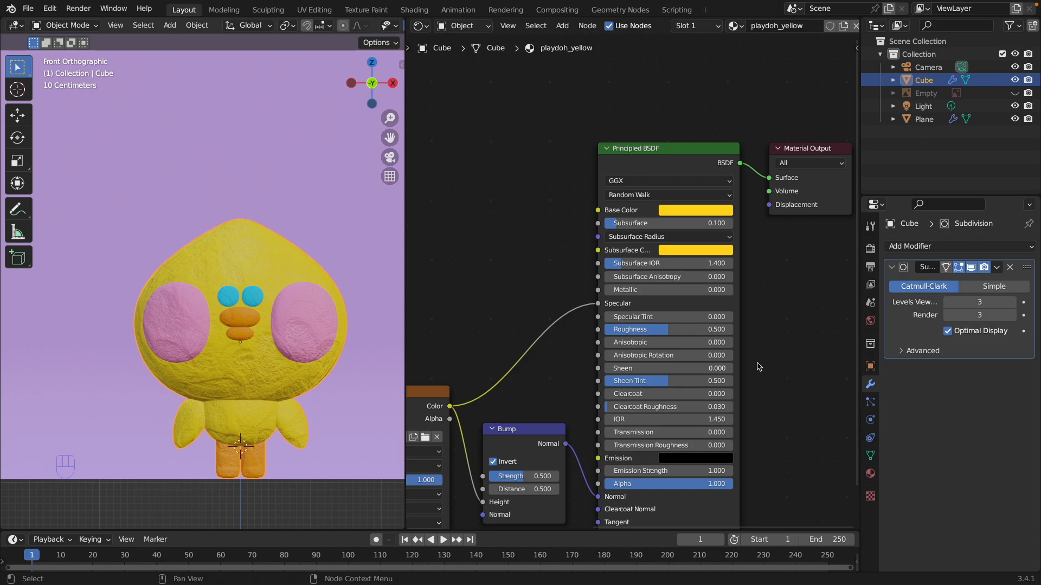
- Set the X, Y and Z scale of playdoh_yellow's Mapping node to 0.1
middle_drag(669, 388, 763, 340)
middle_drag(561, 369, 802, 297)
drag(550, 403, 554, 432)
text(.1)
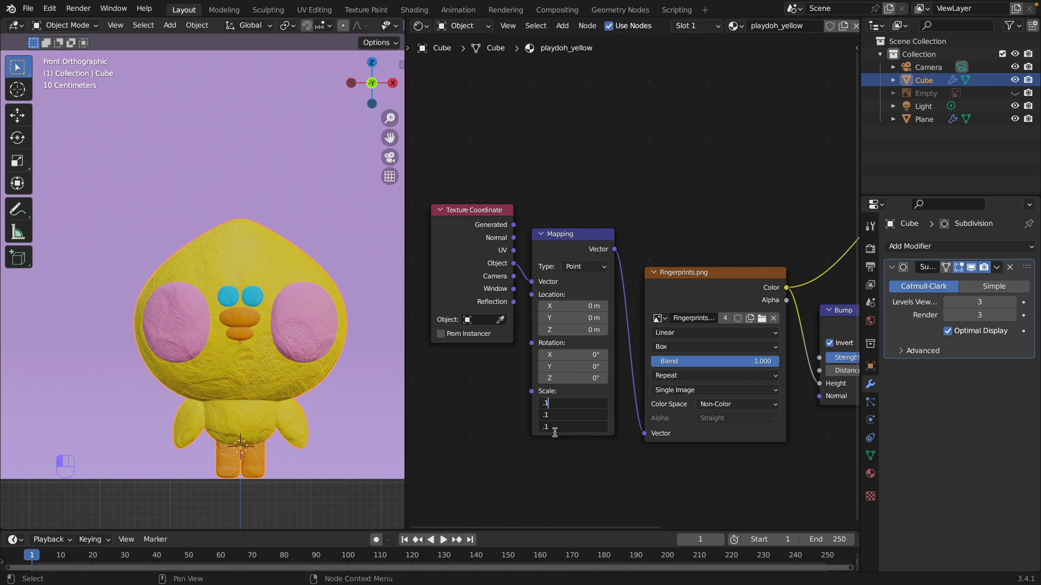
key(Return)
middle_drag(317, 347, 324, 299)
mouse_move(324, 298)
middle_down()
mouse_move(314, 286)
mouse_move(353, 291)
mouse_move(345, 275)
mouse_move(336, 289)
middle_up()
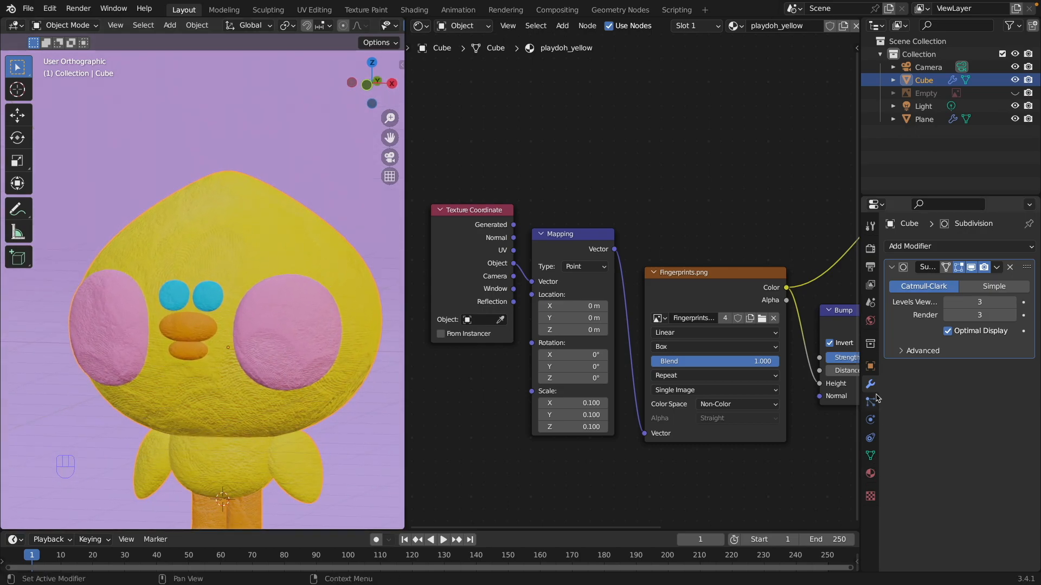
- Set the X, Y and Z scale of the Mapping node in the playdoh_orange material to 0.1
click(870, 473)
click(930, 262)
drag(549, 405, 557, 453)
text(.1)
key(Return)
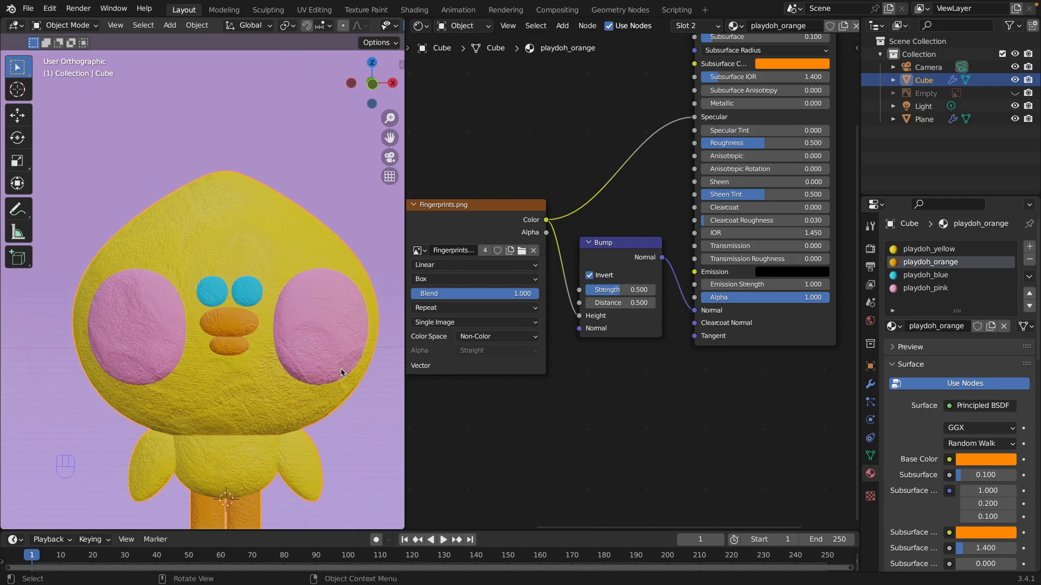
middle_drag(519, 404, 745, 429)
drag(542, 361, 539, 384)
text(.1)
key(Return)
- Set the X, Y and Z scale of the Mapping node in the playdoh_pink material to 0.1
click(925, 288)
text(.1)
key(Return)
ctrl+middle_drag(307, 236, 309, 263)
key(grave)
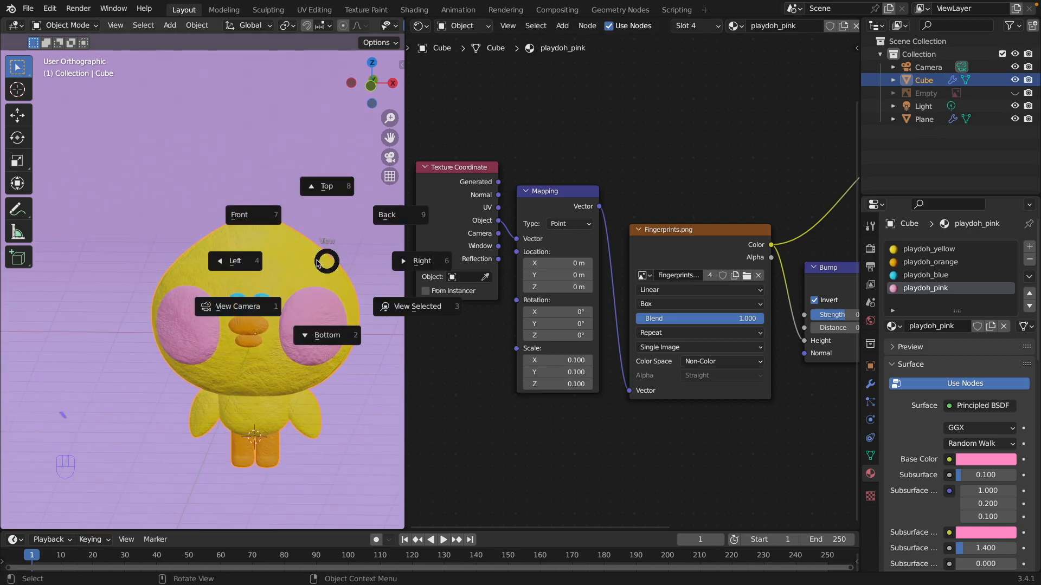
- Set the render output's Y resolution to 1920 px
click(263, 211)
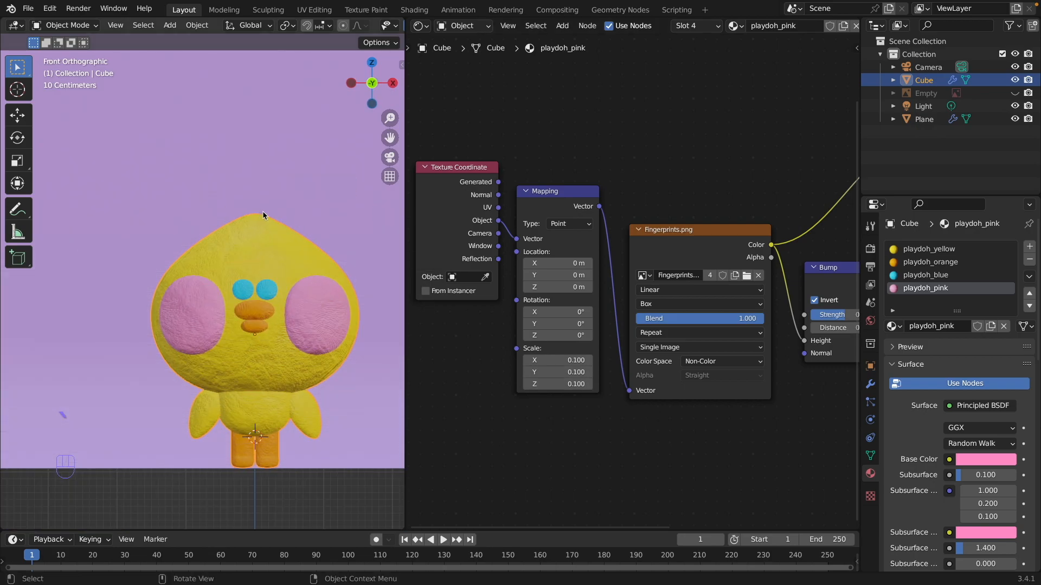
click(871, 267)
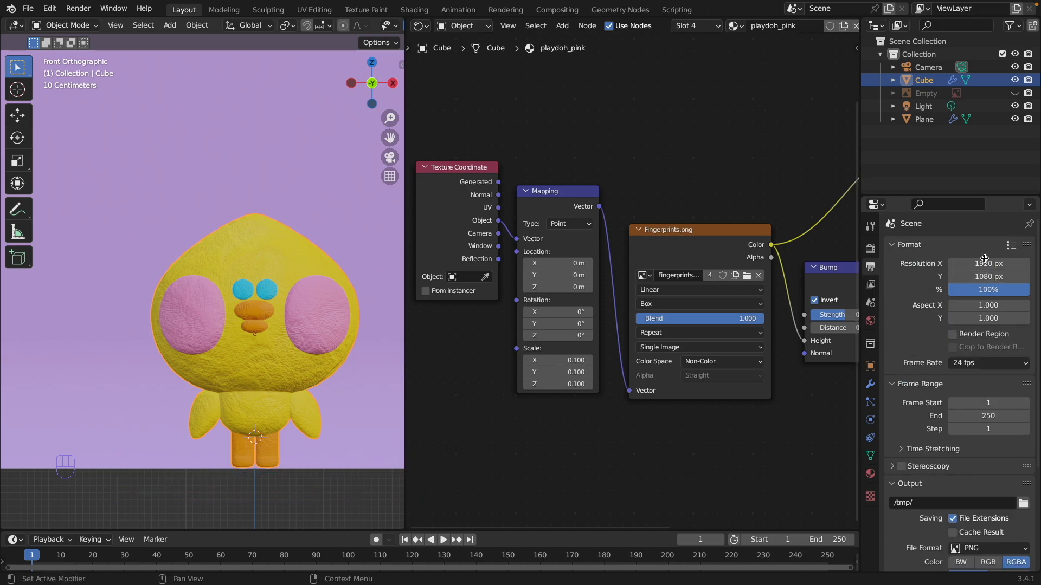
click(984, 275)
text(1)
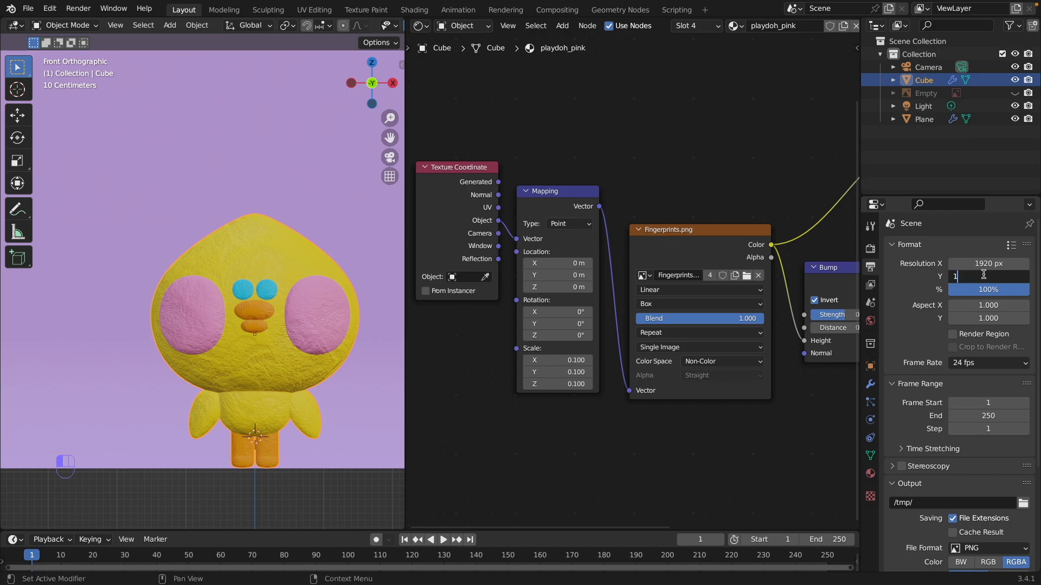
text(920)
key(Return)
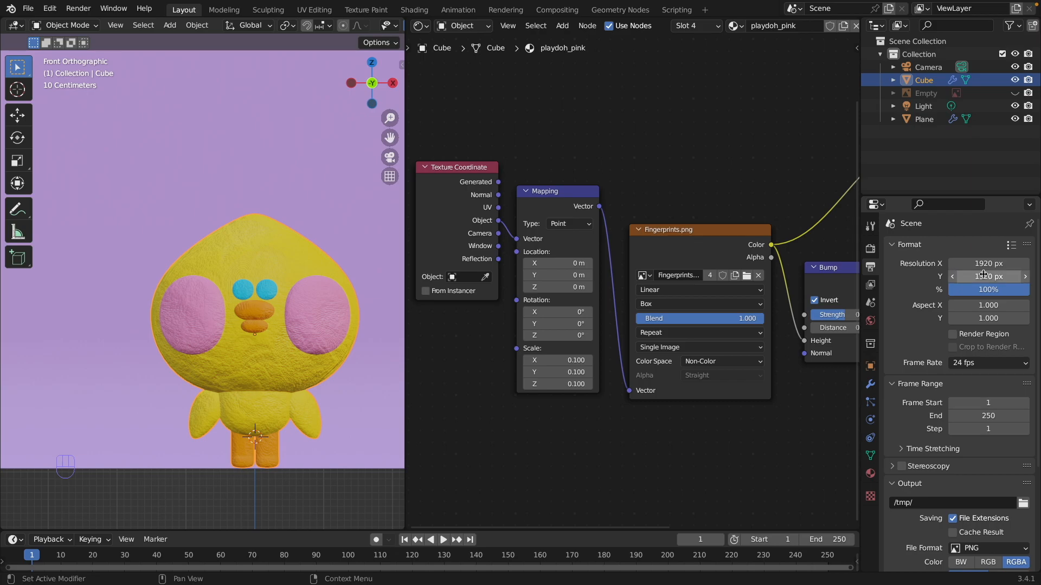
- Look through the camera and set its rotation to 0° on Z and 90° on X
click(390, 159)
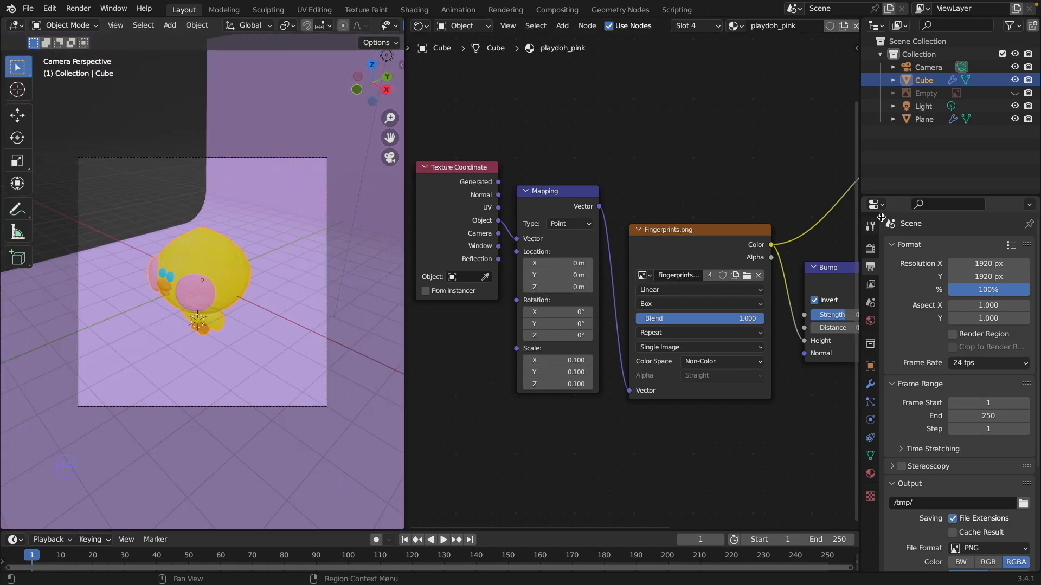
click(933, 67)
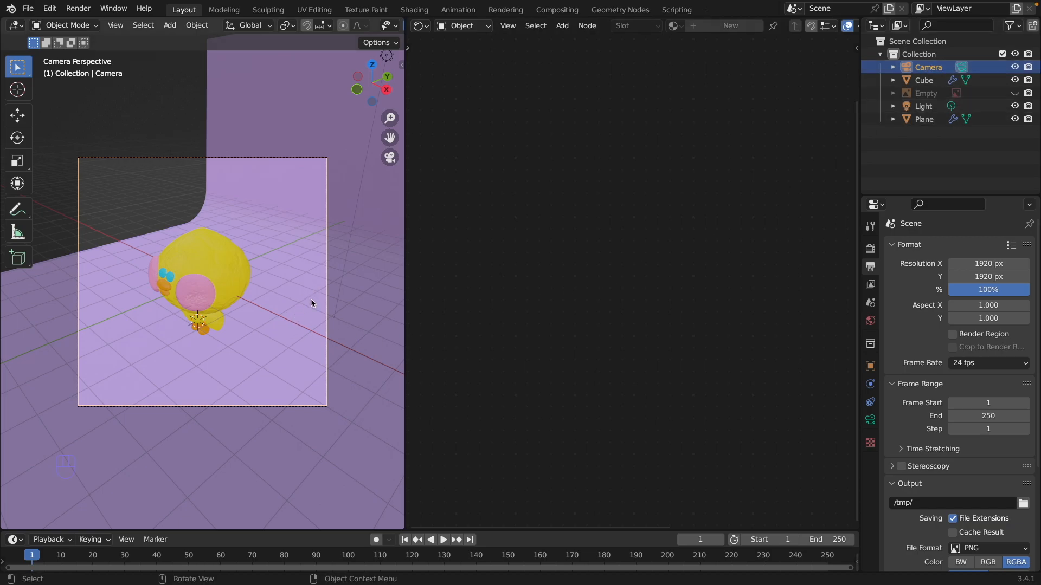
key(n)
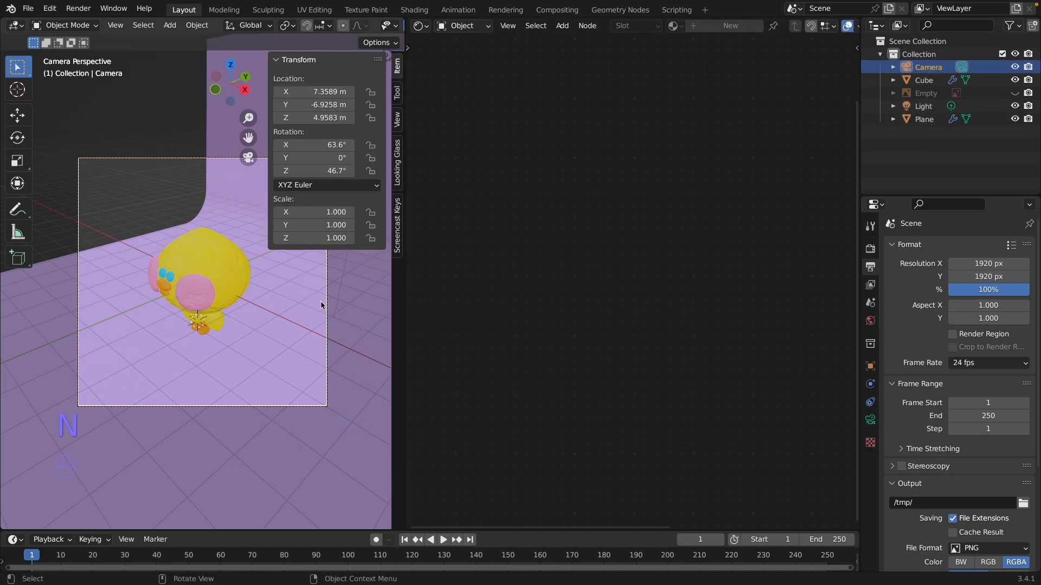
click(332, 171)
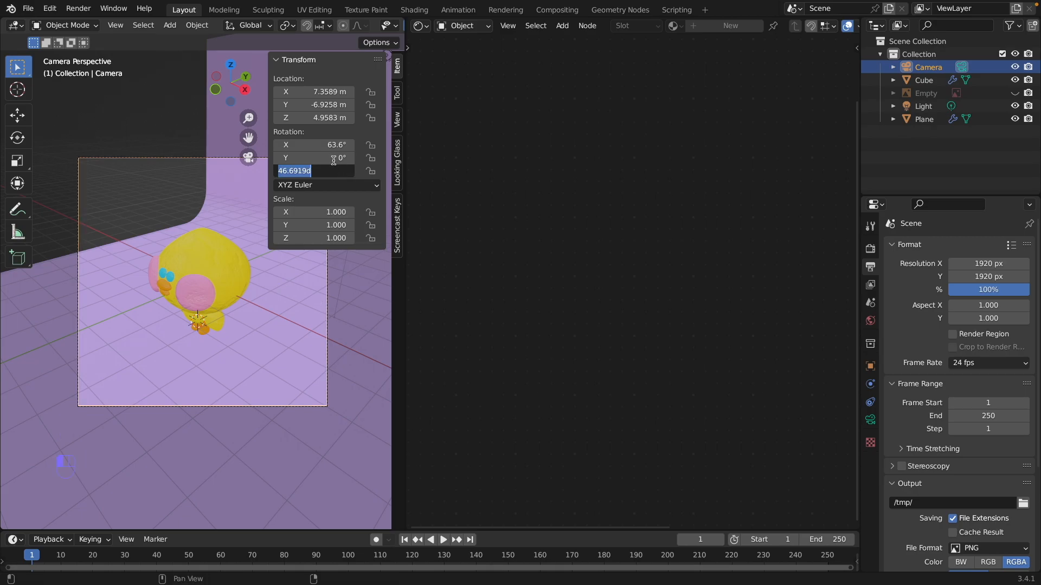
text(0)
key(Return)
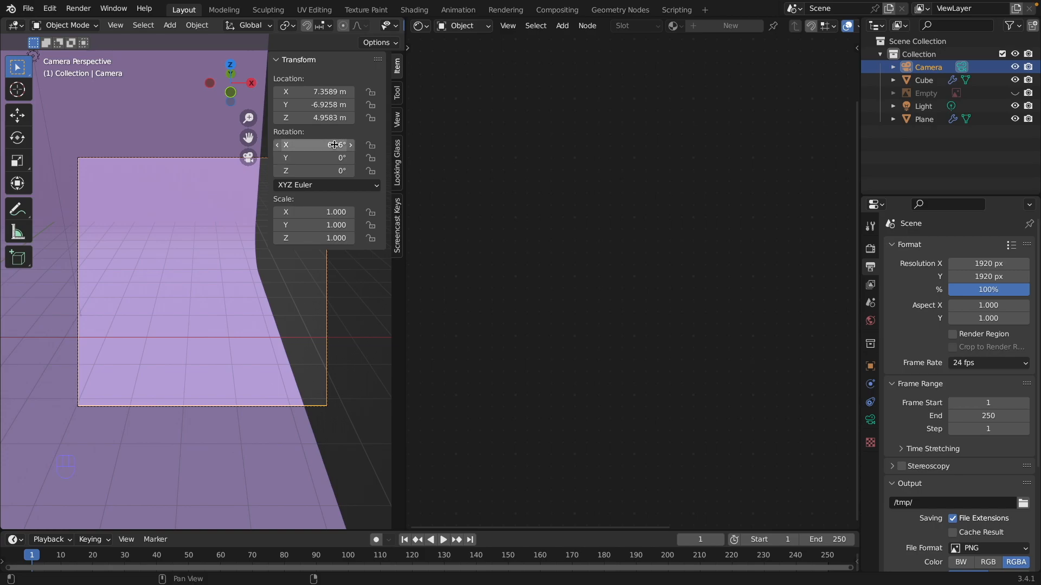
click(333, 145)
text(90)
key(Return)
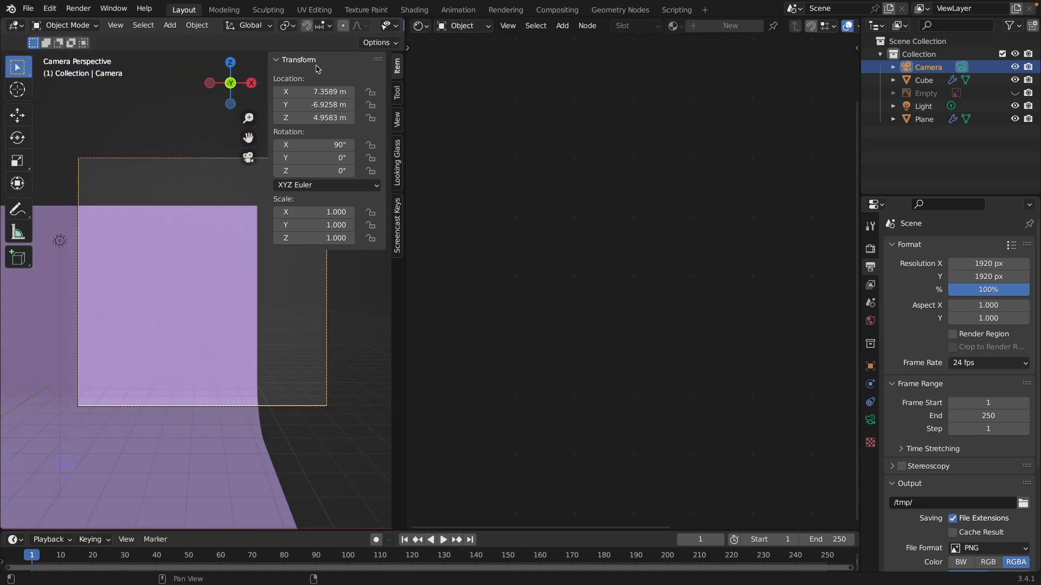
- Set the camera's X location to 0 m
click(326, 93)
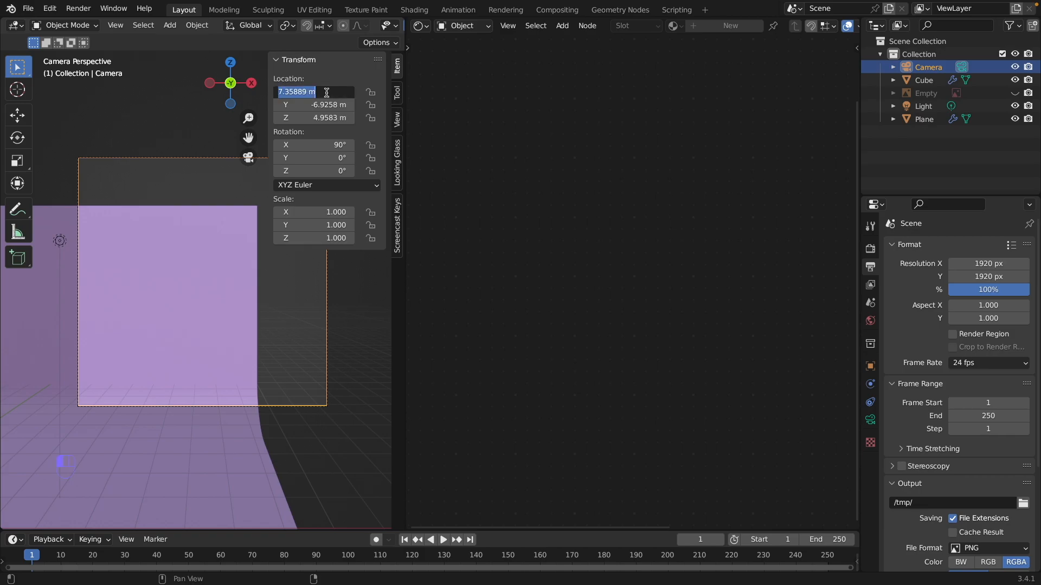
text(0)
key(Return)
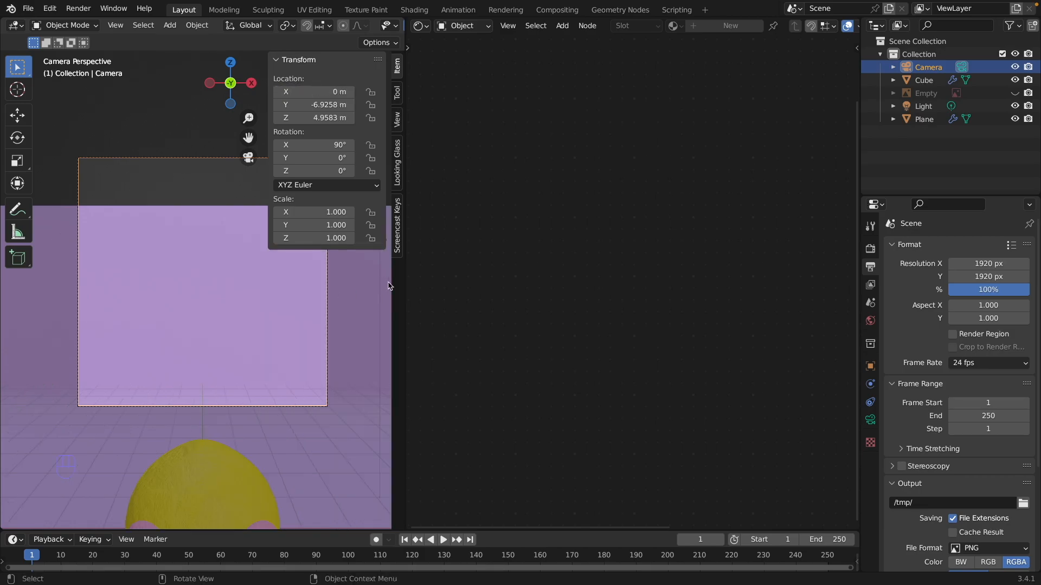
- Change the shader editor area into a 3D viewport showing the scene from the left side
click(421, 26)
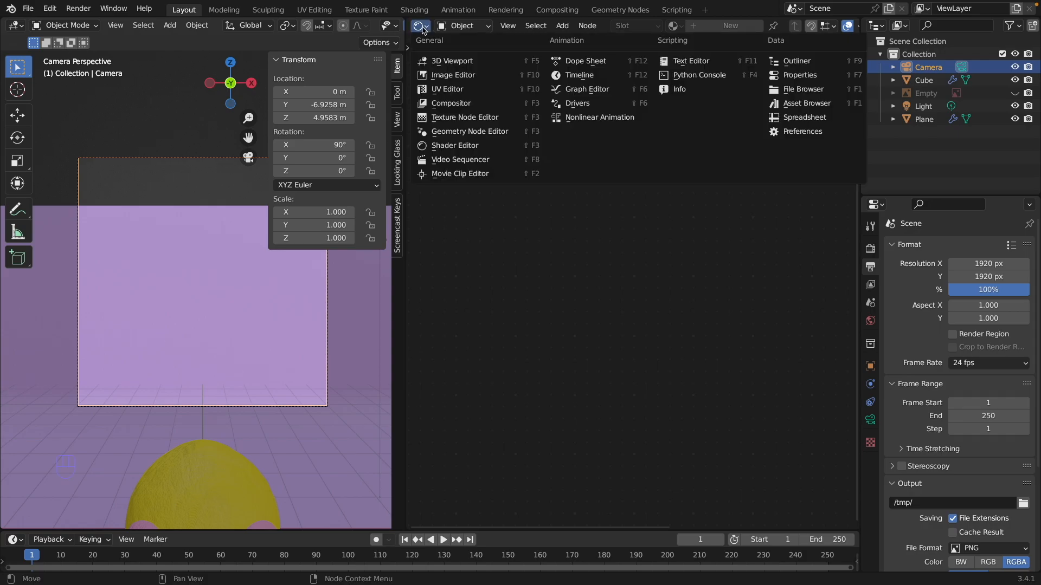
click(455, 61)
key(grave)
click(630, 245)
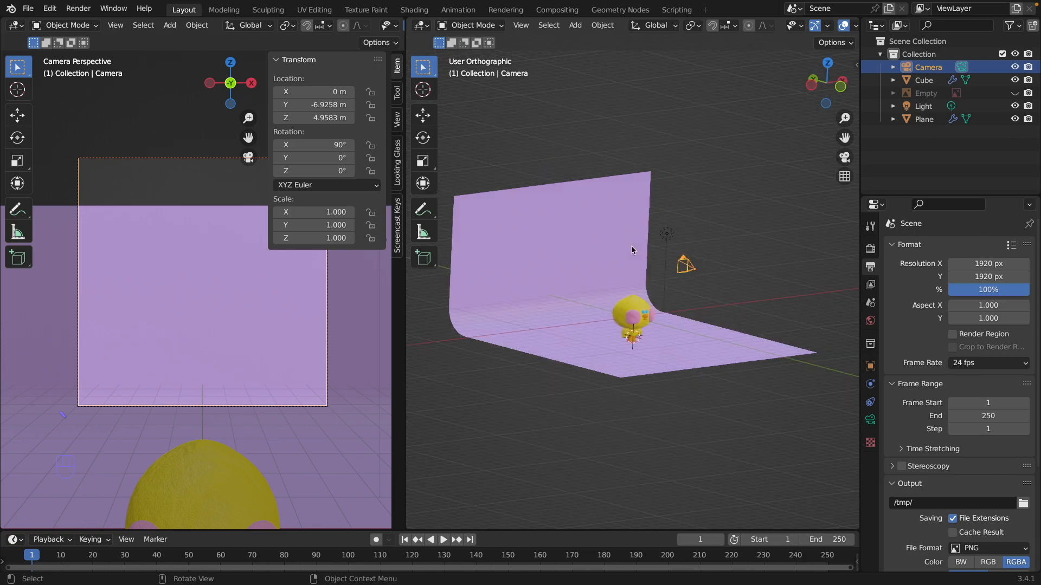
- Lower the camera to about -0.05 m on Z and pull it back along Y to about -10.8 m, framing the whole character
scroll(700, 279, down, 1)
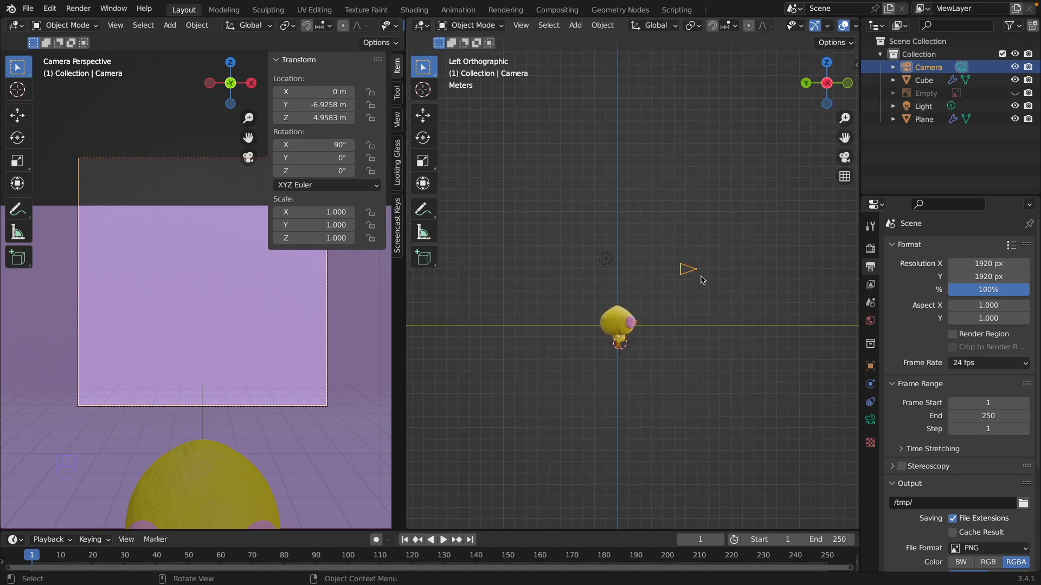
key(g)
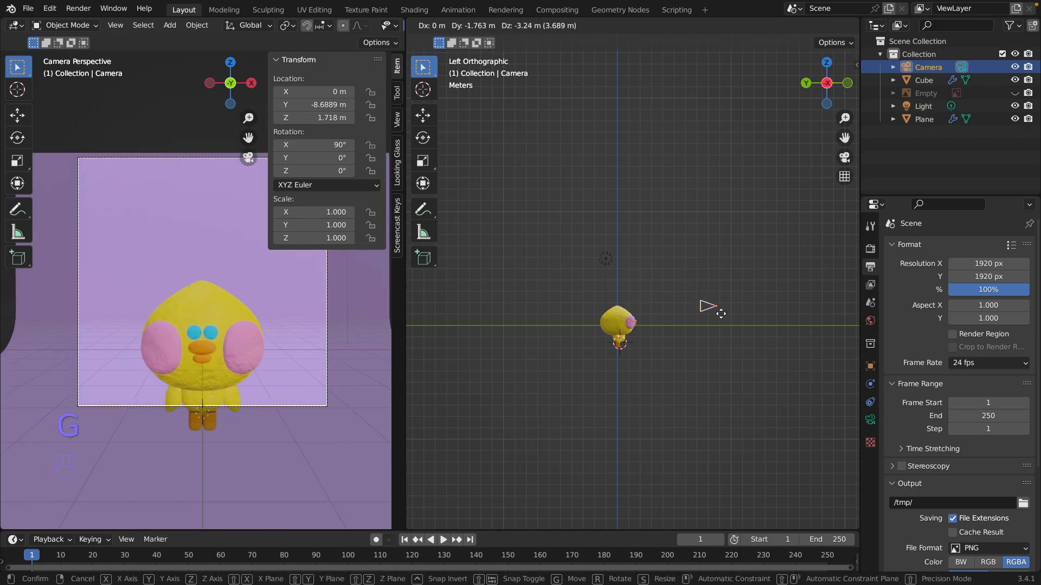
key(y)
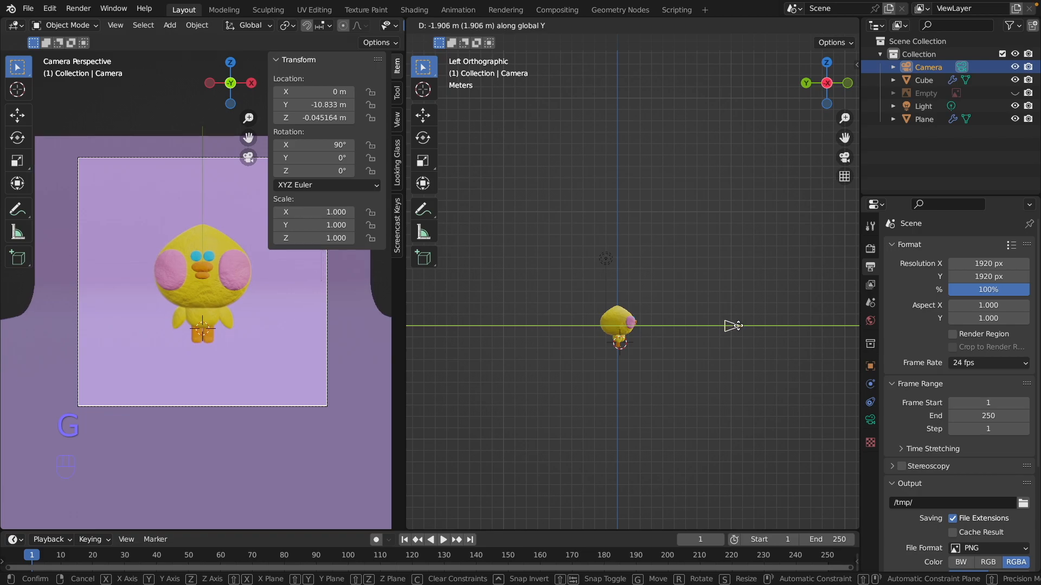
click(733, 325)
key(n)
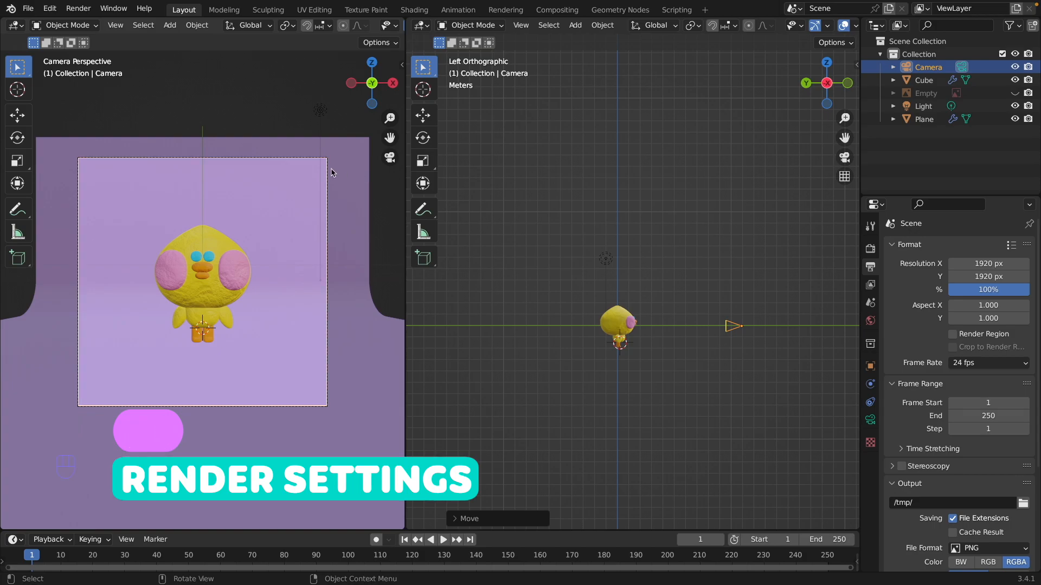
- Switch the camera view to rendered shading and enable Eevee's Ambient Occlusion with a distance of 1 m
middle_drag(365, 26, 257, 25)
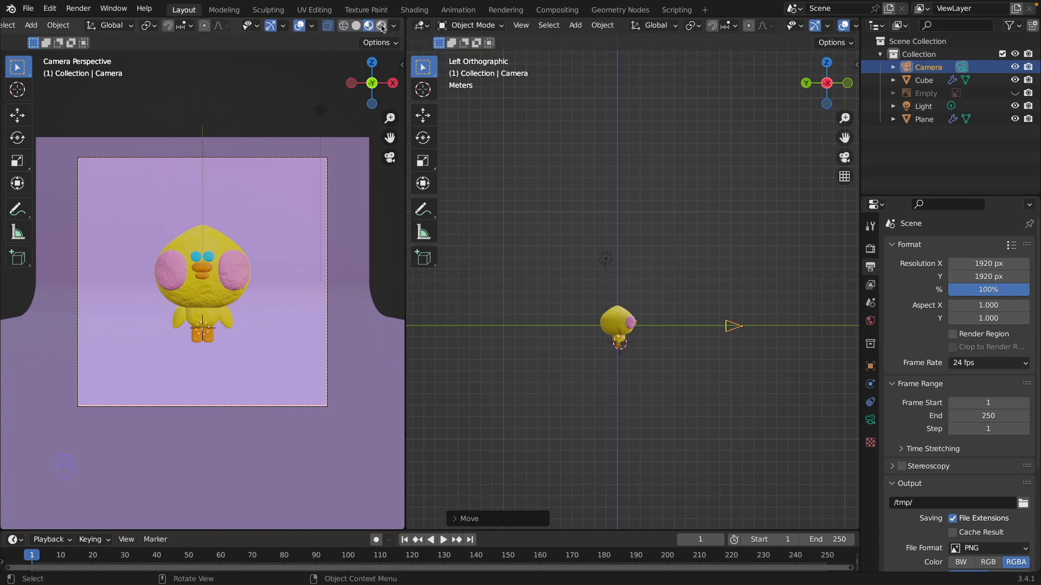
click(382, 26)
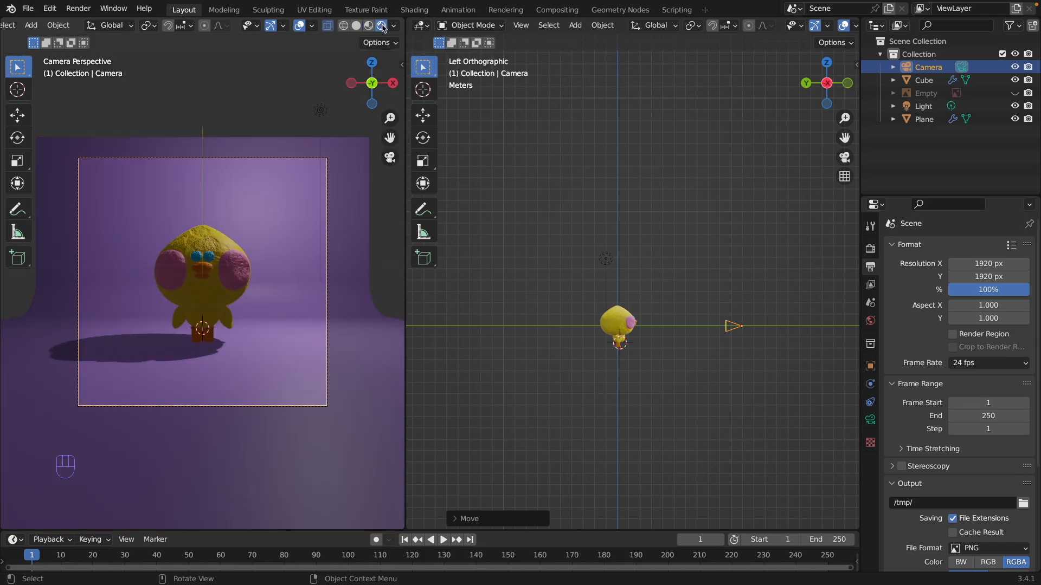
click(871, 250)
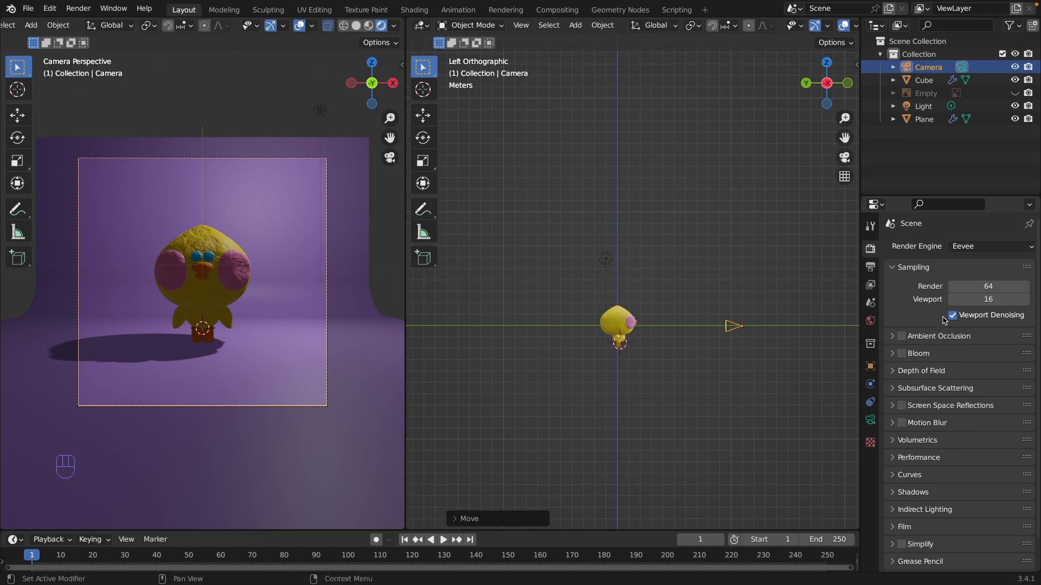
click(901, 337)
click(892, 336)
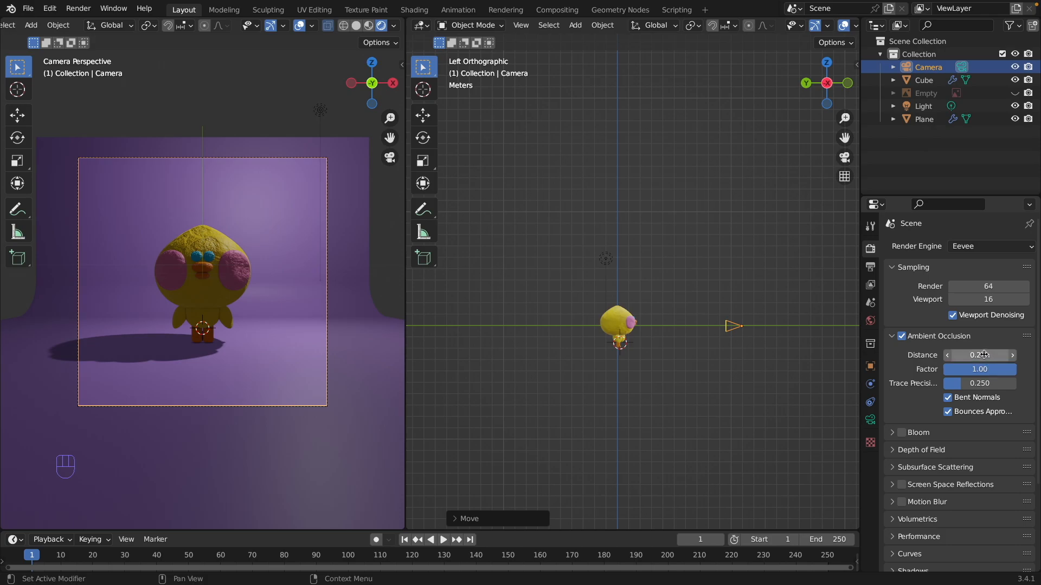
click(988, 355)
text(1)
key(Return)
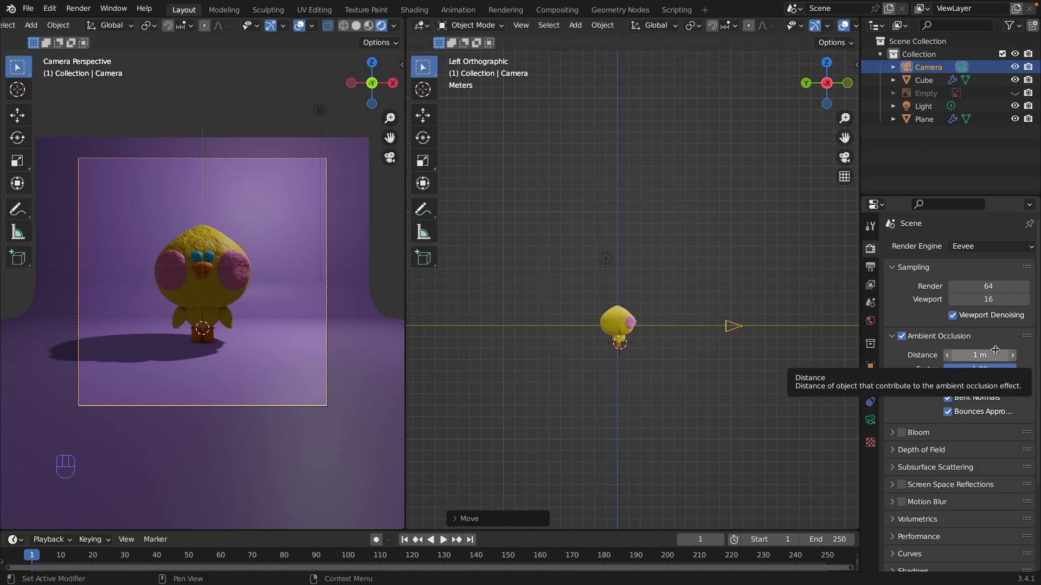
- Set the Color Management view transform to Standard
scroll(1038, 394, down, 5)
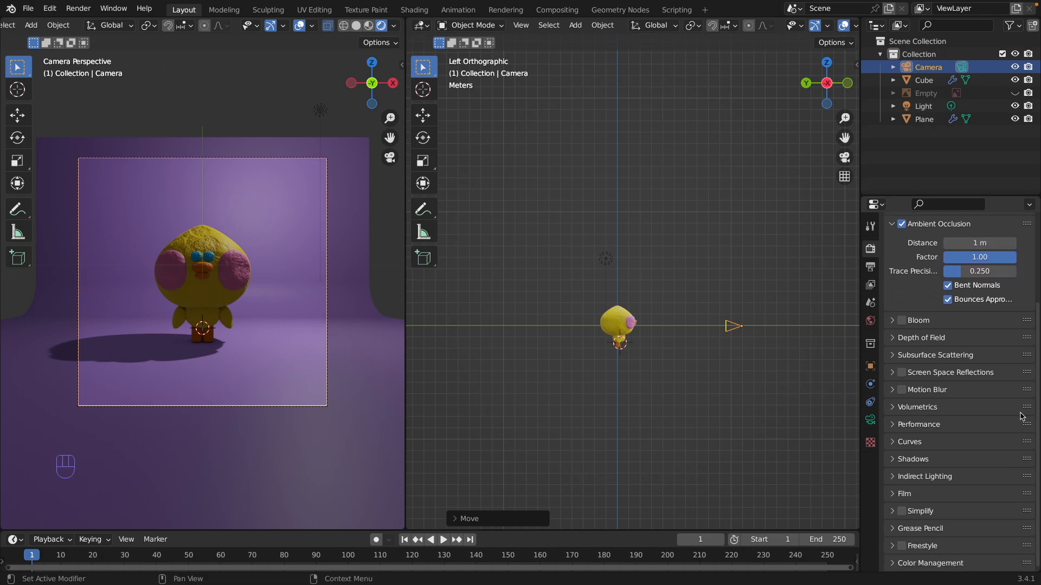
click(893, 564)
drag(1038, 347, 1039, 465)
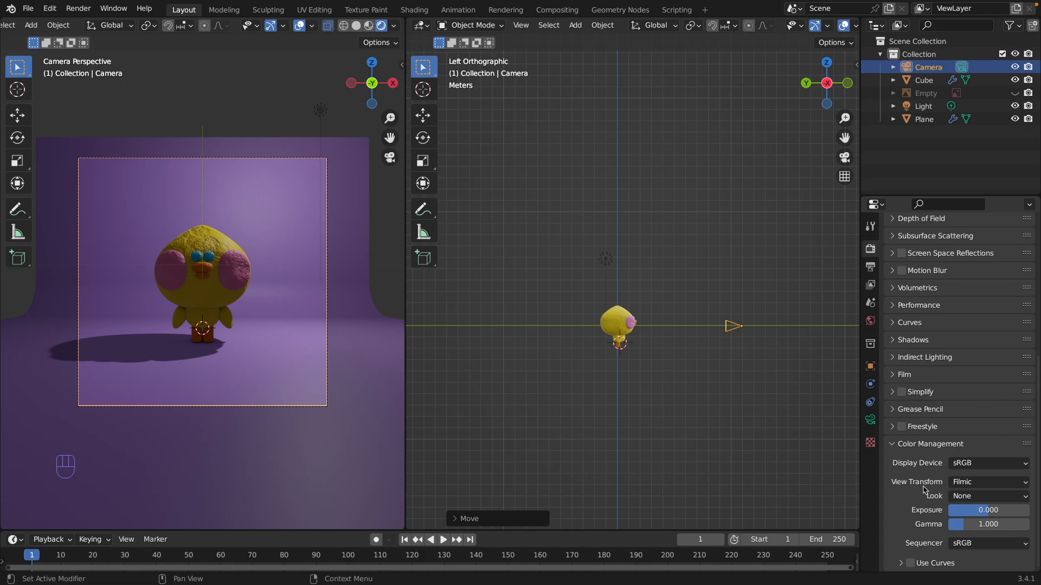
click(992, 483)
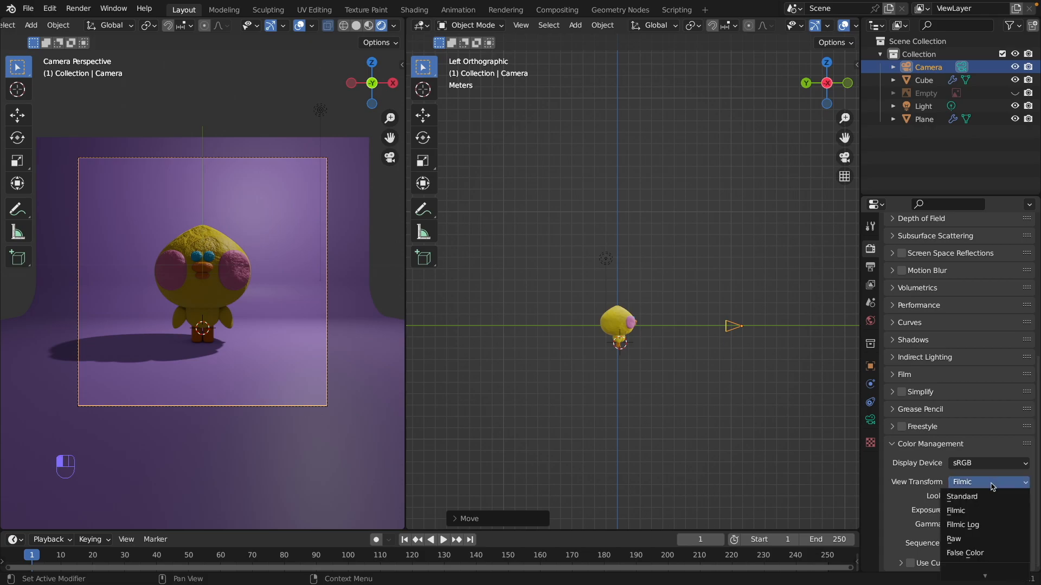
click(991, 498)
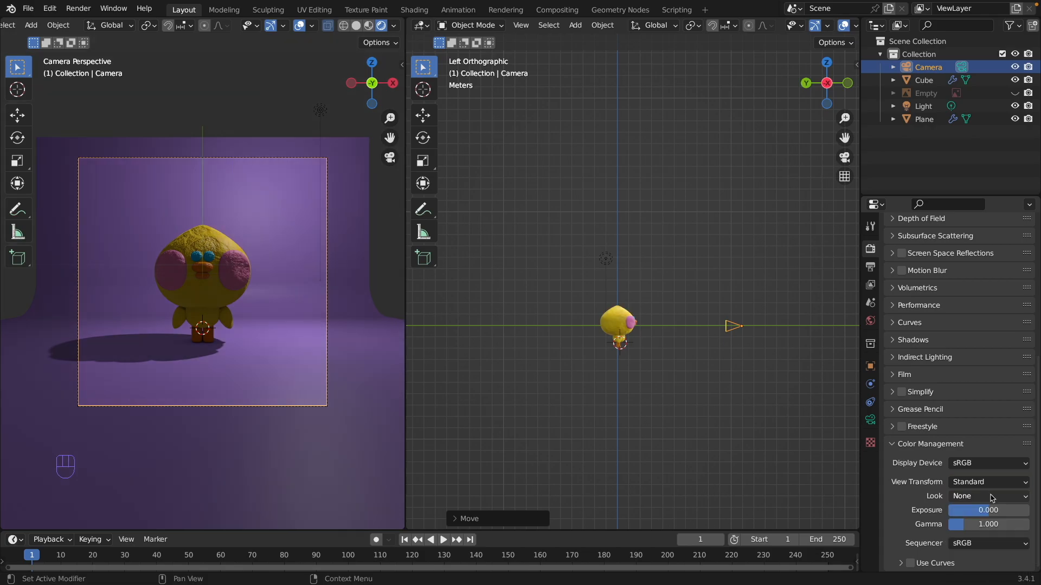
- Set the world background colour to white (FFFFFF) and its strength to 0.3
click(870, 321)
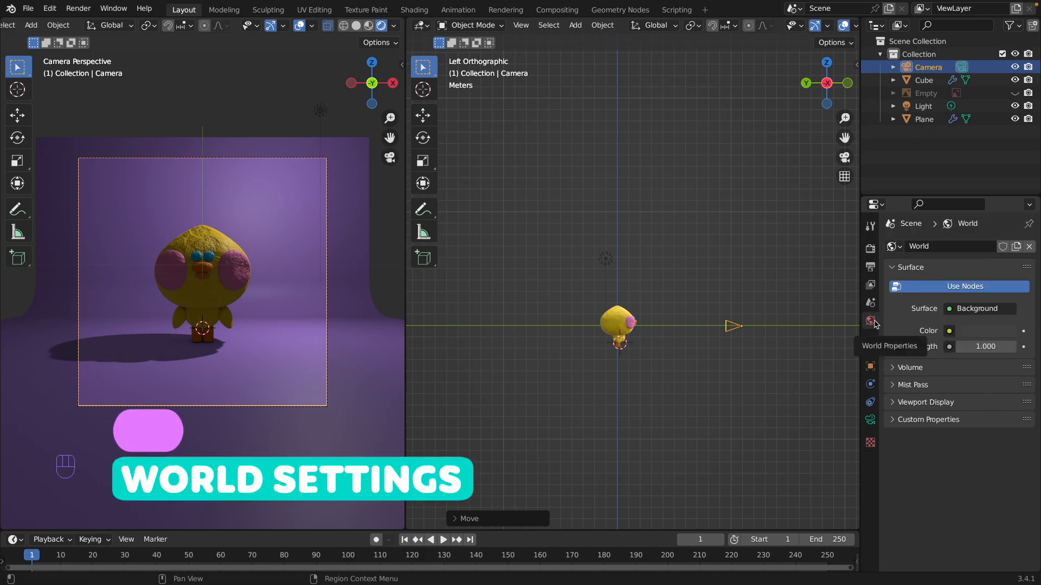
click(1002, 332)
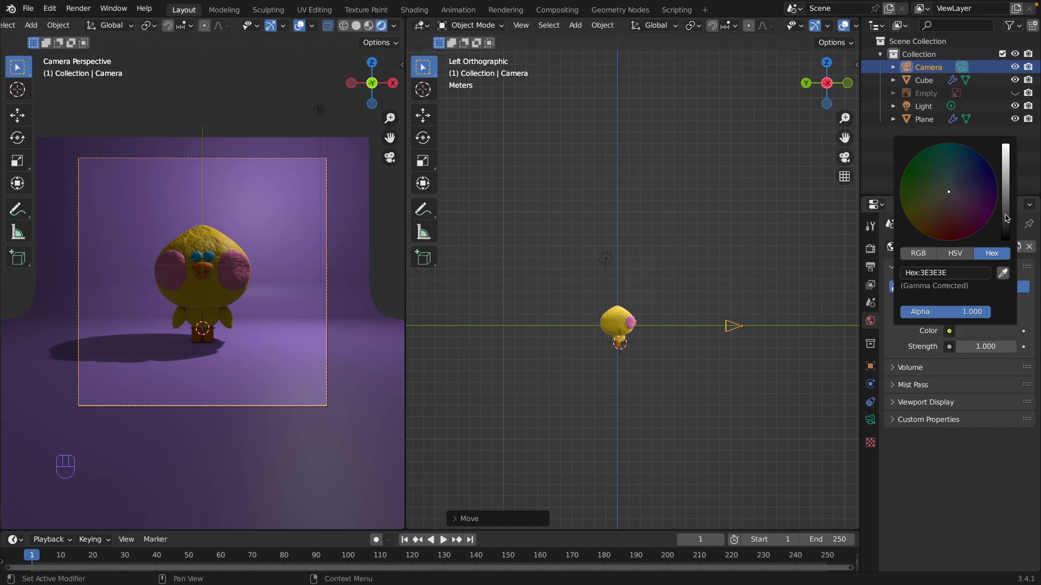
drag(1007, 219, 1005, 145)
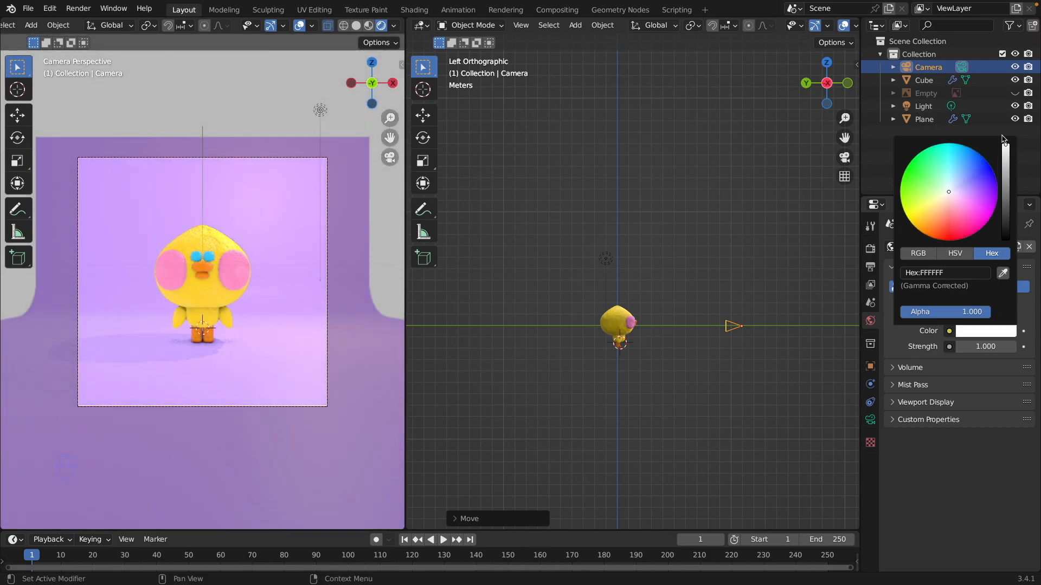
click(992, 347)
text(.3)
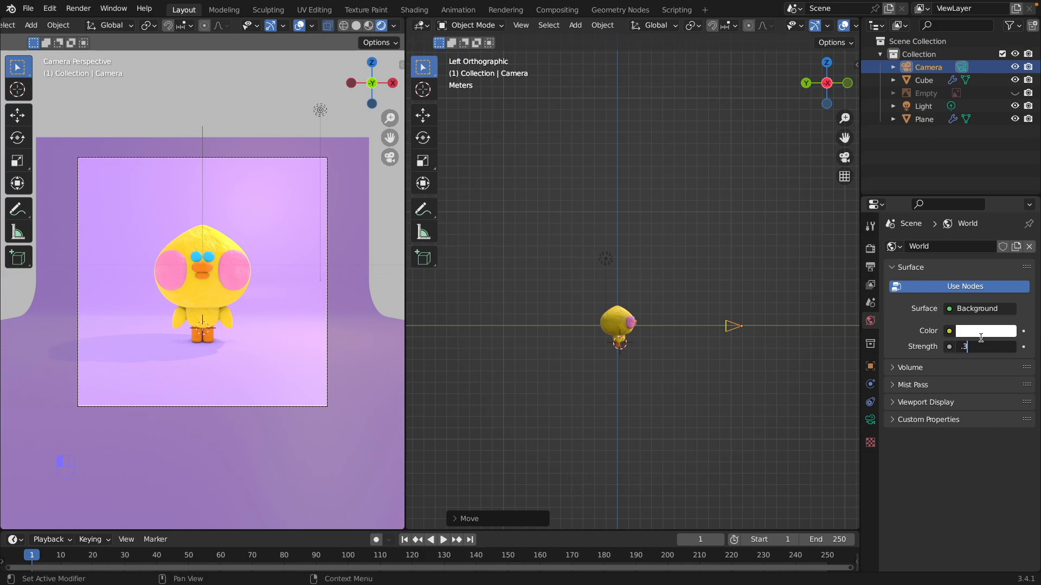
key(Return)
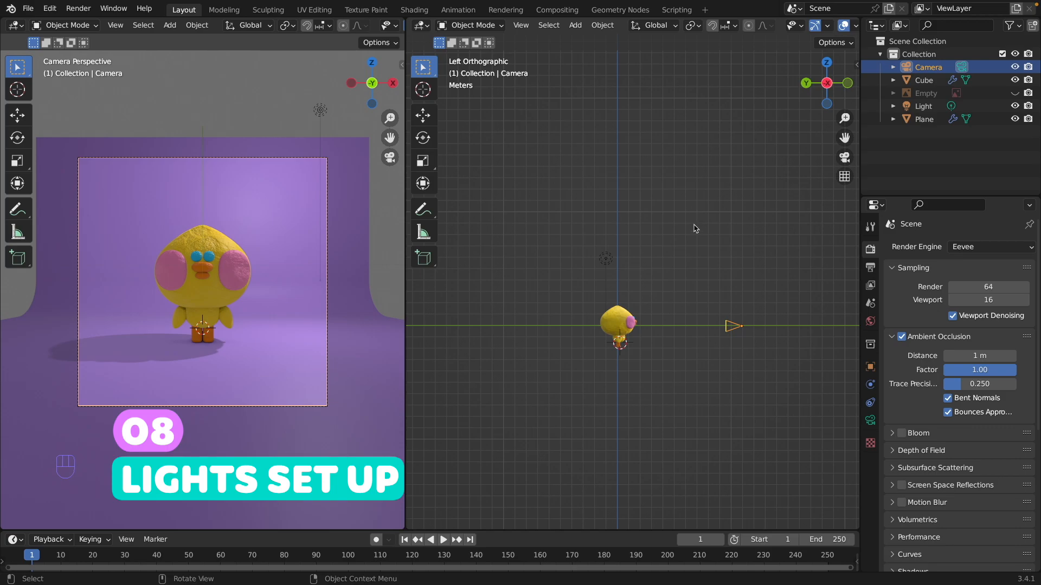
- From the top view, move the point light to the camera's position in front of the character
key(grave)
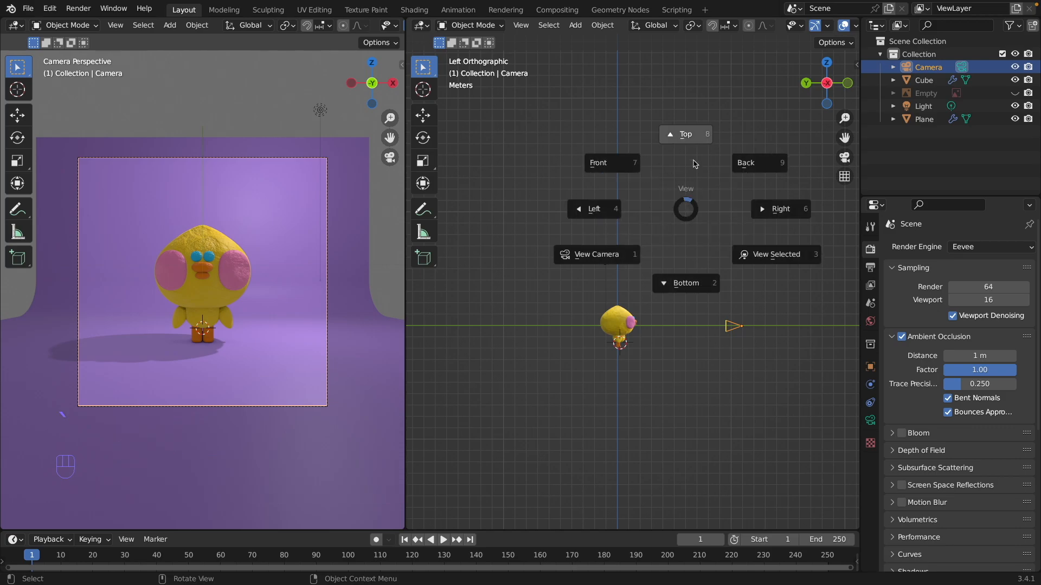
click(683, 134)
shift+middle_drag(794, 241, 729, 261)
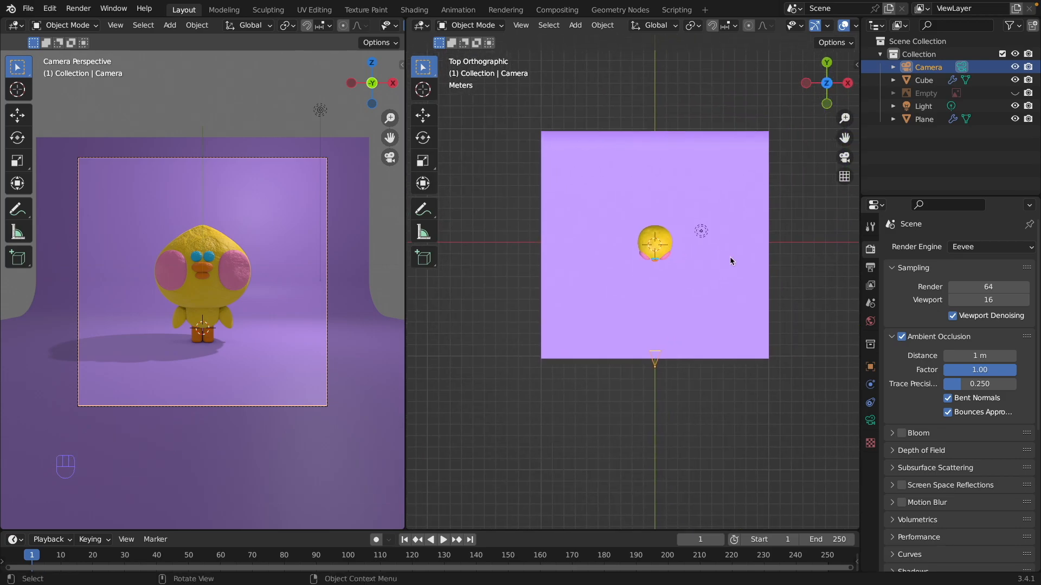
click(702, 232)
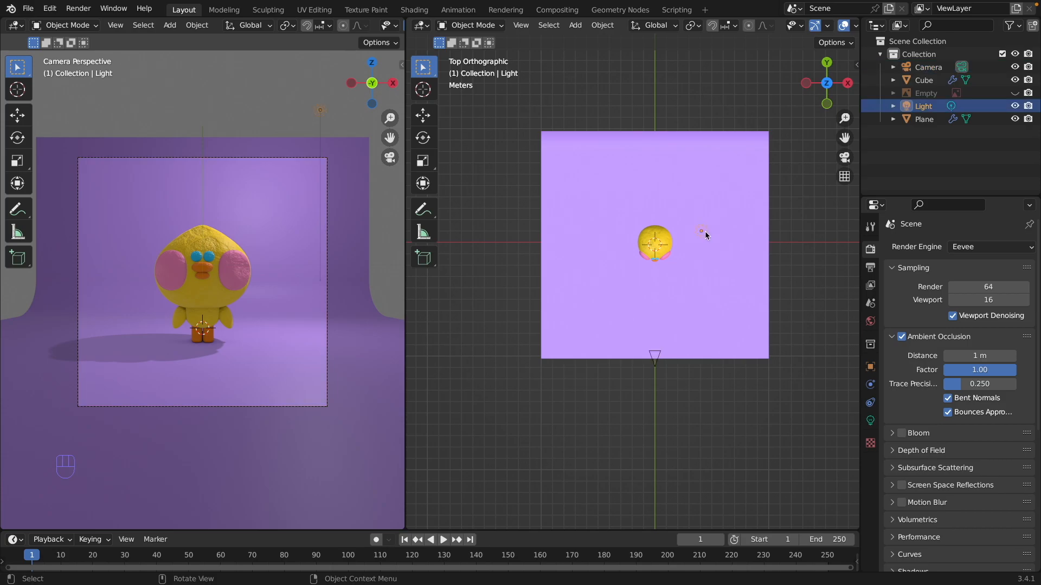
key(g)
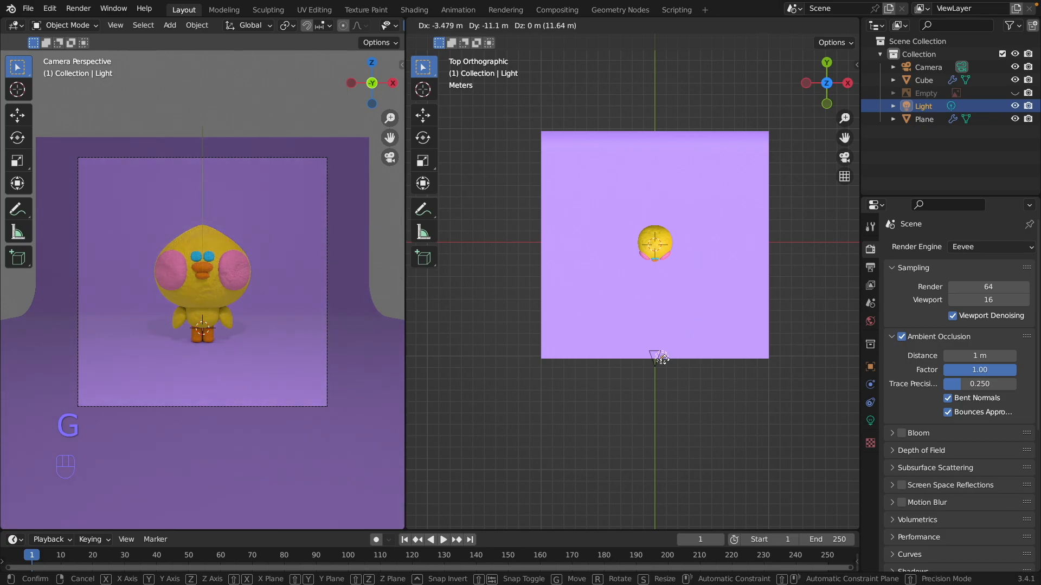
click(655, 366)
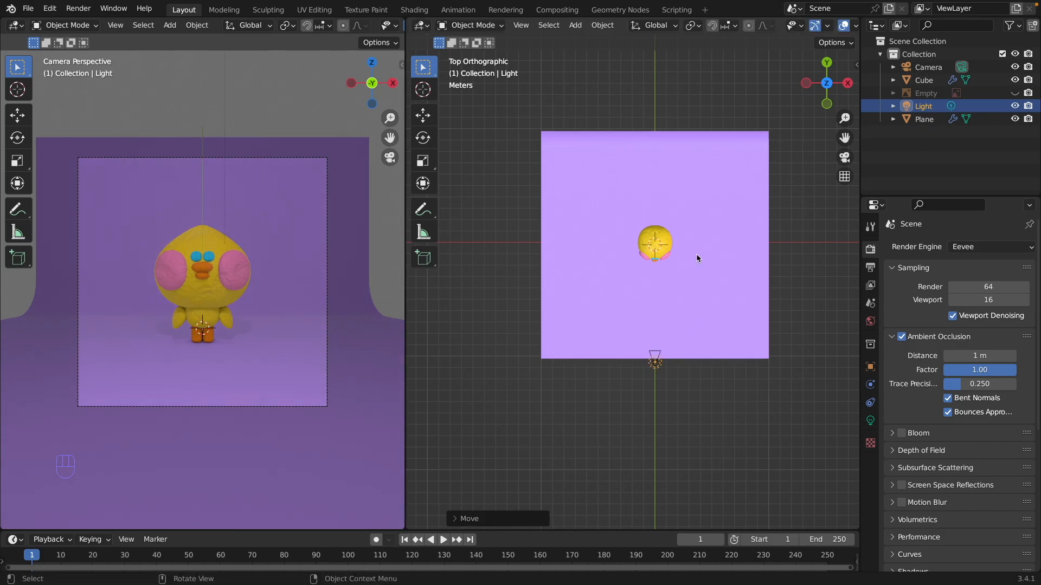
- From the side view, lower the point light along Z to the camera's height
key(grave)
click(627, 253)
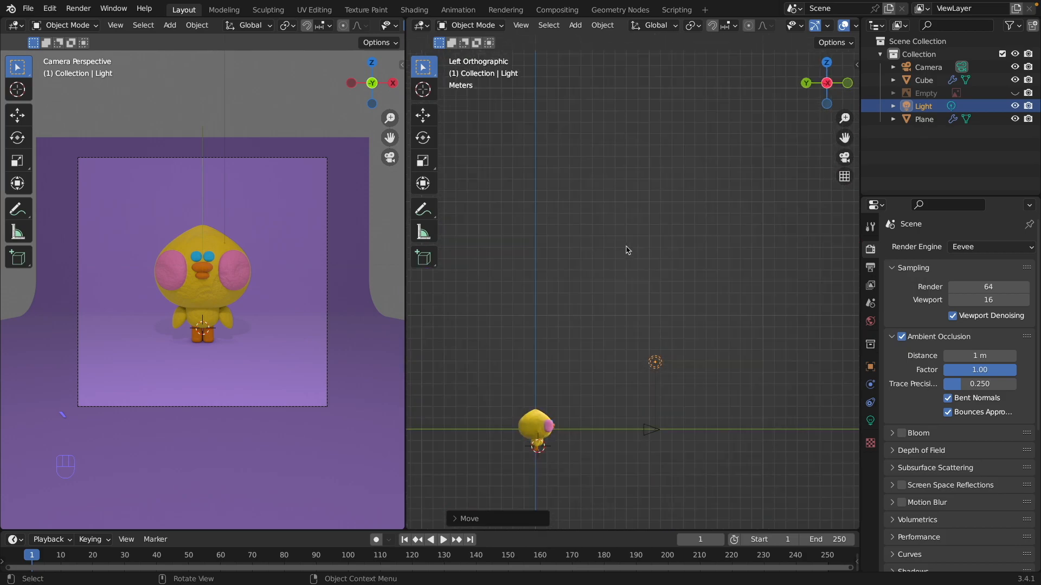
key(g)
key(z)
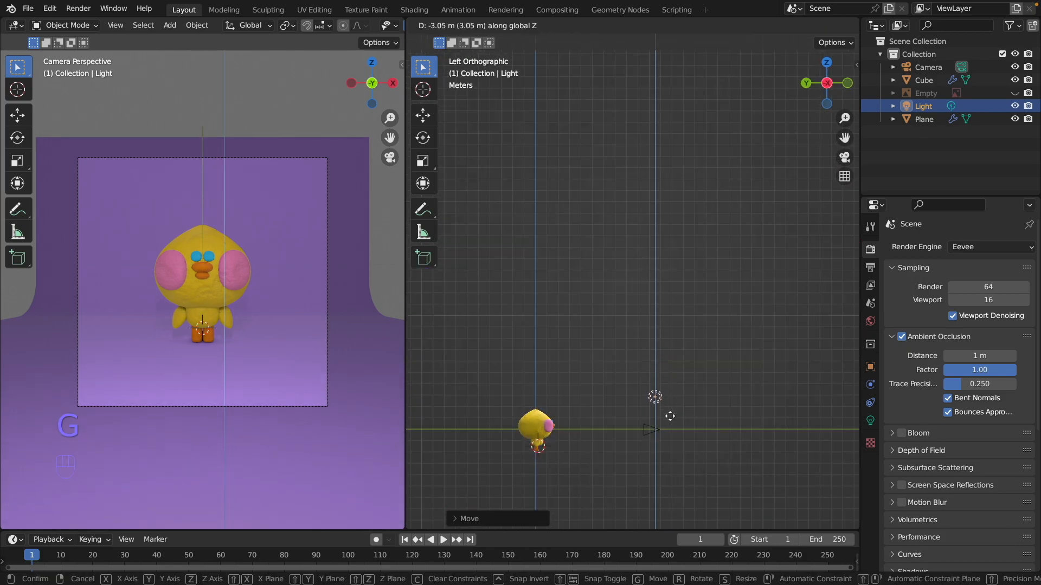
click(677, 446)
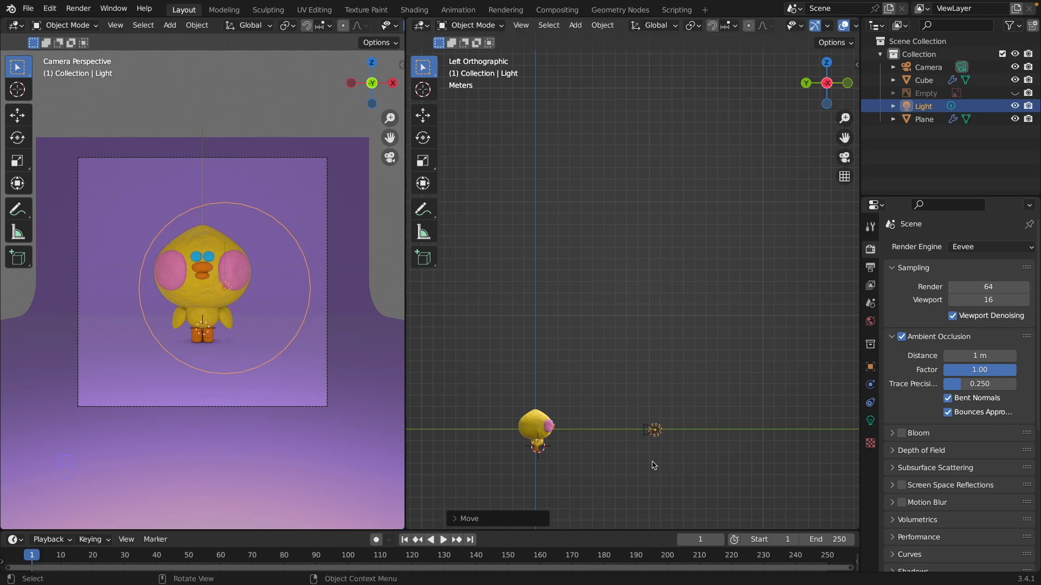
click(652, 465)
- Move the point light back along Y by about 0.44 m so it sits just behind the camera
ctrl+middle_drag(660, 445, 693, 330)
shift+middle_drag(663, 406, 712, 389)
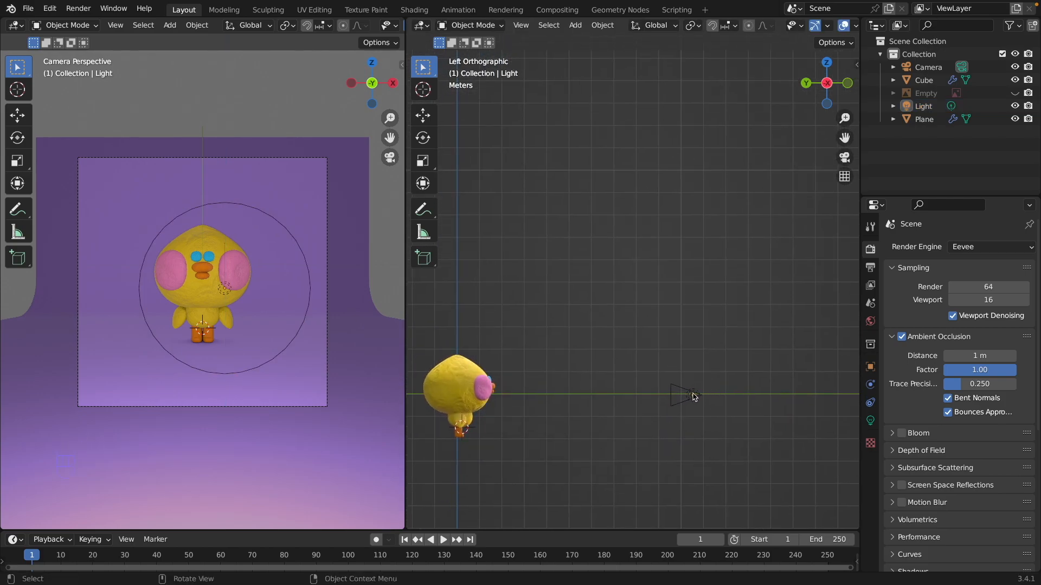
click(693, 397)
click(699, 403)
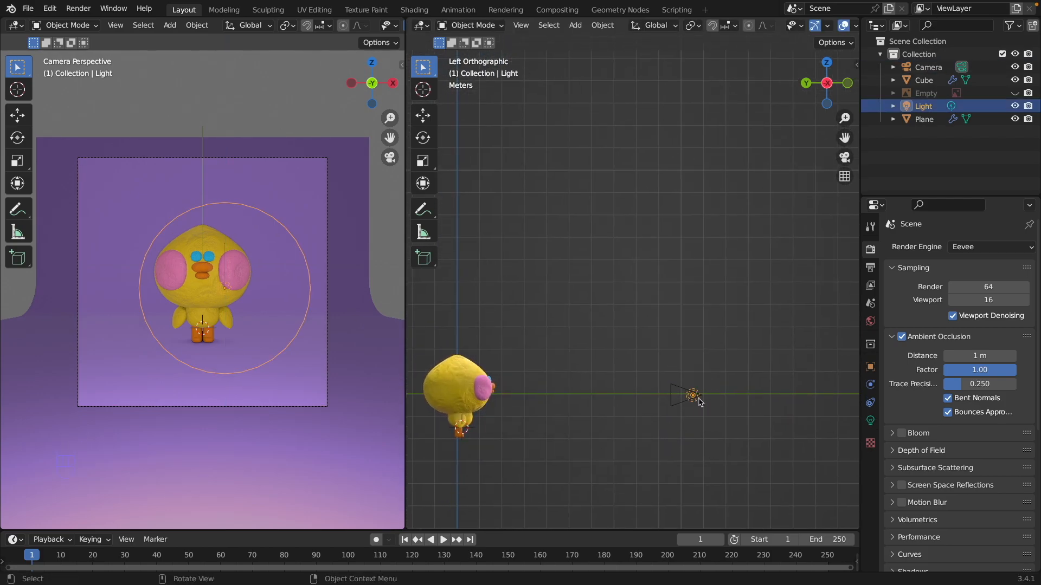
key(g)
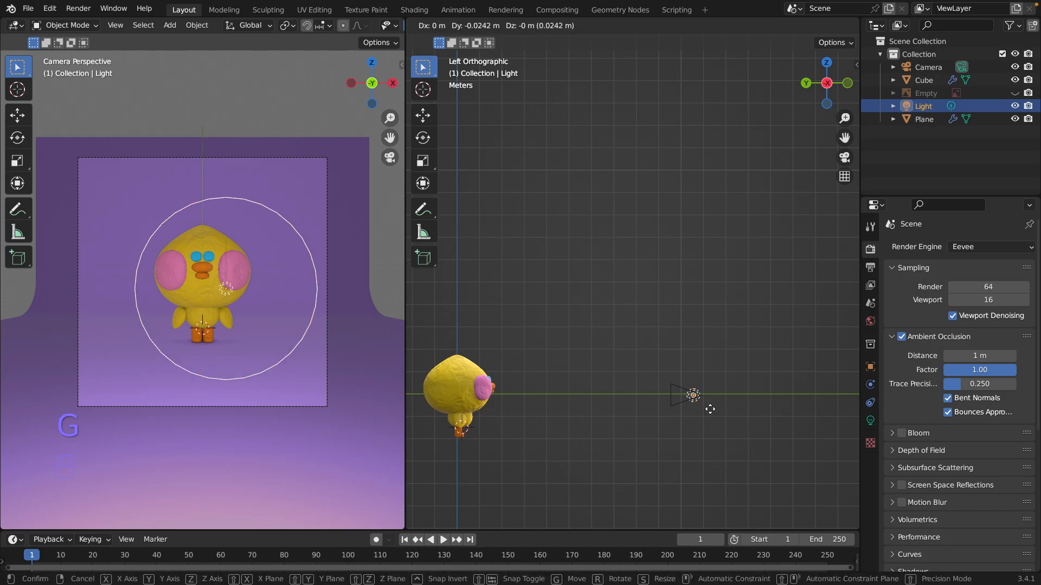
key(y)
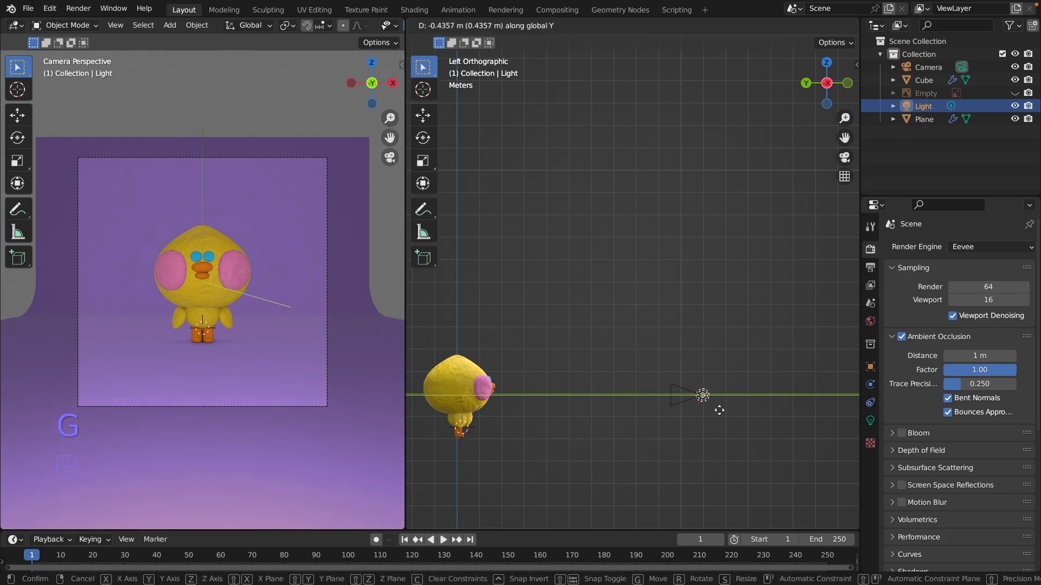
click(719, 411)
- From the top view, nudge the point light onto the camera's centre line
key(grave)
click(750, 299)
ctrl+middle_drag(702, 419, 748, 271)
key(g)
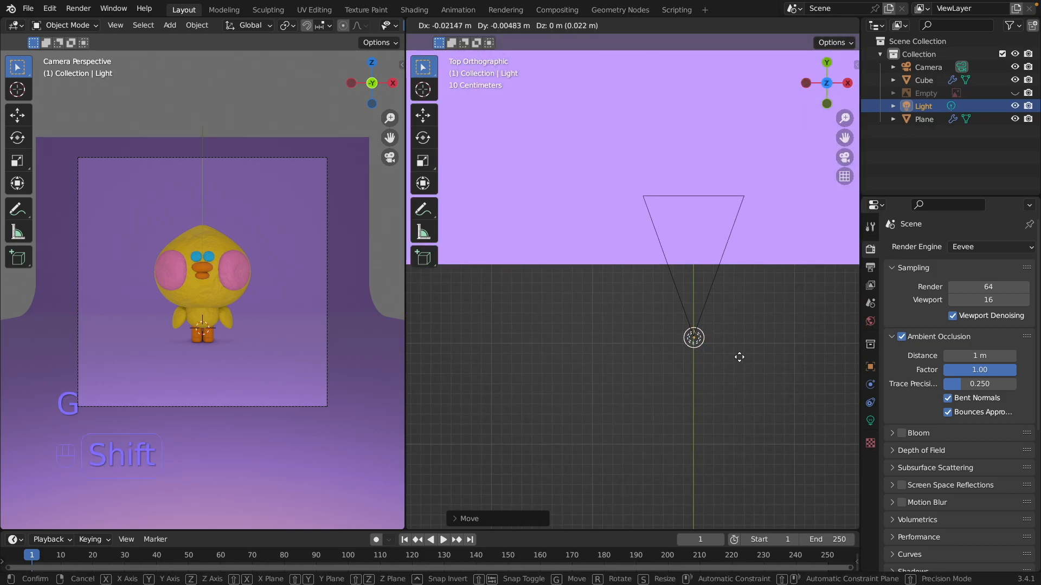
shift+click(740, 350)
ctrl+middle_drag(741, 353, 641, 453)
shift+middle_drag(735, 268, 661, 382)
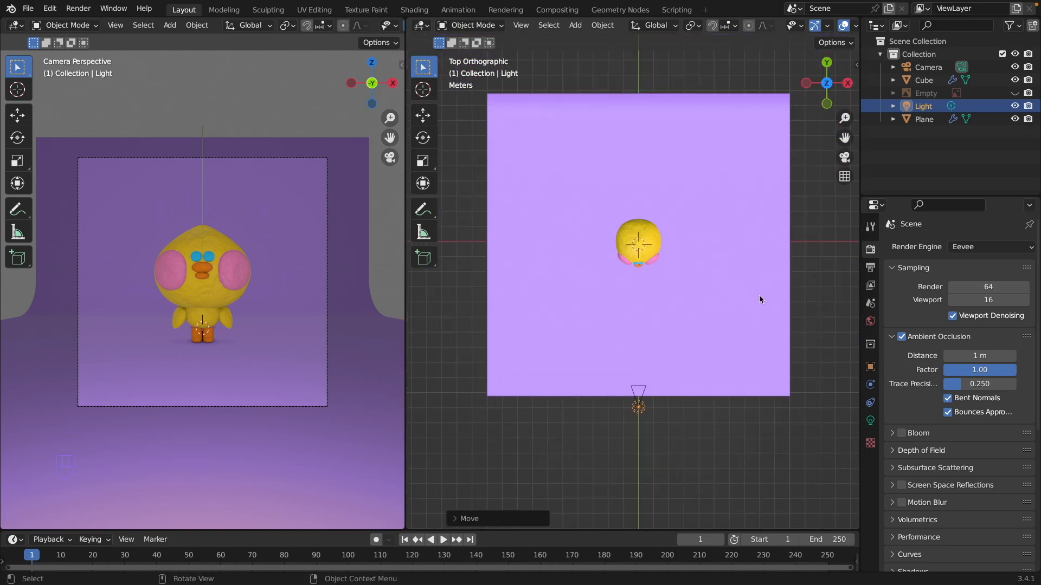
- Enable Contact Shadows for the point light behind the camera
click(871, 422)
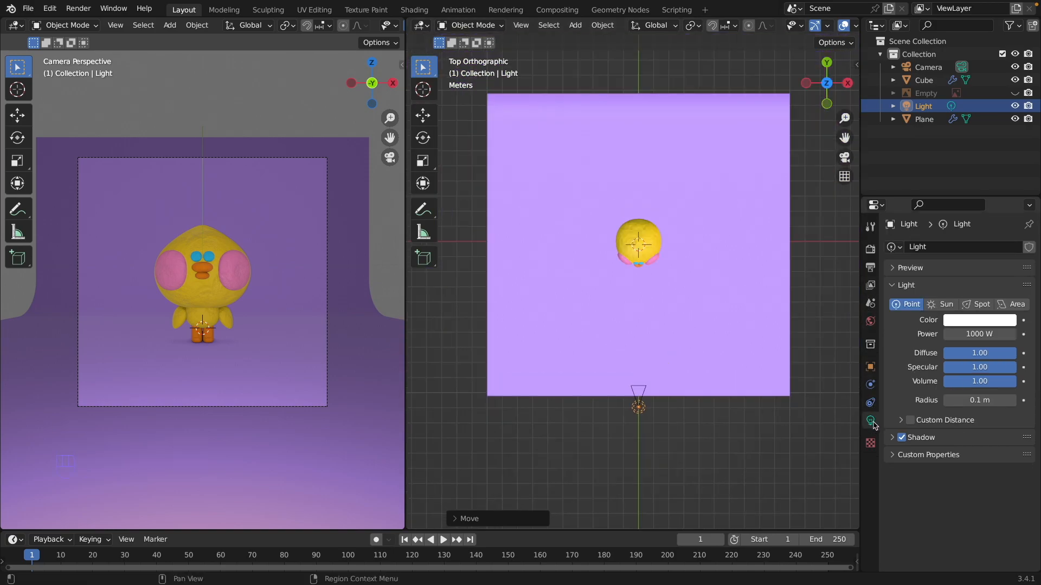
click(893, 439)
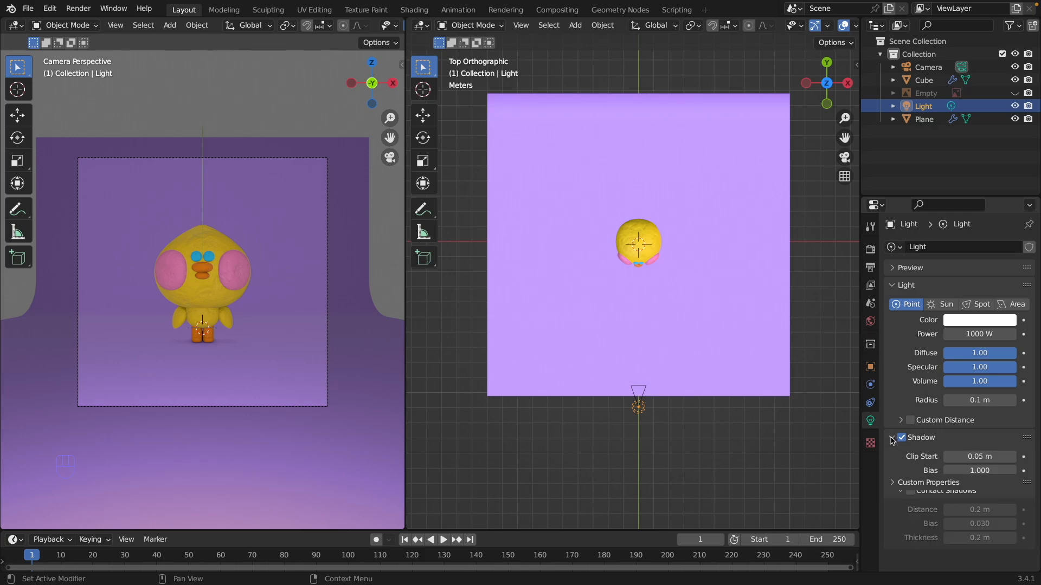
click(912, 491)
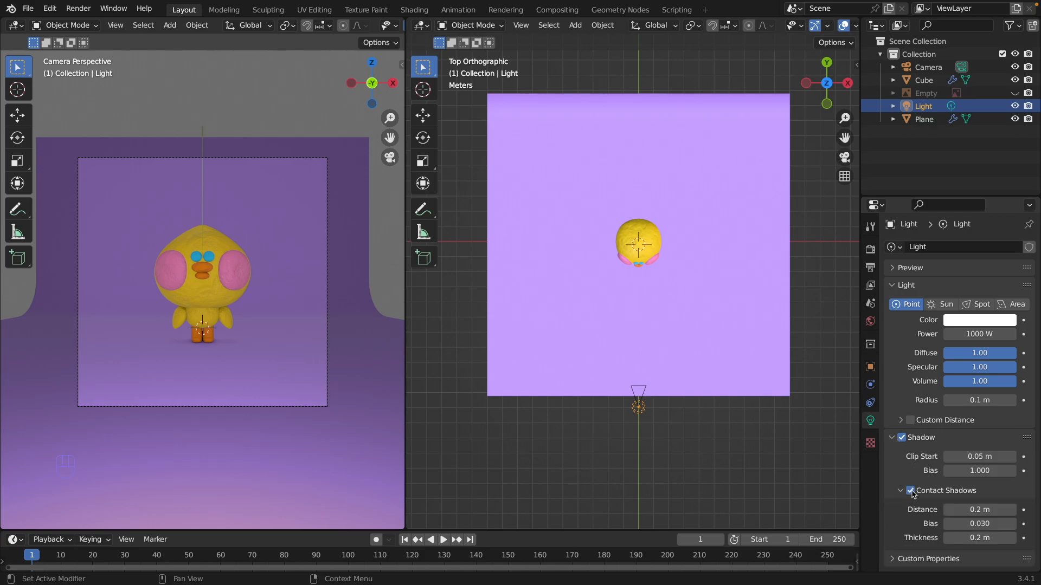
click(821, 255)
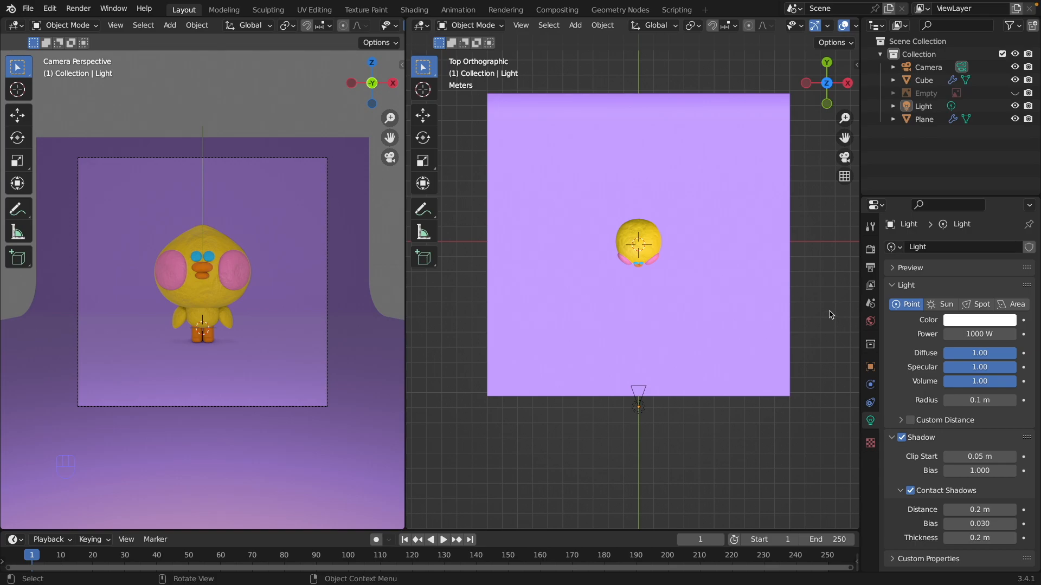
- Duplicate the point light from the side view and place the copy above and in front of the character, at about 3.7 m on Z
key(grave)
click(755, 310)
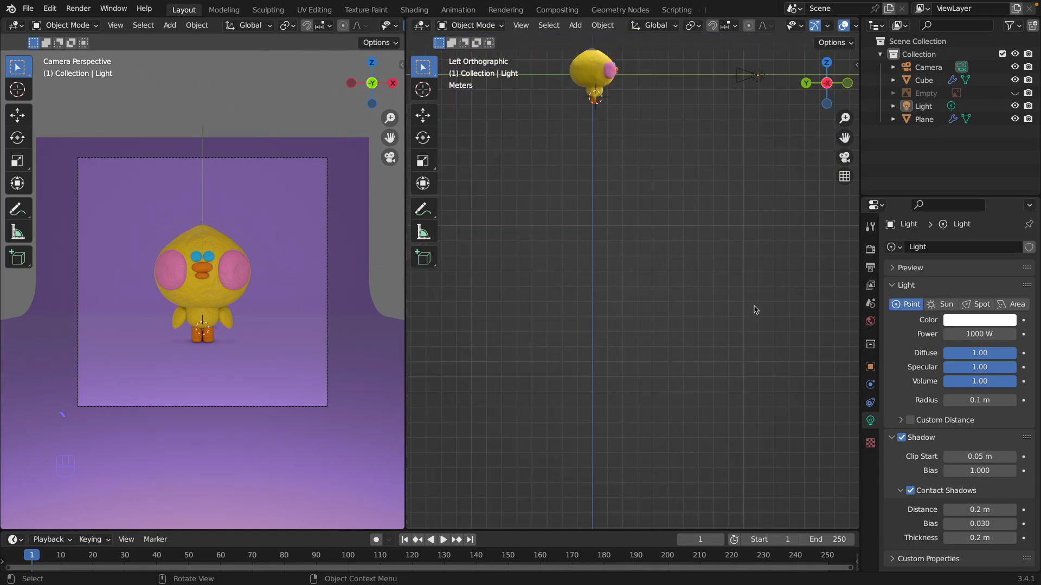
shift+middle_drag(736, 165, 715, 375)
ctrl+middle_drag(717, 326, 720, 346)
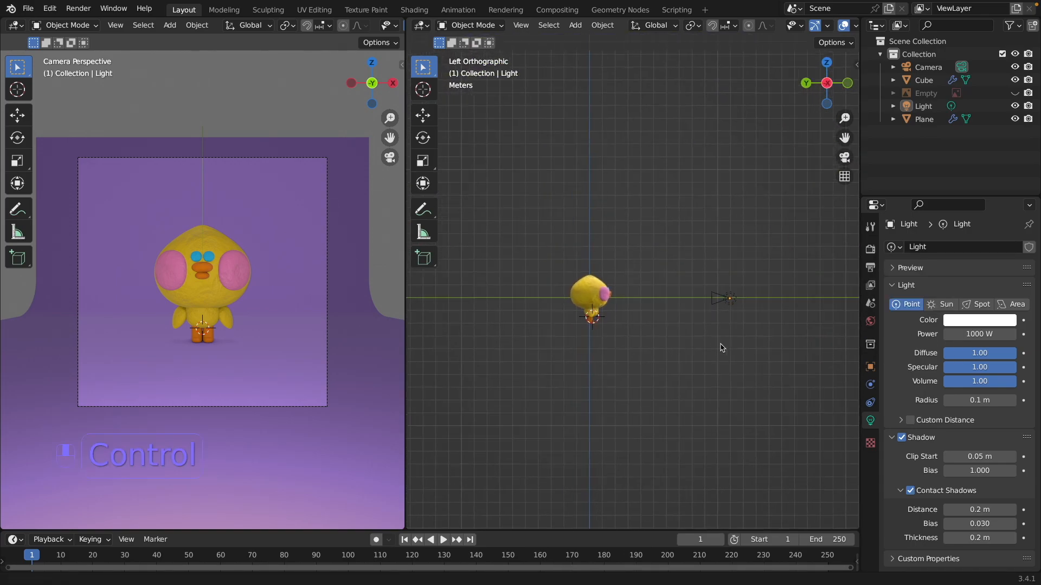
shift+middle_drag(731, 302, 736, 329)
click(733, 325)
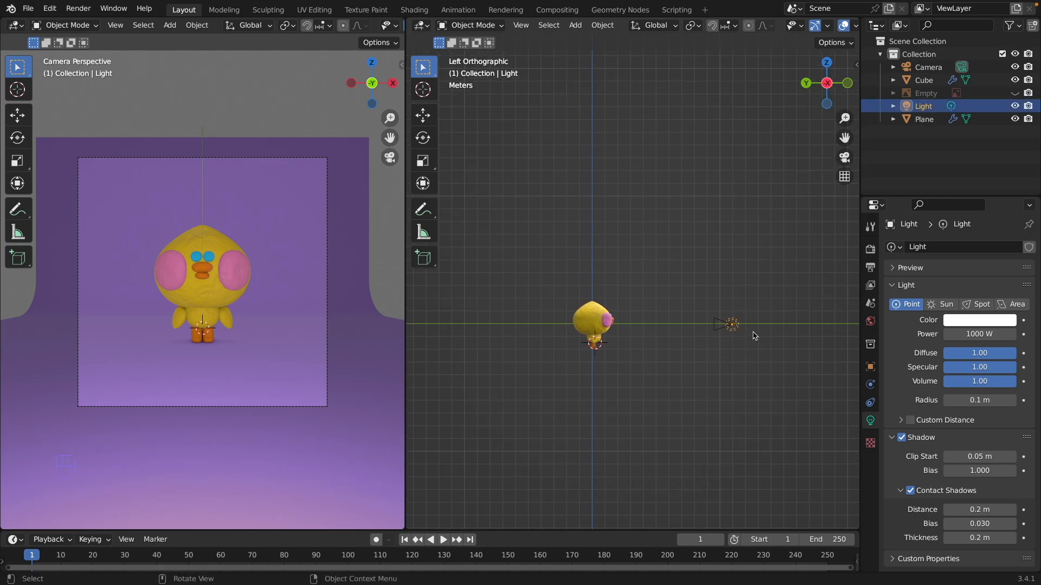
key(shift+d)
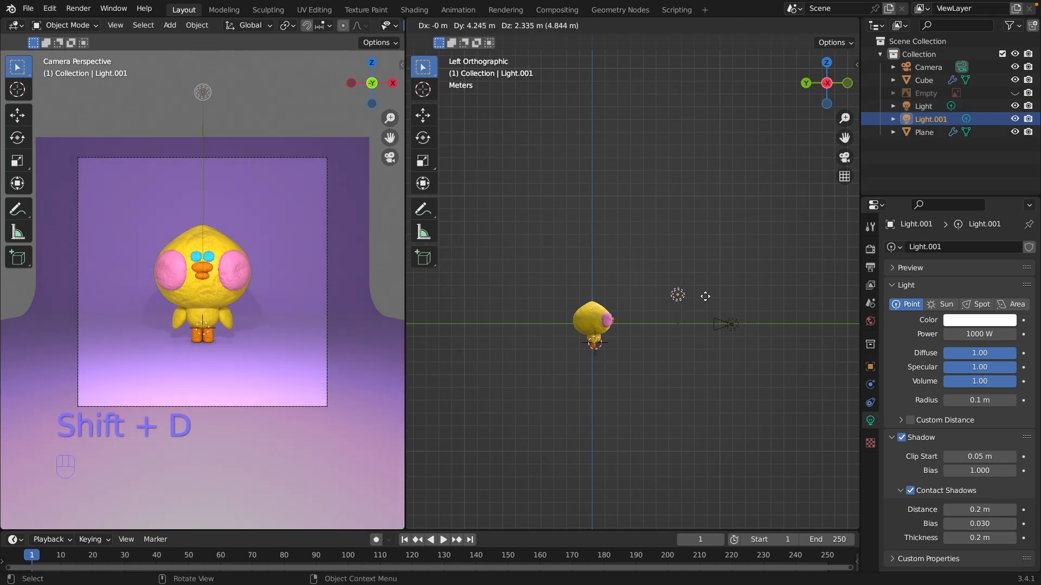
click(678, 279)
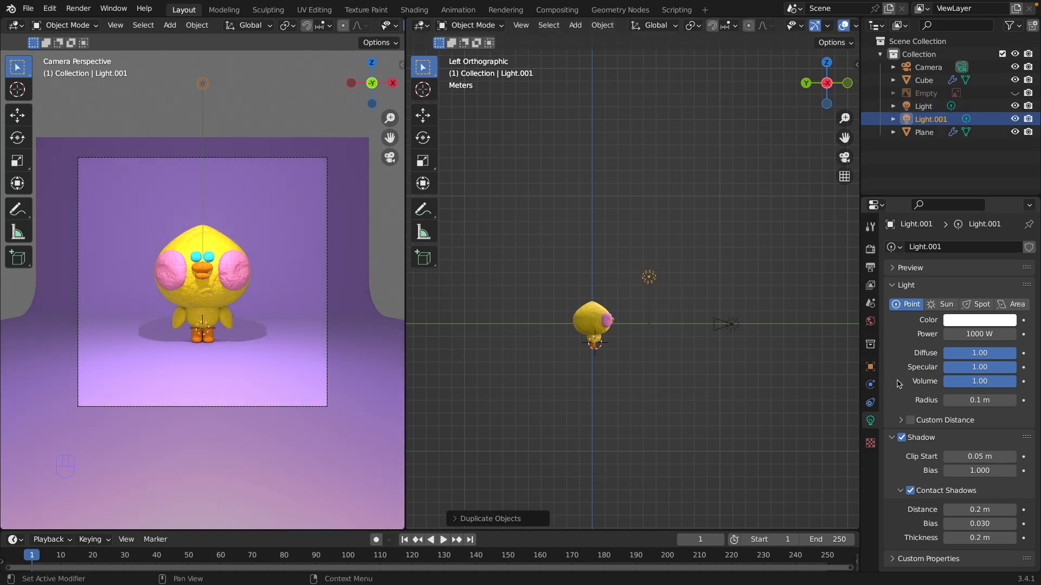
- Set the duplicated light's power to 500 W and its radius to 1.5 m
click(974, 333)
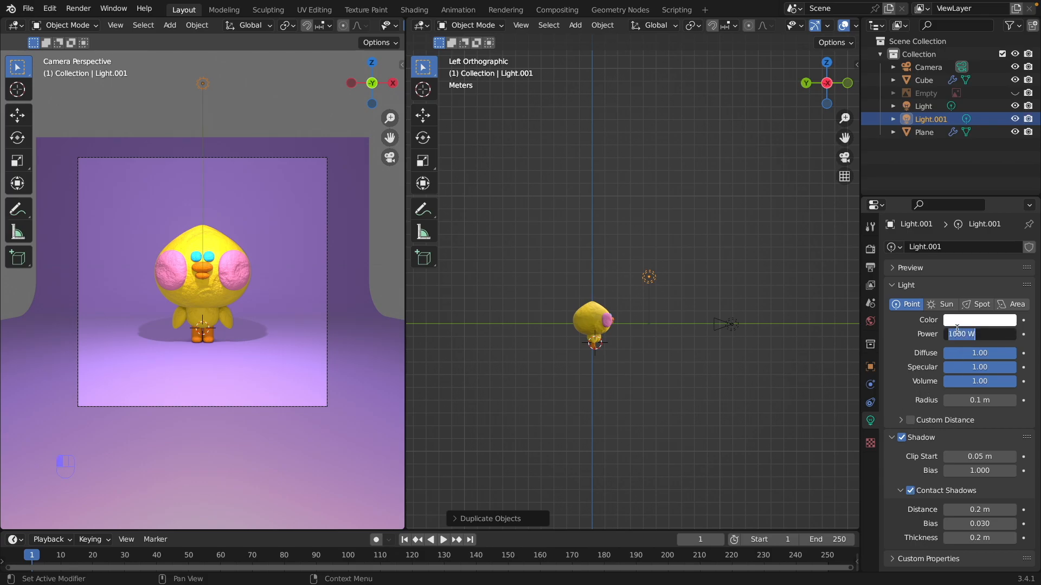
text(500)
key(Return)
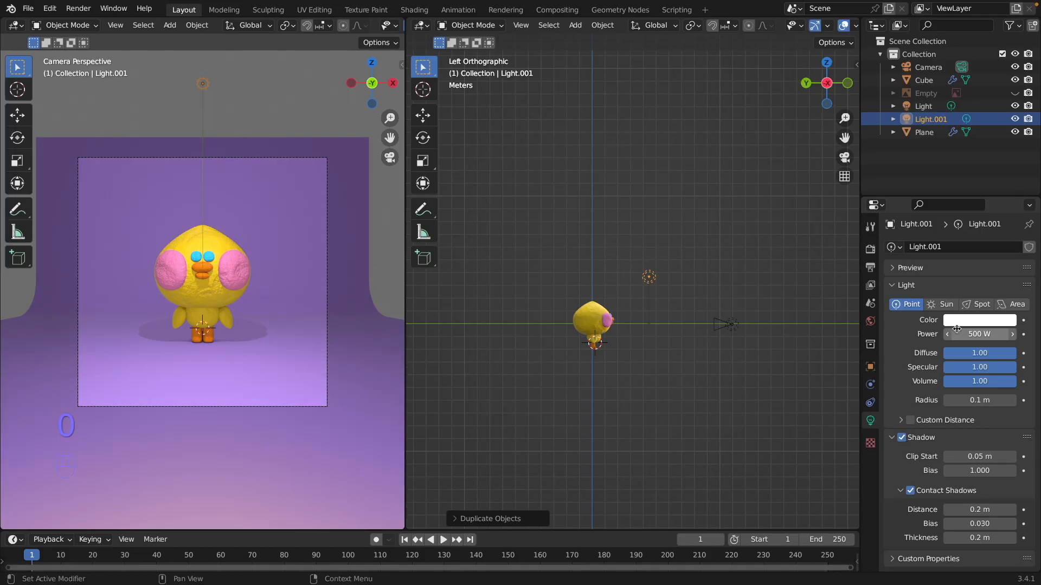
mouse_move(977, 402)
mouse_down()
mouse_move(1040, 386)
mouse_move(994, 402)
mouse_up()
click(985, 404)
text(1.5)
key(Return)
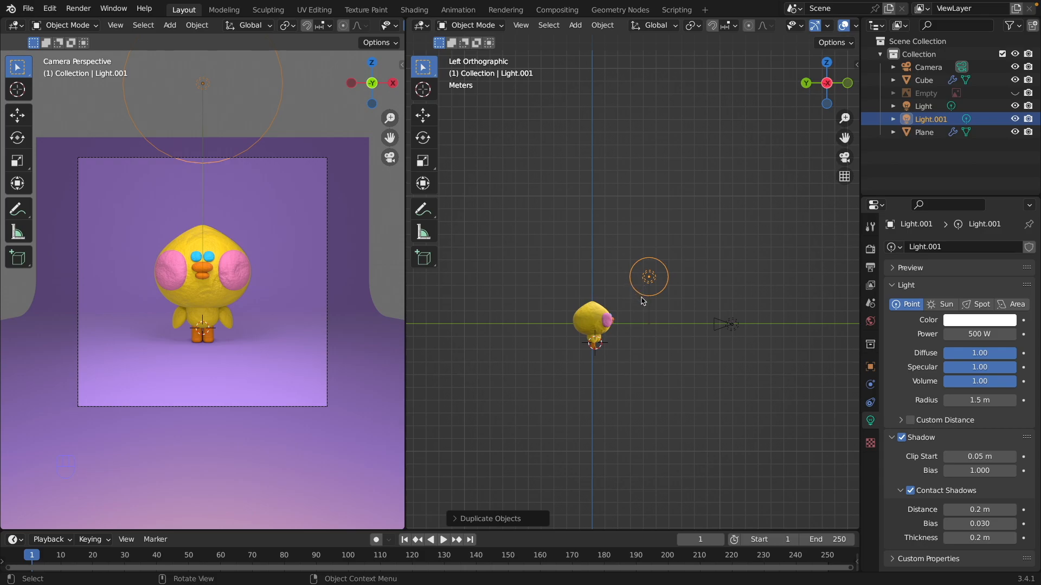
- Duplicate the upper light along Y to about 4.1 m, behind the character, and set the copy's power to 1000 W
key(shift+d)
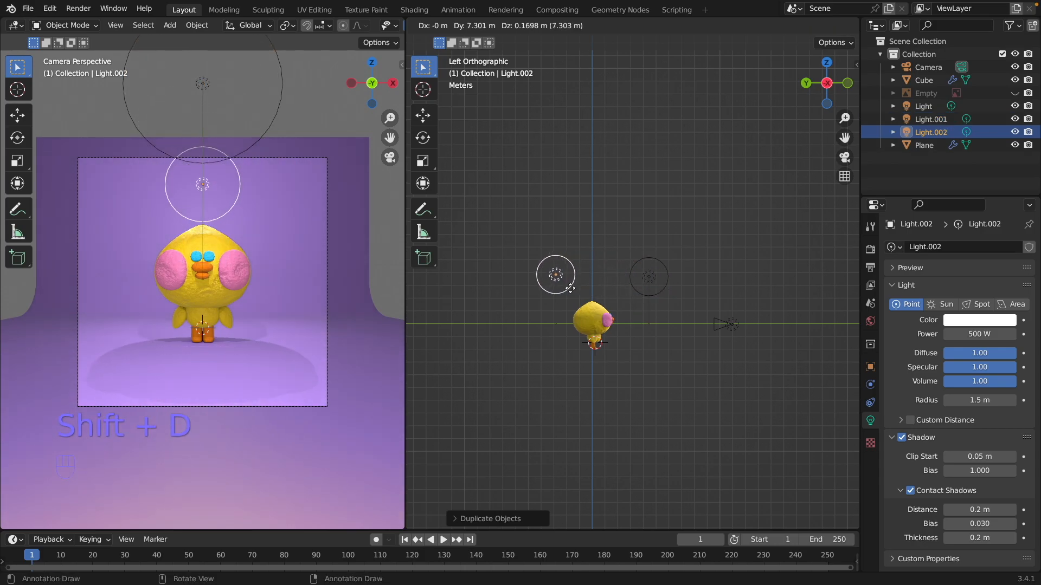
key(y)
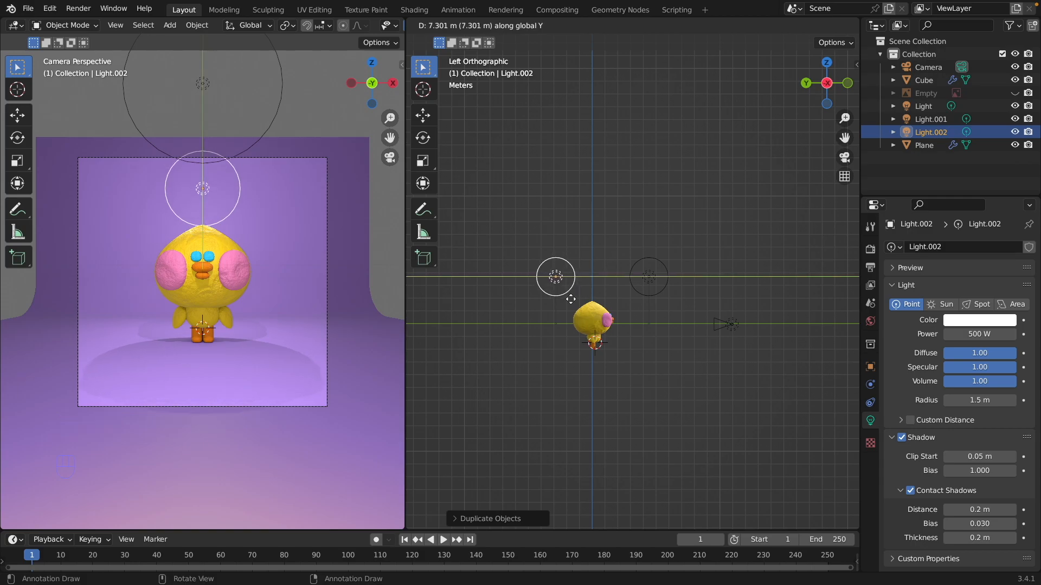
click(554, 286)
click(978, 337)
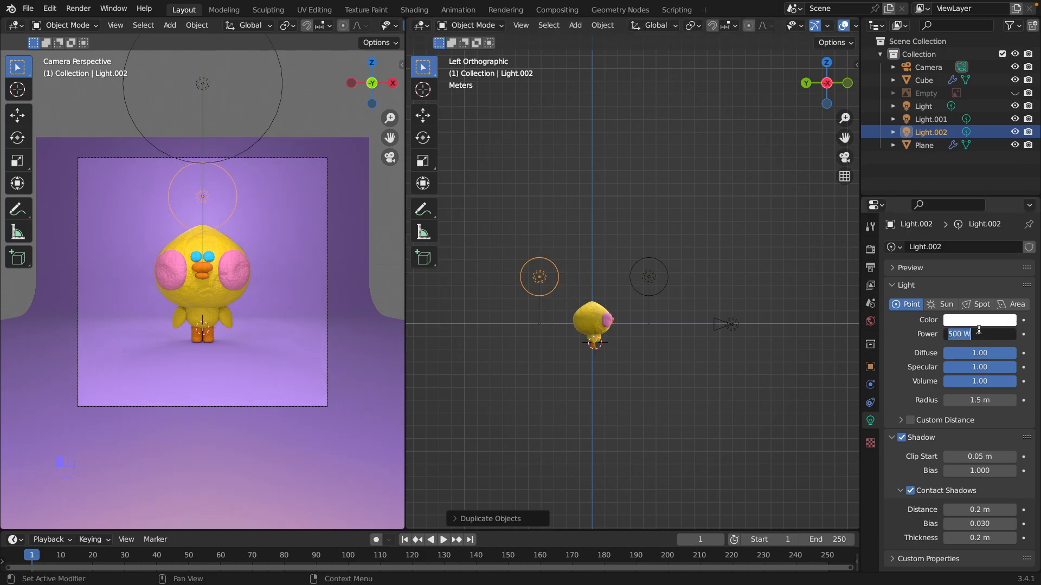
text(1000)
key(Return)
click(870, 366)
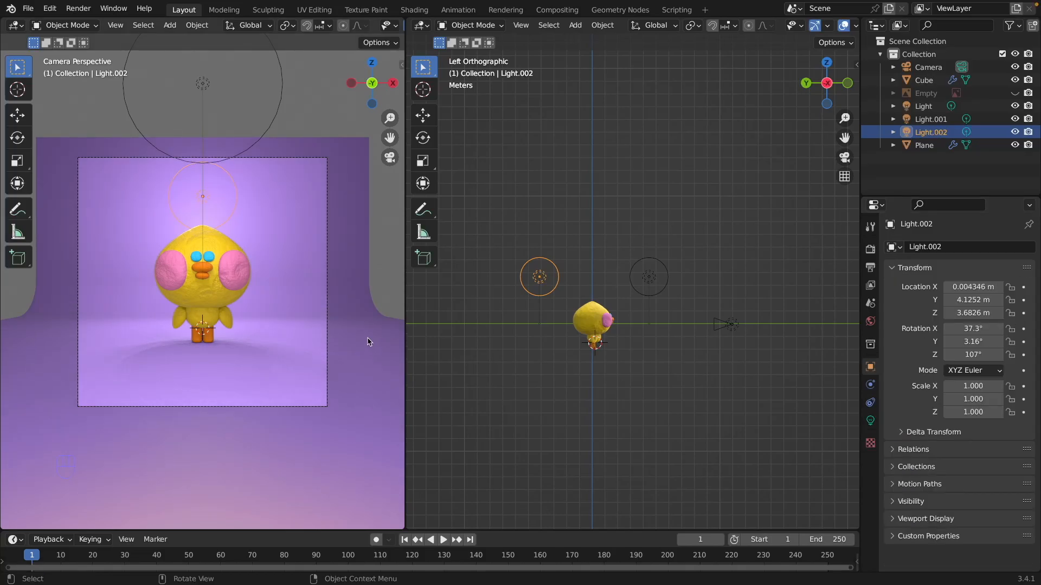
- Set the Bevel modifier amount of the backdrop plane to 0.5 m
click(367, 338)
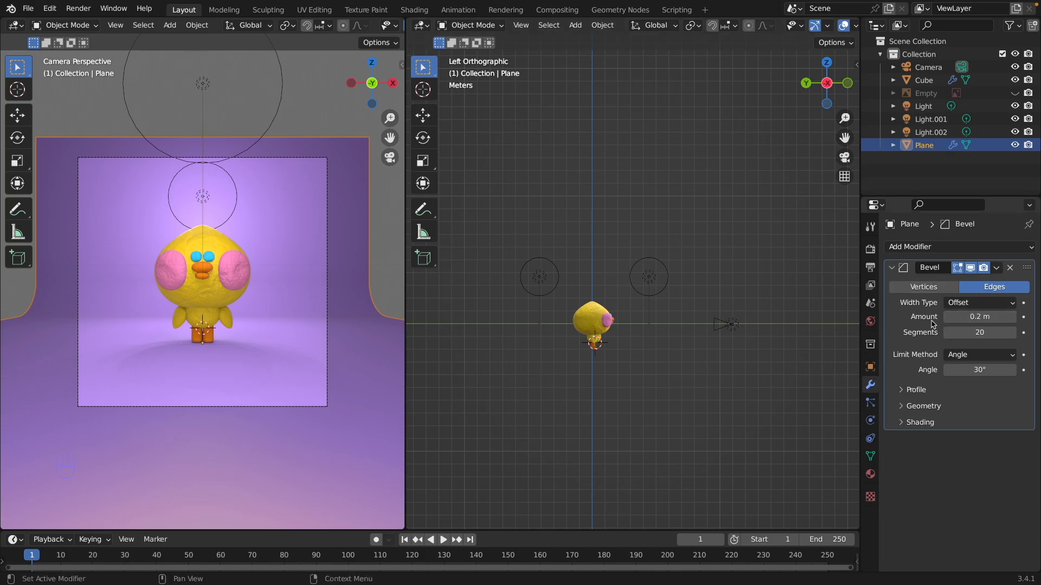
click(978, 317)
key(BackSpace)
key(Return)
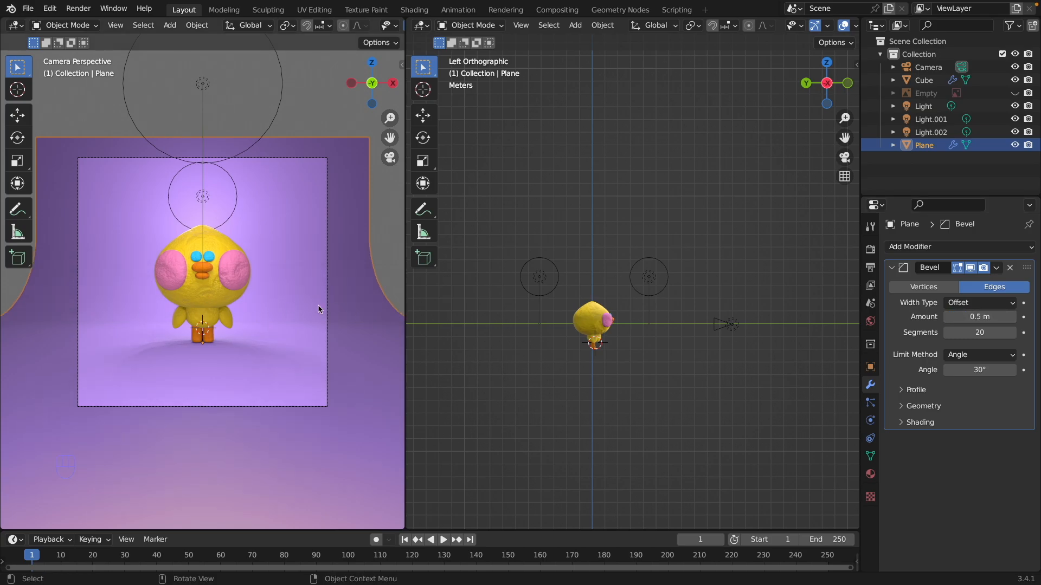
- Hide the overlays in the camera view and open the render commands
scroll(367, 29, down, 5)
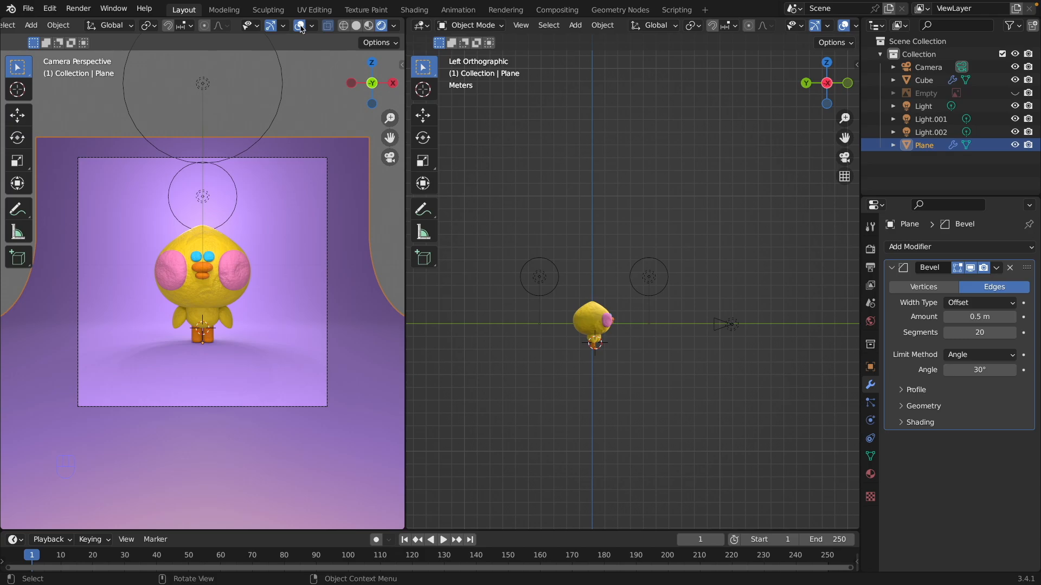
click(300, 25)
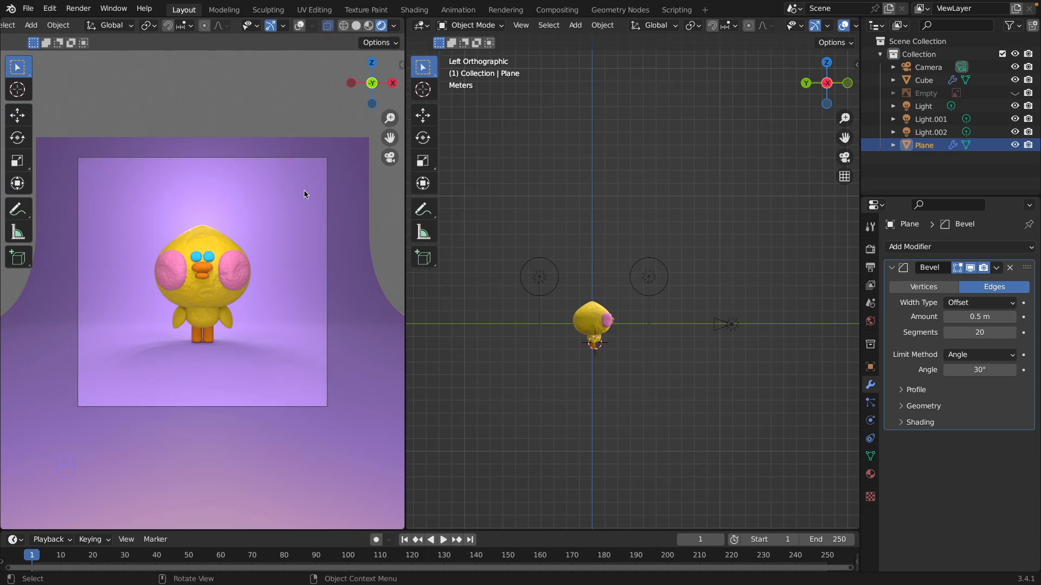
click(78, 8)
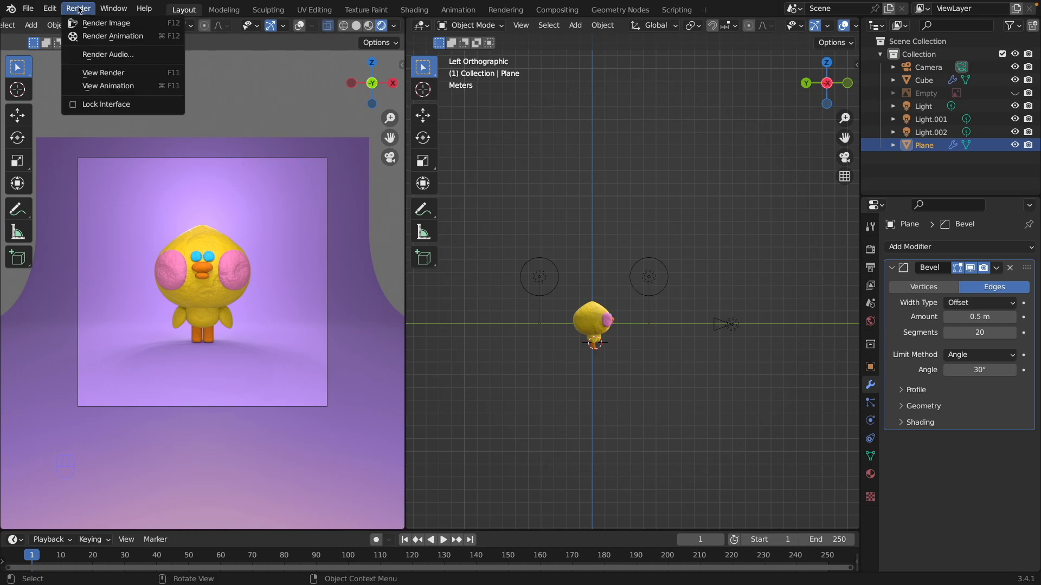